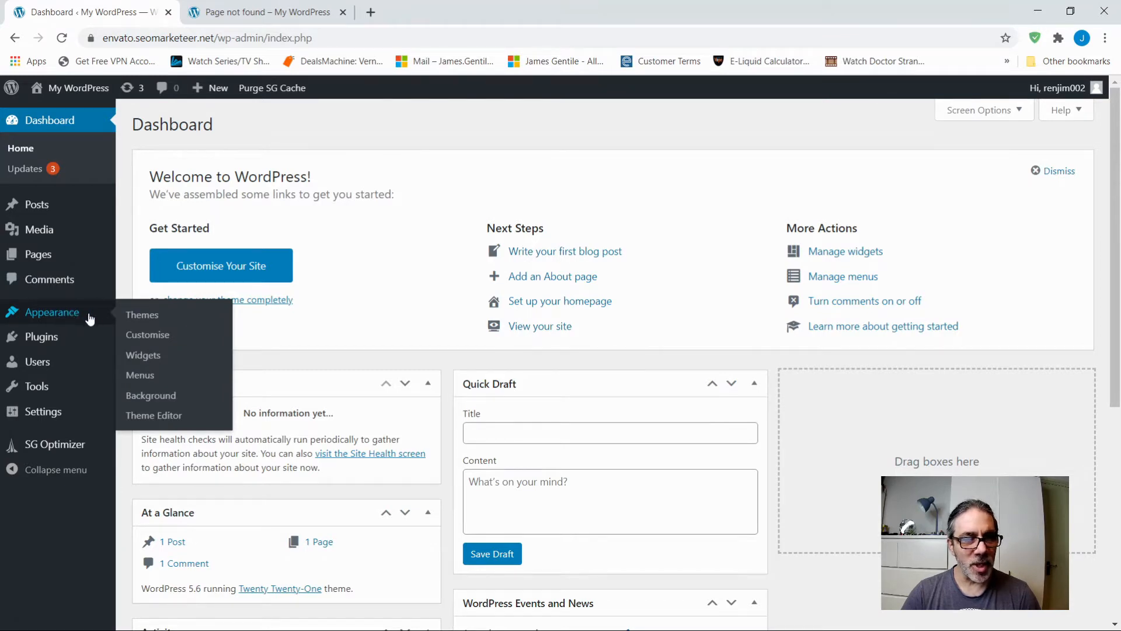
Step: Search the theme directory for gridhub, then install and activate the GridHub theme
left_click(155, 323)
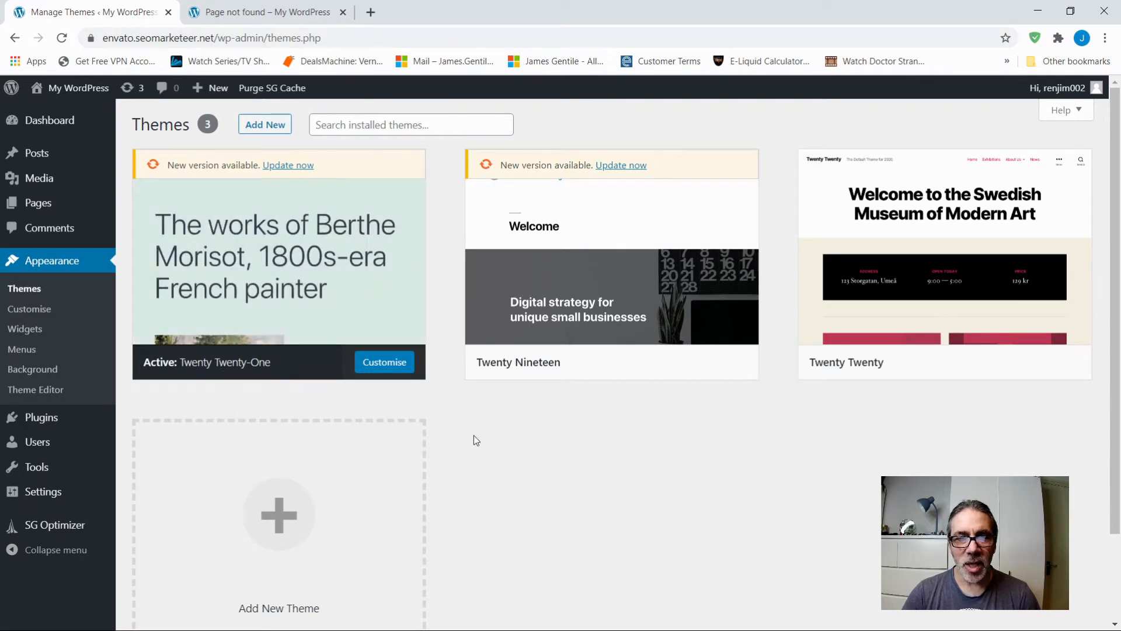
left_click(264, 125)
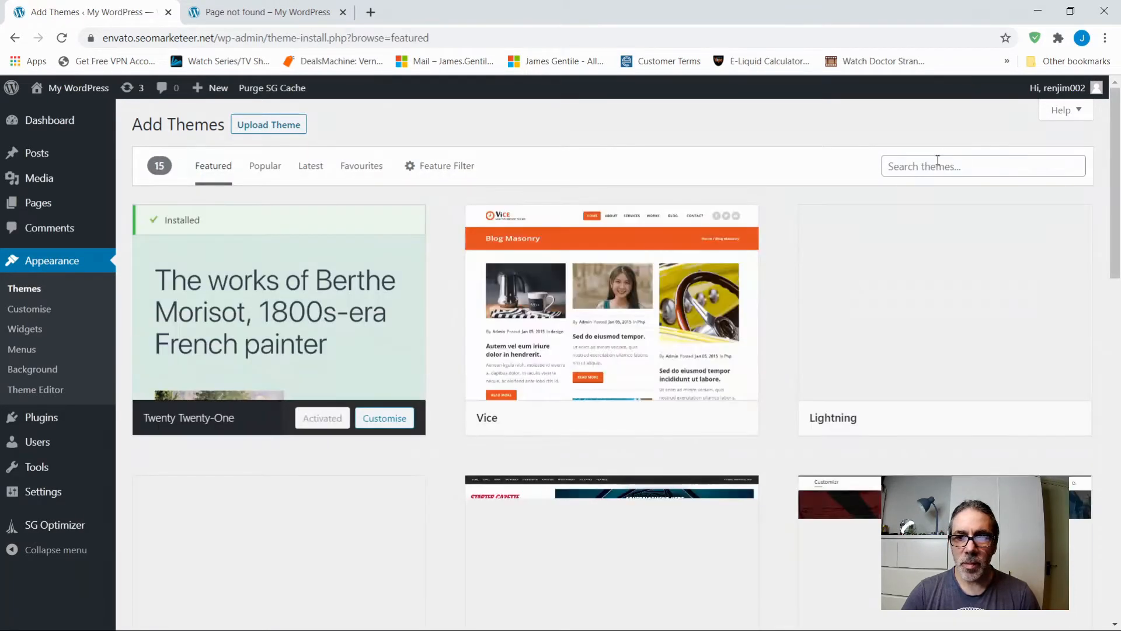
left_click(942, 162)
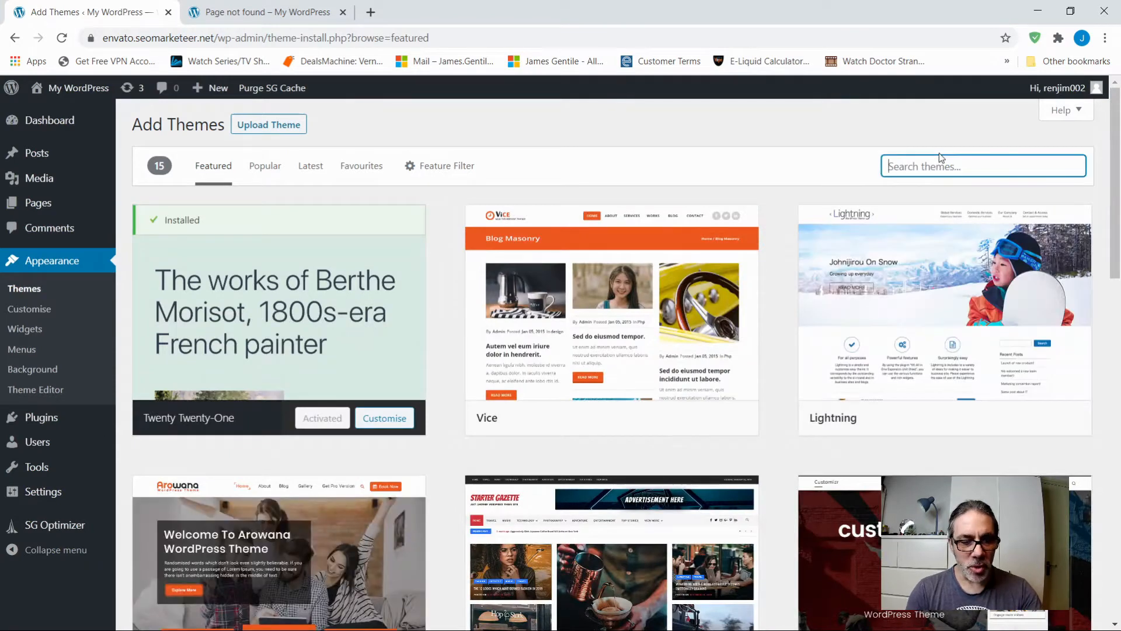
type("gridhub")
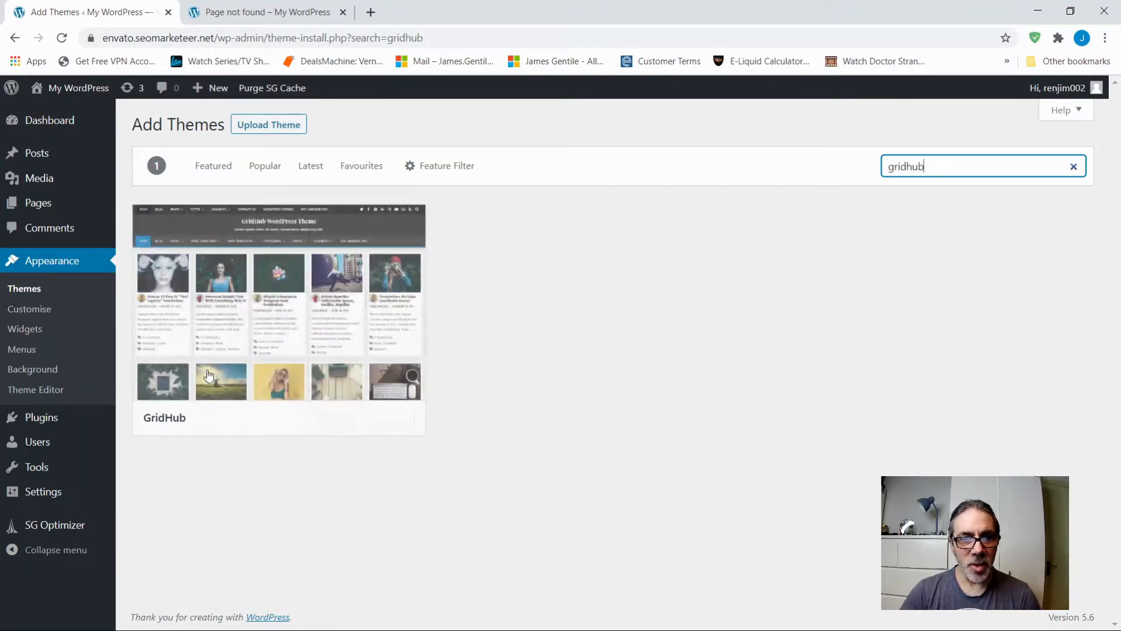
mouse_move(291, 233)
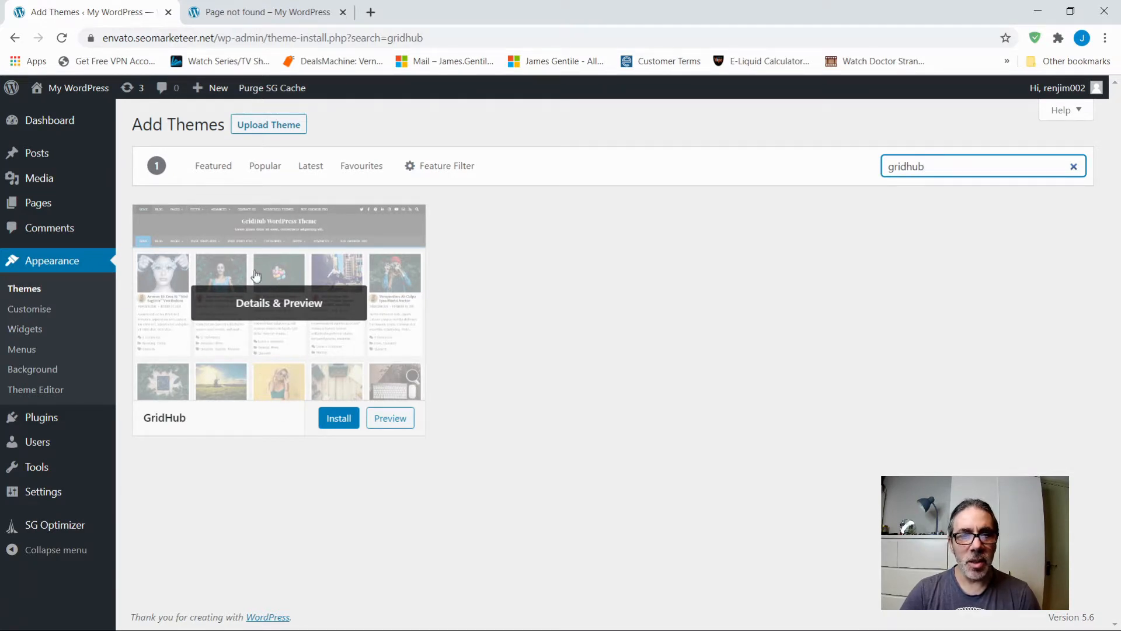
left_click(332, 424)
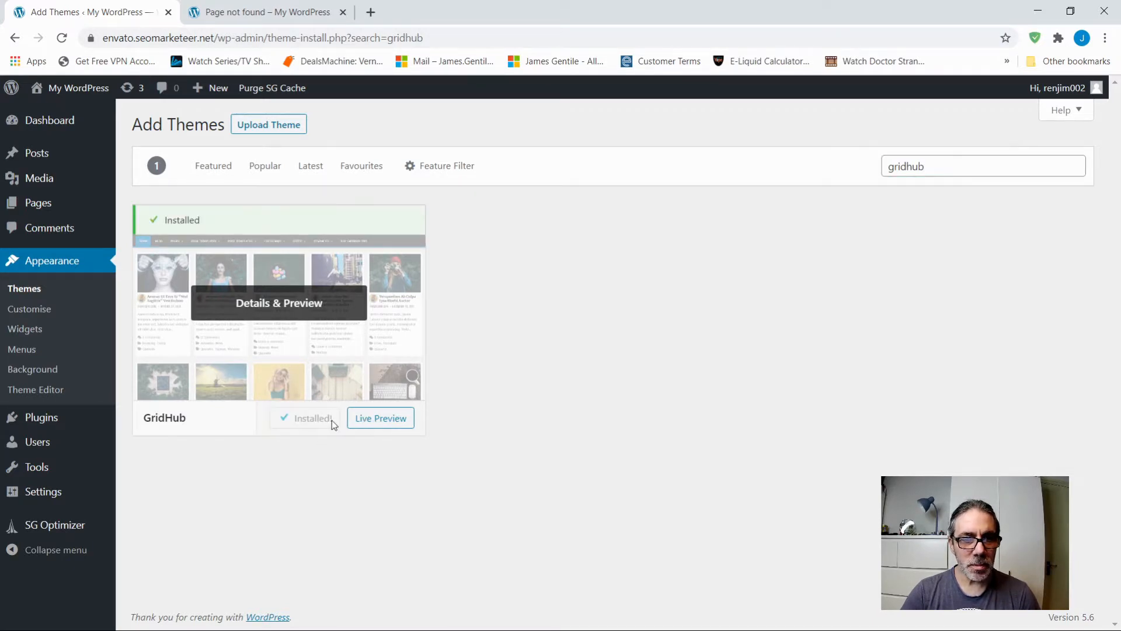
left_click(314, 423)
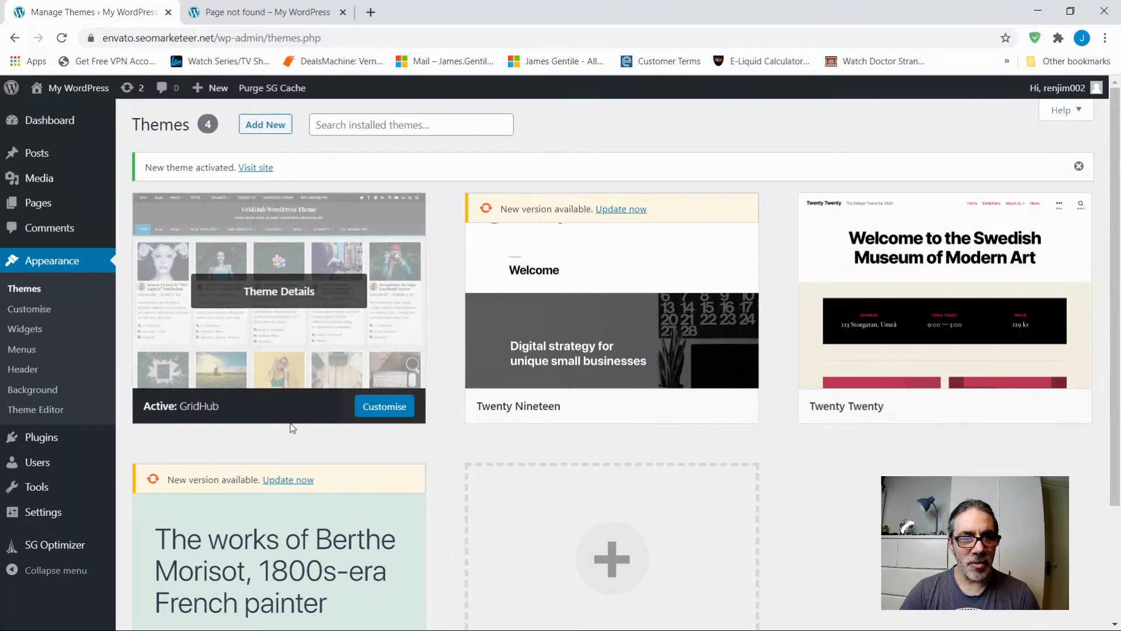
Step: Customise the active GridHub theme by disabling the primary menu in its menu options, and publish the change
left_click(389, 409)
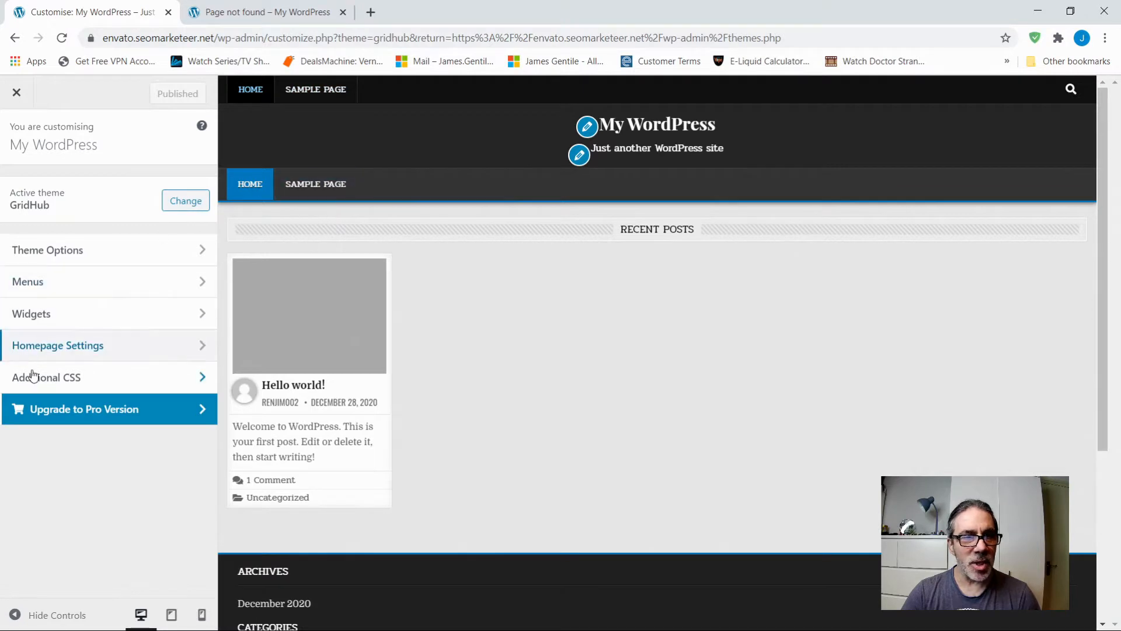
left_click(35, 284)
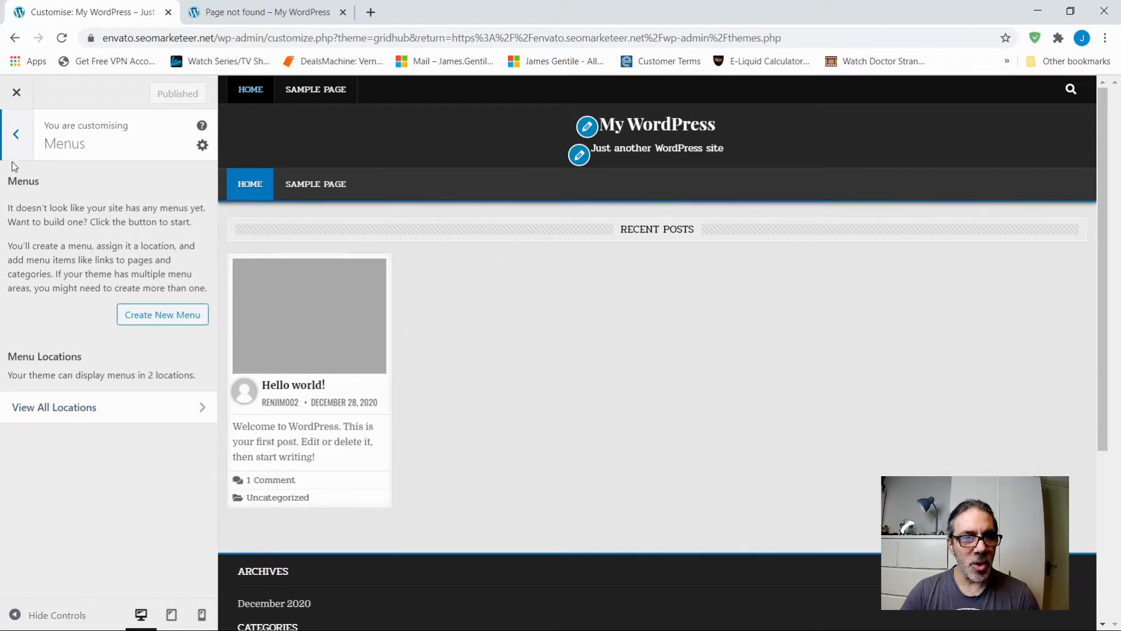
left_click(16, 134)
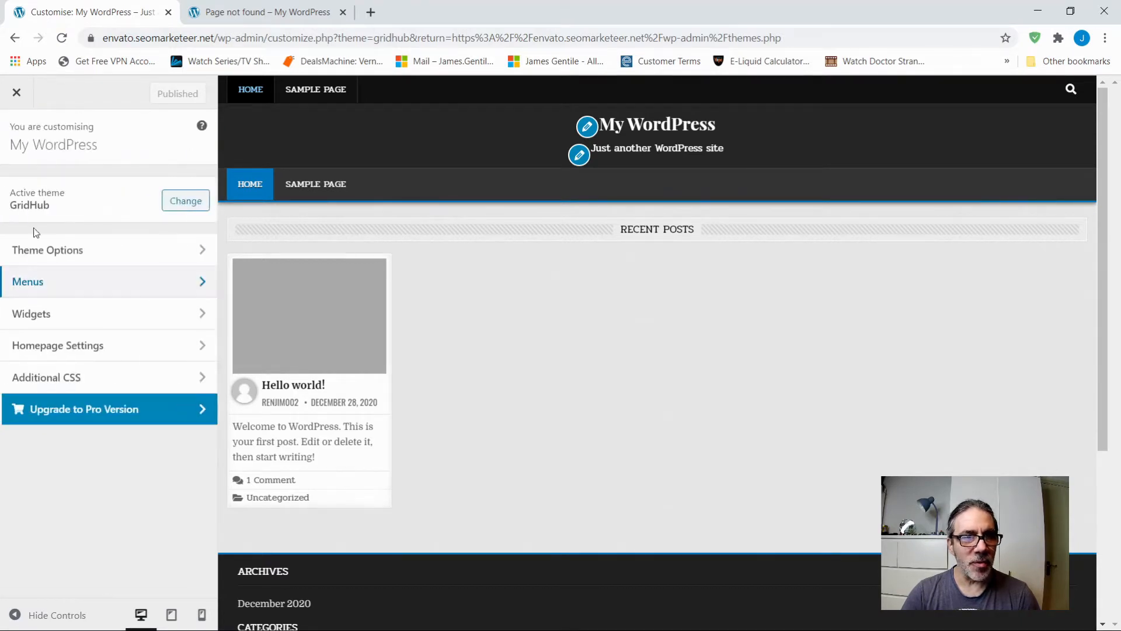
left_click(51, 253)
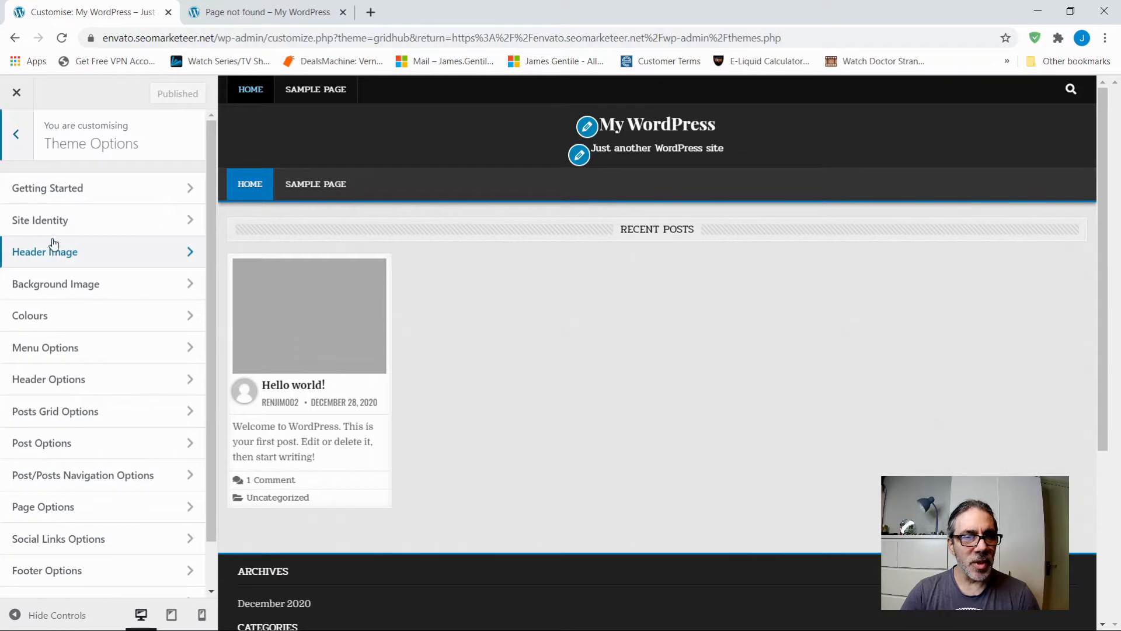
left_click(46, 349)
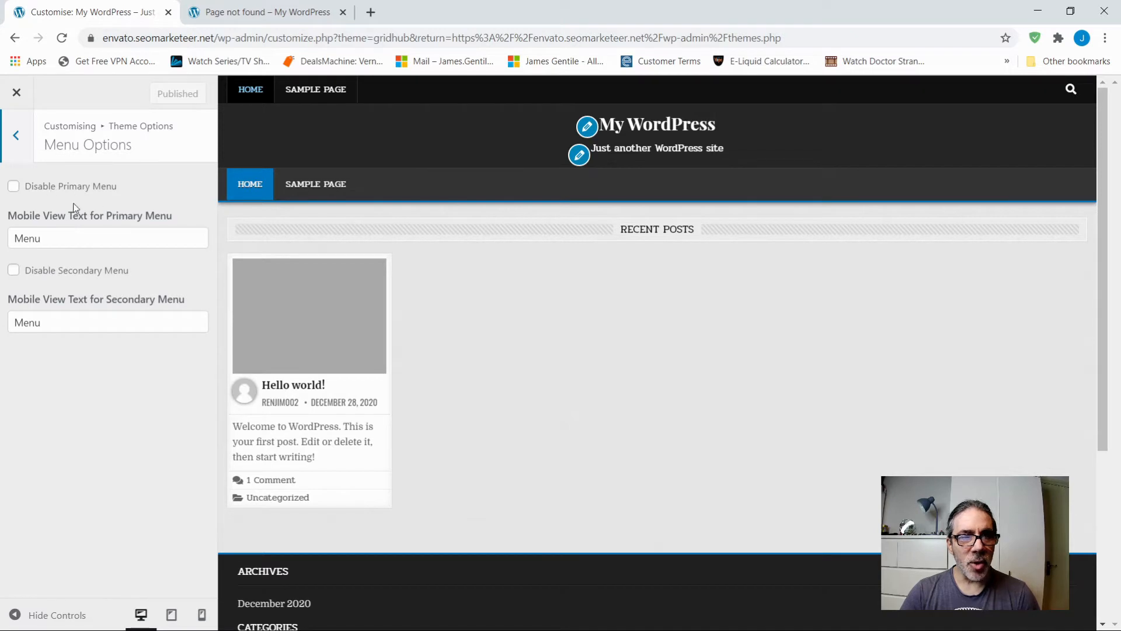
left_click(14, 271)
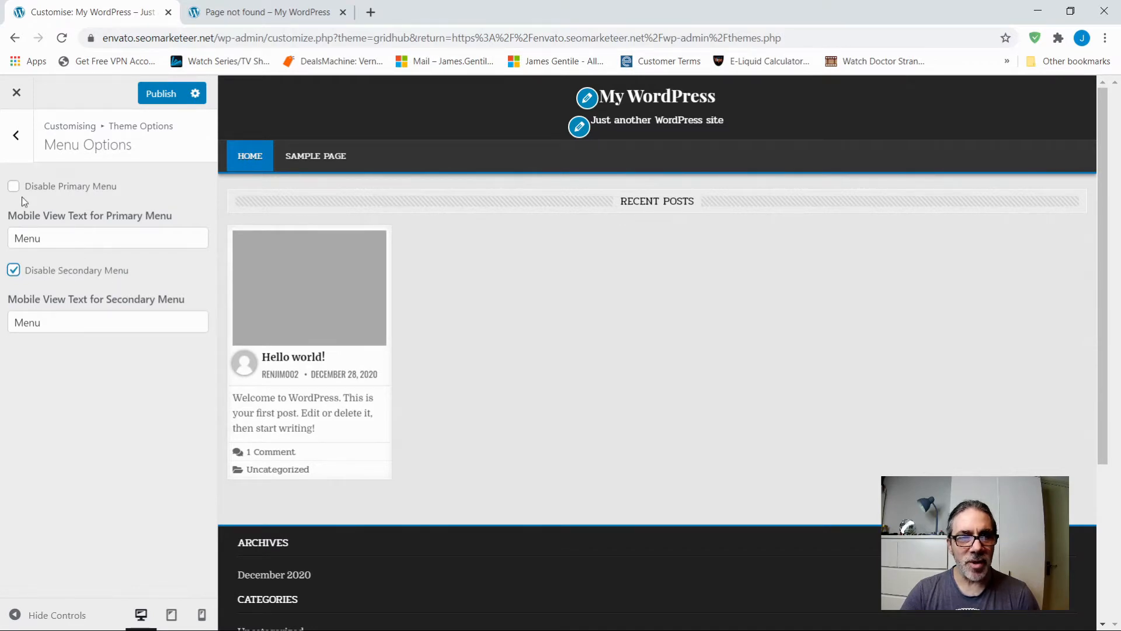
left_click(13, 271)
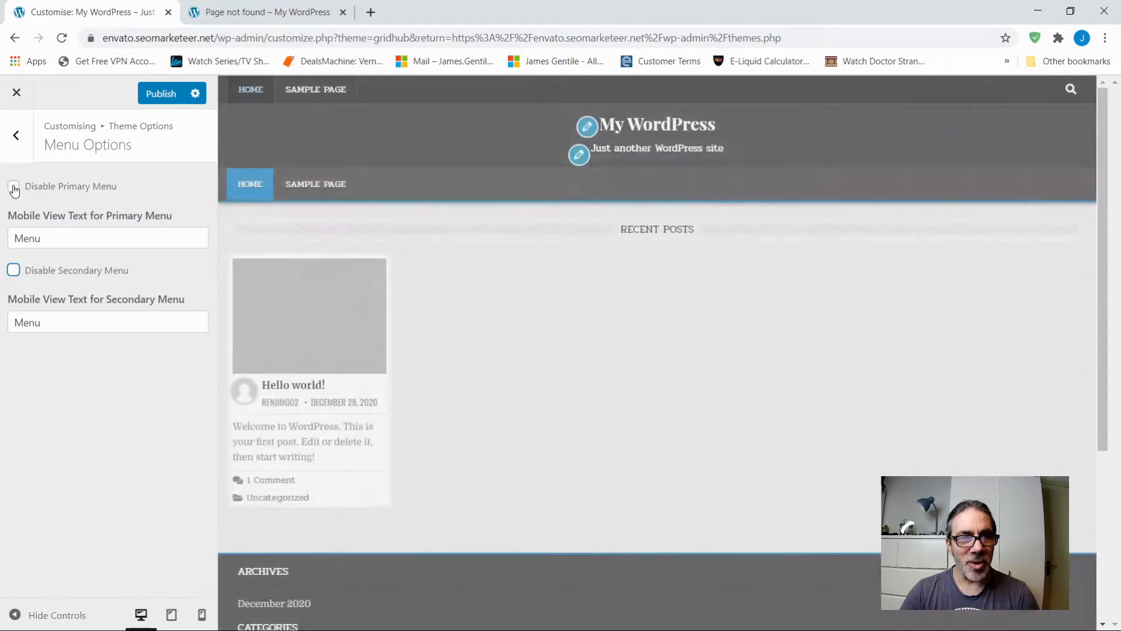
left_click(14, 187)
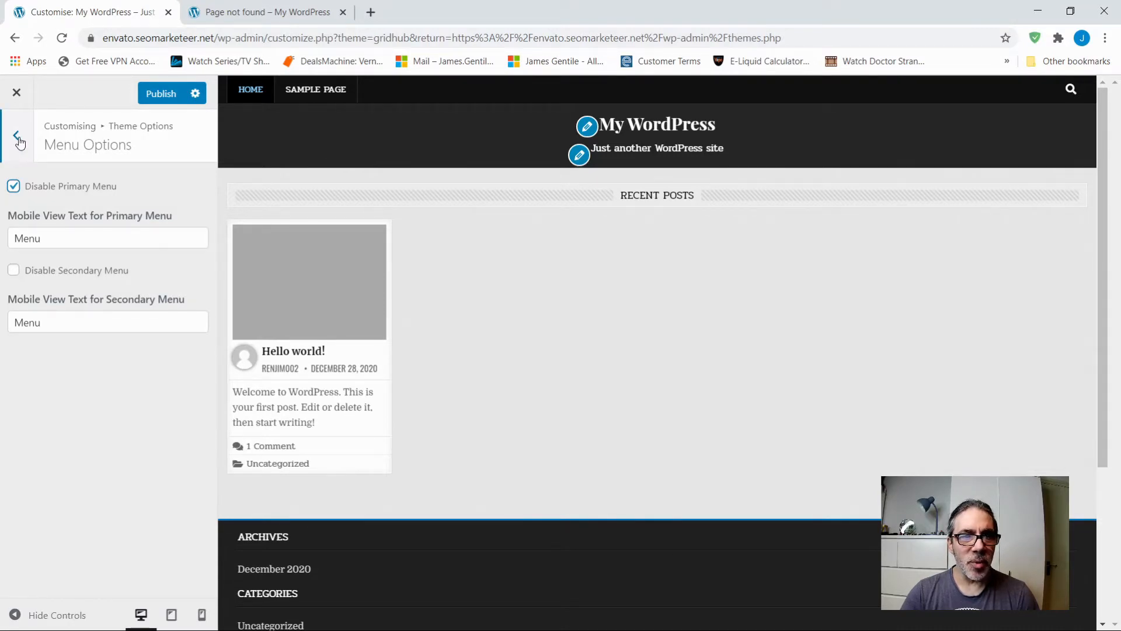
left_click(160, 98)
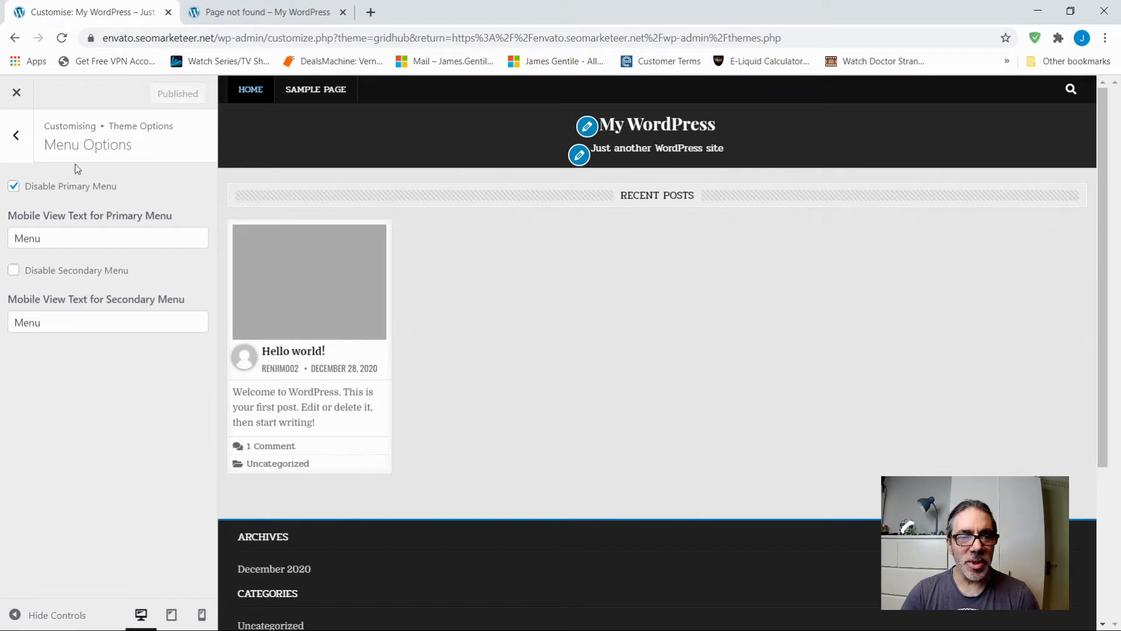
Step: Hide the tagline in the theme's header options, publish the change and close the customiser
left_click(16, 138)
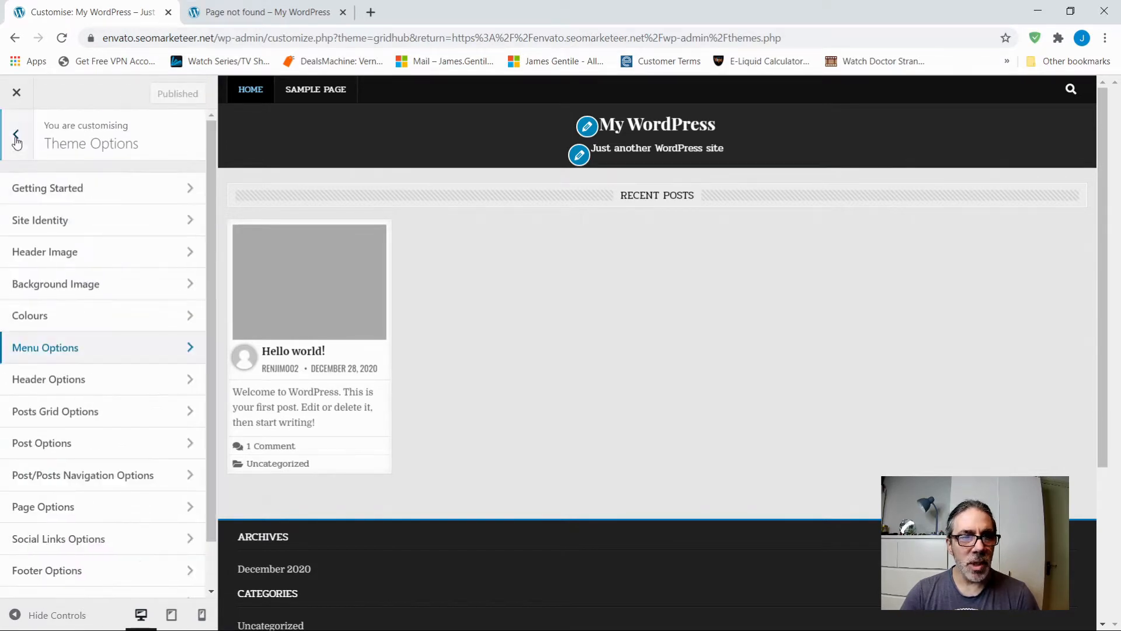
left_click(43, 380)
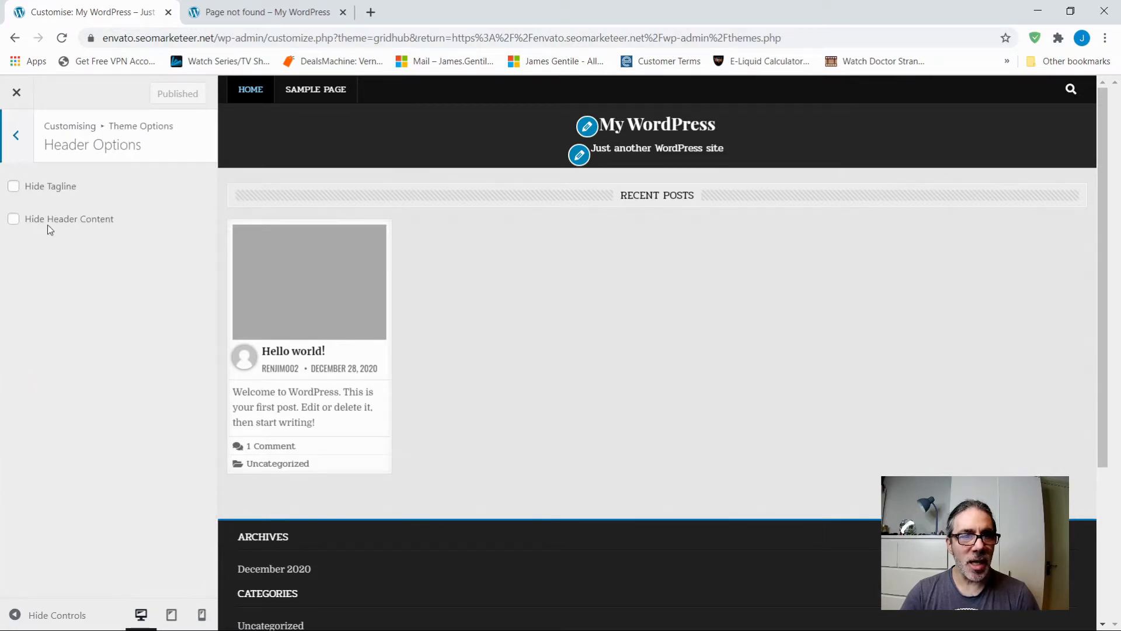
left_click(13, 220)
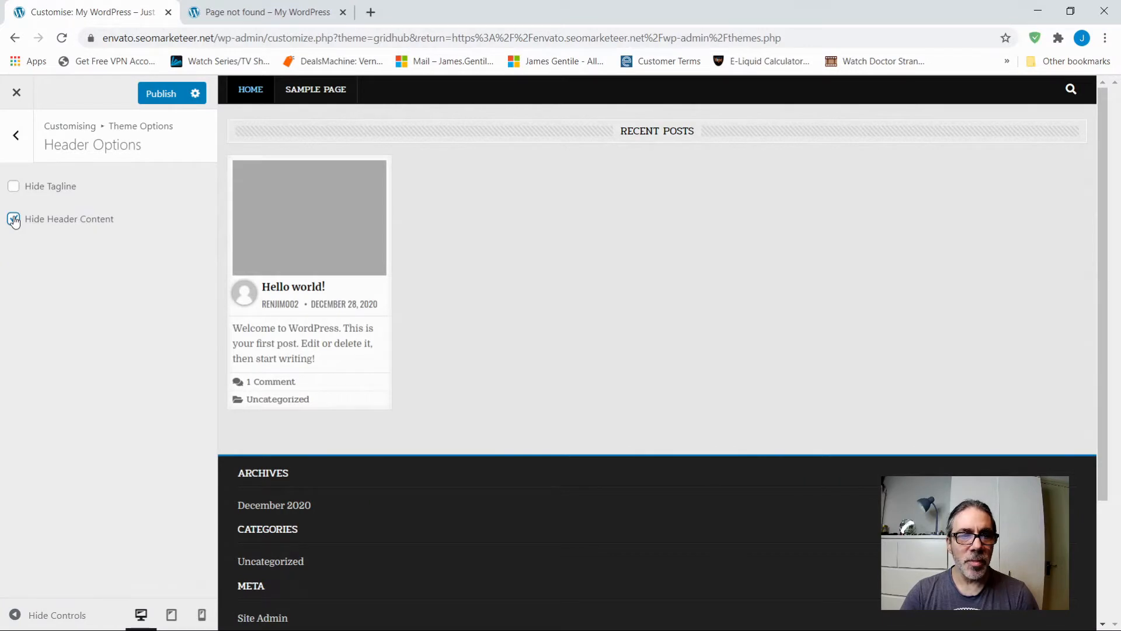
left_click(14, 220)
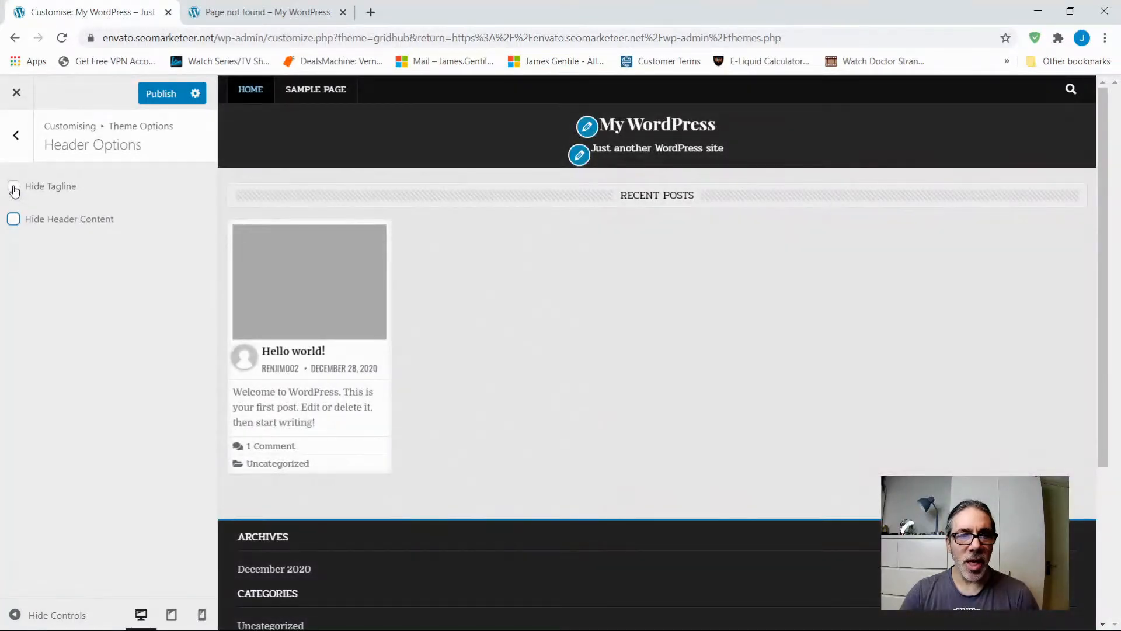
left_click(13, 188)
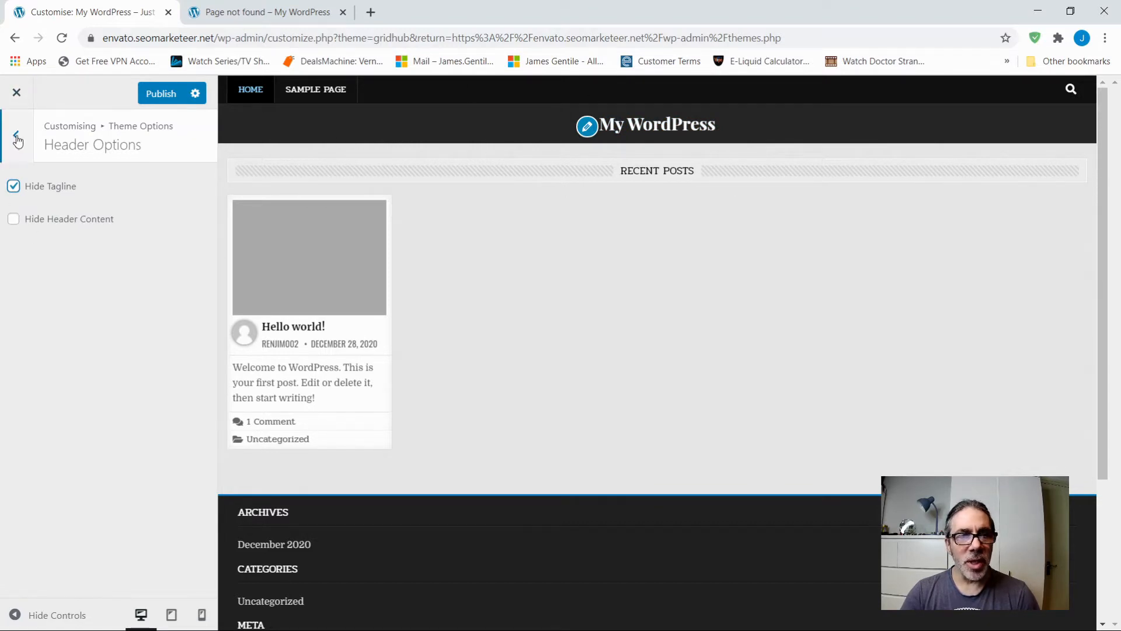
left_click(175, 94)
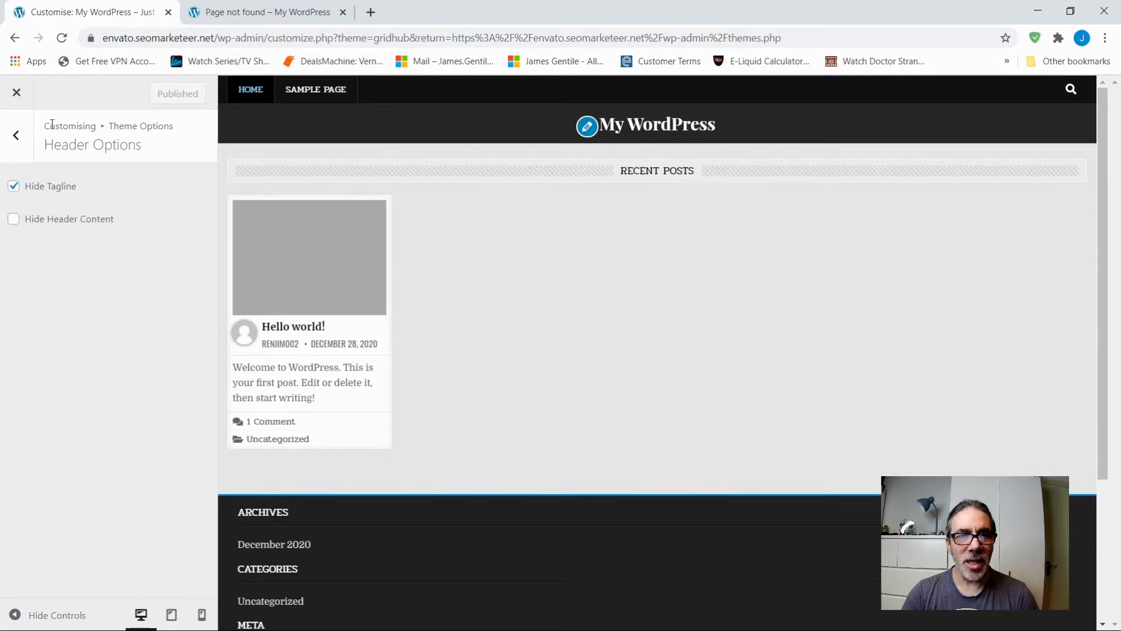
left_click(16, 138)
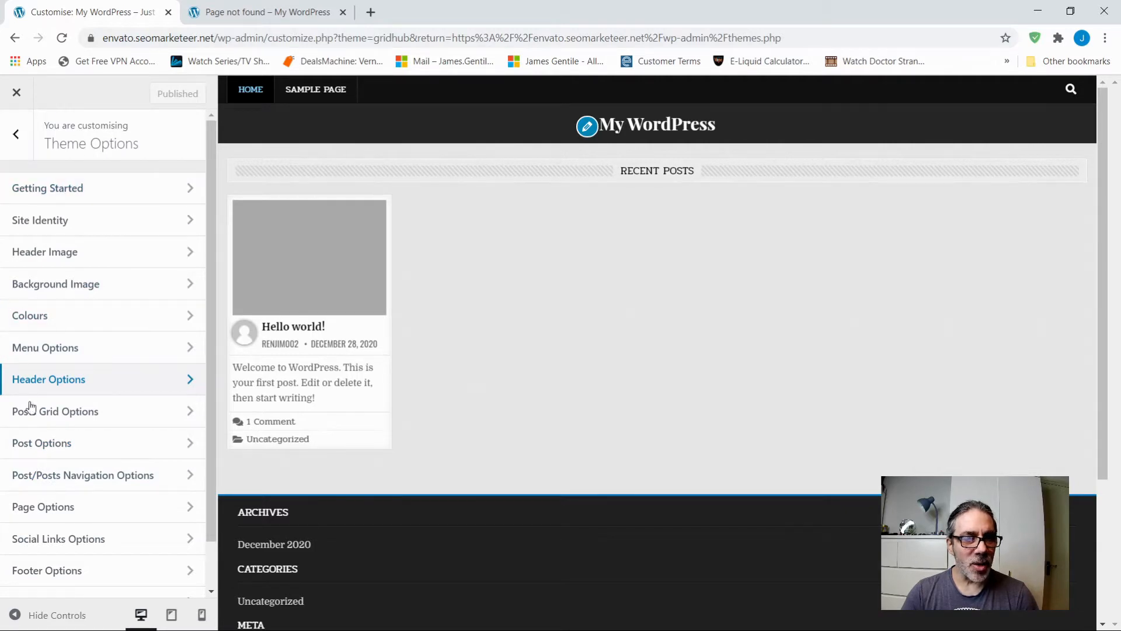
left_click(17, 95)
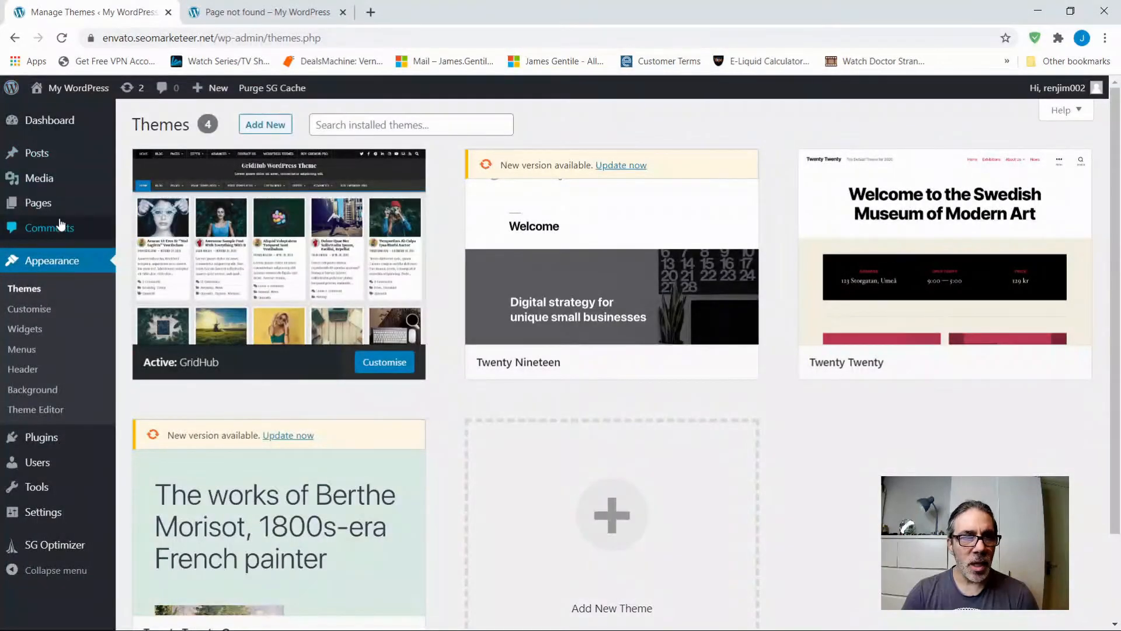
Step: Search the plugin directory for elementor, then install and activate the Elementor Website Builder plugin
mouse_move(39, 205)
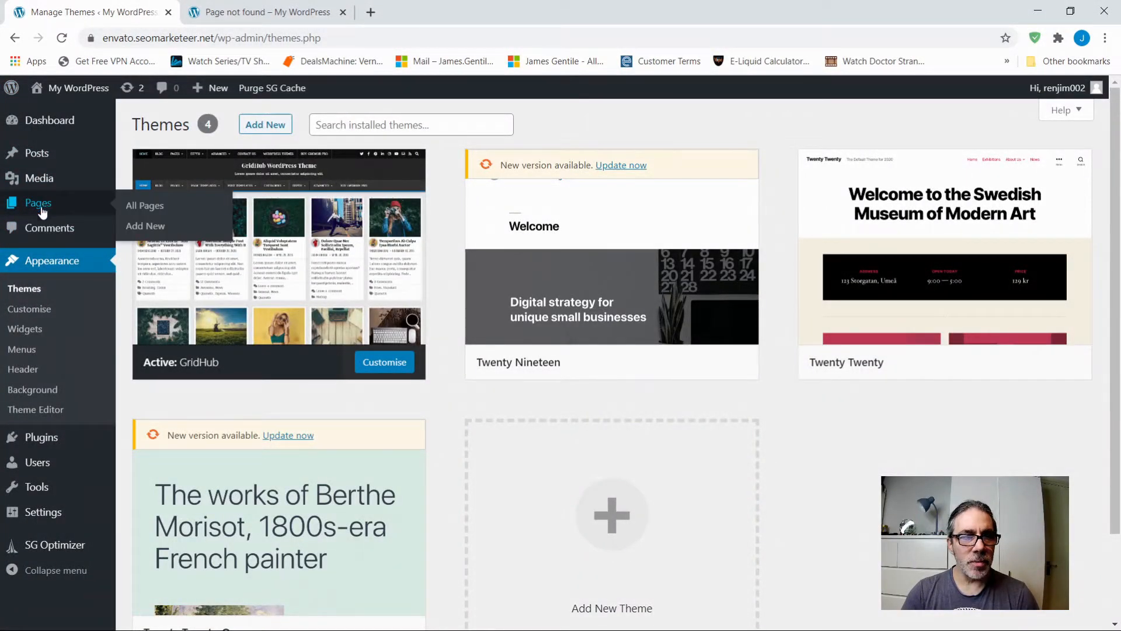
left_click(37, 445)
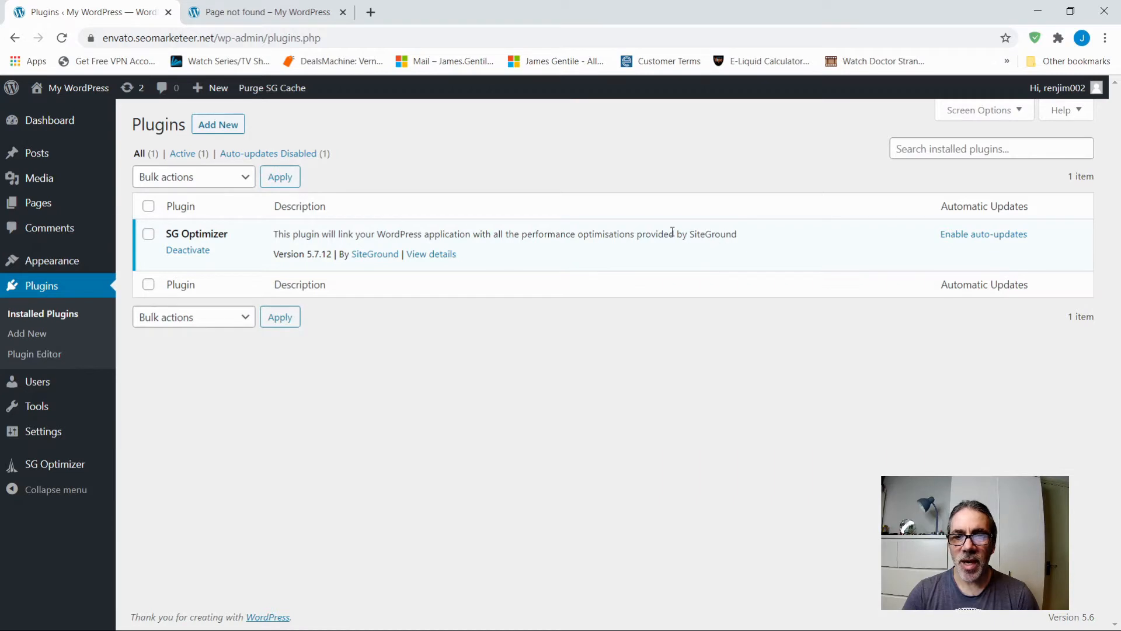
left_click(224, 127)
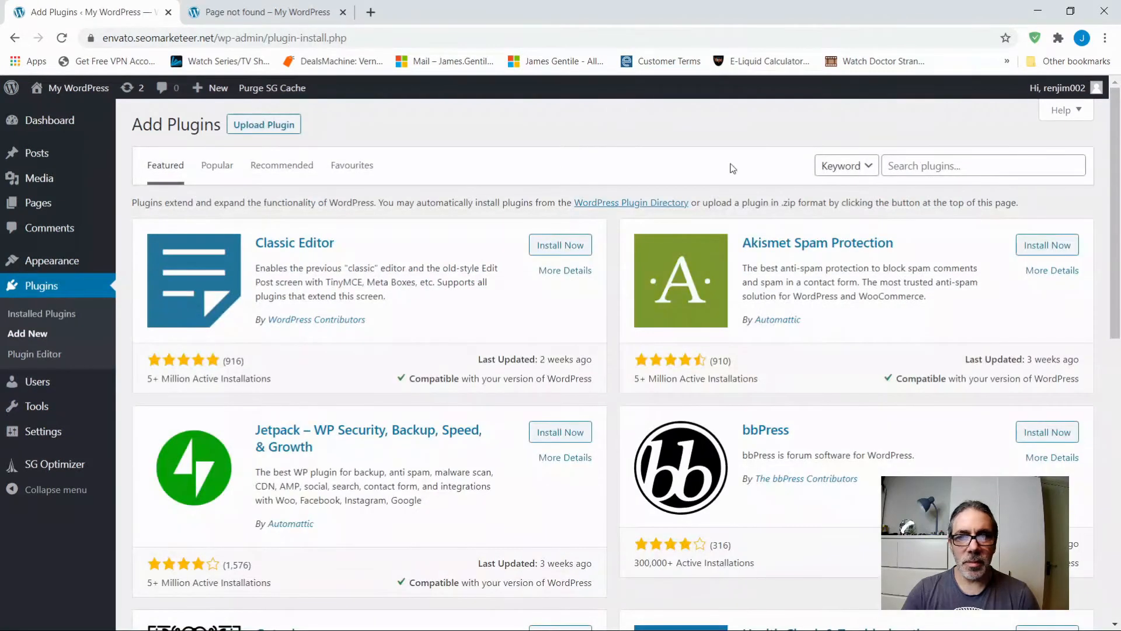
left_click(960, 166)
type("e")
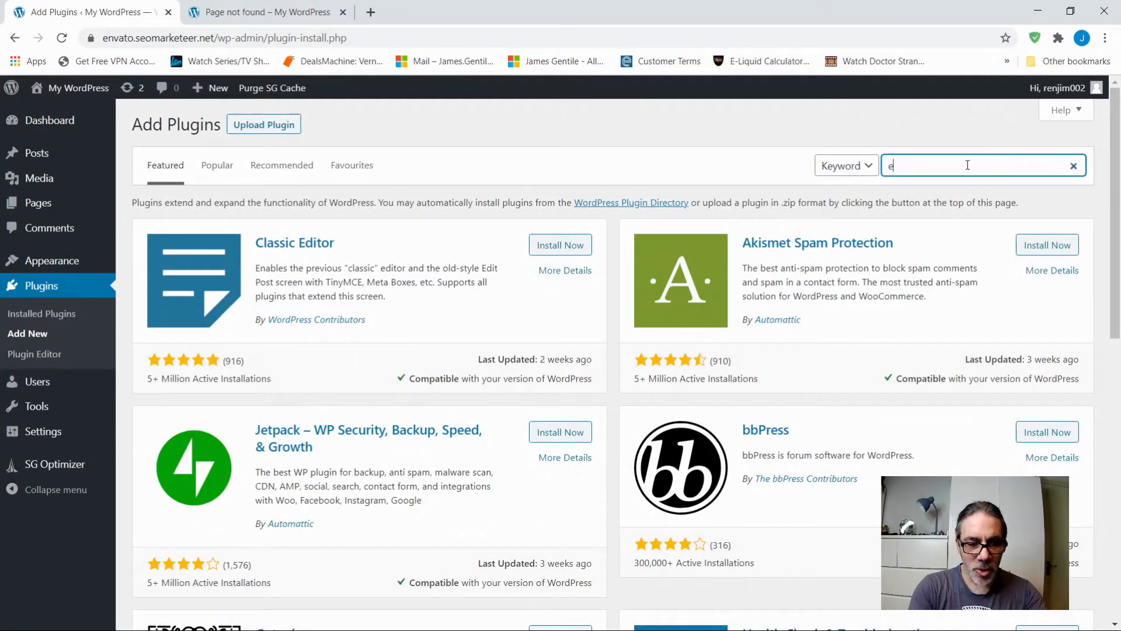
type("leme")
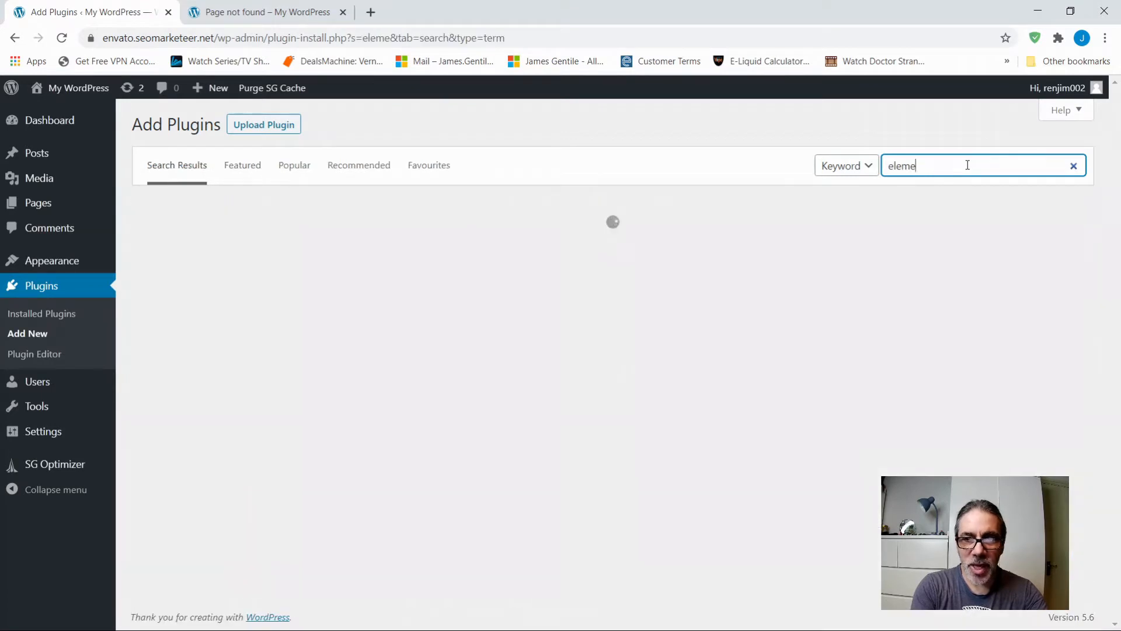
type("ntor")
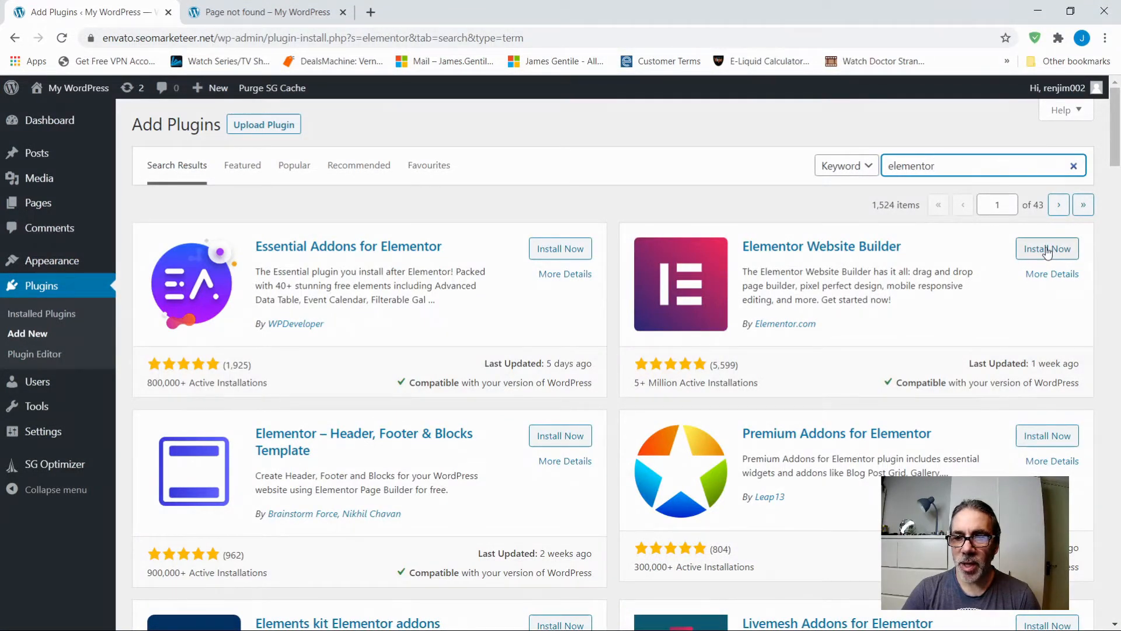
left_click(1048, 249)
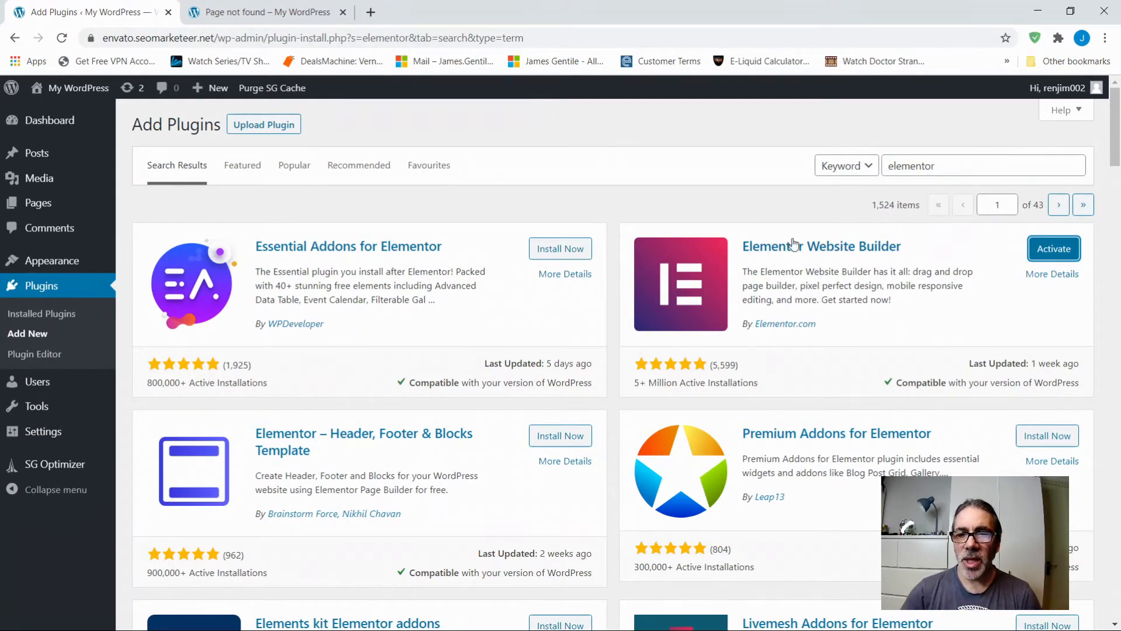
left_click(1054, 250)
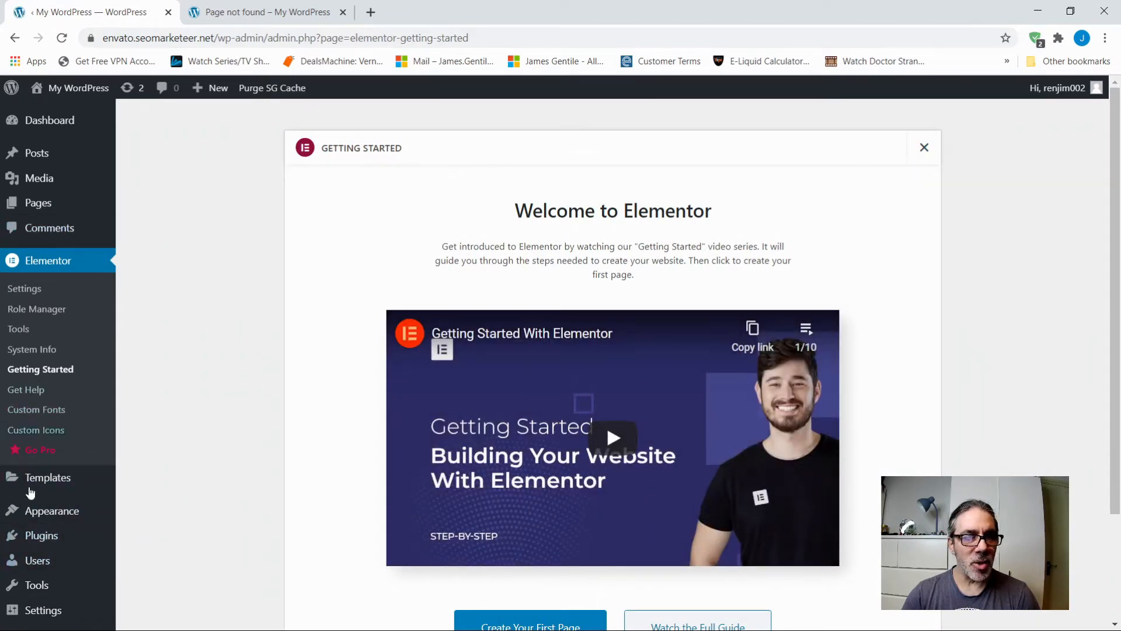
Step: Search the plugin directory for envato, then install and activate the Envato Elements – Photos & Elementor Templates plugin
left_click(34, 538)
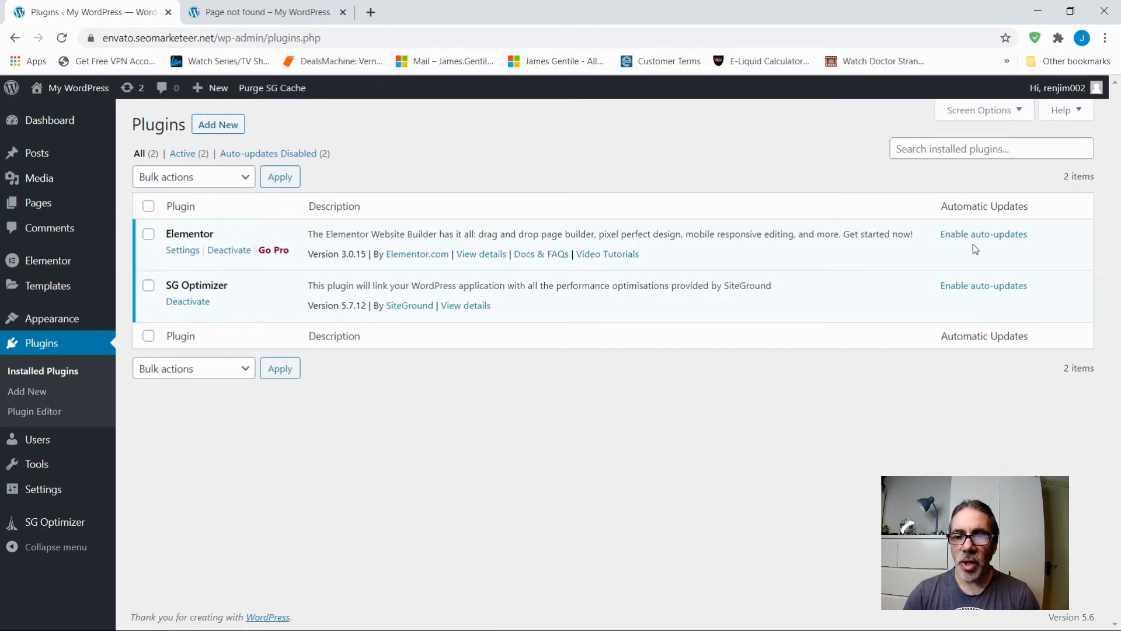
left_click(217, 127)
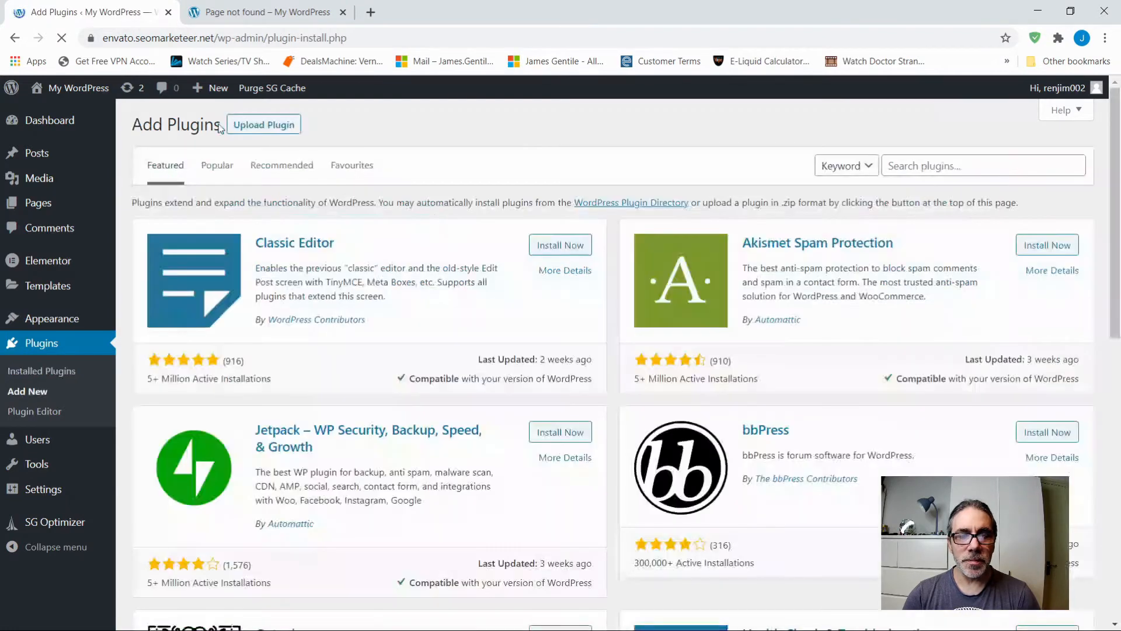
left_click(978, 154)
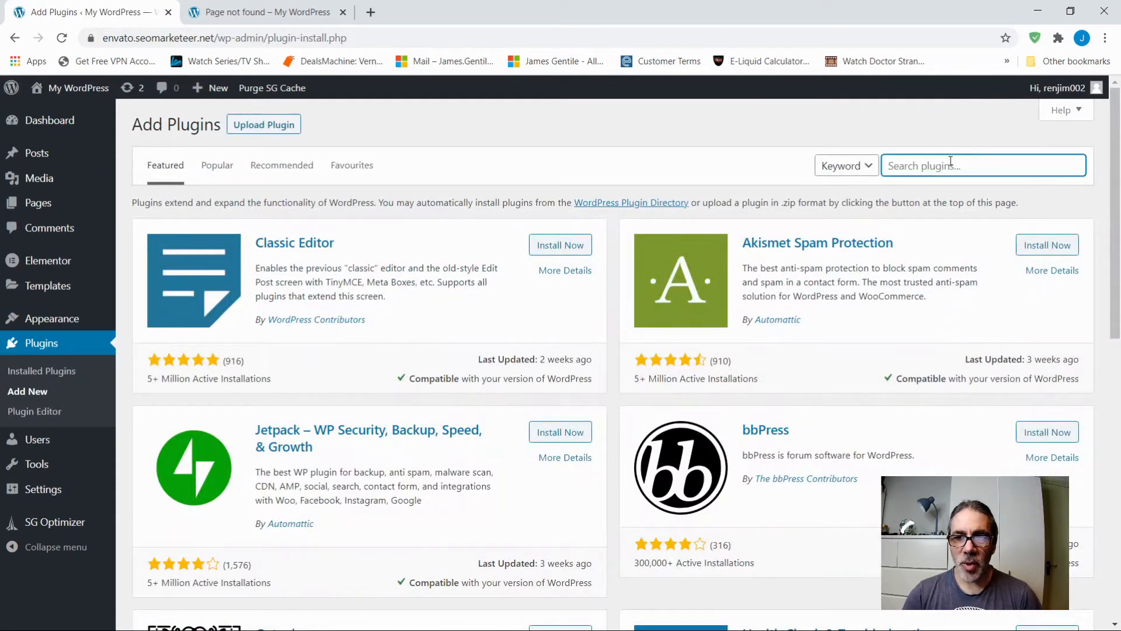
type("envato")
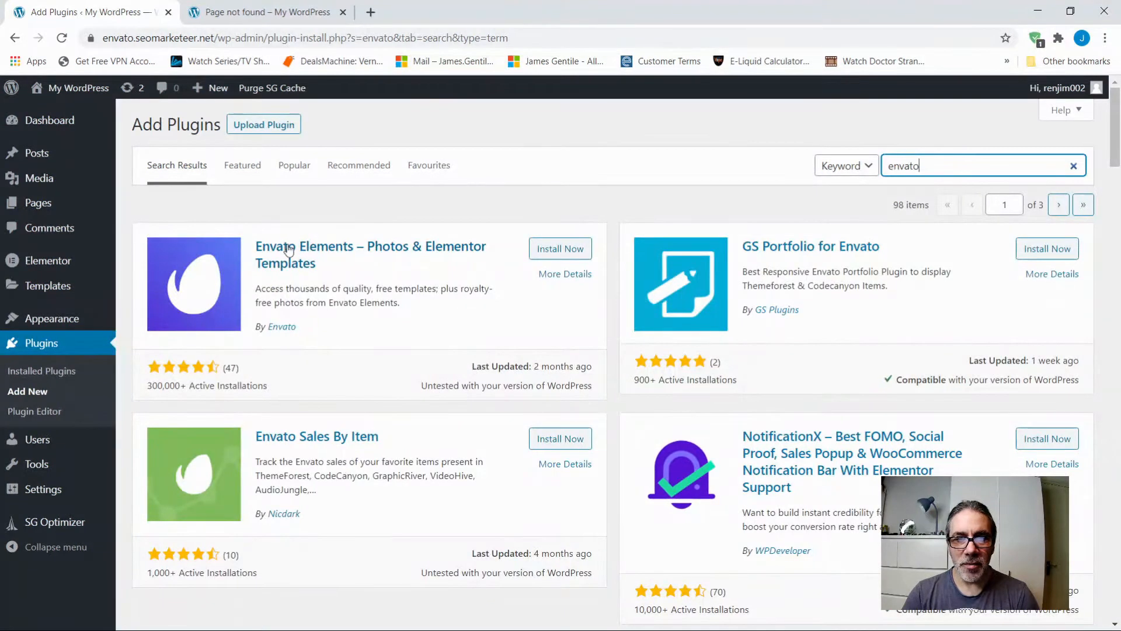
left_click(554, 255)
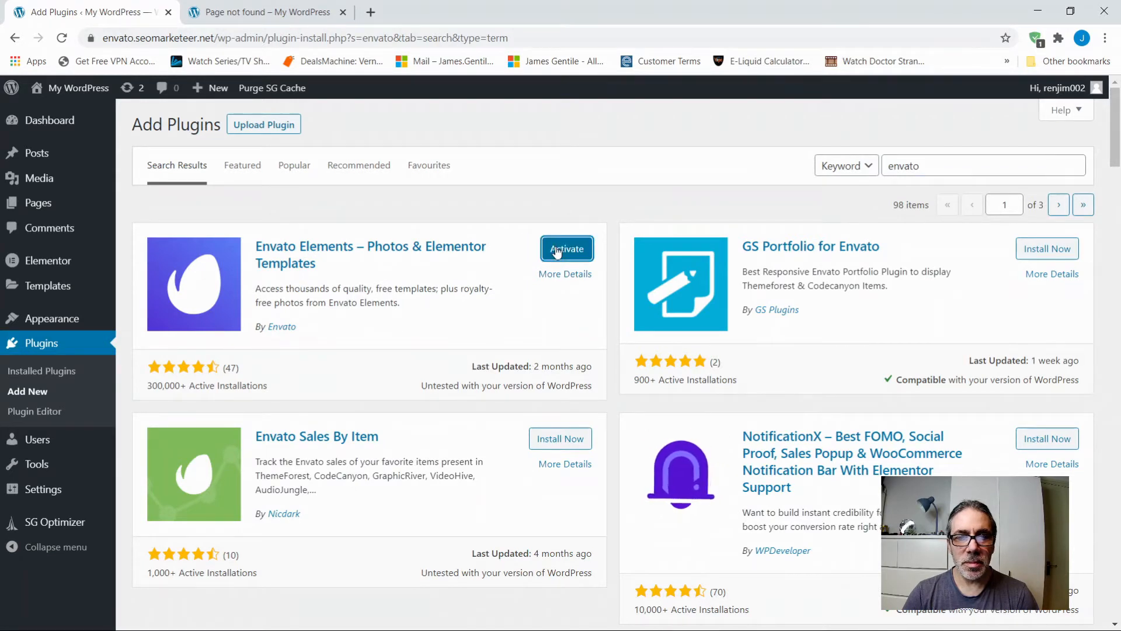
left_click(556, 250)
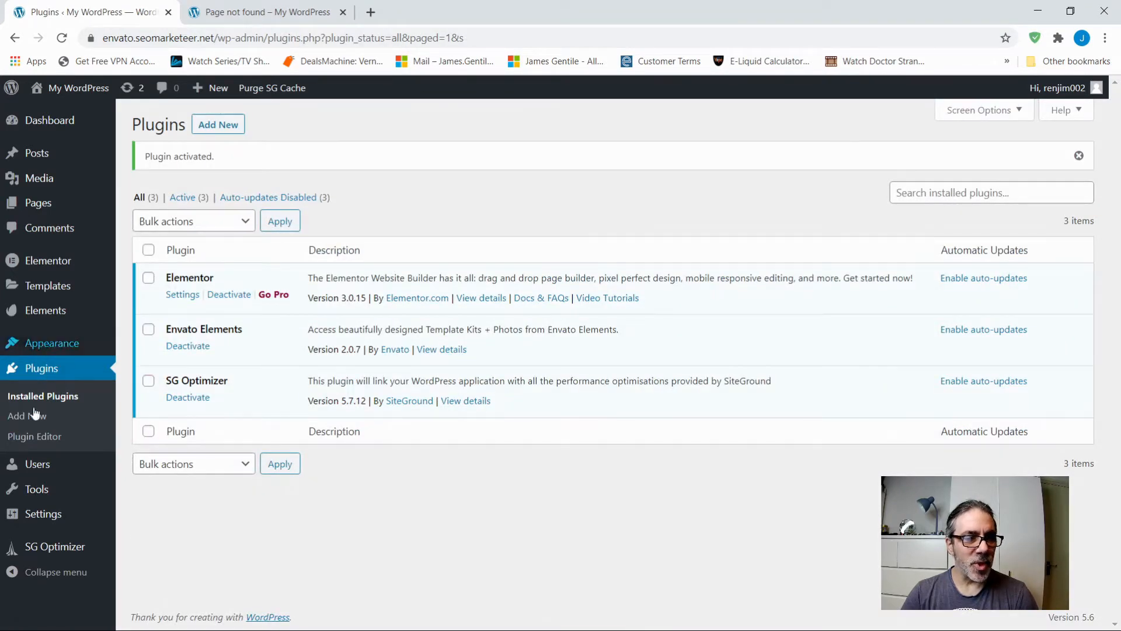
Step: Open the Envato Elements free template kits, then look over its stock photo library and the available colour filters
mouse_move(42, 314)
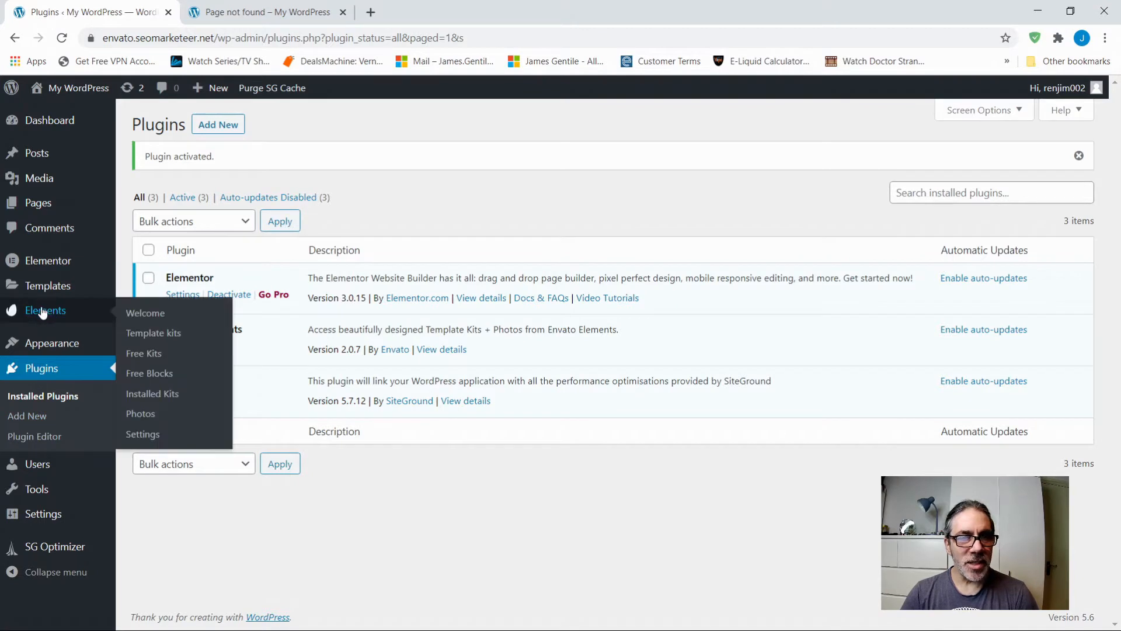
mouse_move(48, 257)
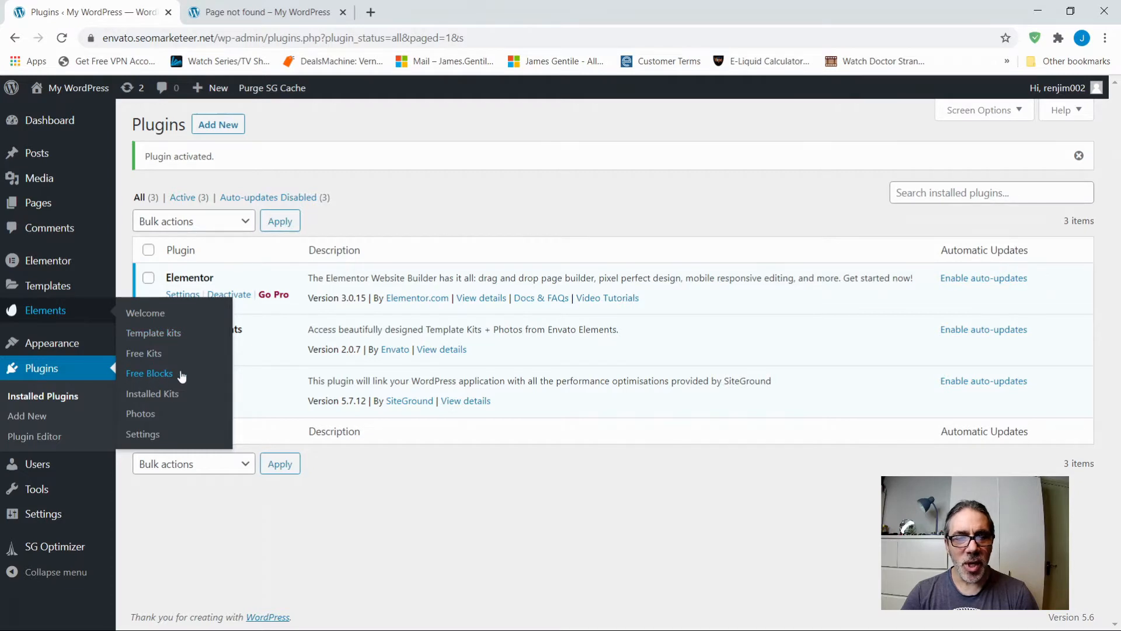
left_click(151, 358)
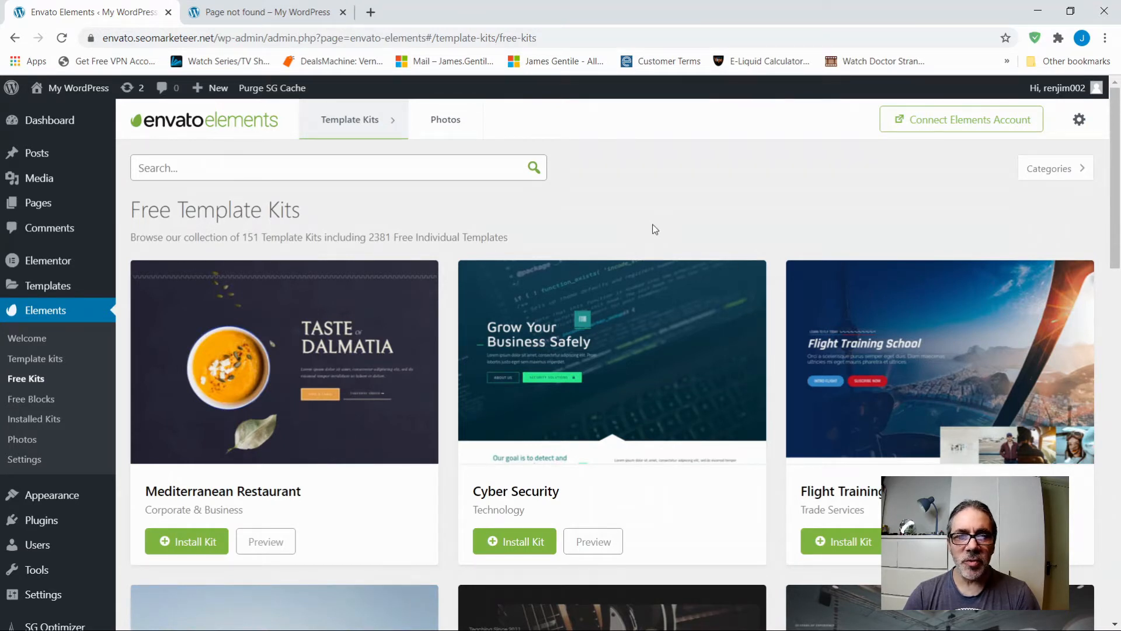
left_click(446, 124)
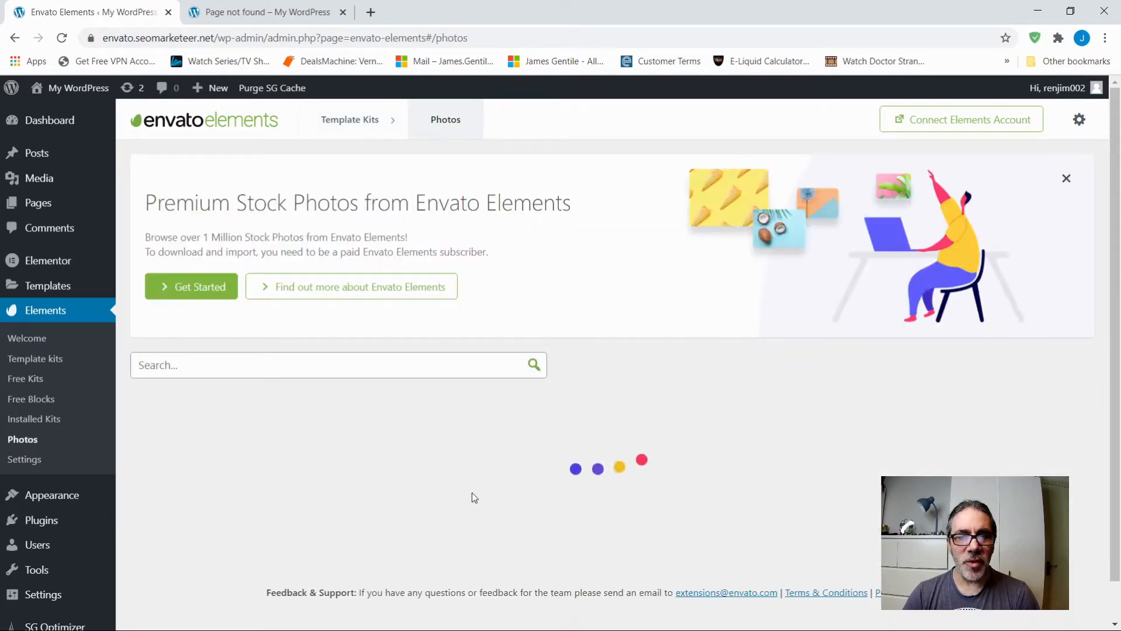
mouse_move(496, 396)
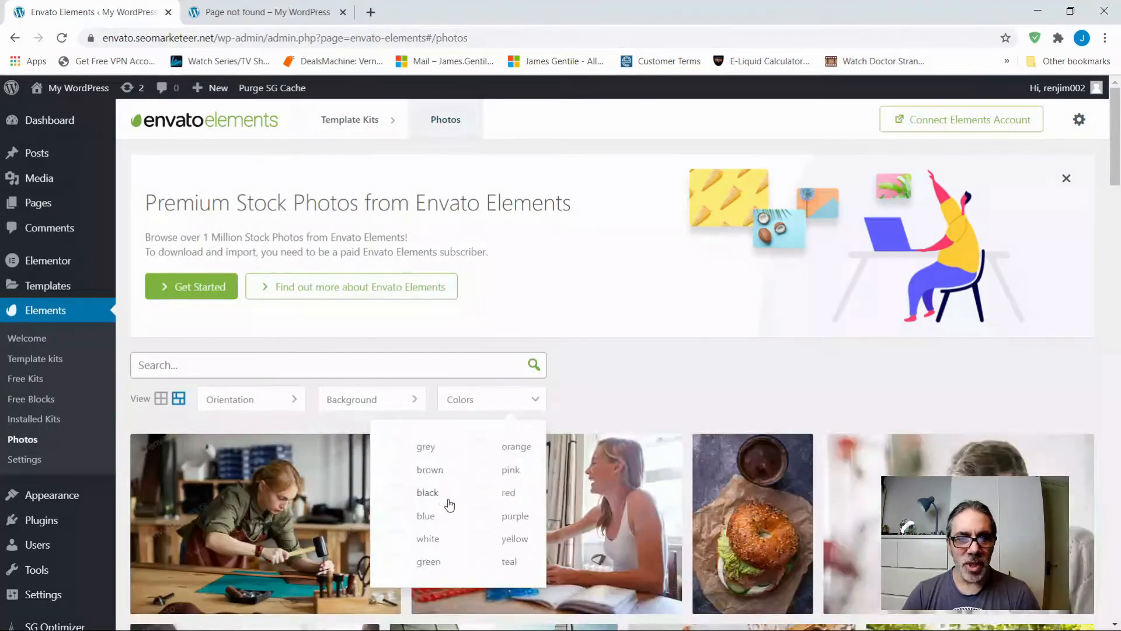
scroll(449, 503, "down", 3)
mouse_move(841, 335)
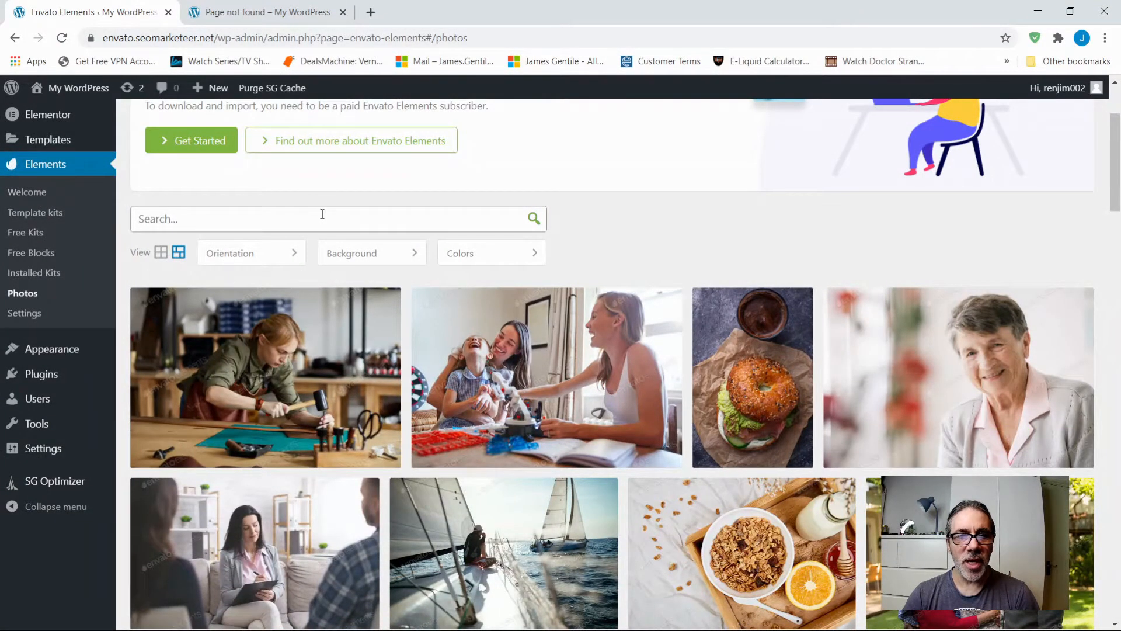
scroll(322, 214, "up", 3)
Step: Return to the free template kits and browse through the Mediterranean Restaurant kit's sample images
left_click(361, 122)
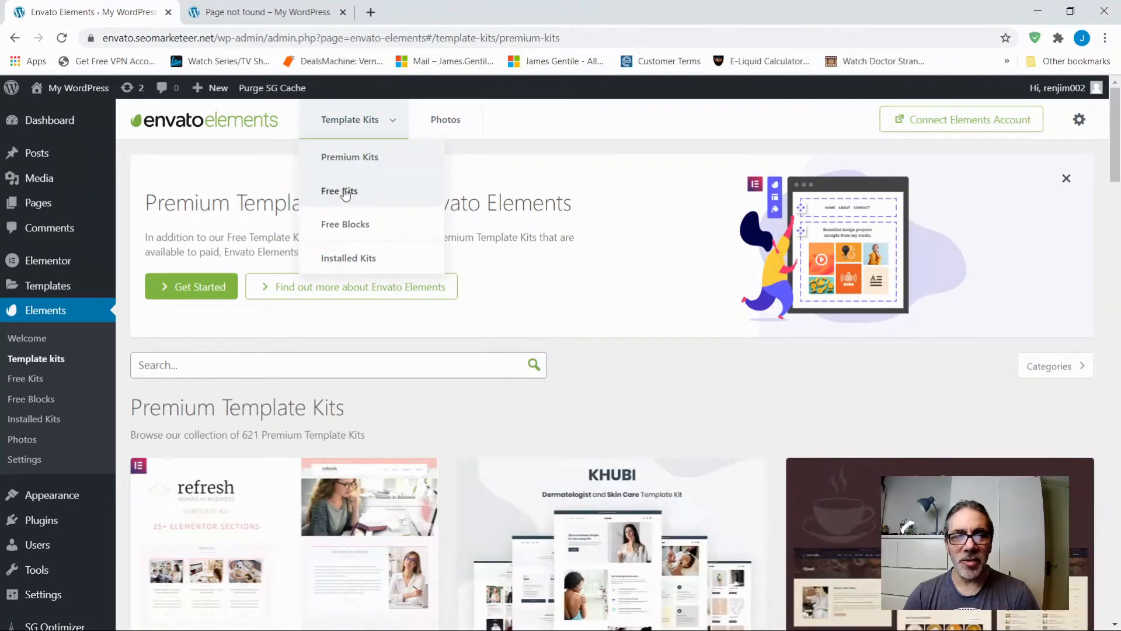
left_click(345, 191)
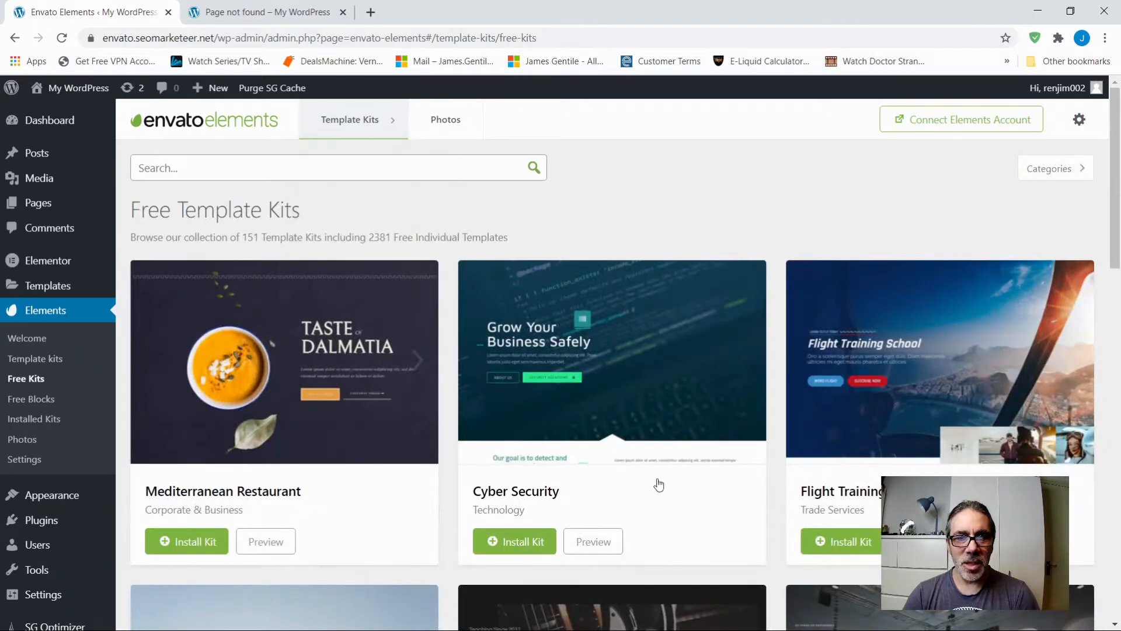
scroll(619, 357, "down", 3)
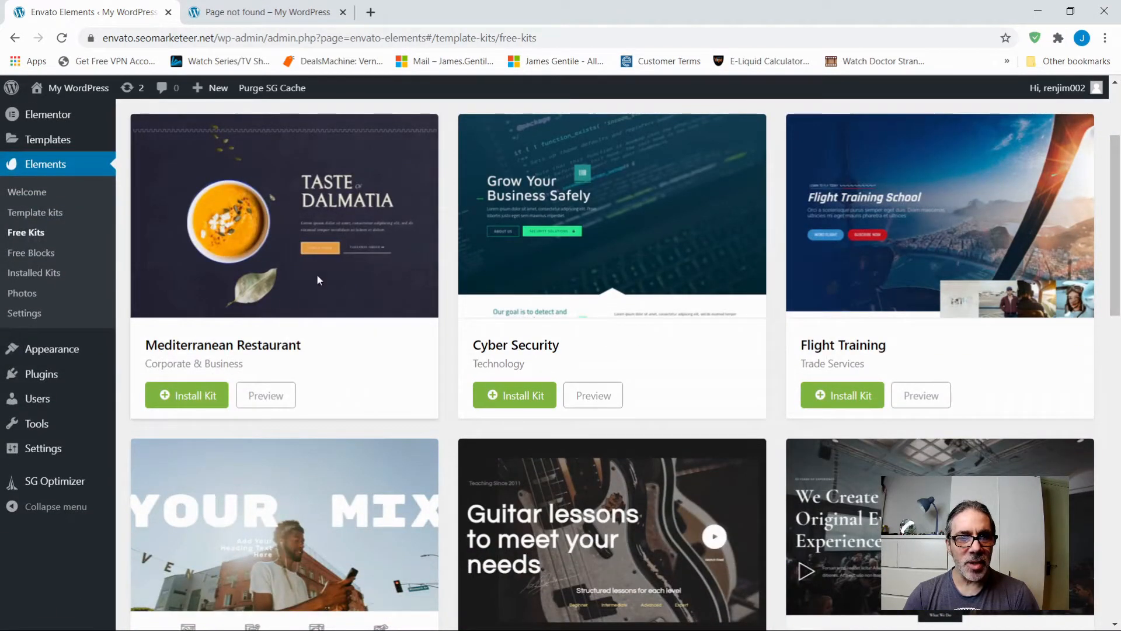
left_click(418, 215)
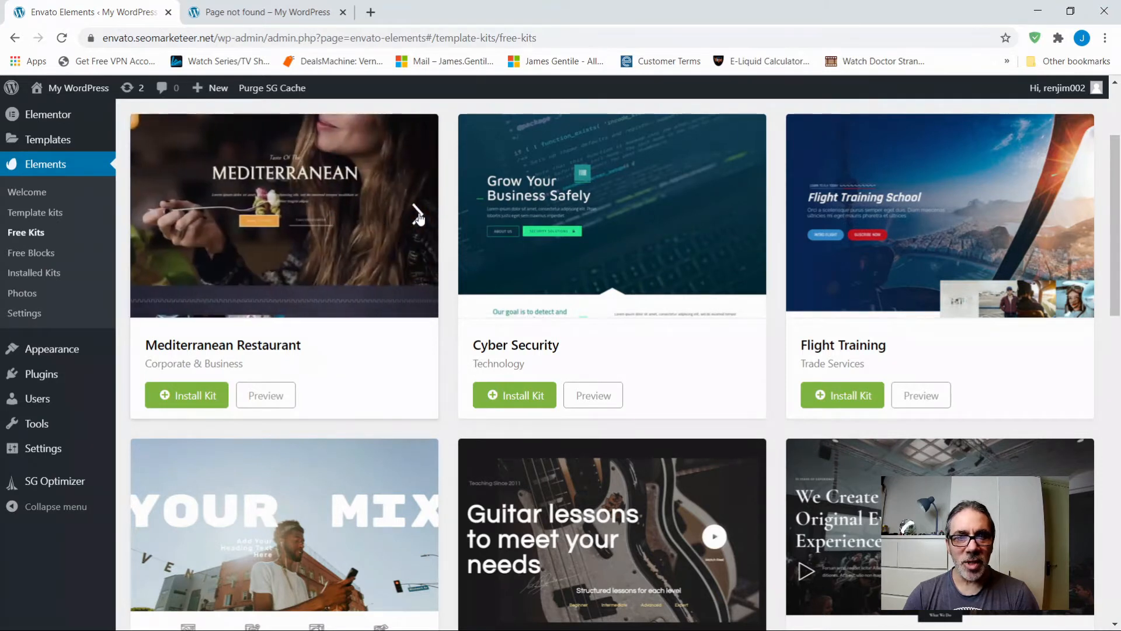
left_click(416, 213)
left_click(416, 213)
left_click(417, 214)
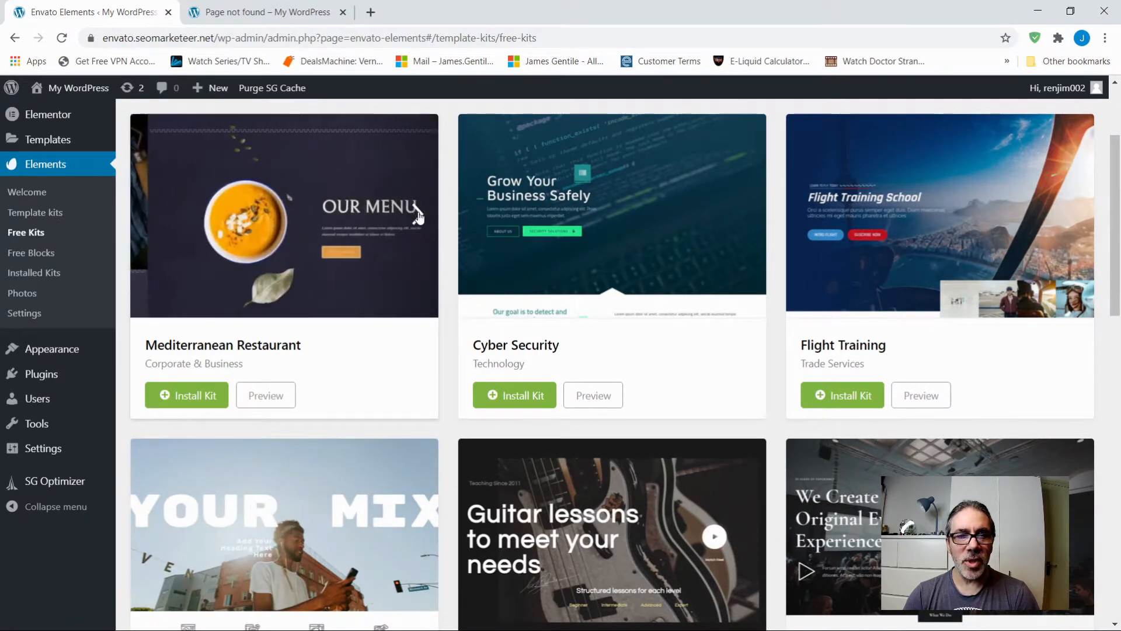
Step: Preview the Mediterranean Restaurant kit, examine its home, menu, about and contact page designs, and close the preview
left_click(275, 405)
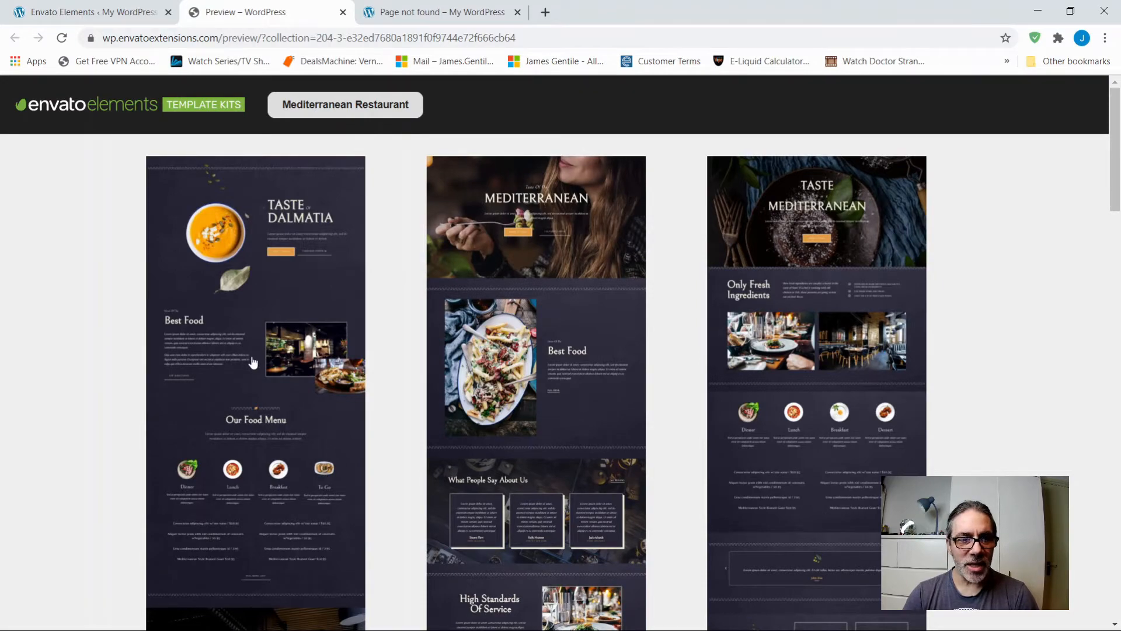
scroll(246, 400, "down", 3)
scroll(245, 400, "down", 10)
scroll(246, 400, "up", 5)
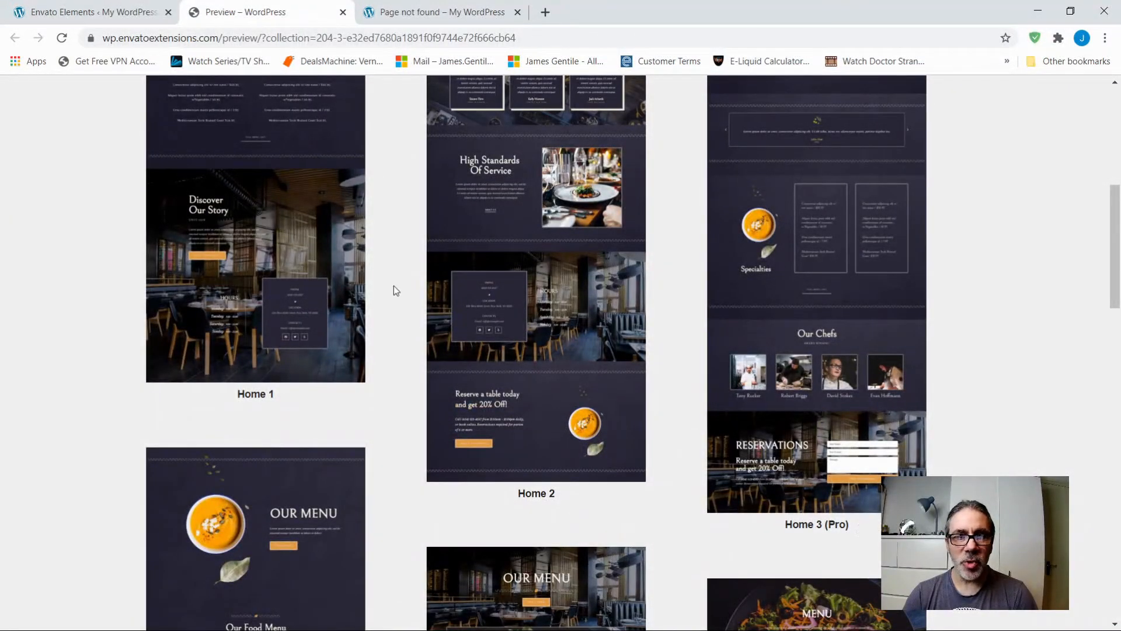
scroll(394, 286, "up", 4)
scroll(432, 149, "up", 3)
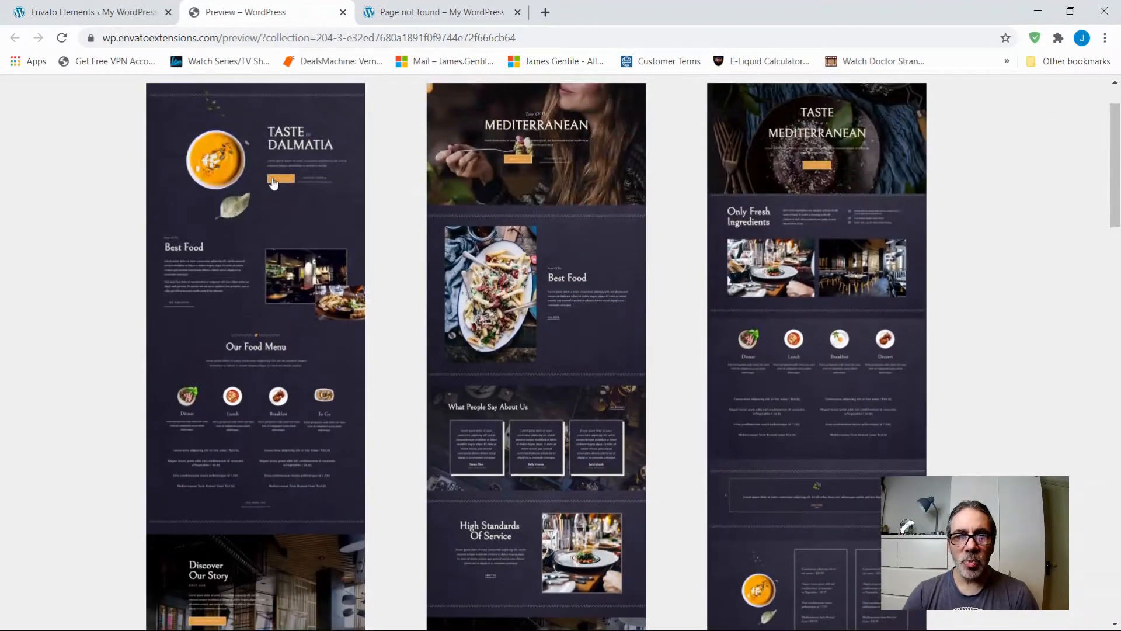
scroll(282, 230, "up", 2)
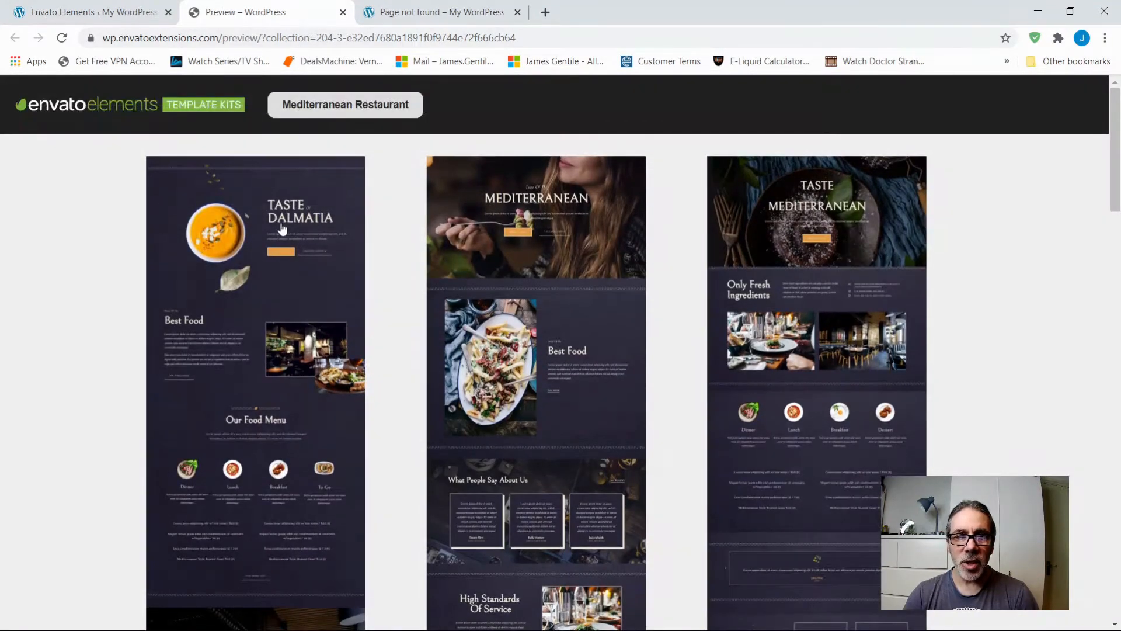
scroll(283, 229, "down", 4)
scroll(501, 308, "down", 1)
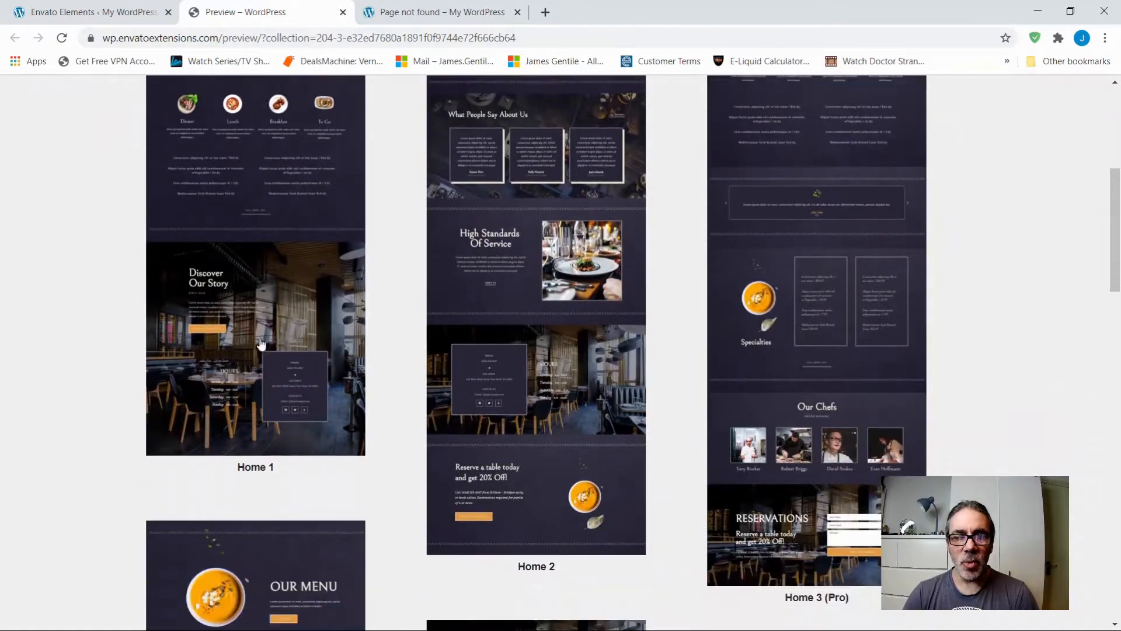
scroll(588, 353, "up", 4)
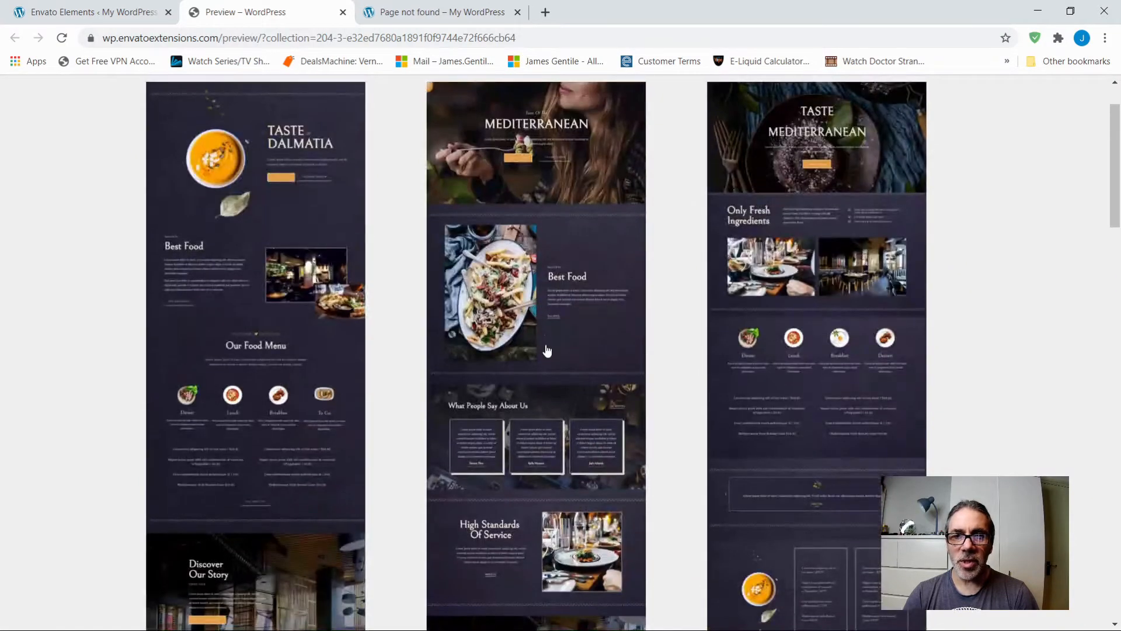
scroll(549, 356, "down", 8)
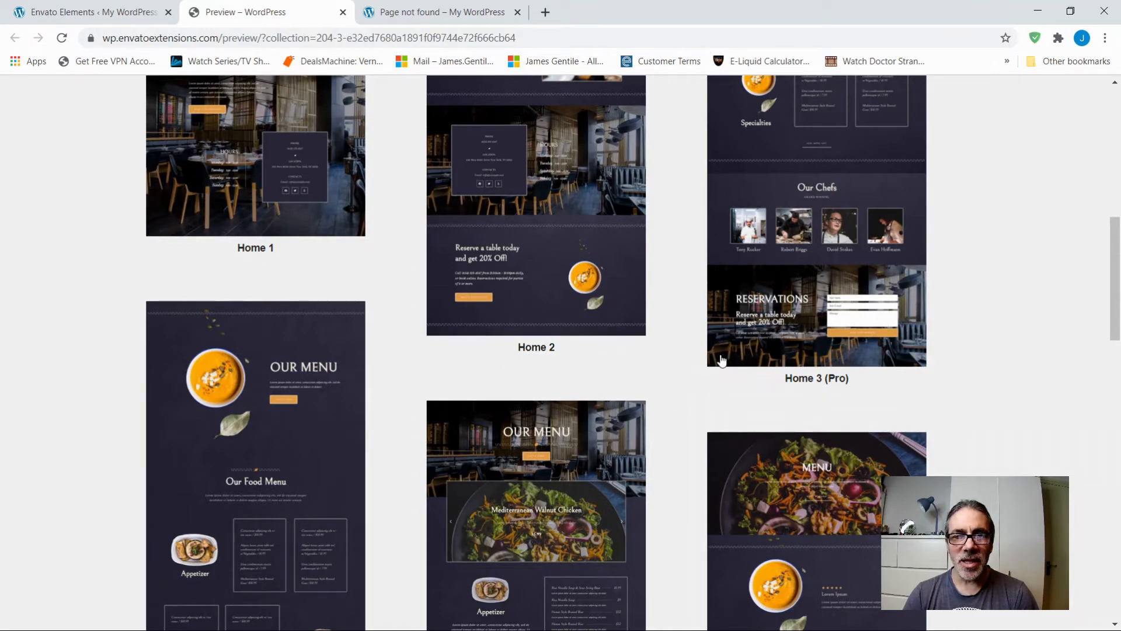
scroll(713, 354, "down", 5)
scroll(713, 354, "down", 15)
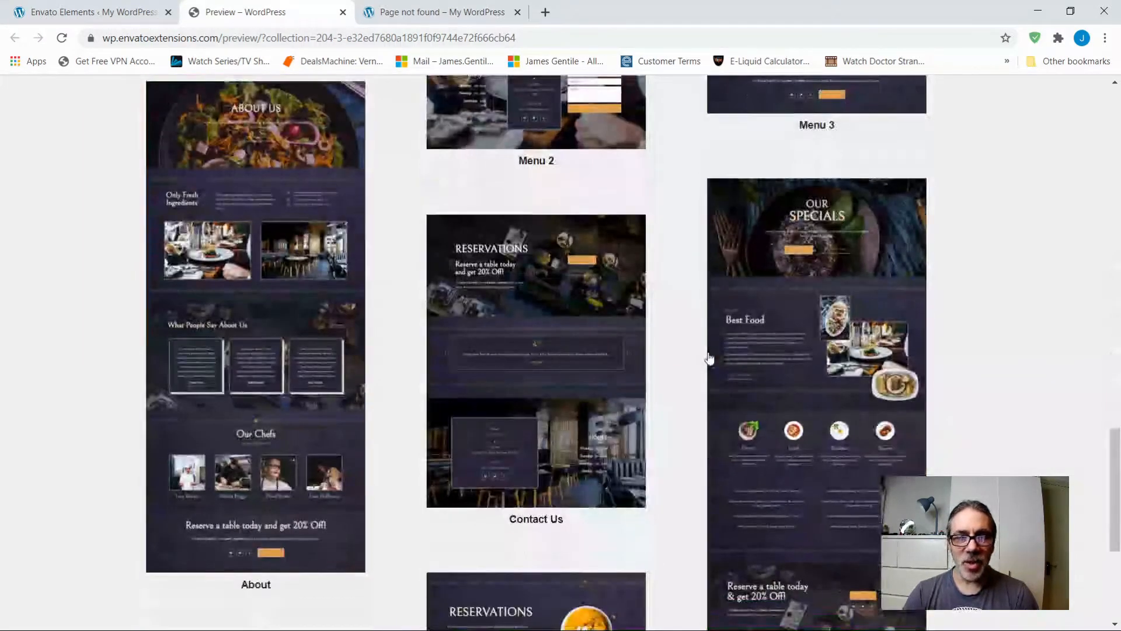
scroll(709, 360, "up", 20)
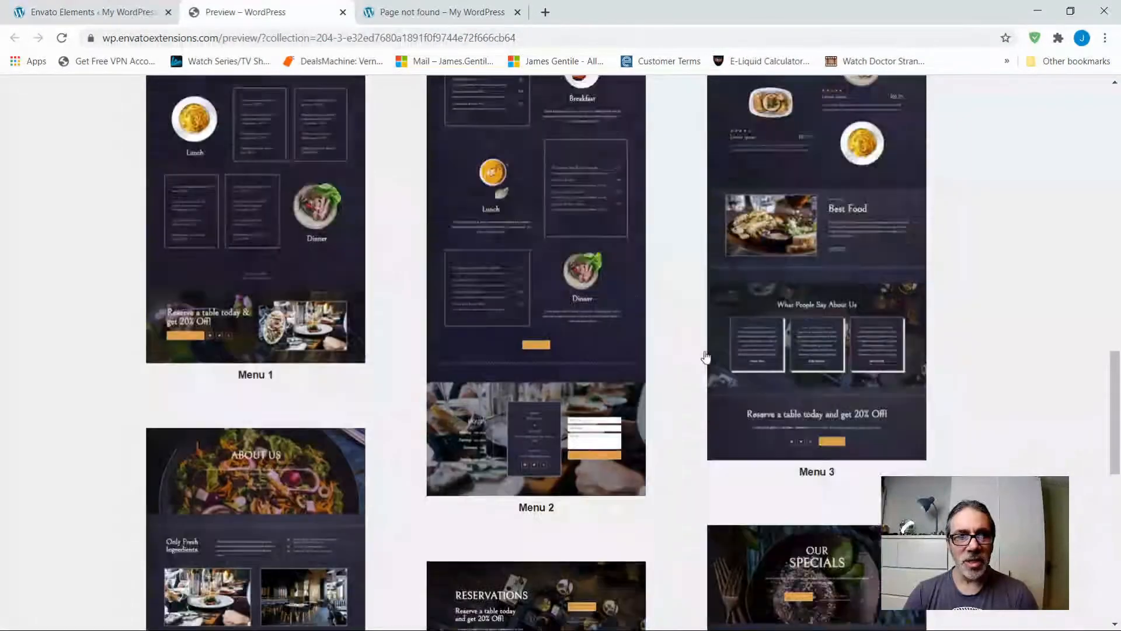
scroll(347, 87, "up", 1)
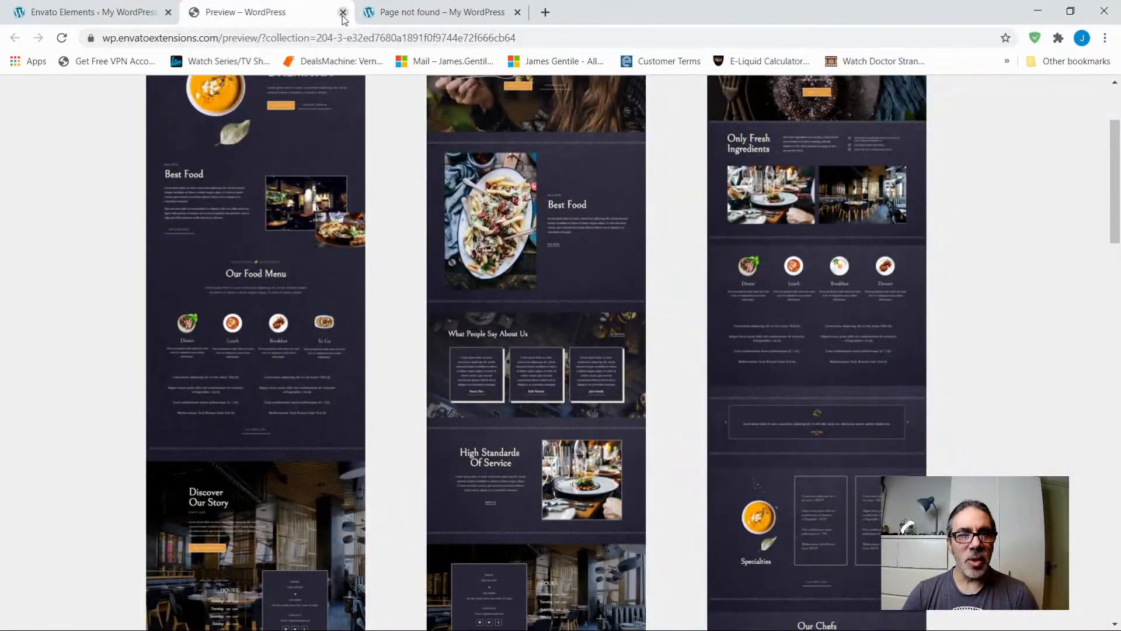
left_click(343, 12)
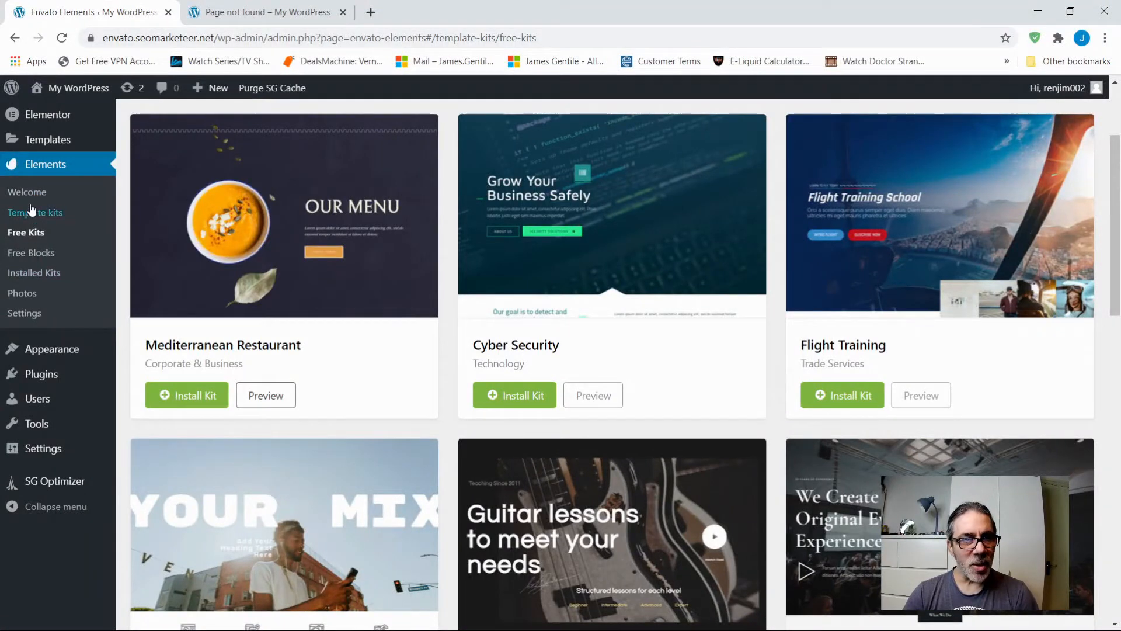
Step: Create a new page titled Home, publish it and return to the list of pages
scroll(41, 209, "up", 3)
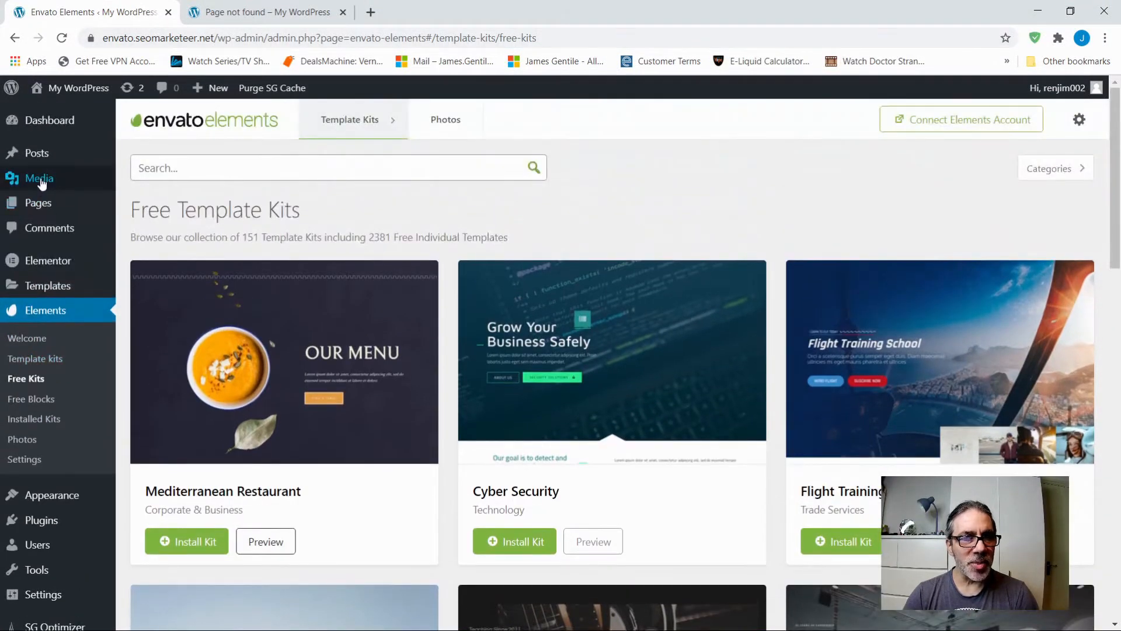
left_click(40, 207)
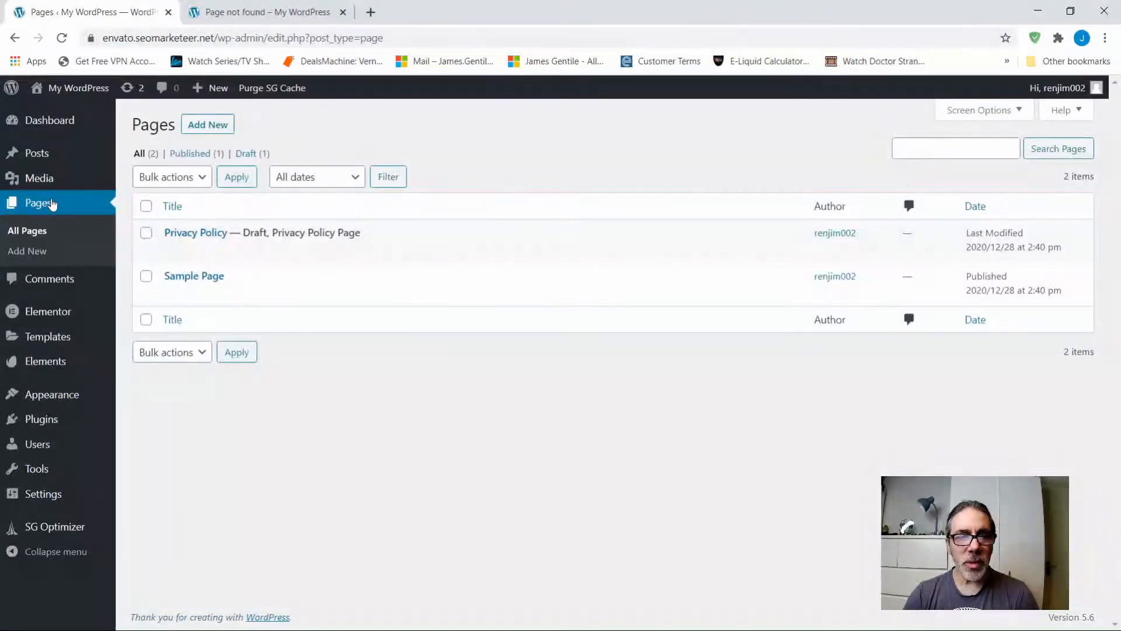
left_click(211, 126)
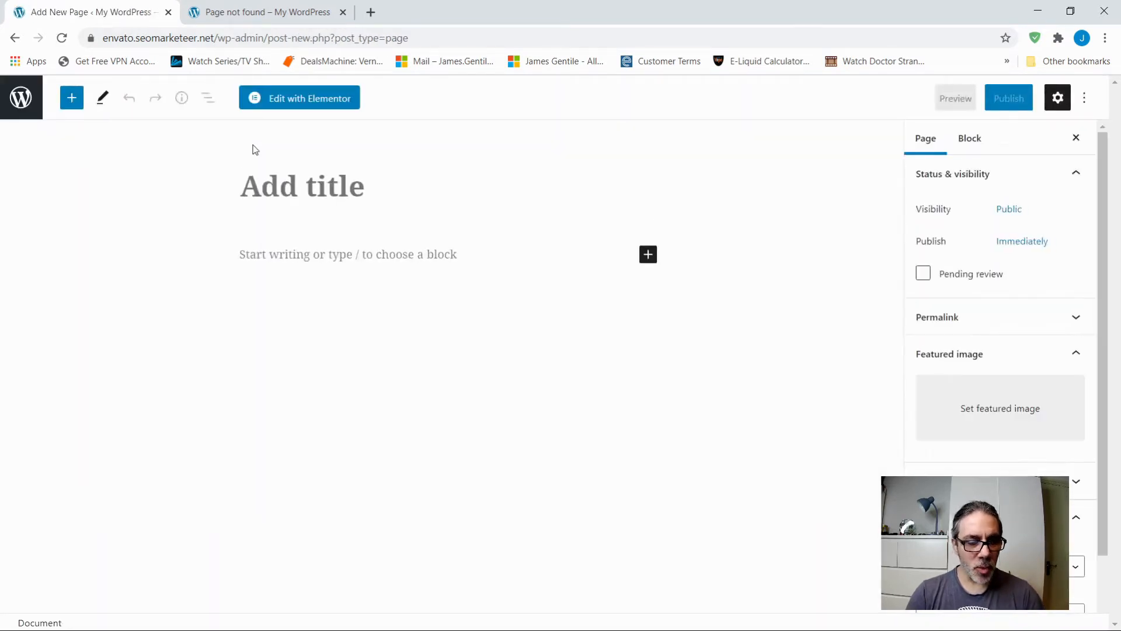
type("Home")
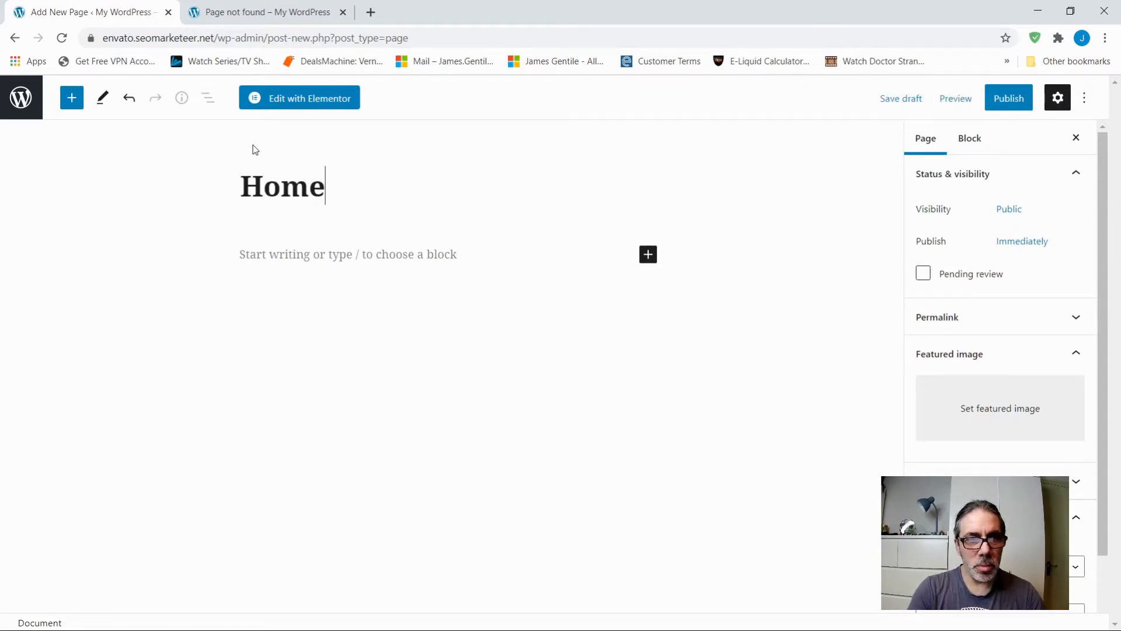
left_click(1012, 106)
left_click(961, 111)
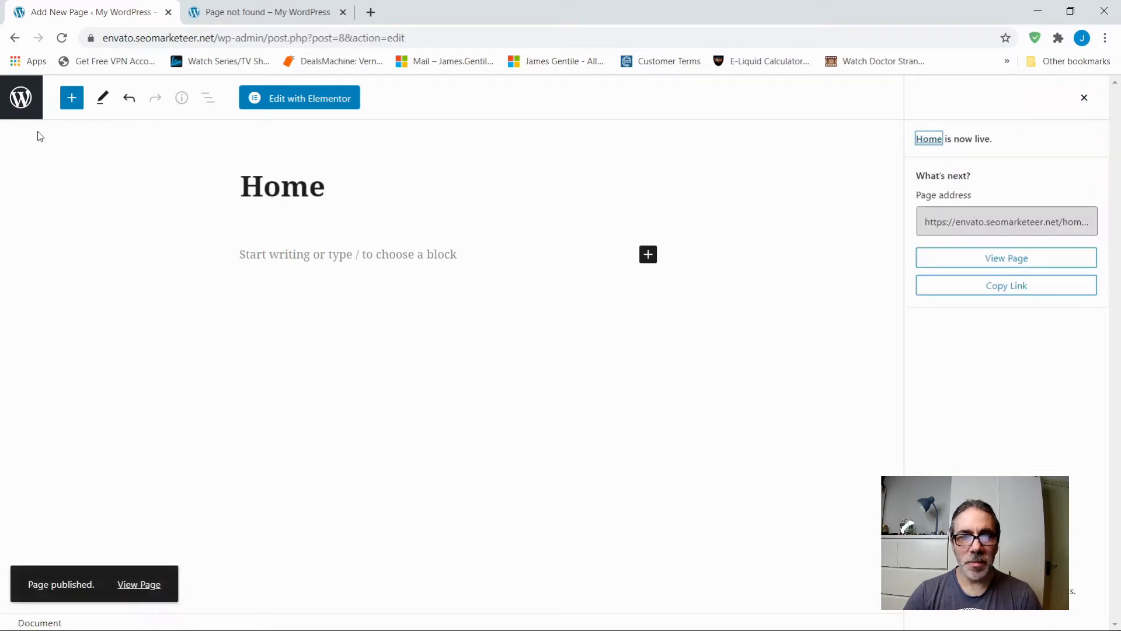
left_click(21, 100)
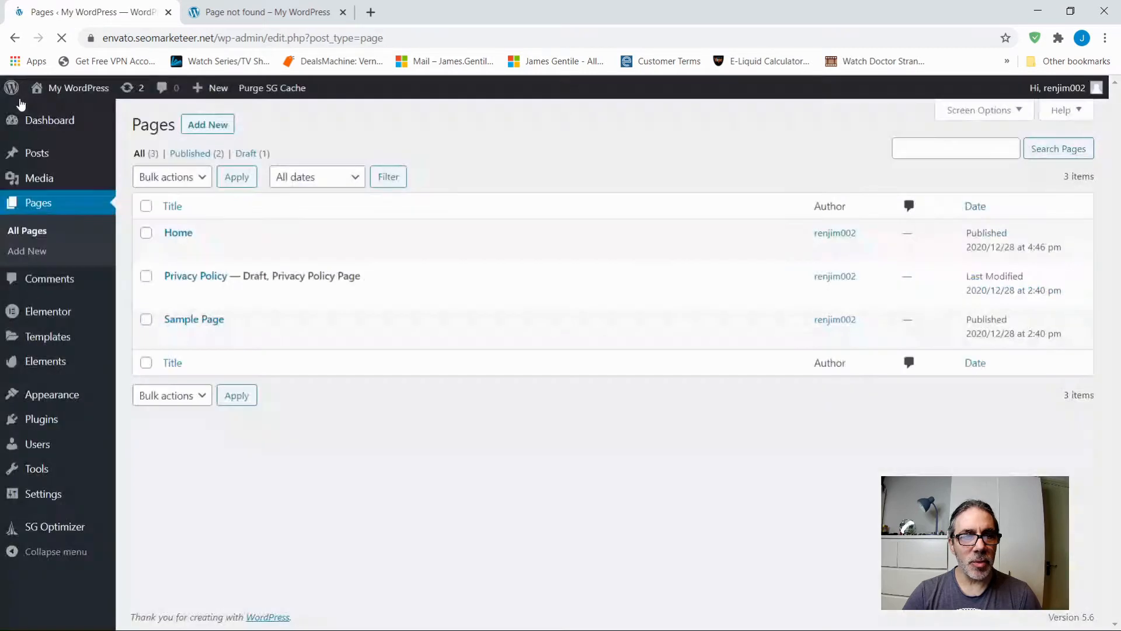
Step: Create a new page titled About, publish it and return to the list of pages
left_click(210, 129)
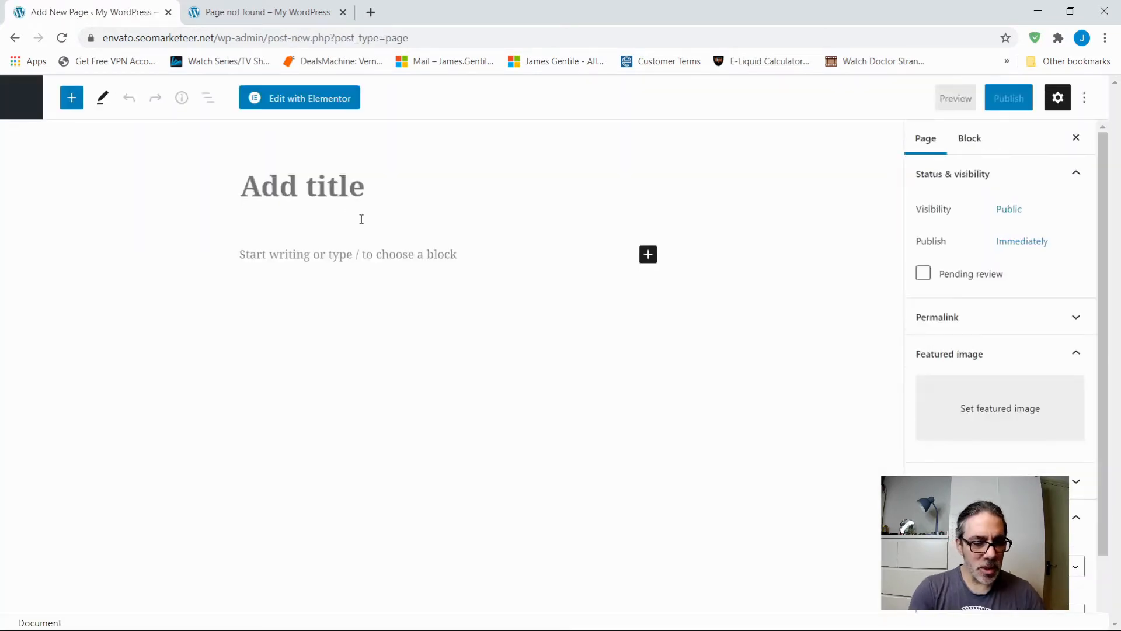
type("About")
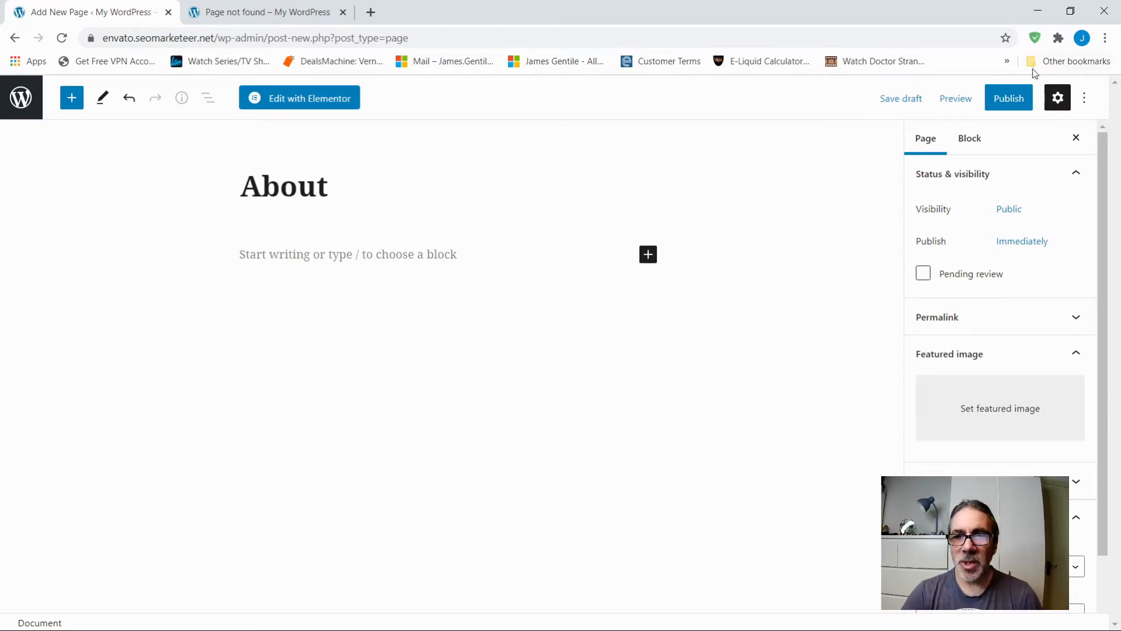
left_click(1000, 100)
left_click(961, 99)
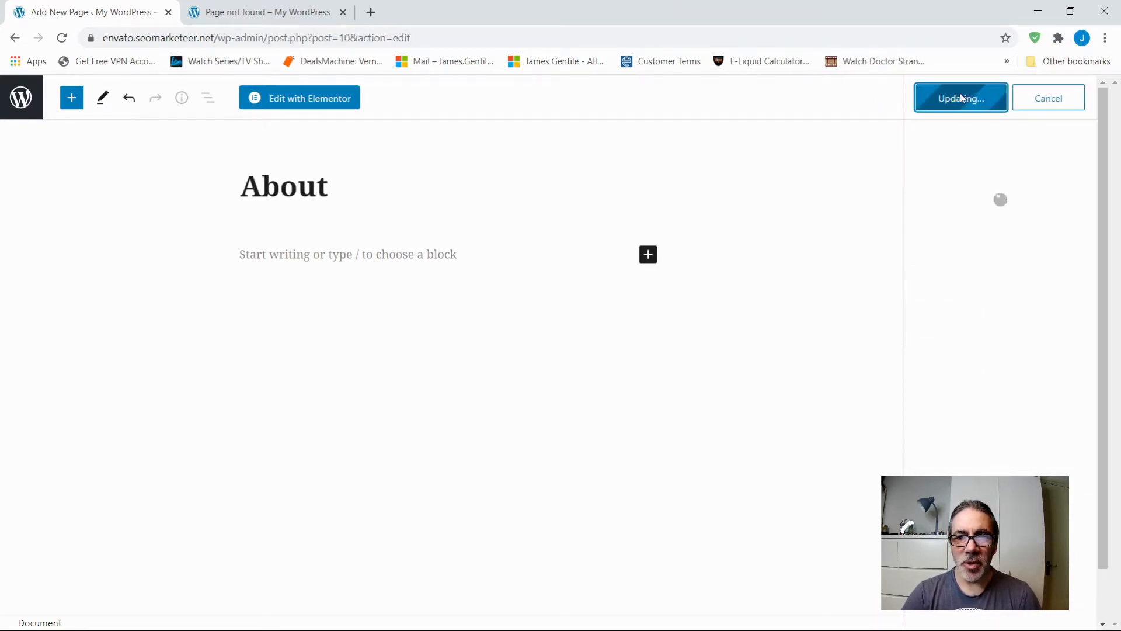
left_click(21, 98)
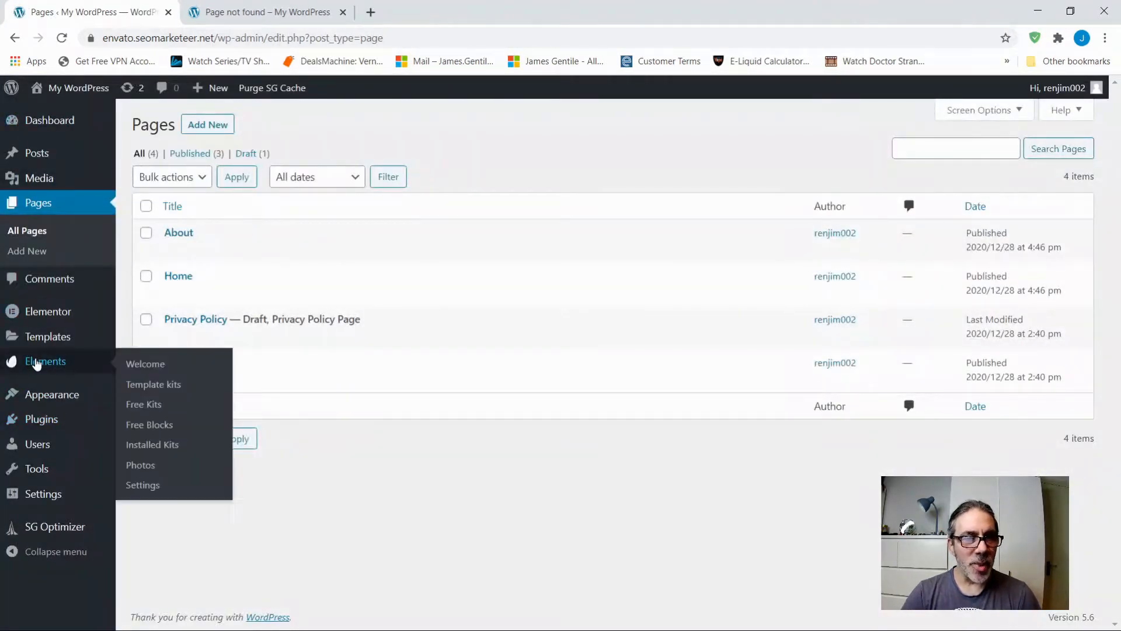
Step: Create a new navigation menu named Main Menu for the site
mouse_move(37, 401)
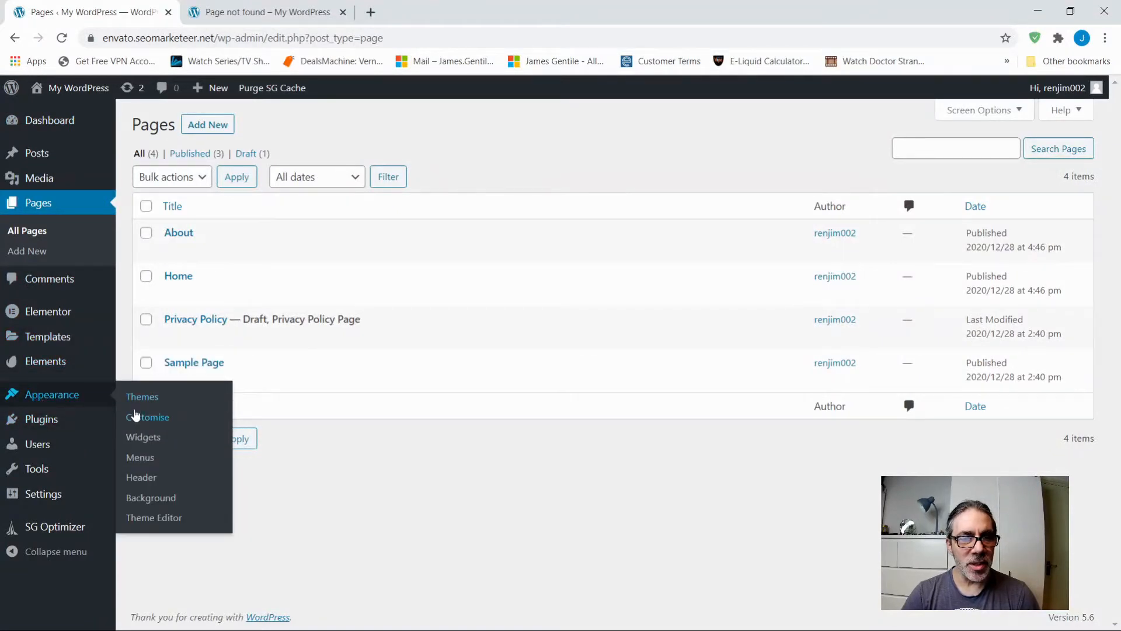
left_click(141, 461)
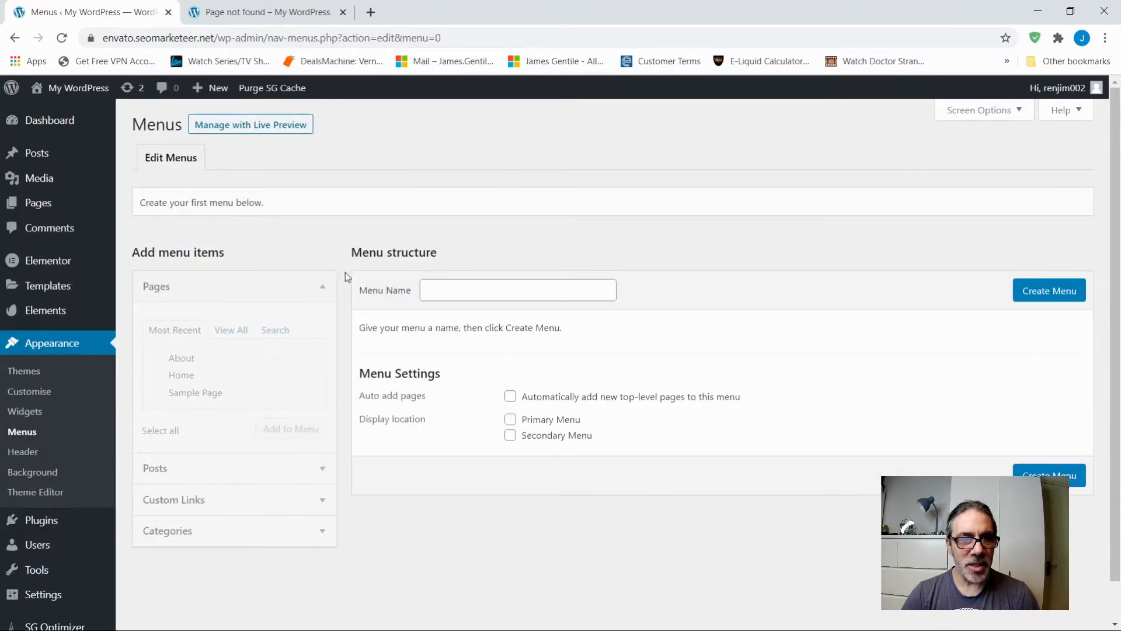
left_click(518, 290)
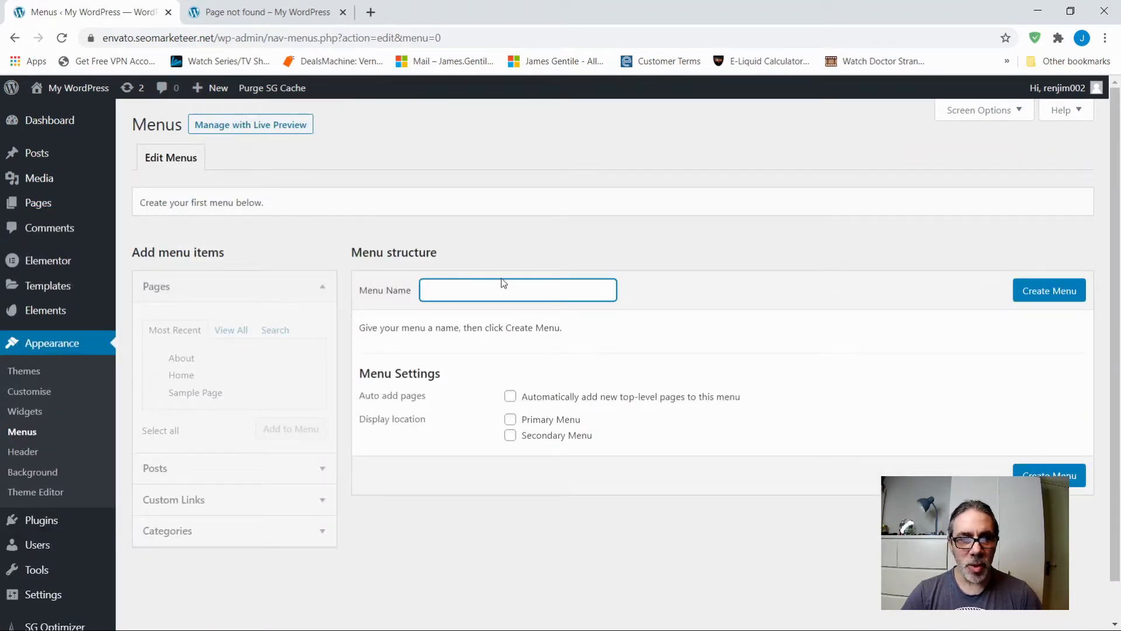
left_click(471, 329)
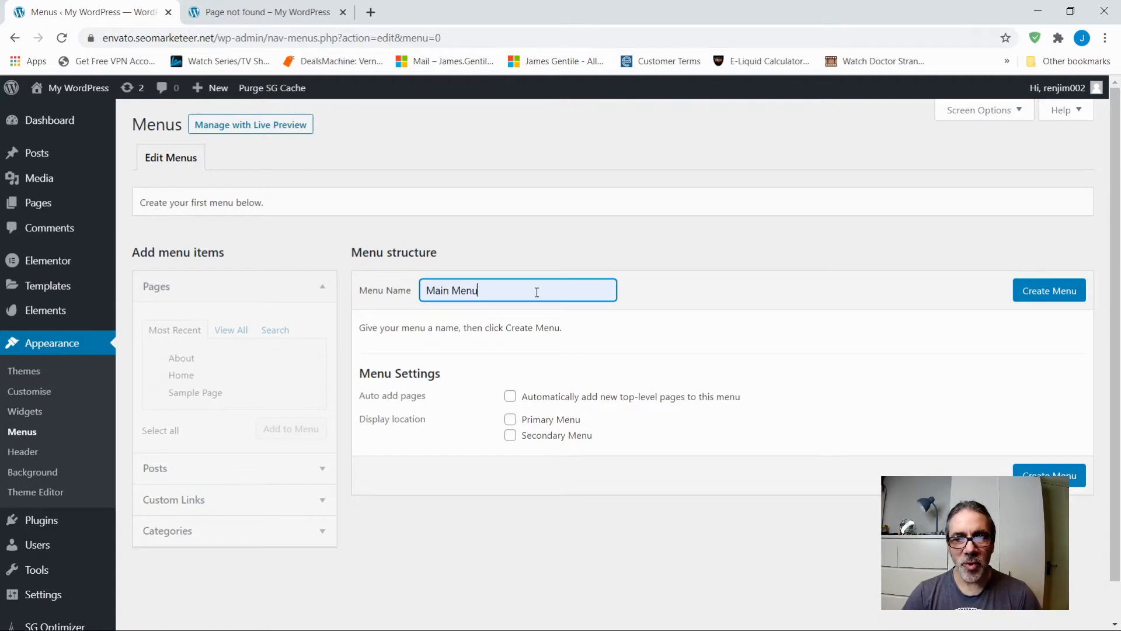
left_click(1060, 297)
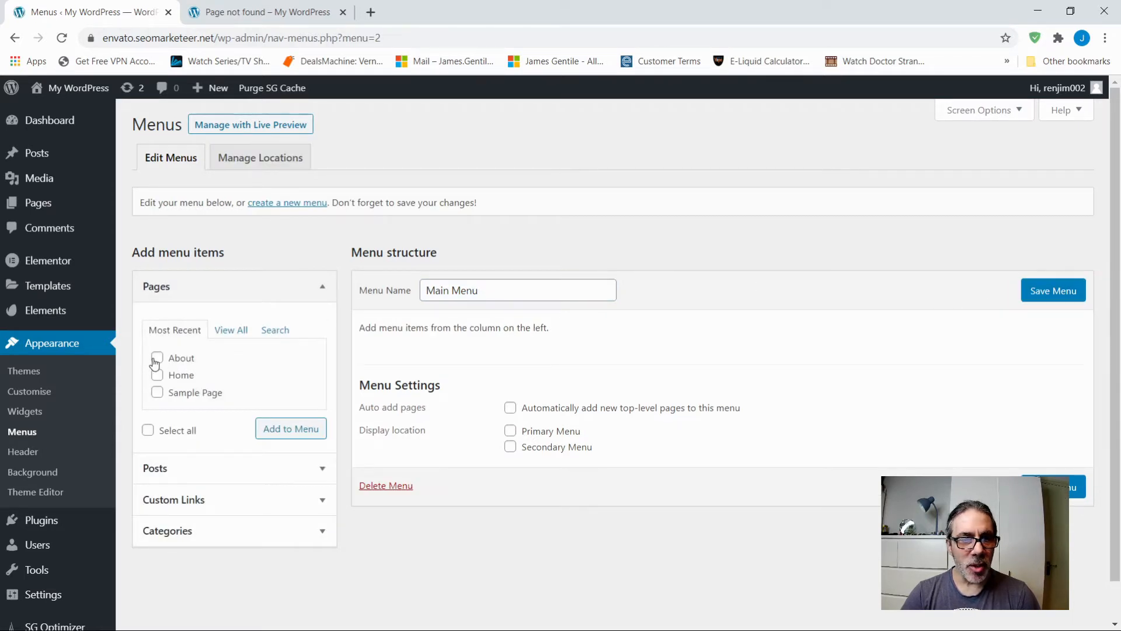
Step: Add the About and Home pages to Main Menu with Home placed first, check the live site's navigation, and save the menu
left_click(296, 432)
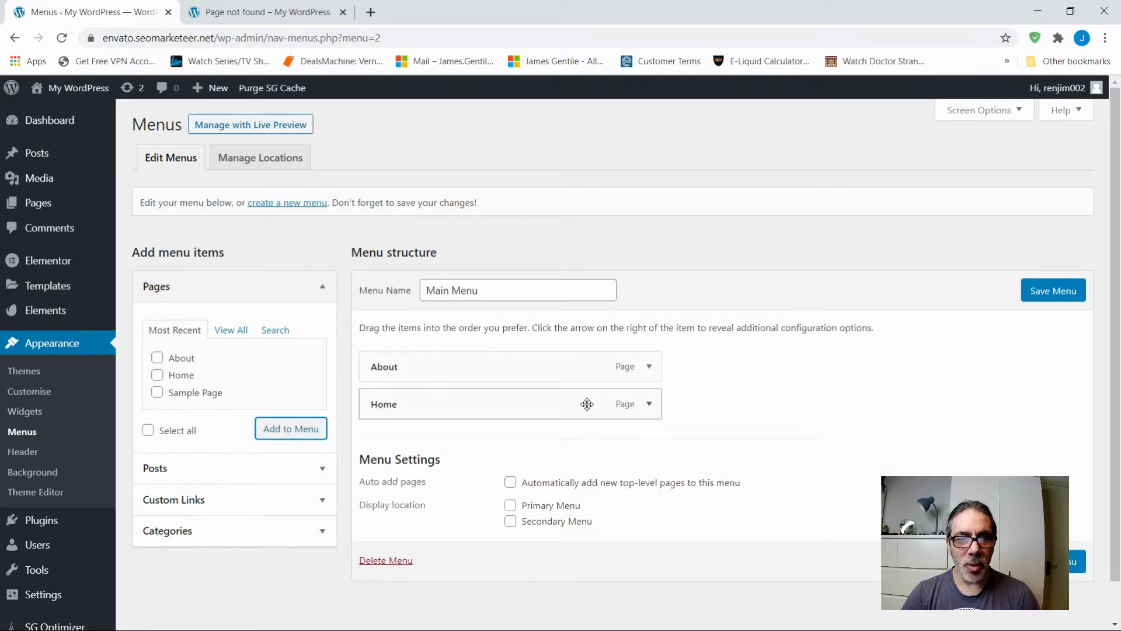
left_click_drag(542, 404, 538, 368)
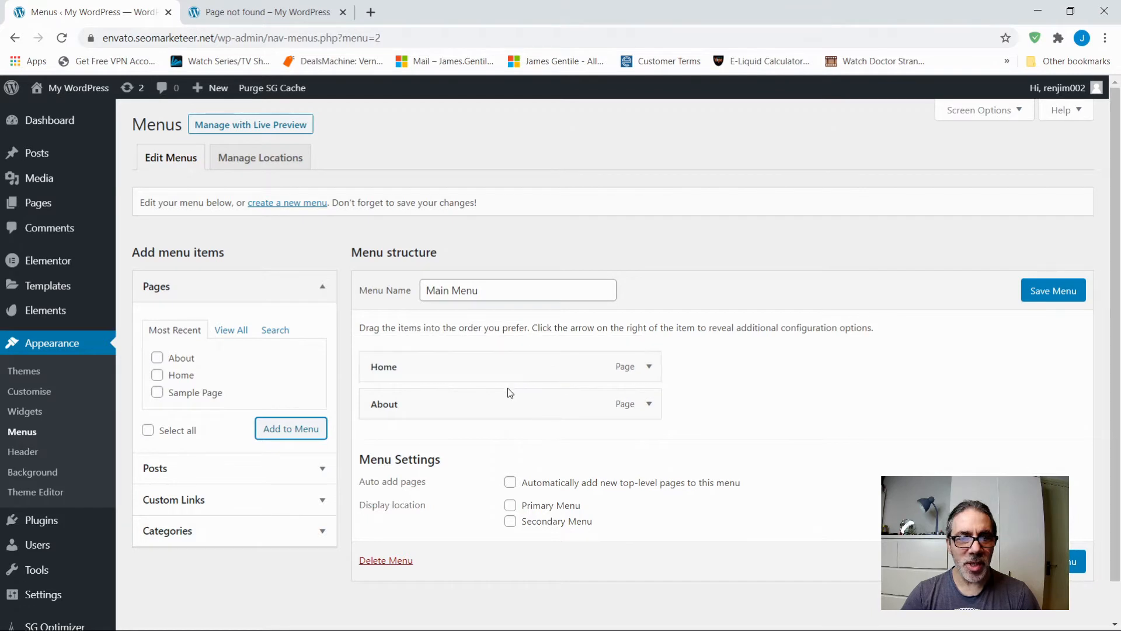
left_click(252, 23)
left_click(62, 38)
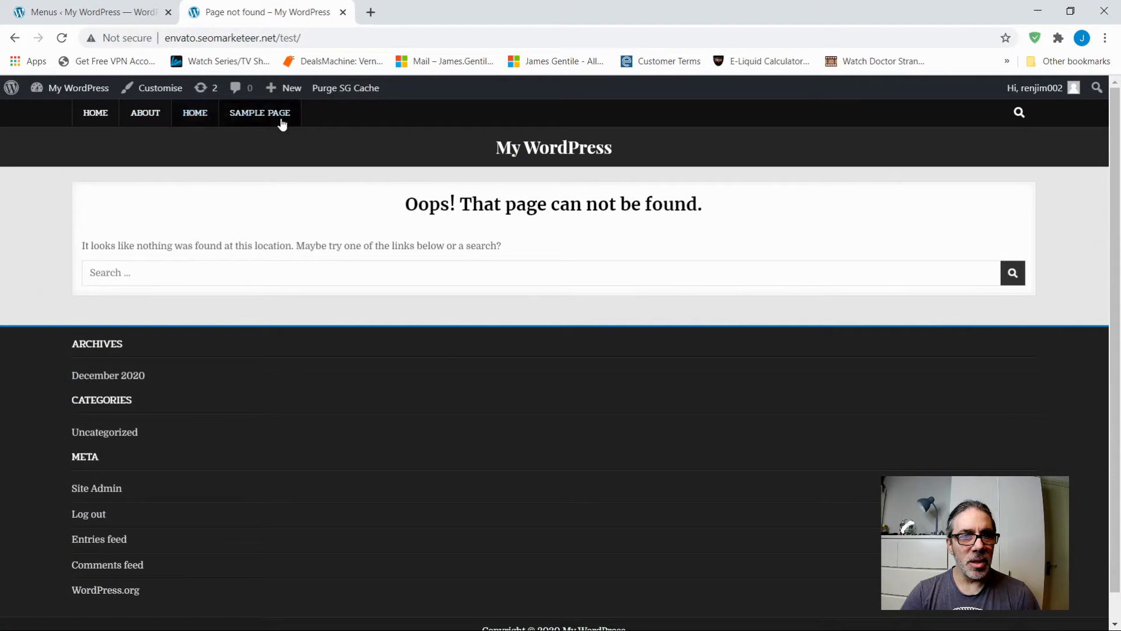
left_click(85, 13)
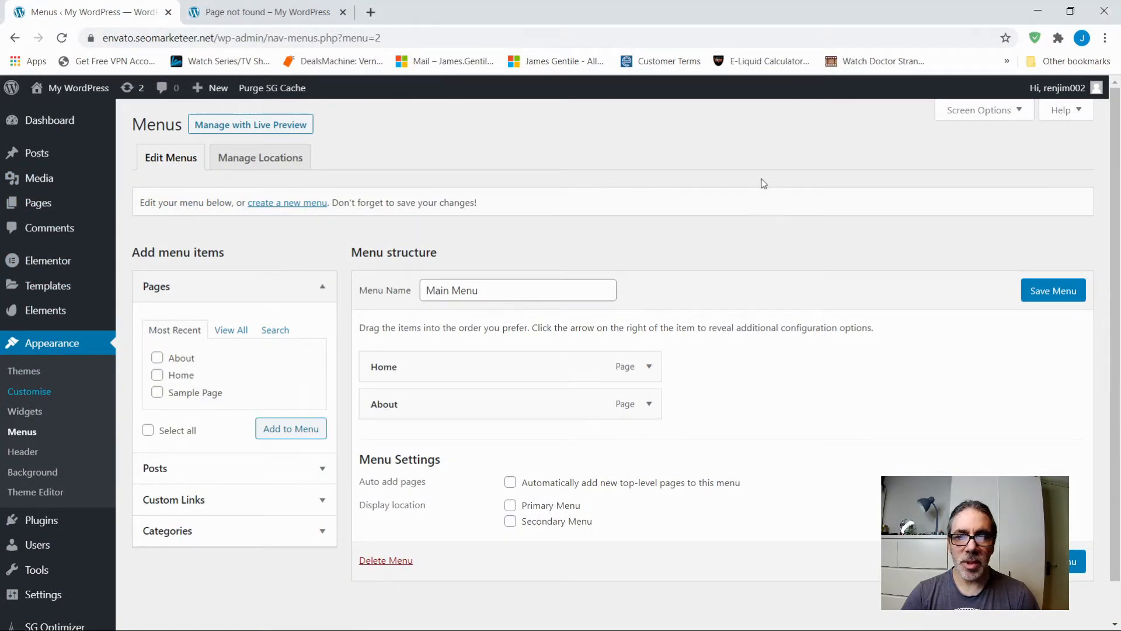
left_click(1026, 297)
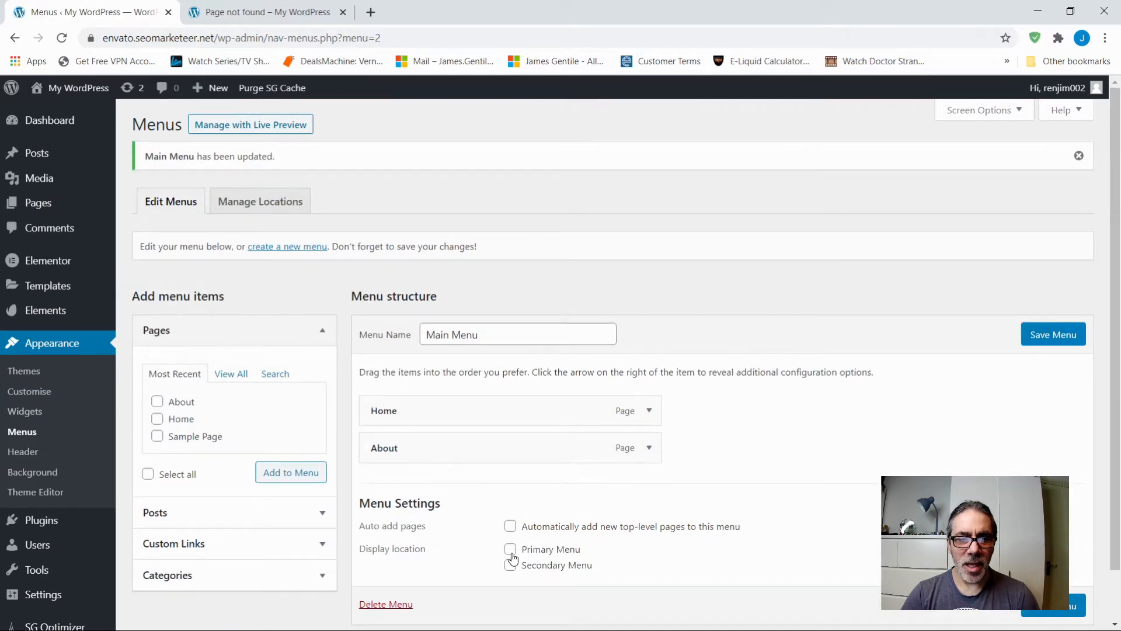
Step: Assign Main Menu to the Primary Menu display location, save it, and reload the live site to check its navigation
left_click(510, 550)
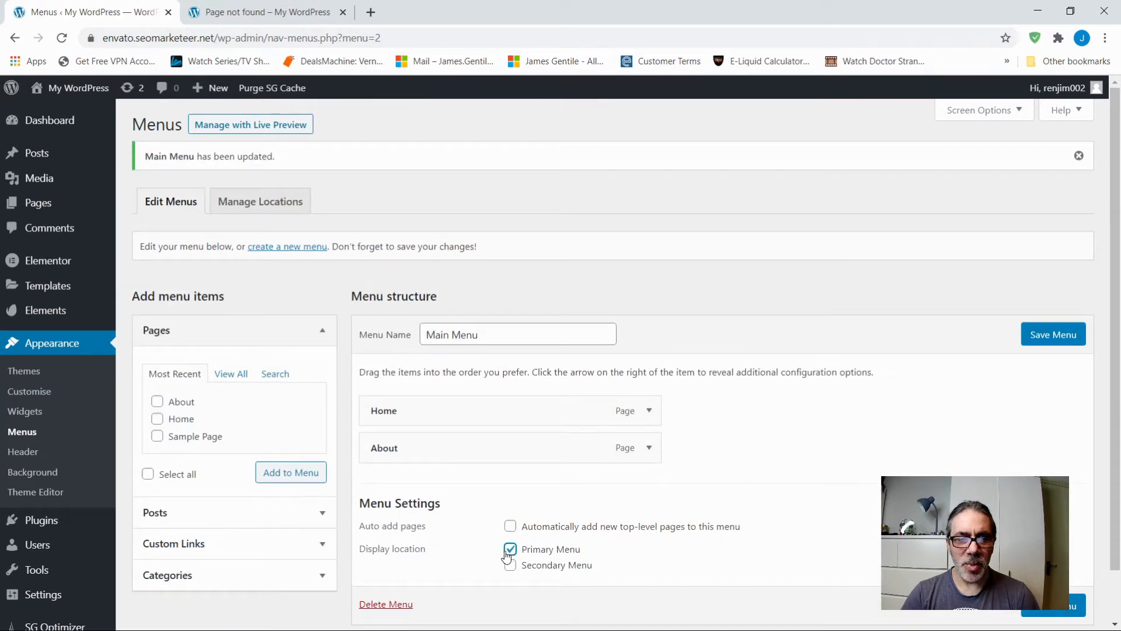
left_click(1049, 613)
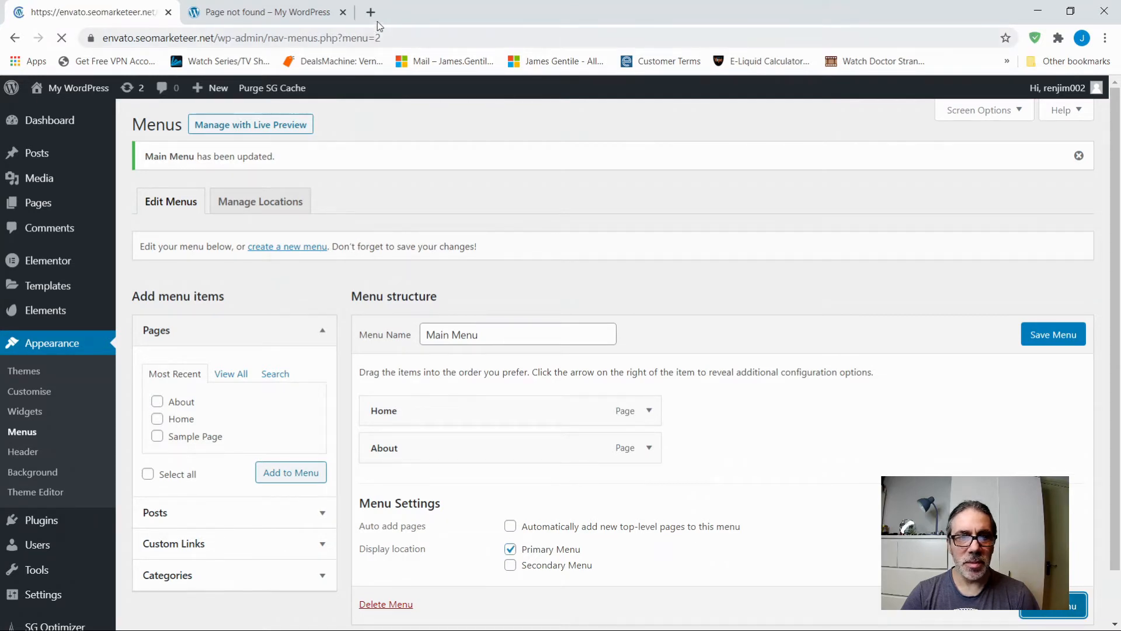
left_click(252, 11)
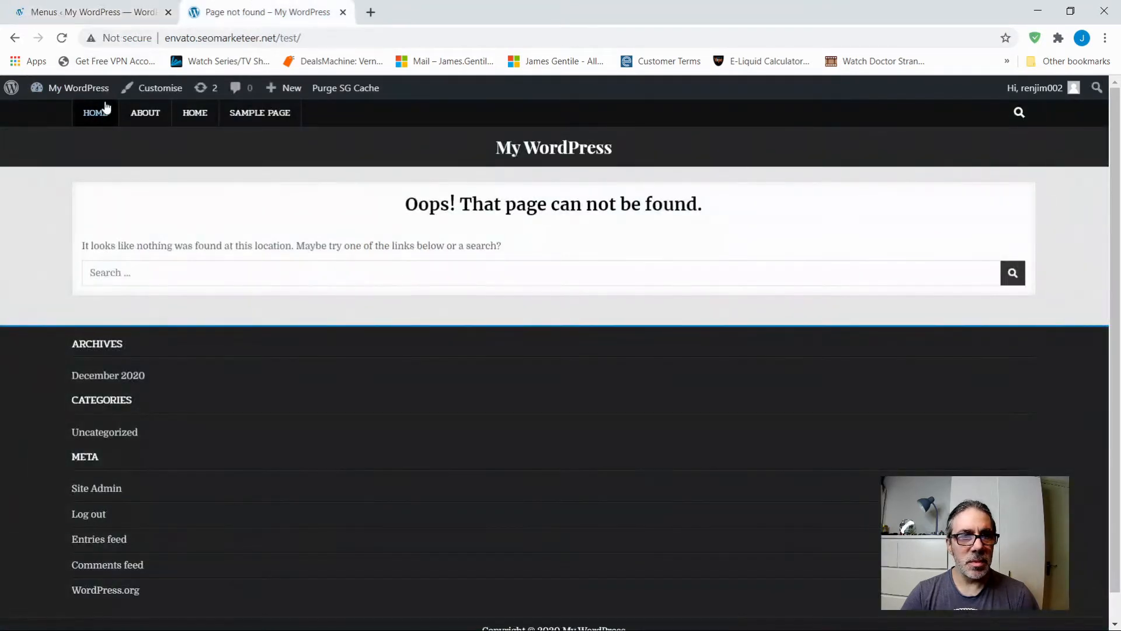
left_click(62, 38)
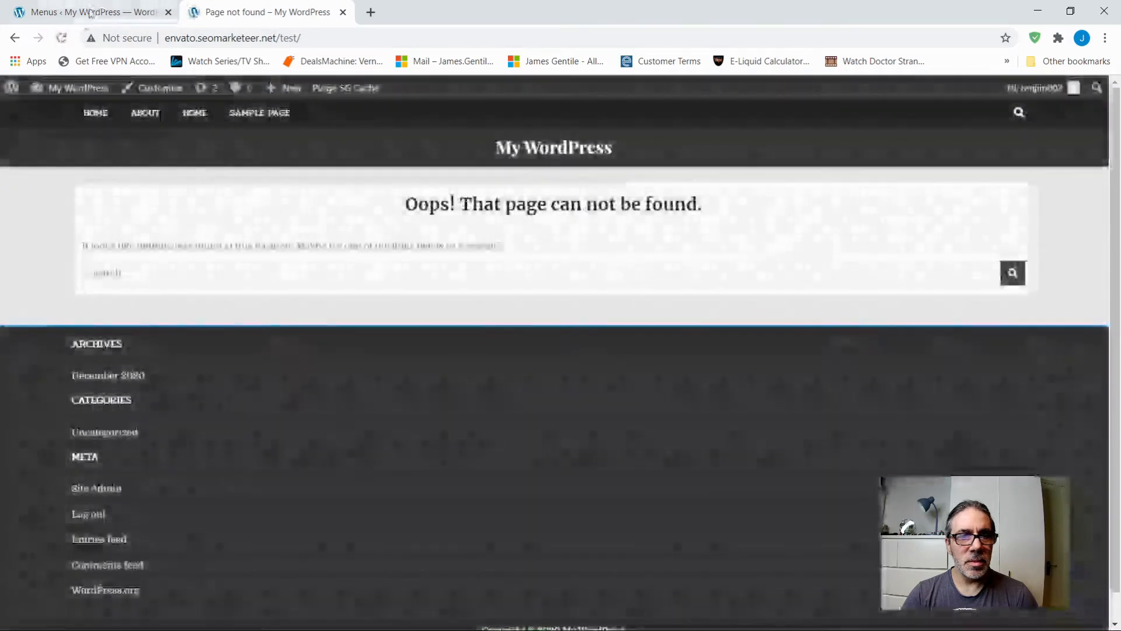
left_click(73, 11)
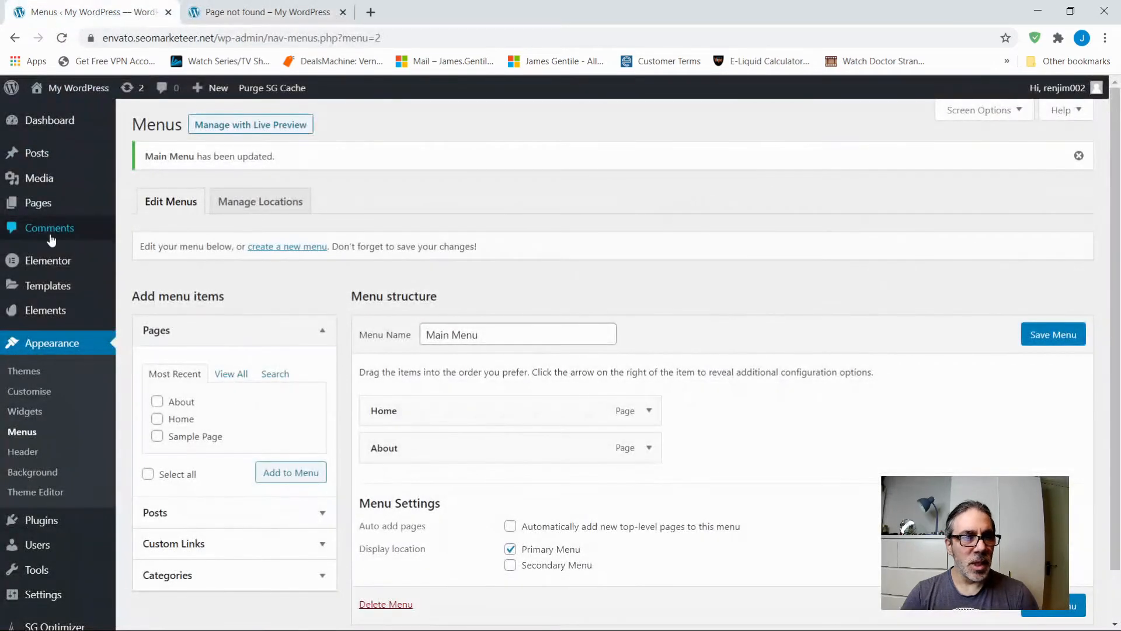
Step: Open the theme customiser and examine Main Menu's items and the menu location assignments
left_click(32, 398)
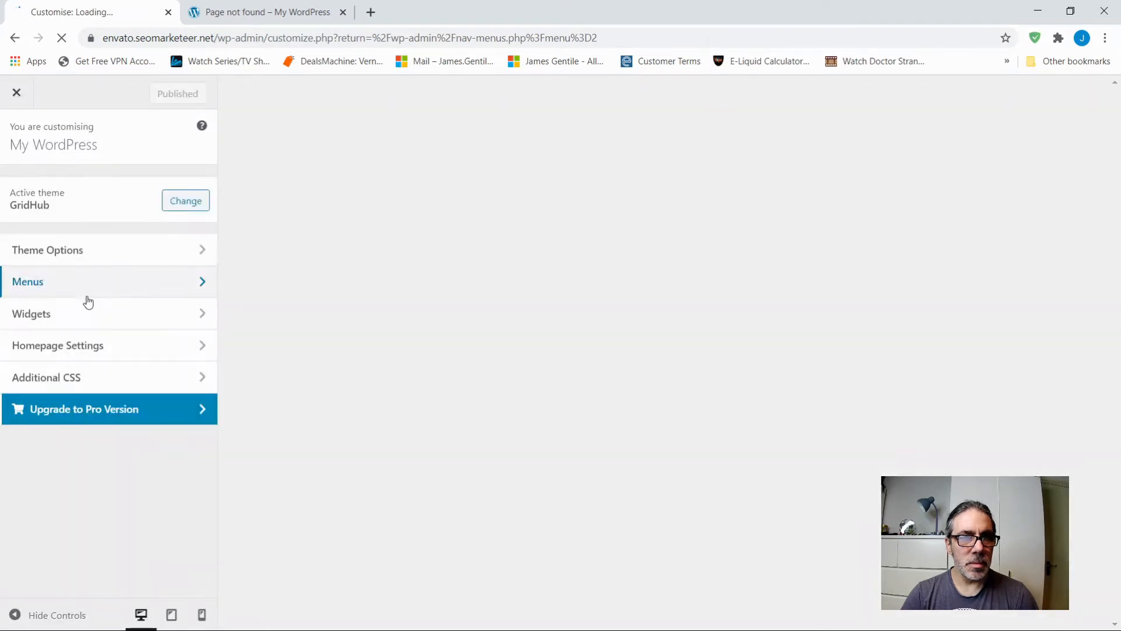
left_click(55, 286)
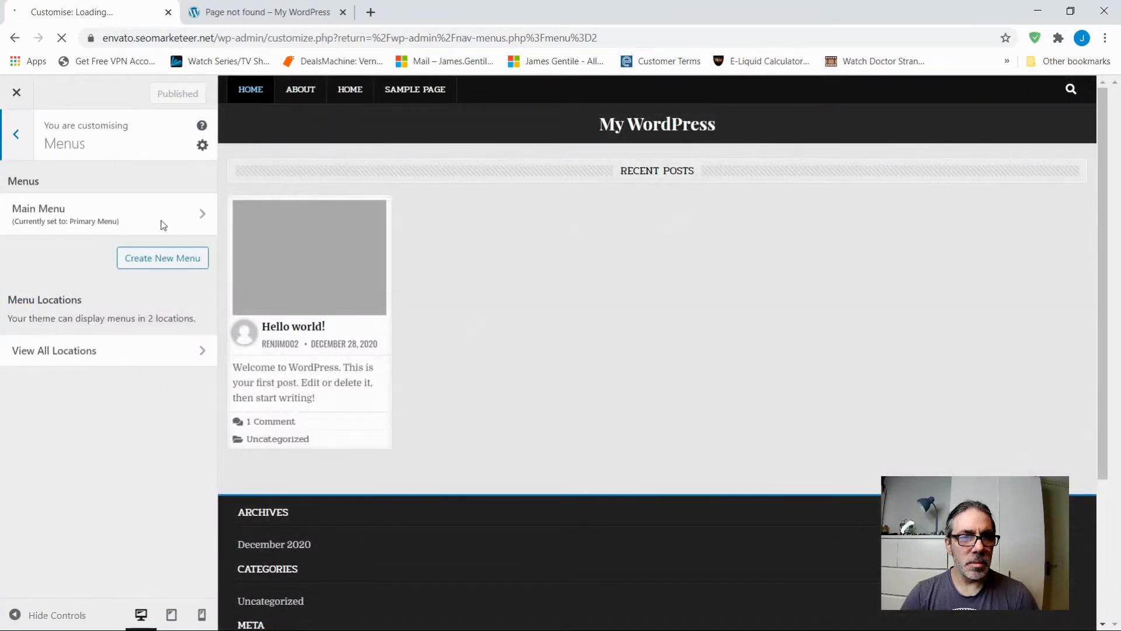
left_click(61, 218)
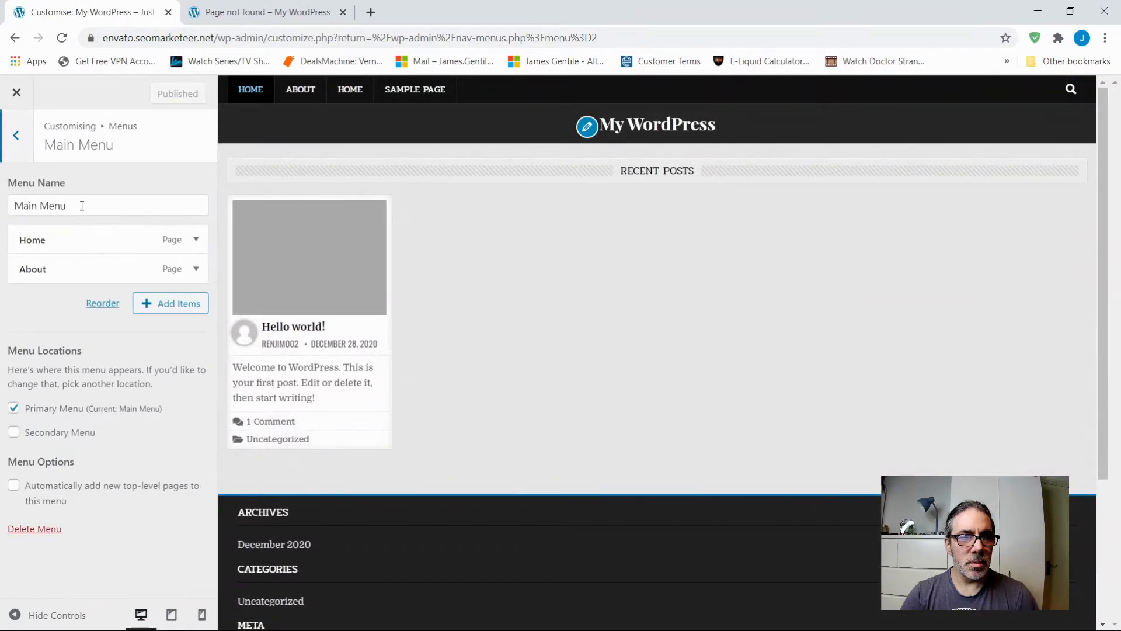
left_click(16, 136)
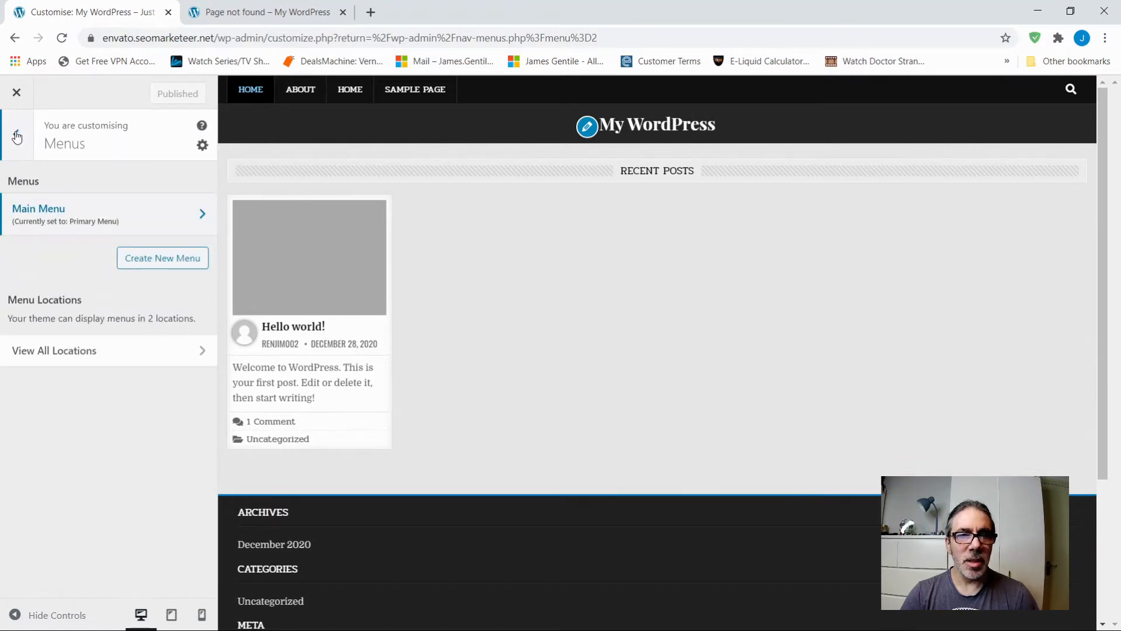
left_click(16, 136)
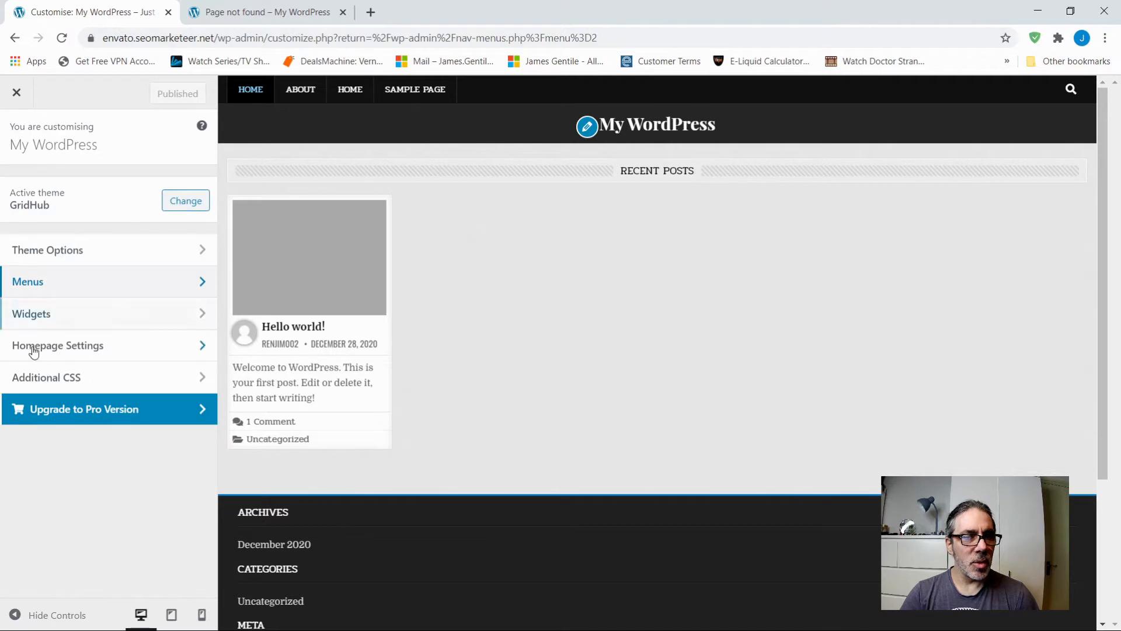
left_click(60, 285)
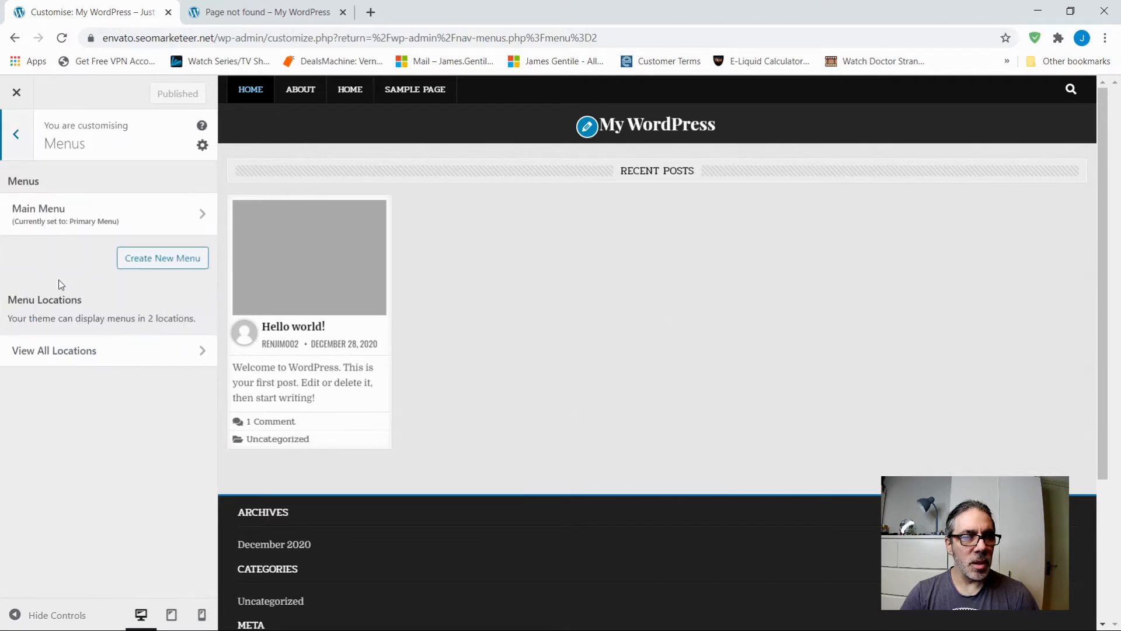
left_click(57, 354)
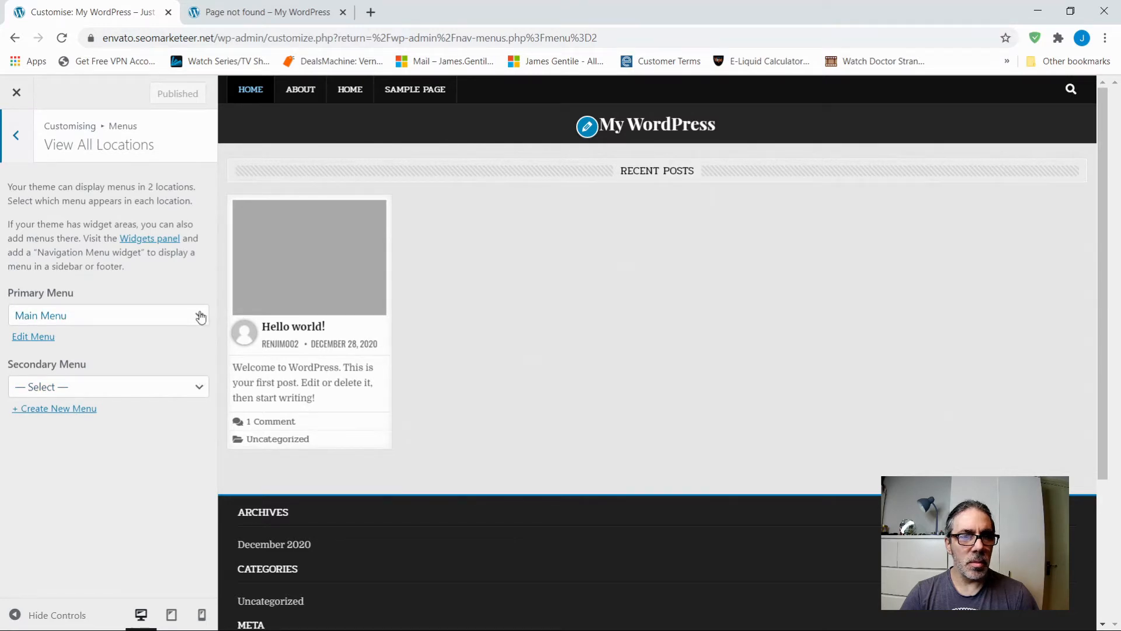
left_click(21, 138)
left_click(21, 138)
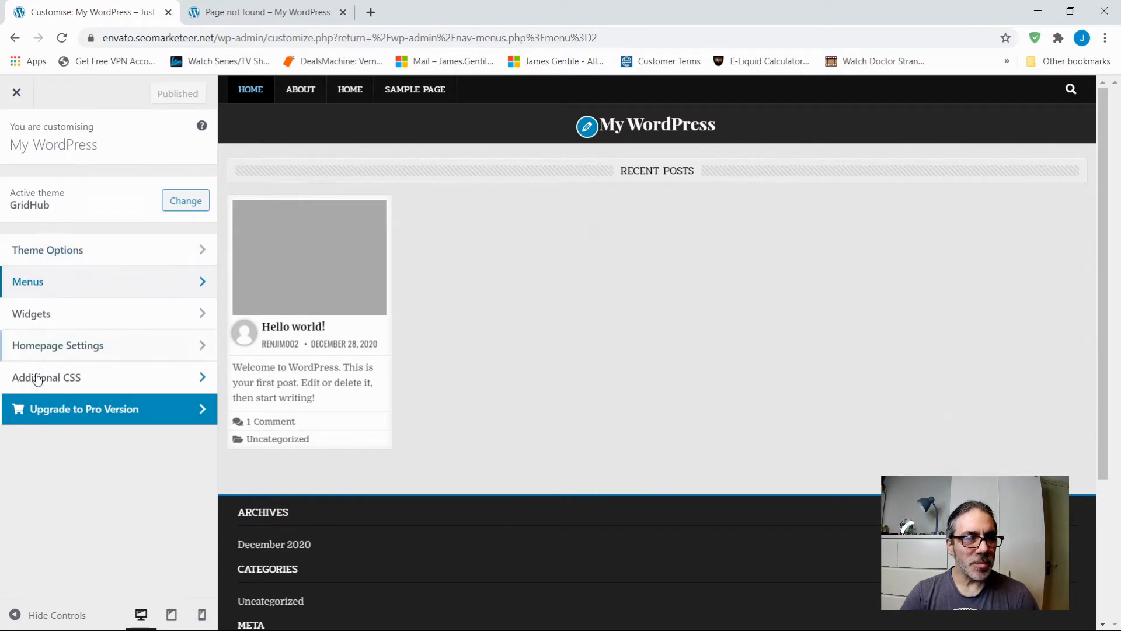
Step: Set the site's homepage to a static page using the Home page, leave the posts page unselected, and publish the change
left_click(50, 345)
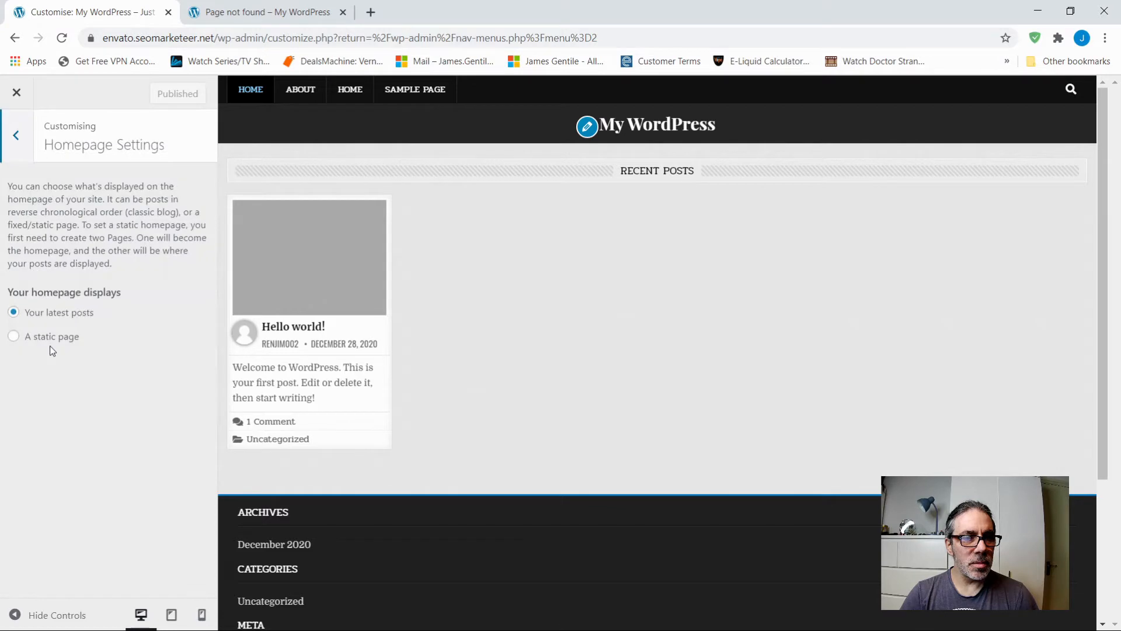
left_click(14, 337)
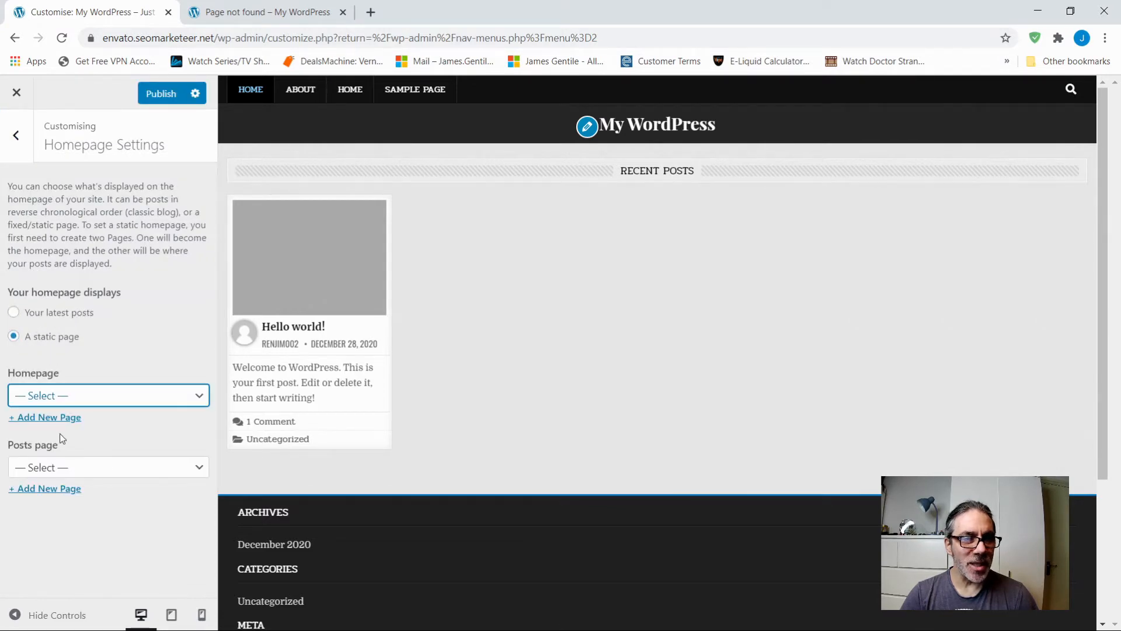
left_click(59, 449)
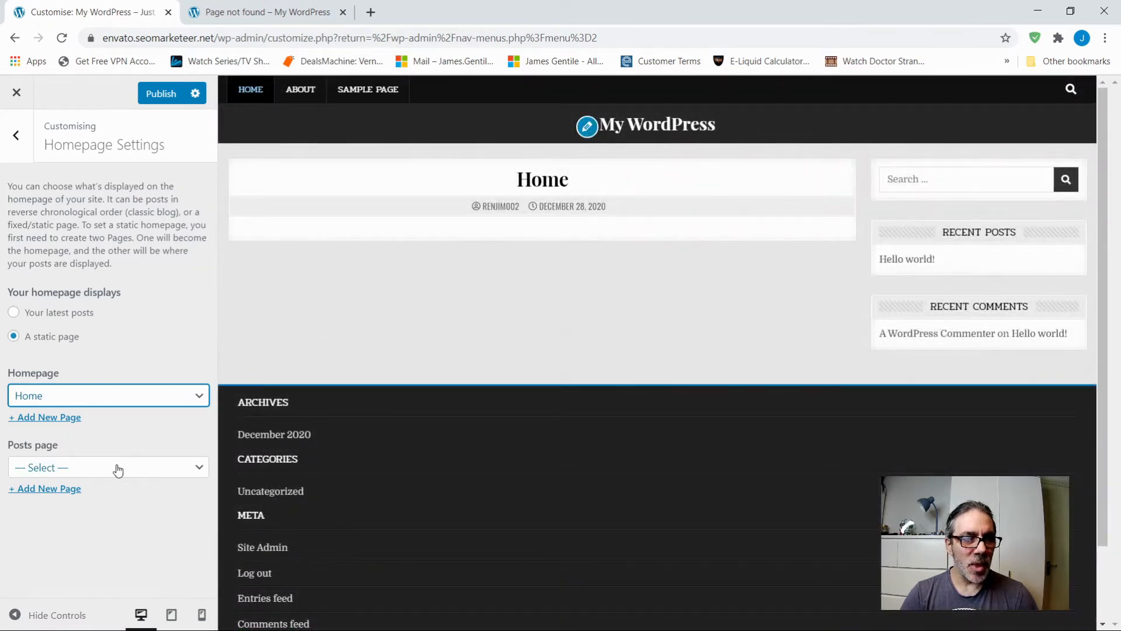
left_click(117, 472)
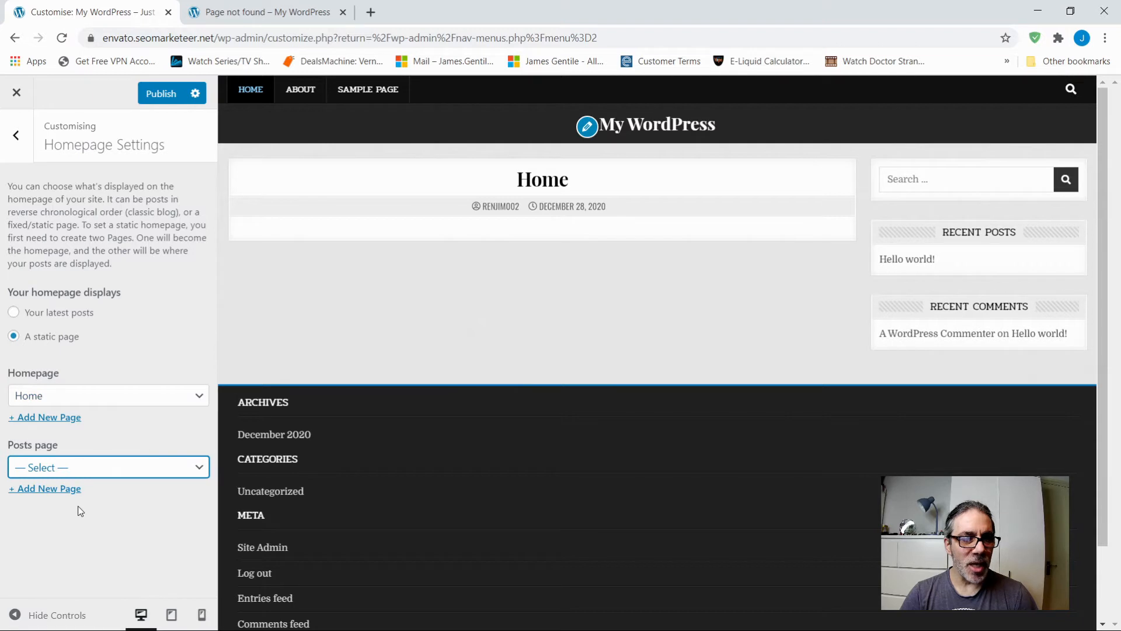
left_click(159, 329)
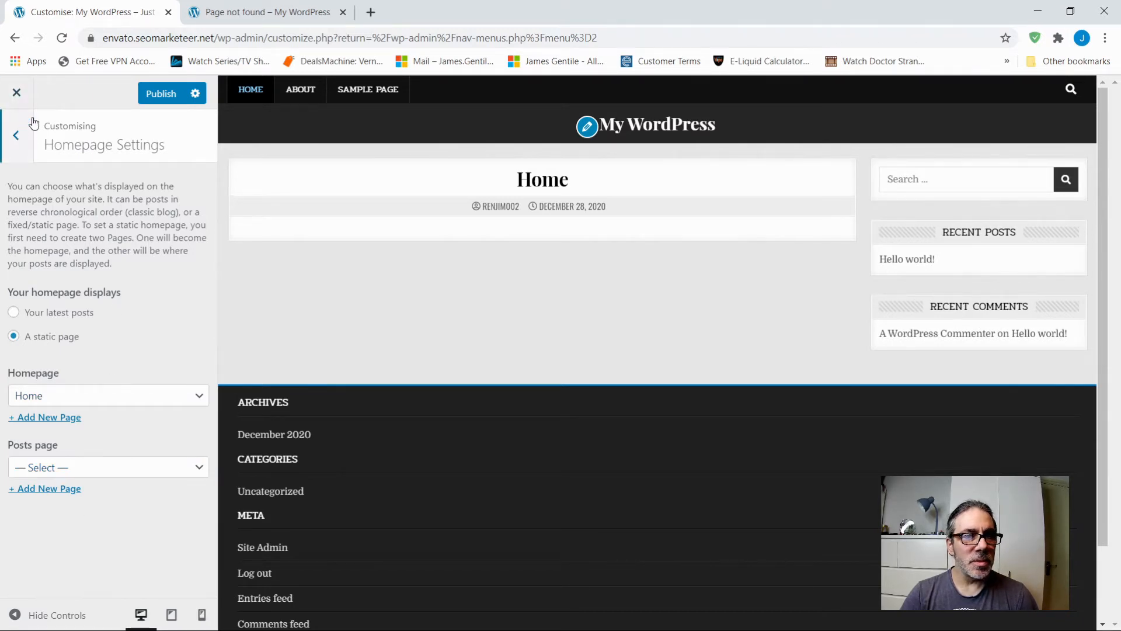
left_click(157, 97)
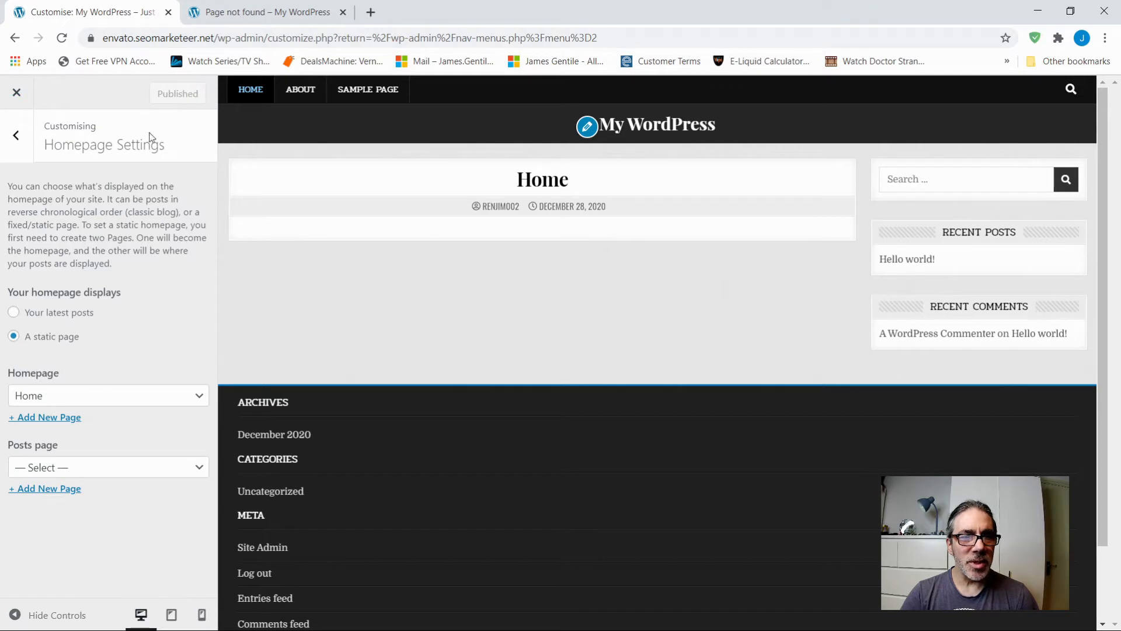
Step: Review Main Menu's items and location settings in the customiser, and close the customiser
left_click(15, 136)
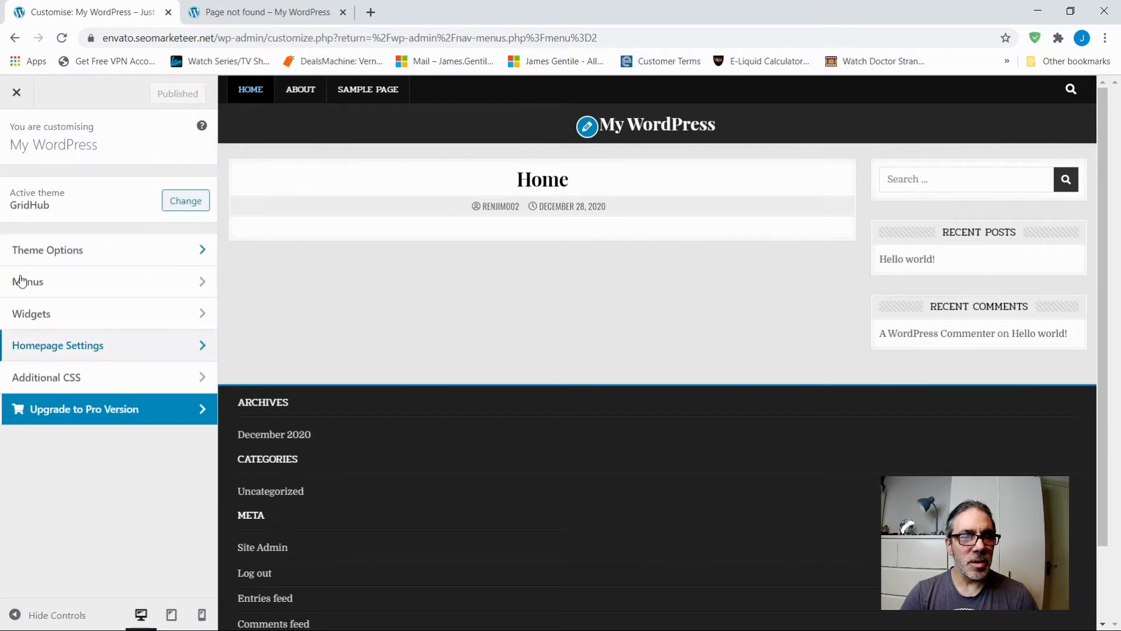
left_click(37, 281)
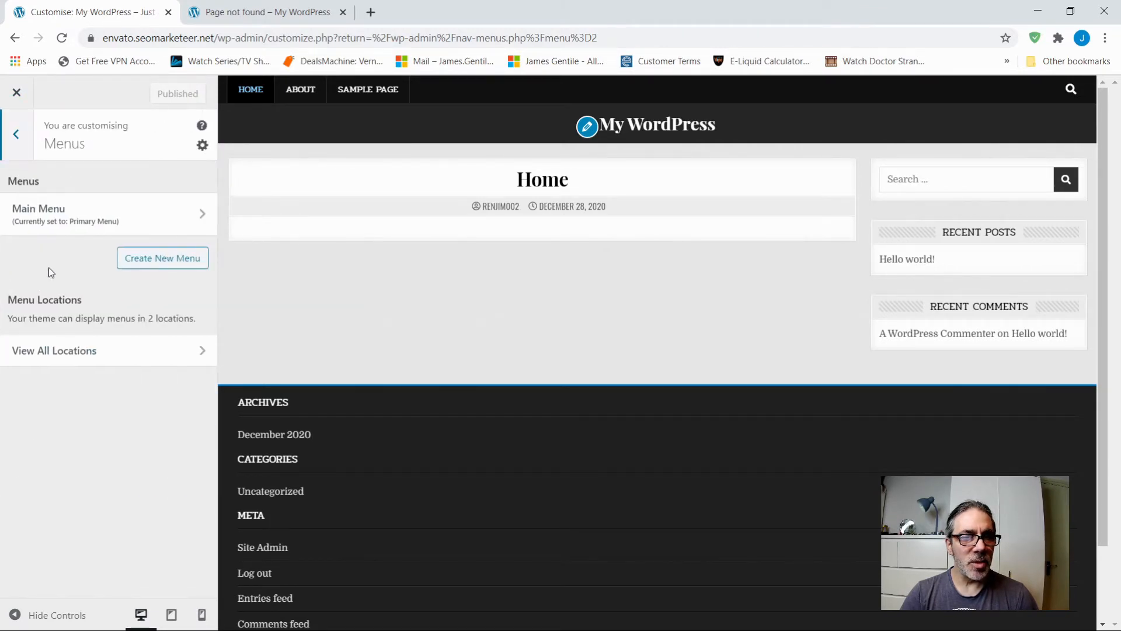
left_click(40, 215)
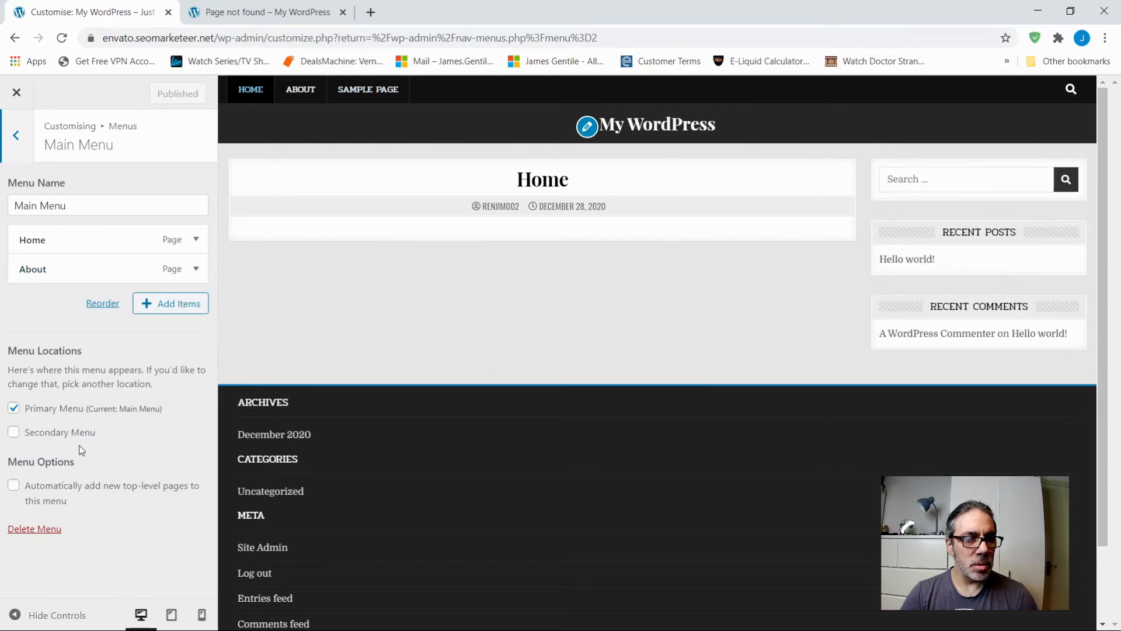
left_click(16, 135)
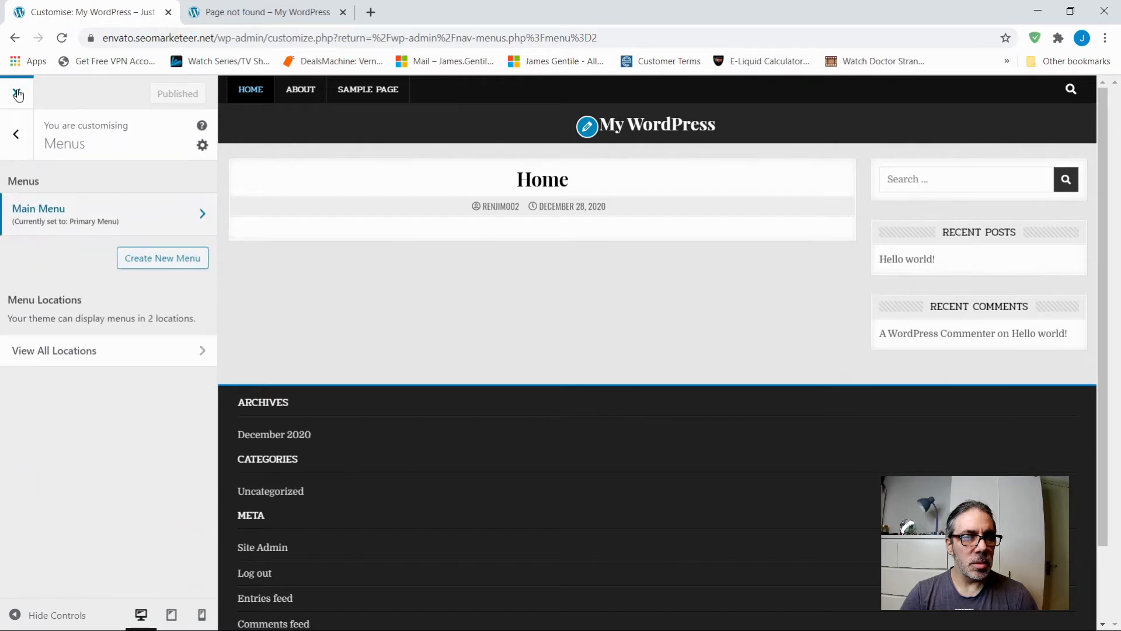
left_click(18, 94)
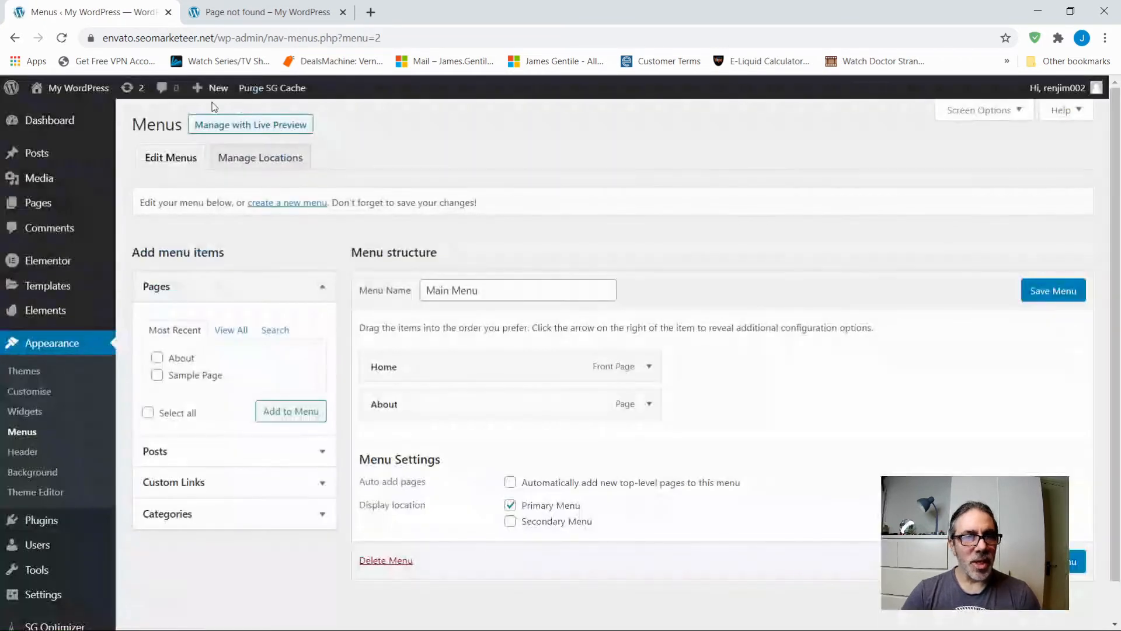
Step: Open the Home page from the site's page list and edit it with Elementor
left_click(41, 202)
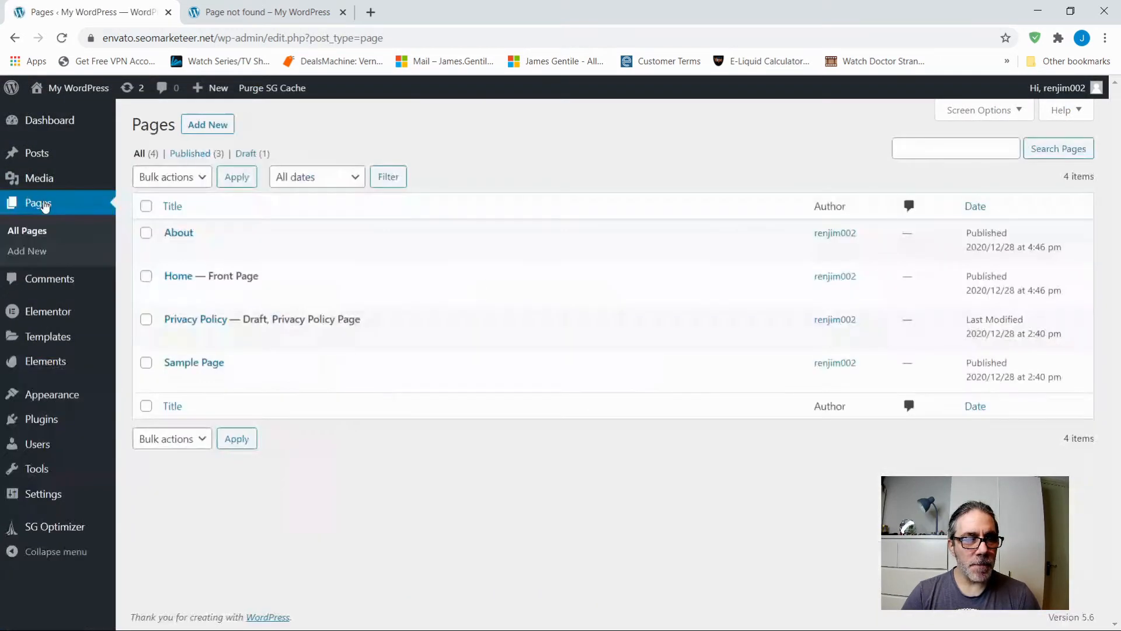
mouse_move(206, 395)
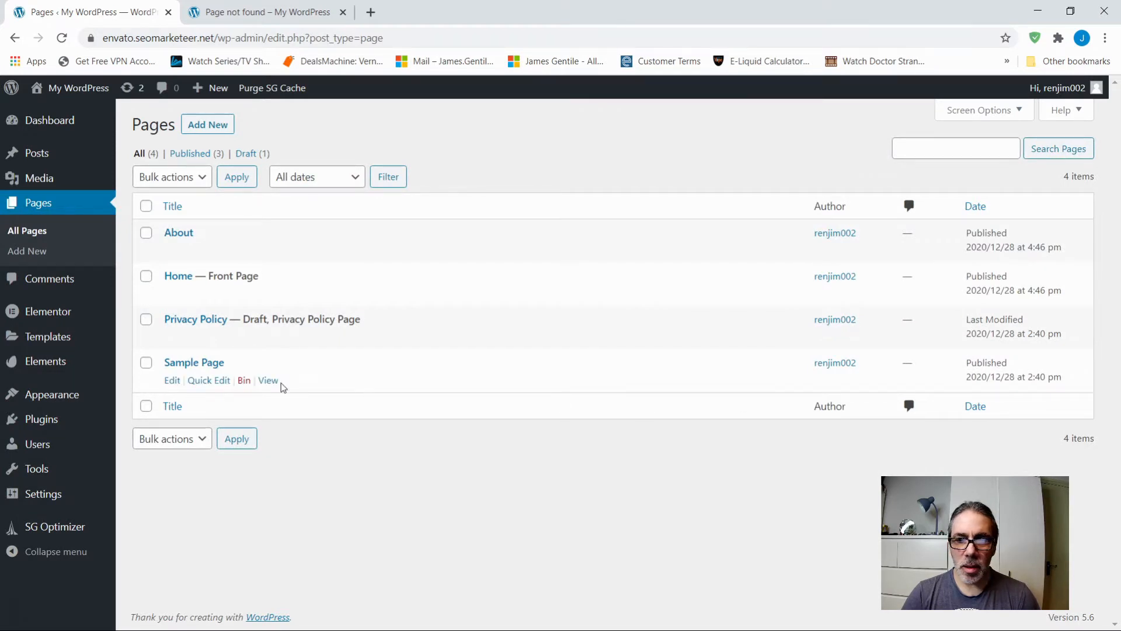
mouse_move(167, 280)
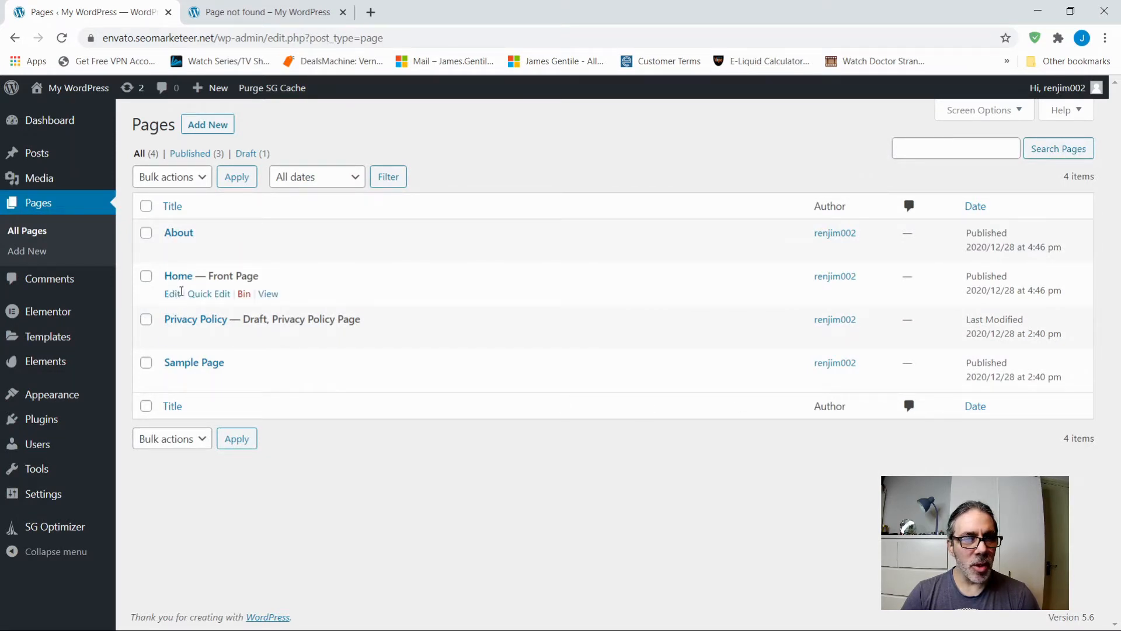
left_click(170, 293)
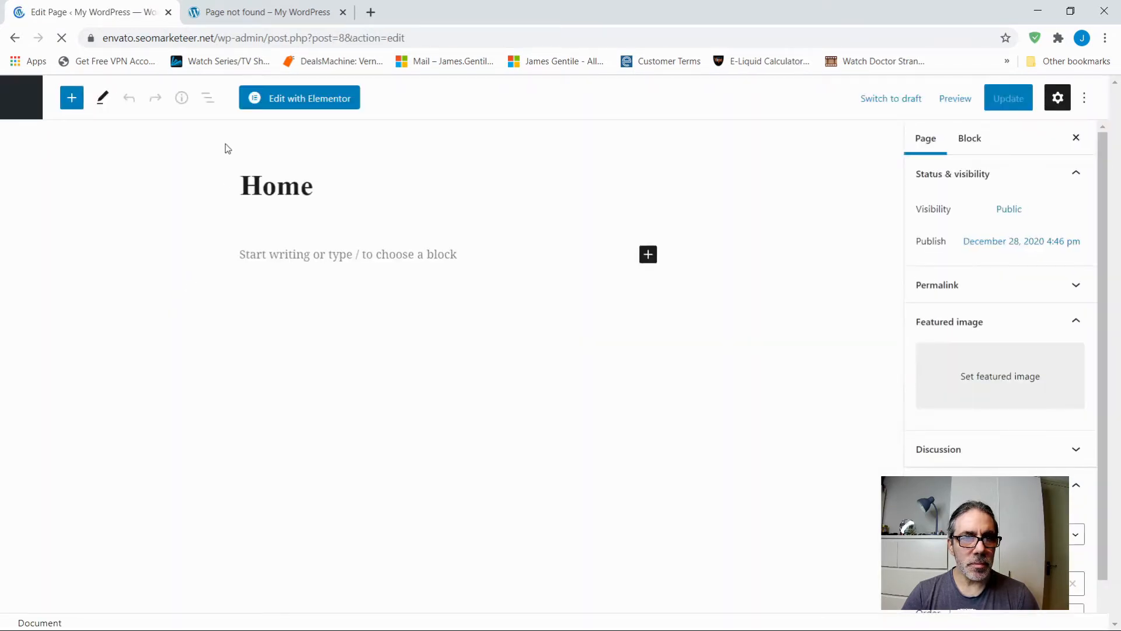
left_click(309, 97)
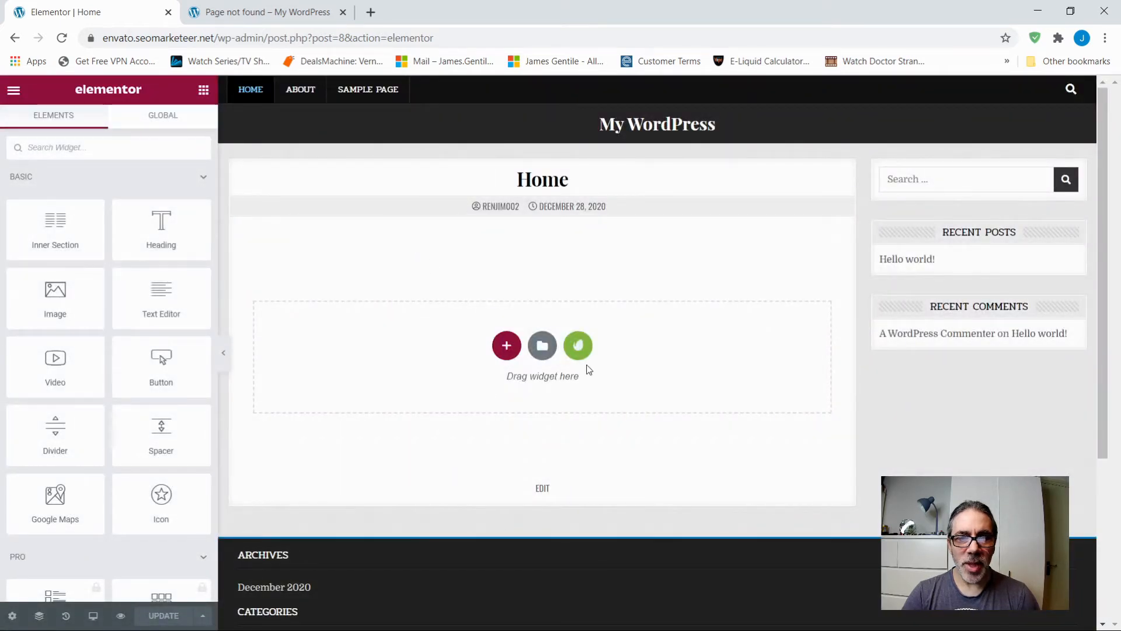
Step: Look at the section structure choices and Elementor's own template library, closing each without adding anything
left_click(506, 348)
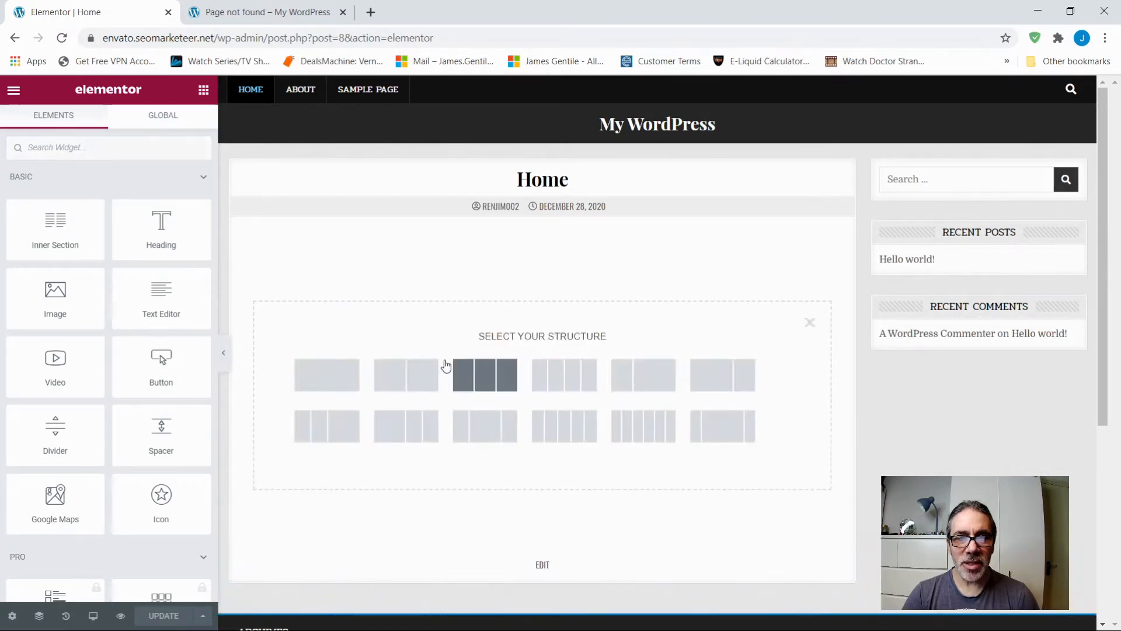
left_click(808, 323)
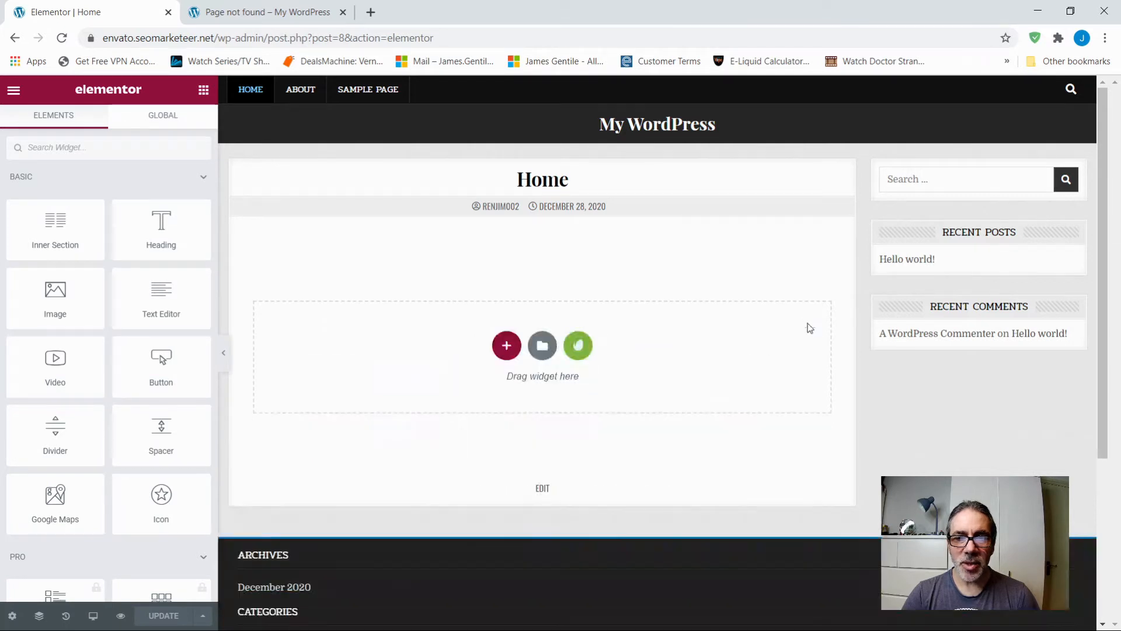
left_click(541, 347)
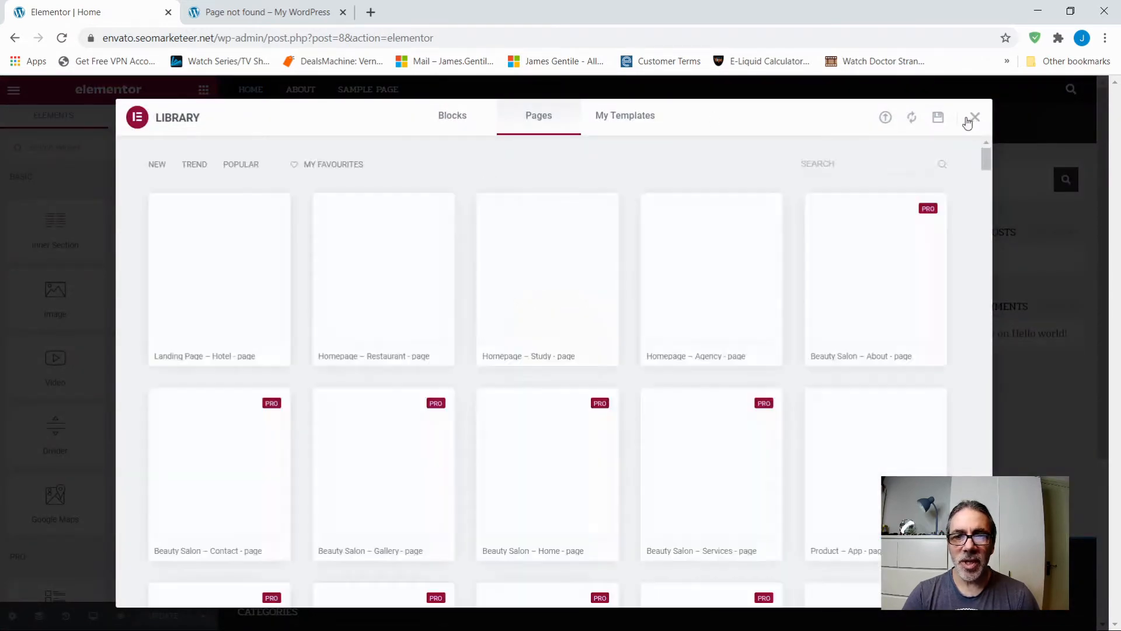
left_click(974, 118)
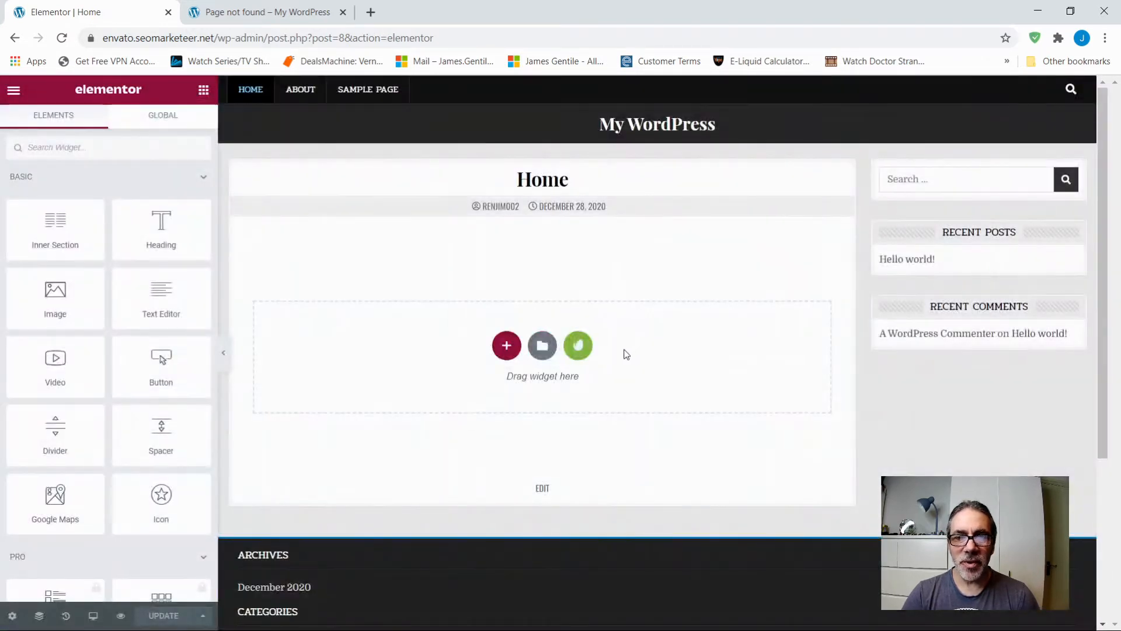
Step: Open the Envato Elements free template kits and browse those in the Corporate & Business category
left_click(583, 347)
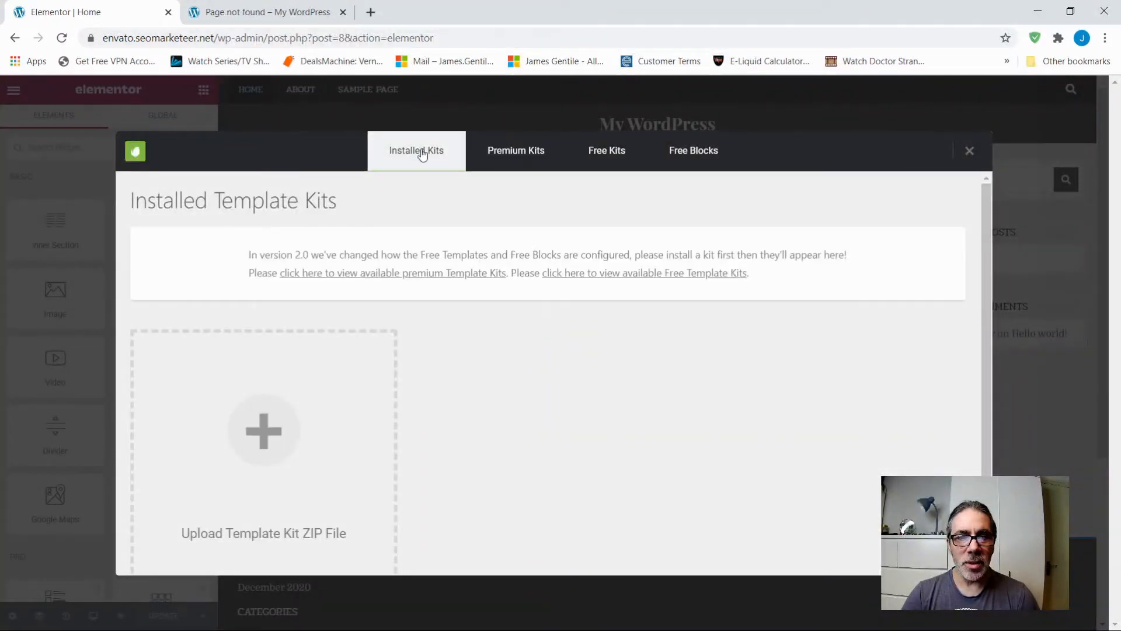
left_click(606, 154)
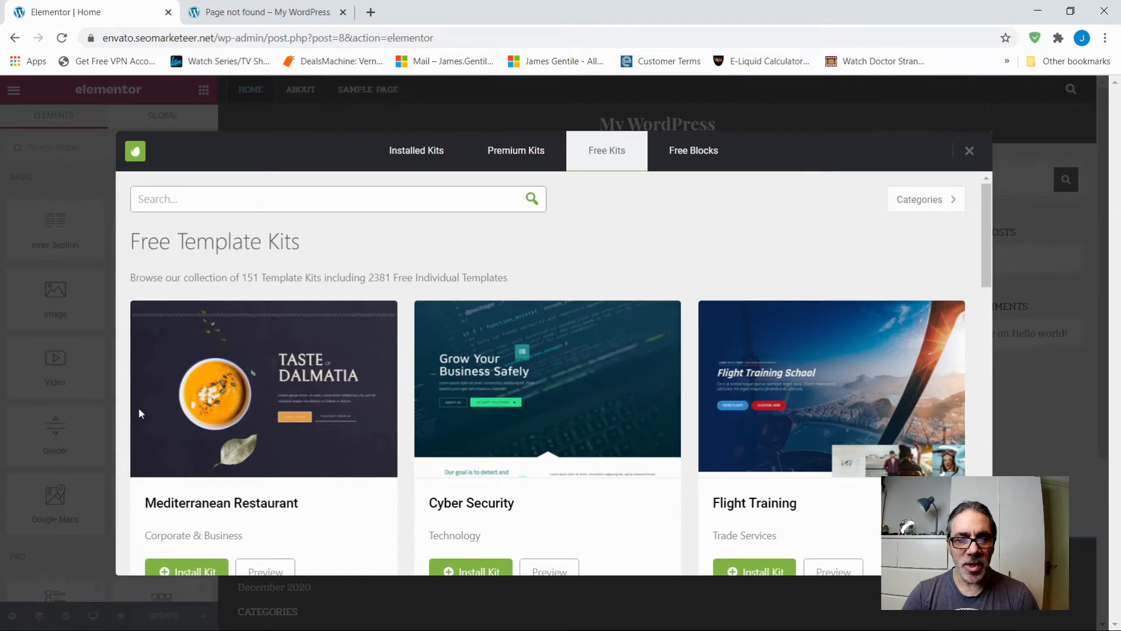
left_click(953, 201)
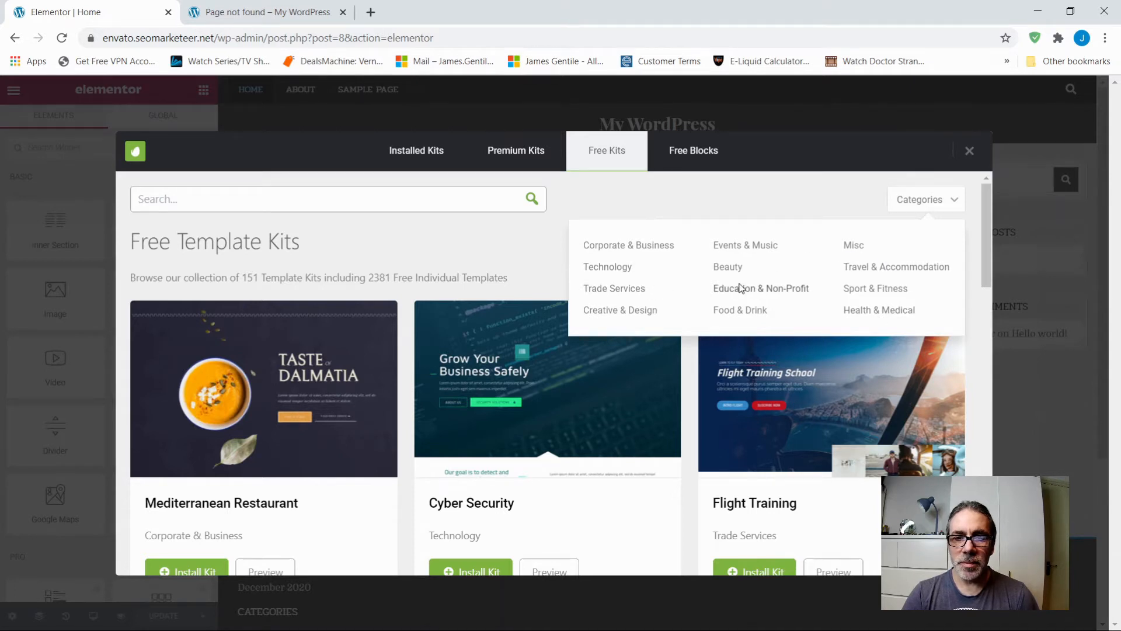
left_click(617, 246)
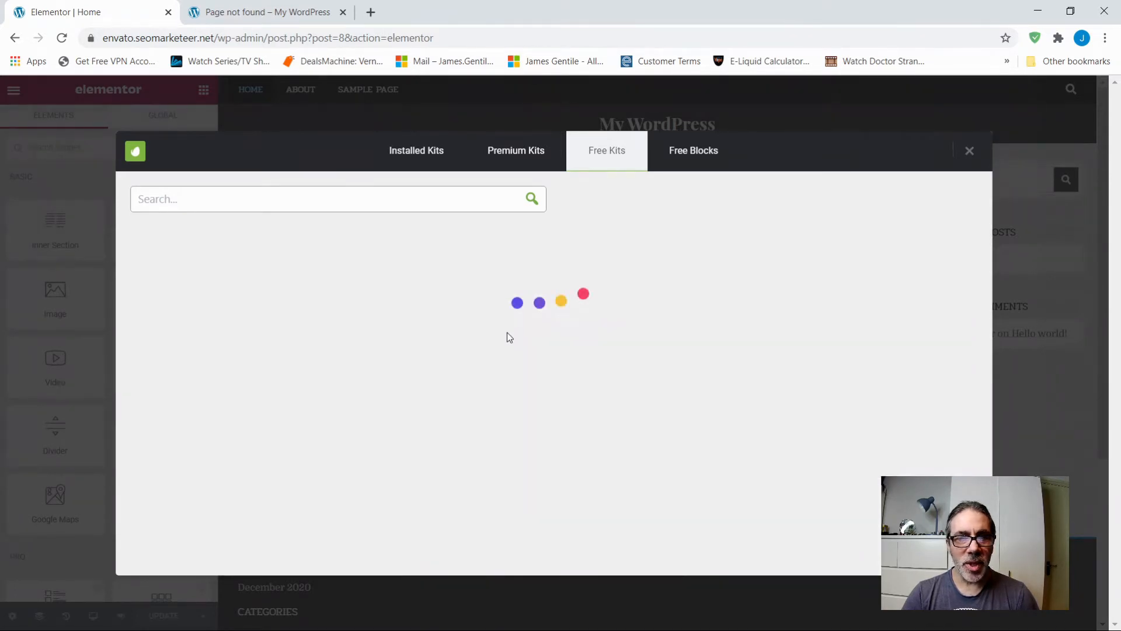
scroll(516, 317, "down", 17)
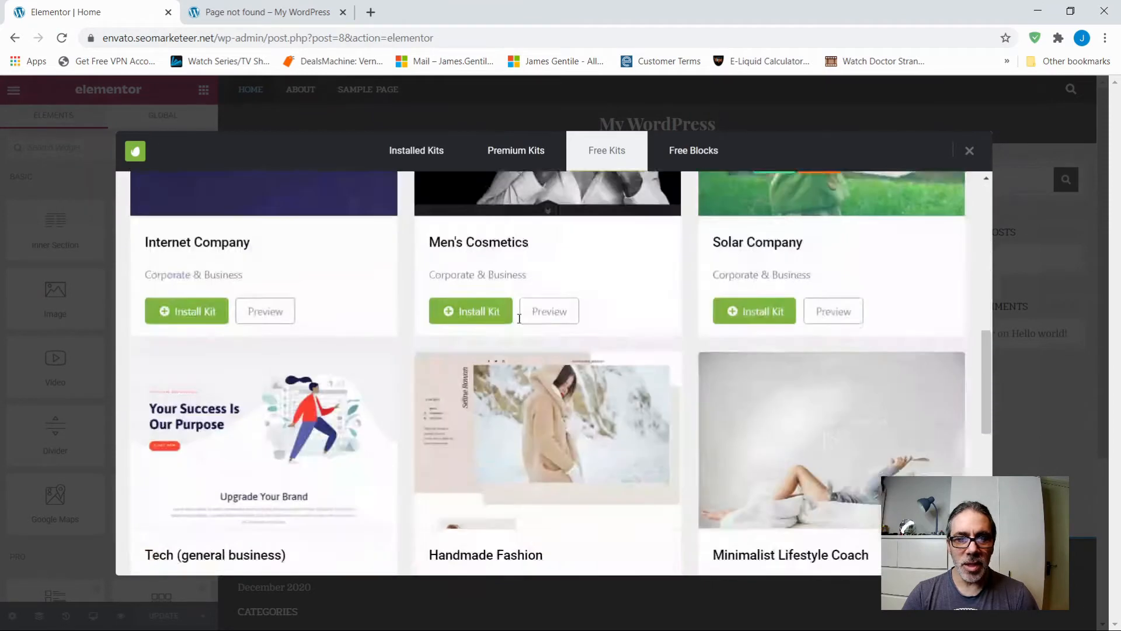
scroll(520, 321, "up", 17)
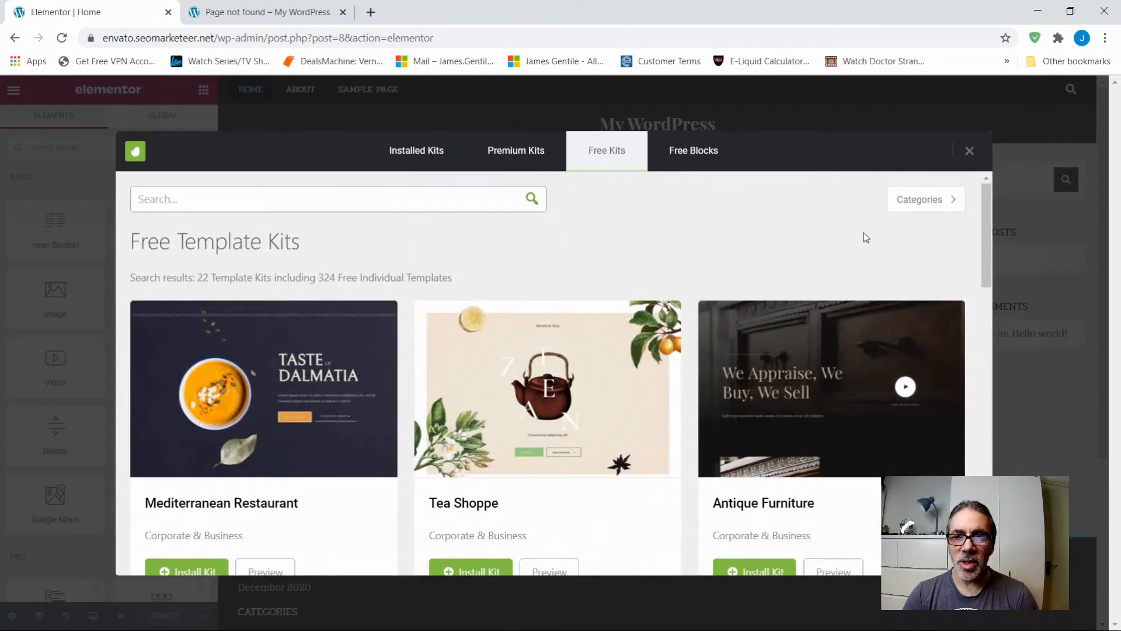
Step: Filter the free template kits to Creative & Design and look through the kits offered
mouse_move(943, 203)
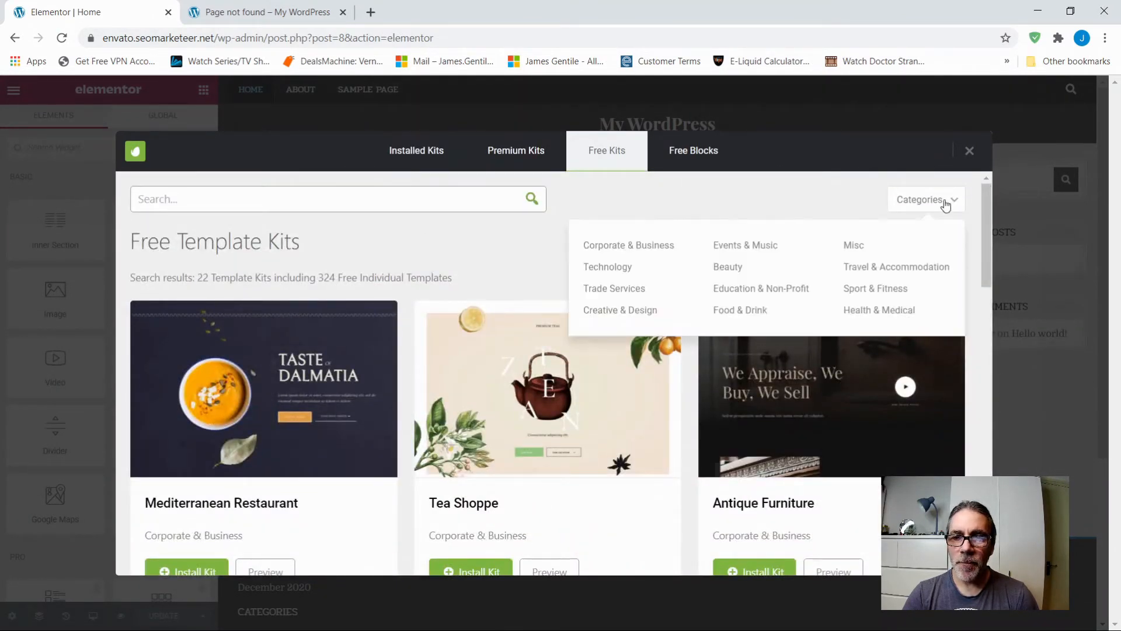
left_click(638, 310)
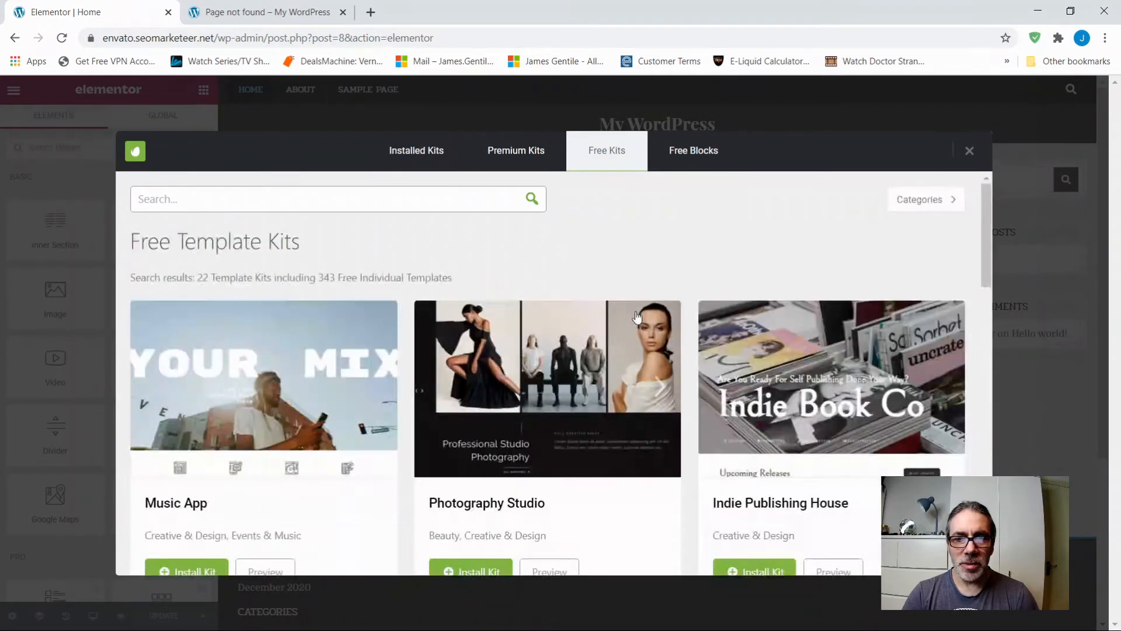
scroll(643, 323, "down", 15)
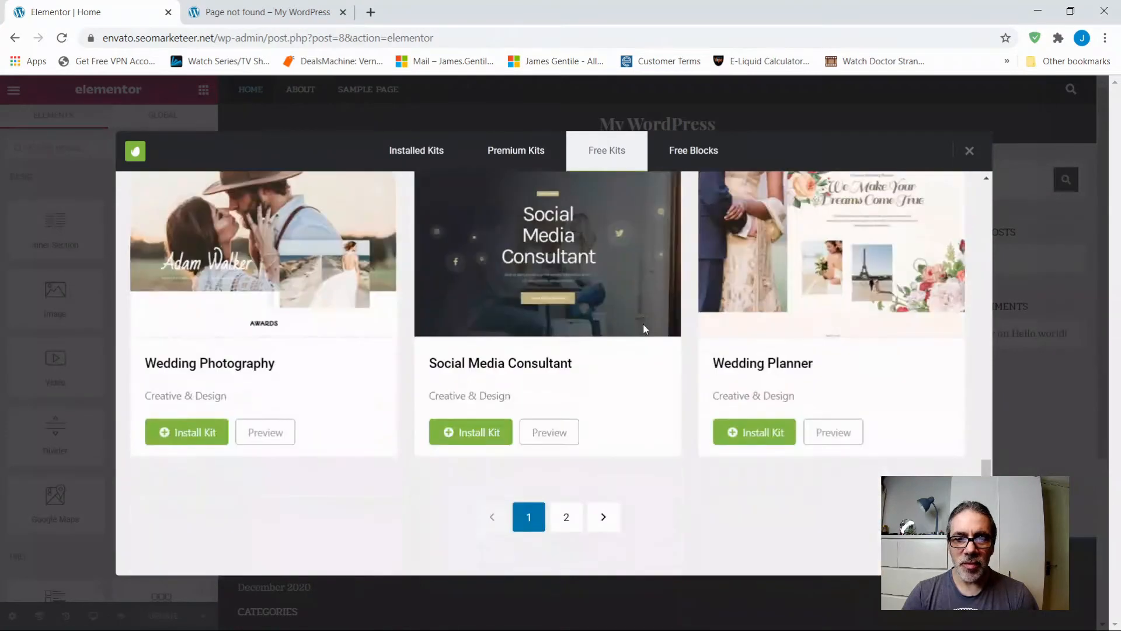
scroll(642, 324, "up", 8)
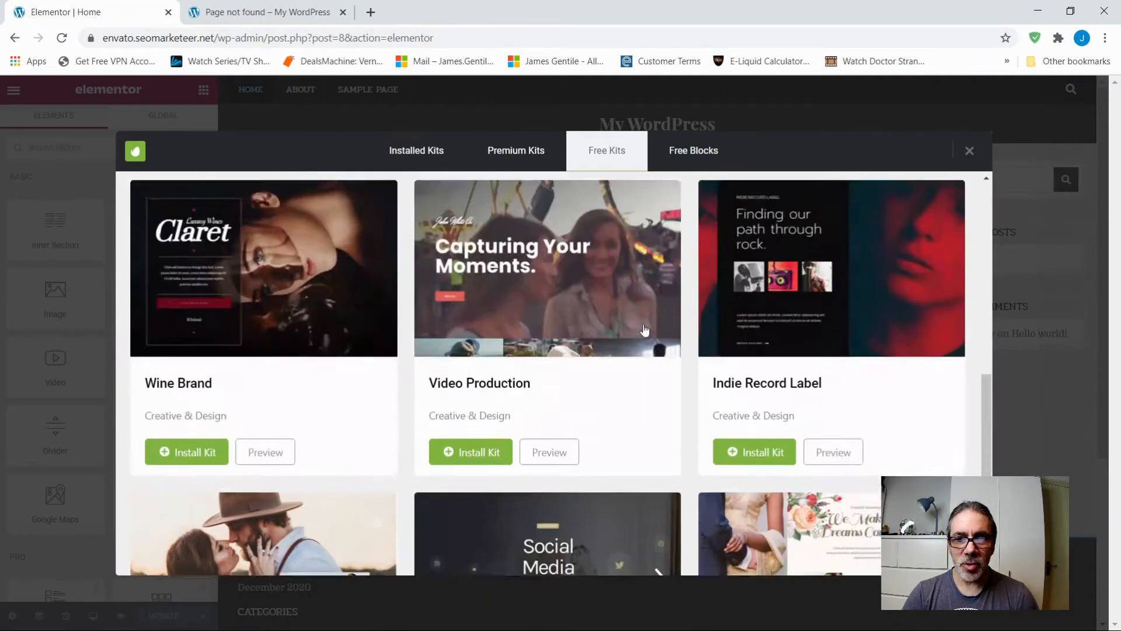
scroll(644, 329, "up", 1)
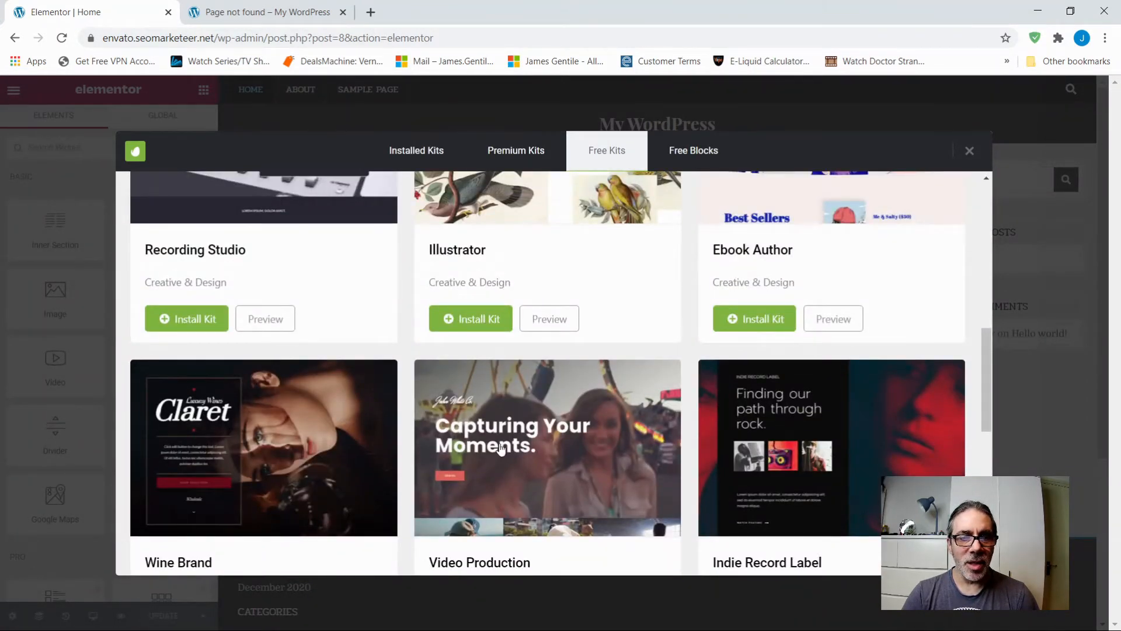
scroll(620, 408, "up", 8)
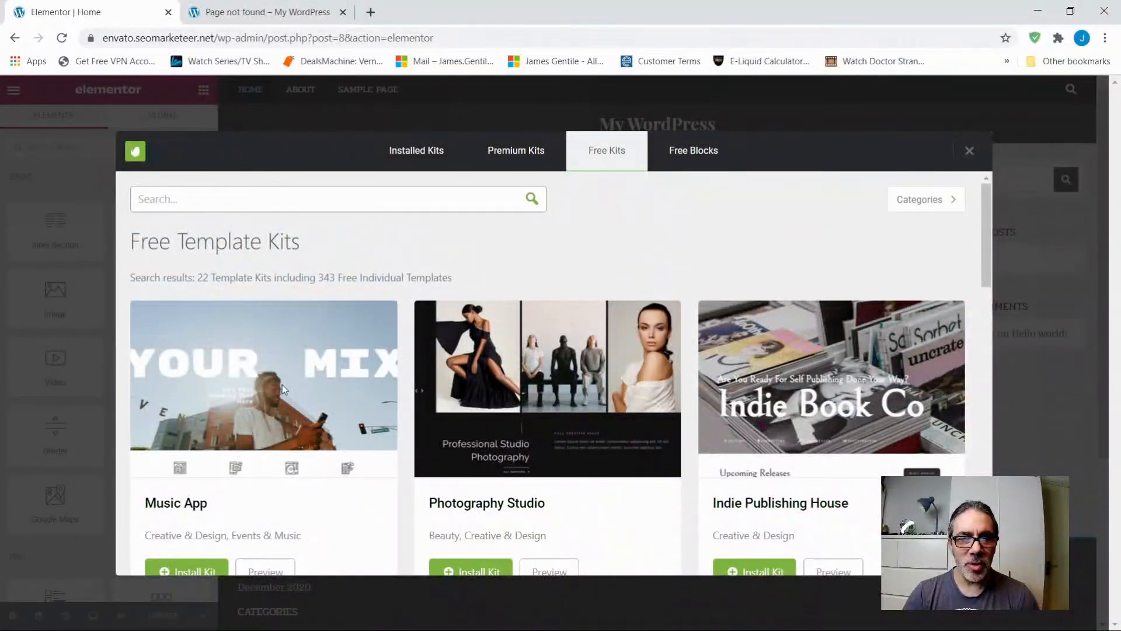
Step: Flip through the Music App kit's thumbnail images and check its install and preview options
left_click(375, 386)
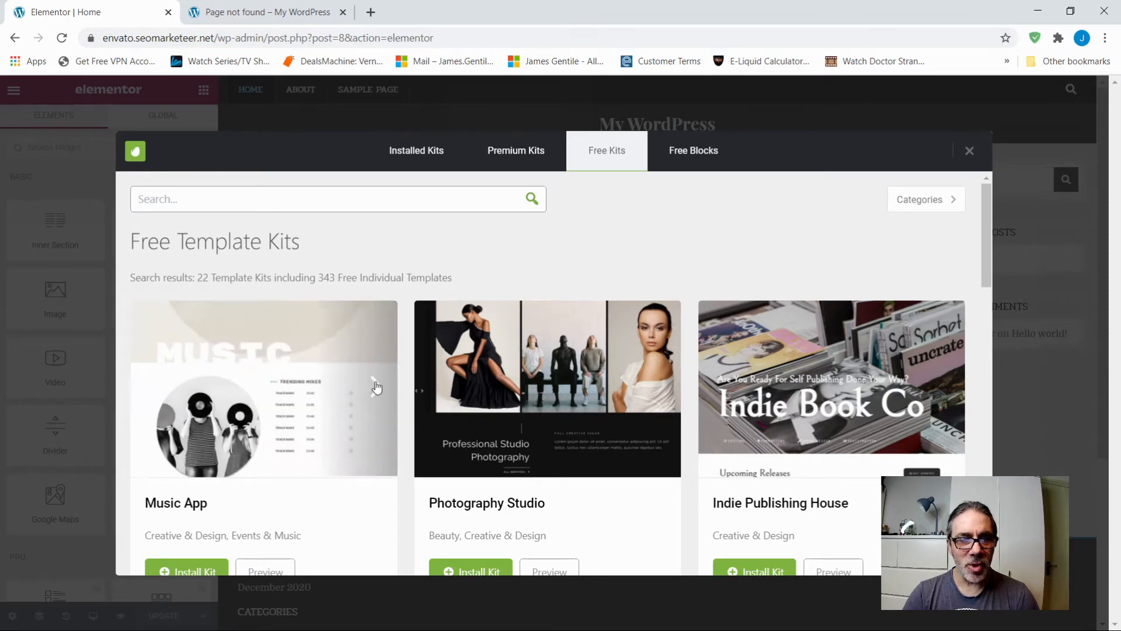
left_click(375, 386)
scroll(271, 440, "down", 3)
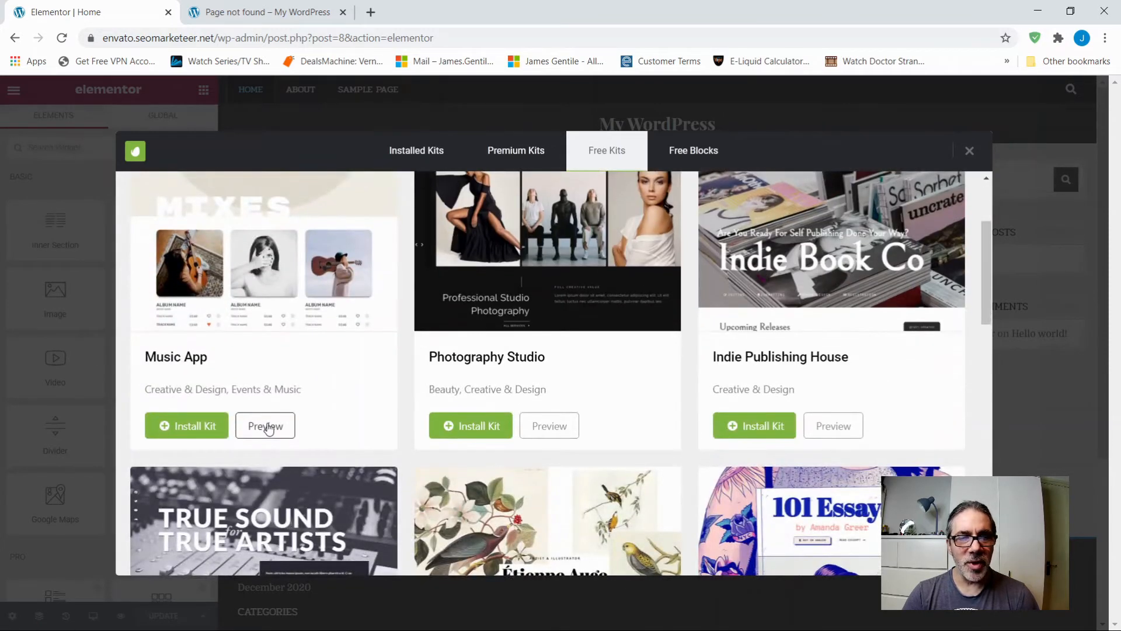
scroll(700, 315, "up", 3)
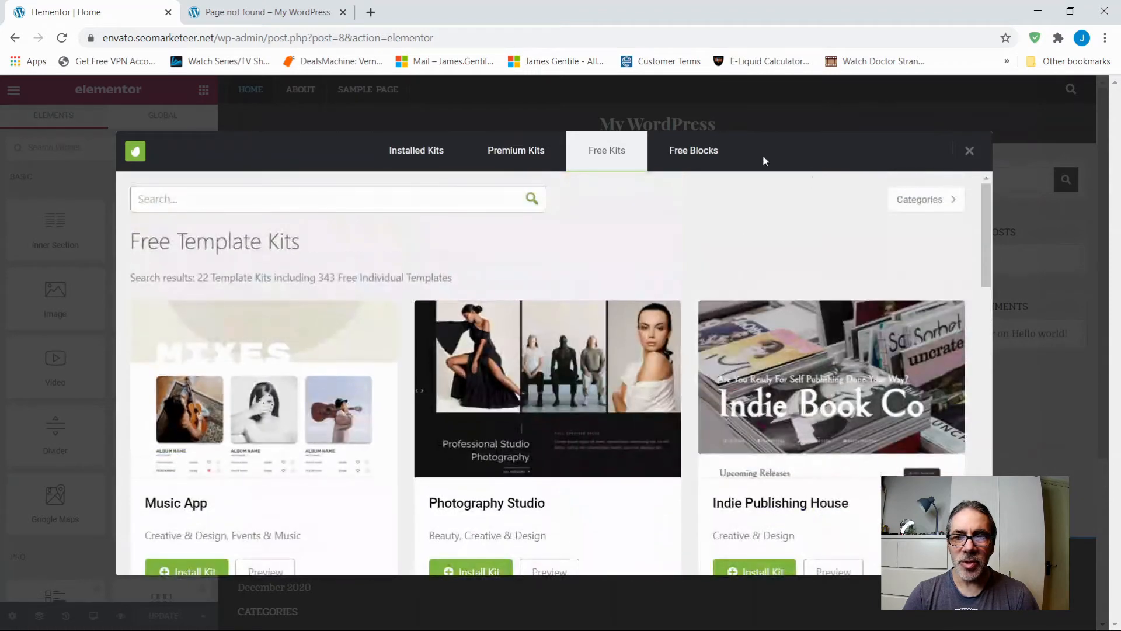
Step: Search the free template kits for "video", install the Videographer kit, and open the installed kit
left_click(935, 201)
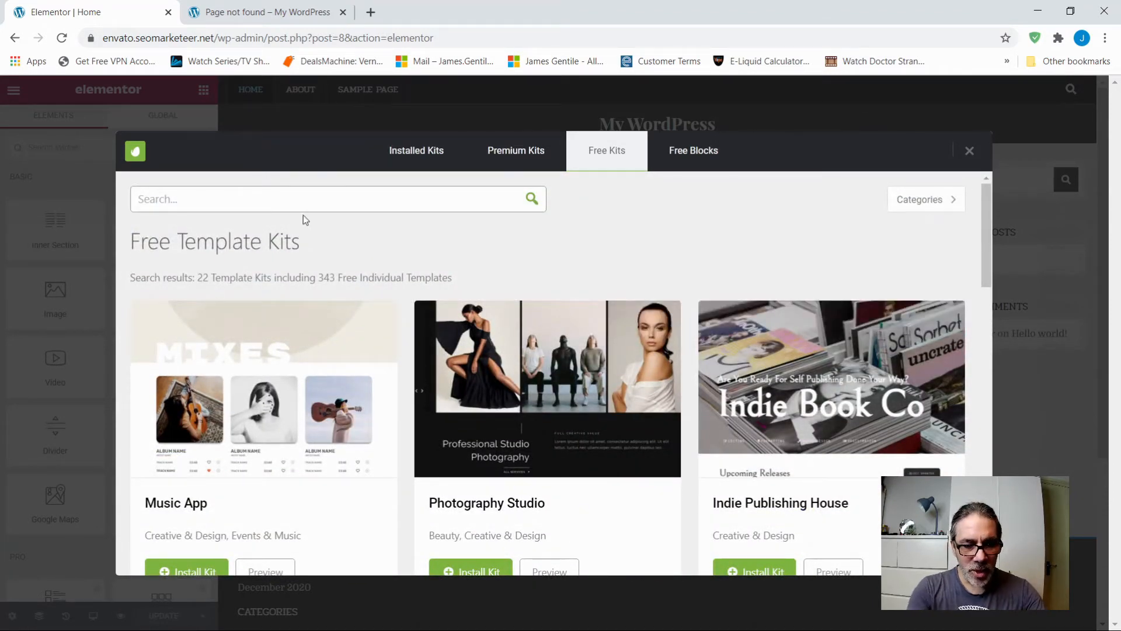
type("video")
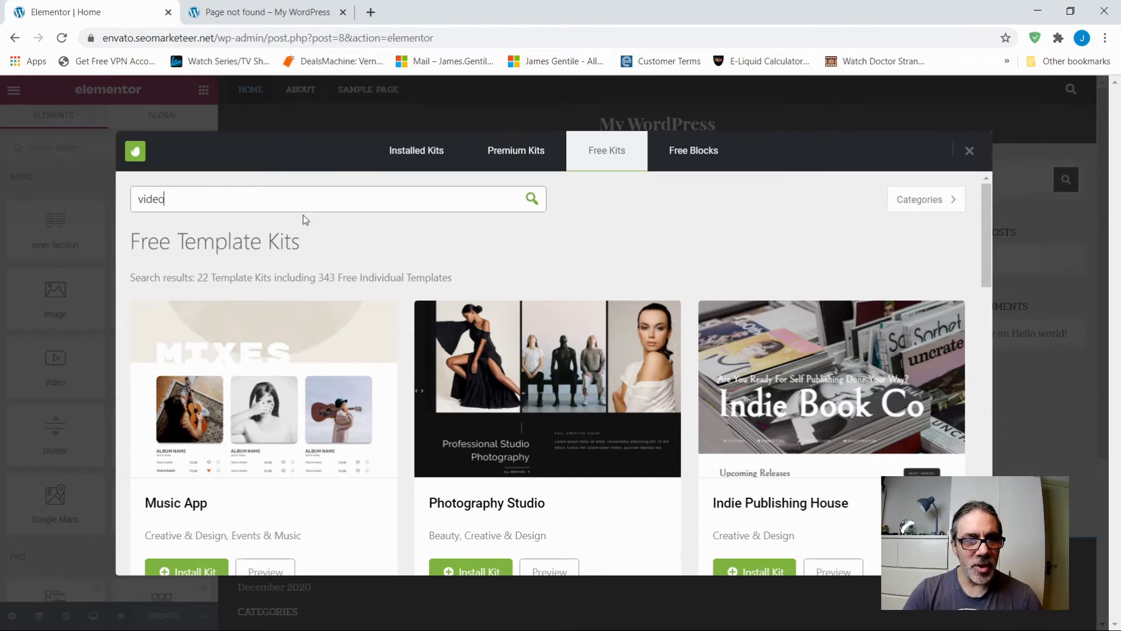
left_click(524, 201)
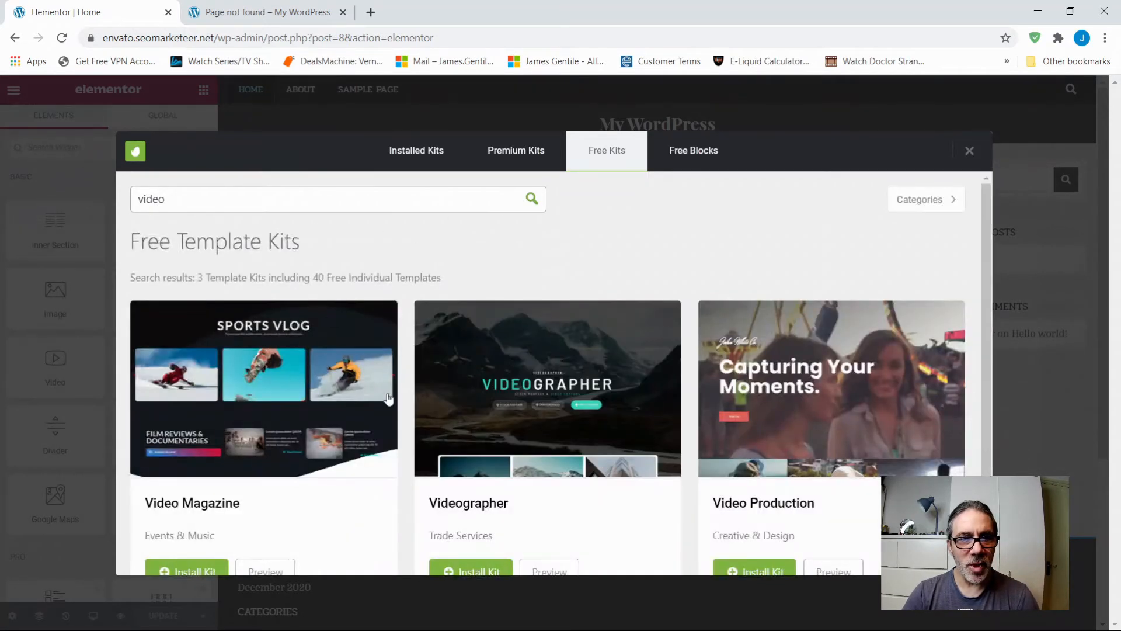
scroll(558, 379, "down", 1)
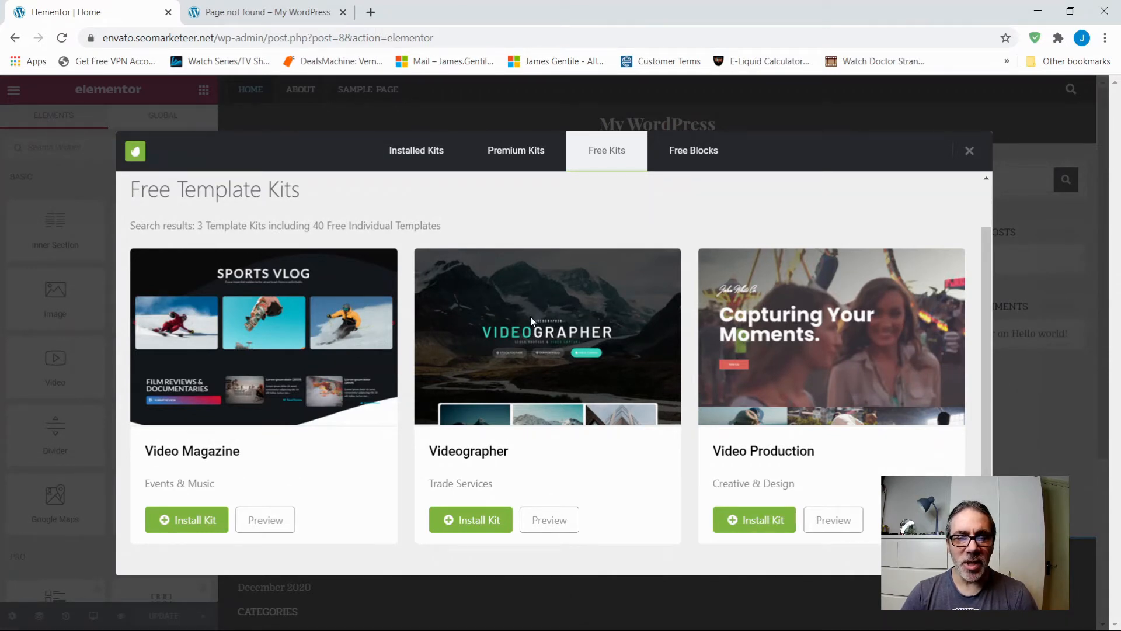
left_click(467, 528)
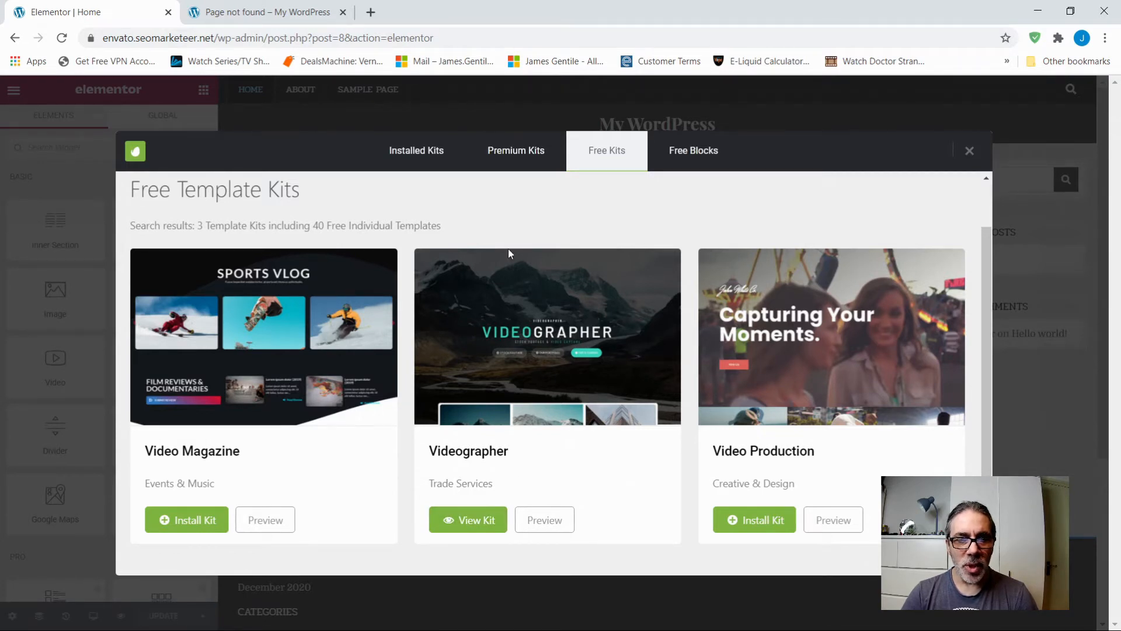
left_click(467, 523)
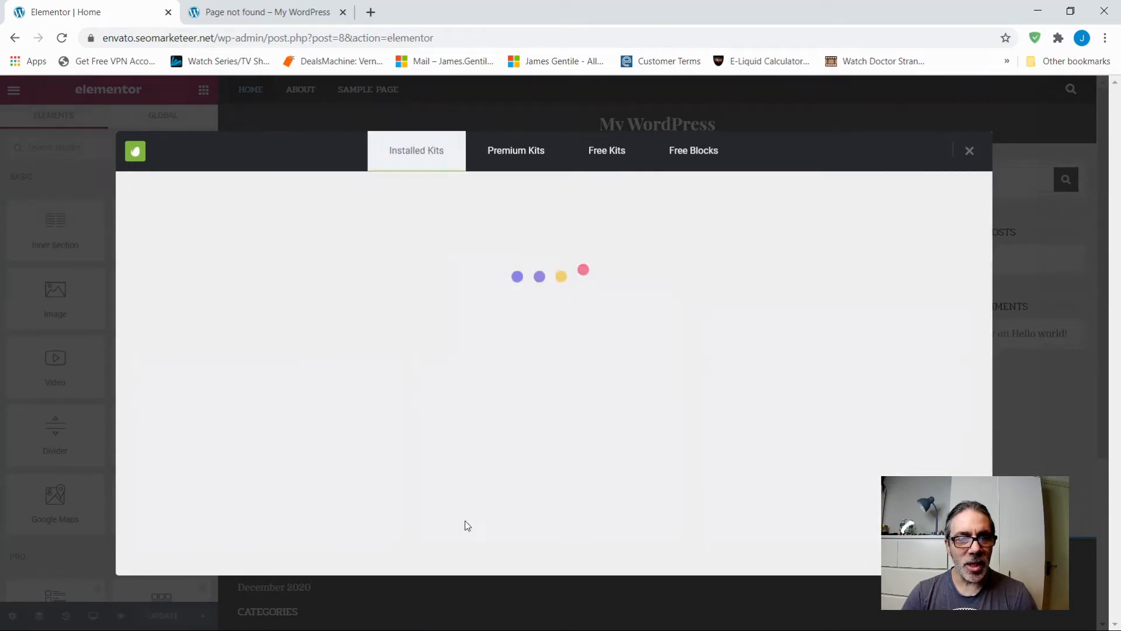
Step: Look over the Videographer kit's templates and insert its Home template into the page
scroll(308, 368, "down", 10)
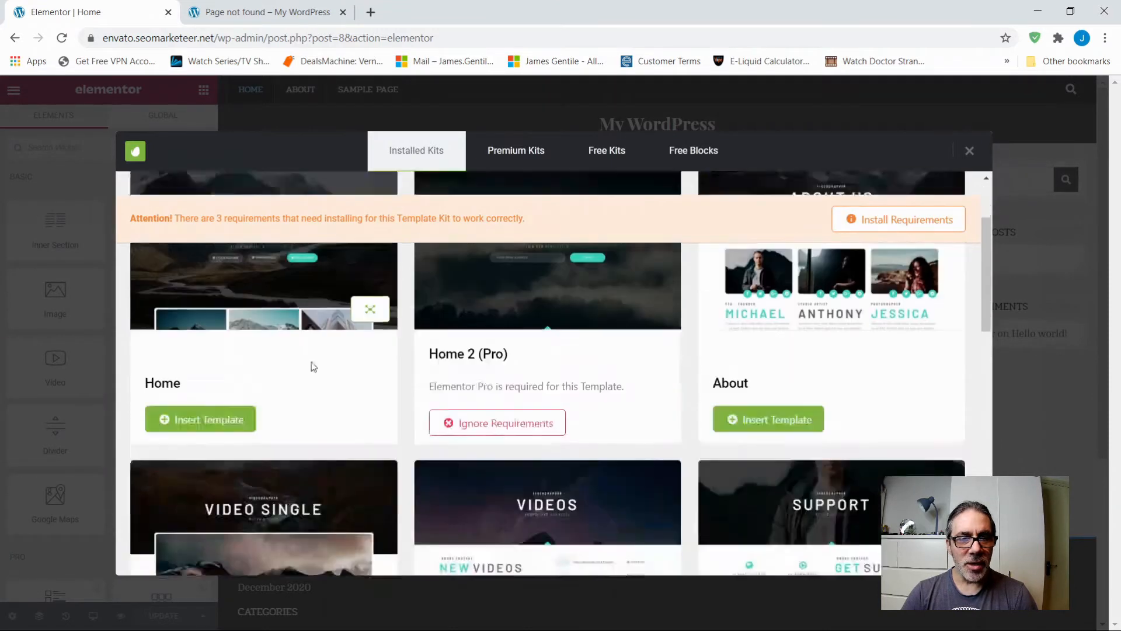
scroll(324, 363, "up", 12)
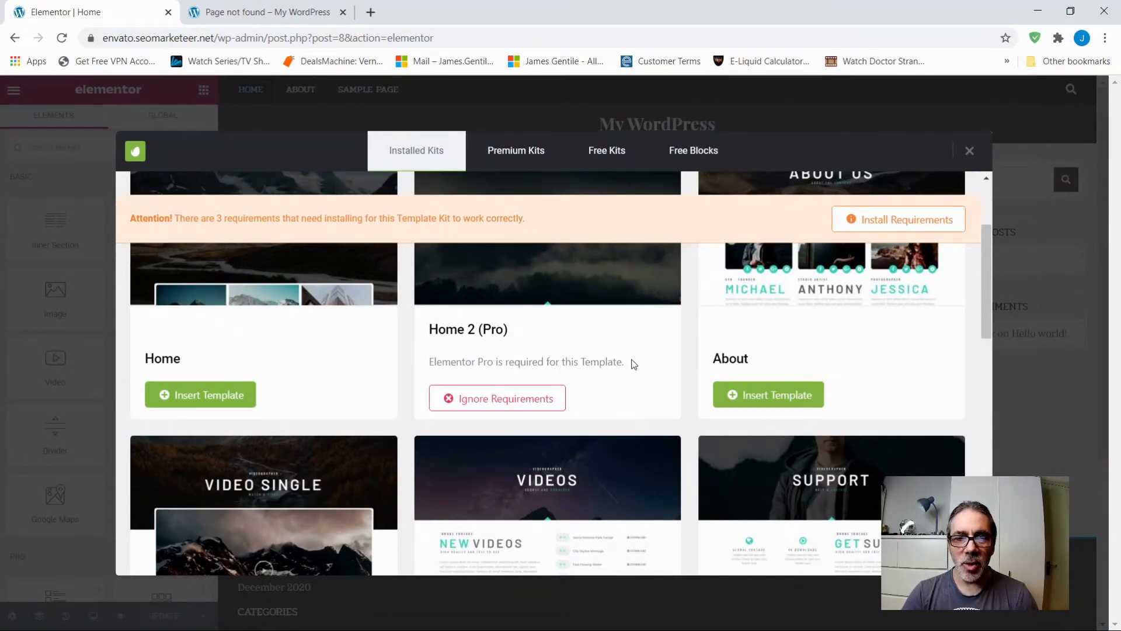
scroll(631, 362, "up", 2)
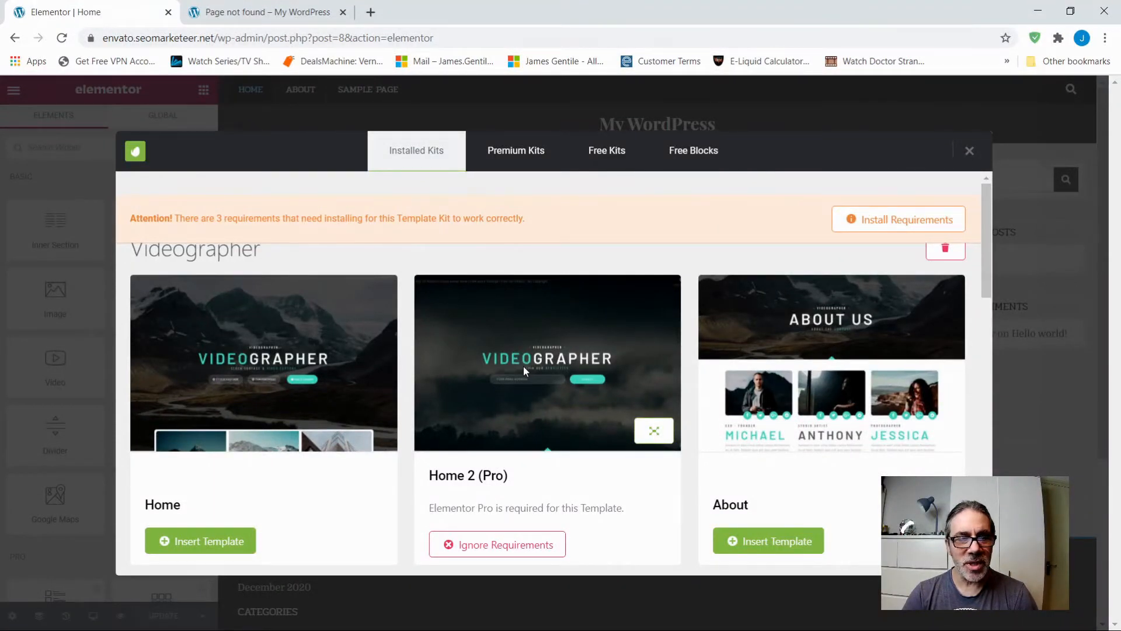
scroll(523, 366, "down", 2)
left_click(210, 396)
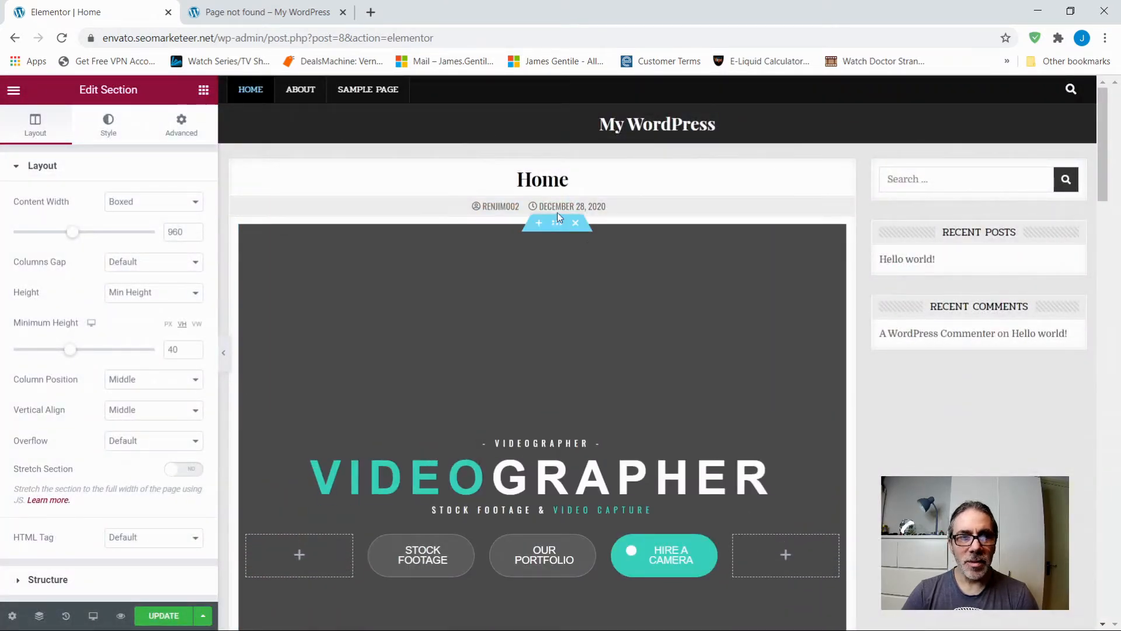
Step: Look through the inserted Home template in the editor, from the hero section to the lower content sections
scroll(559, 403, "down", 7)
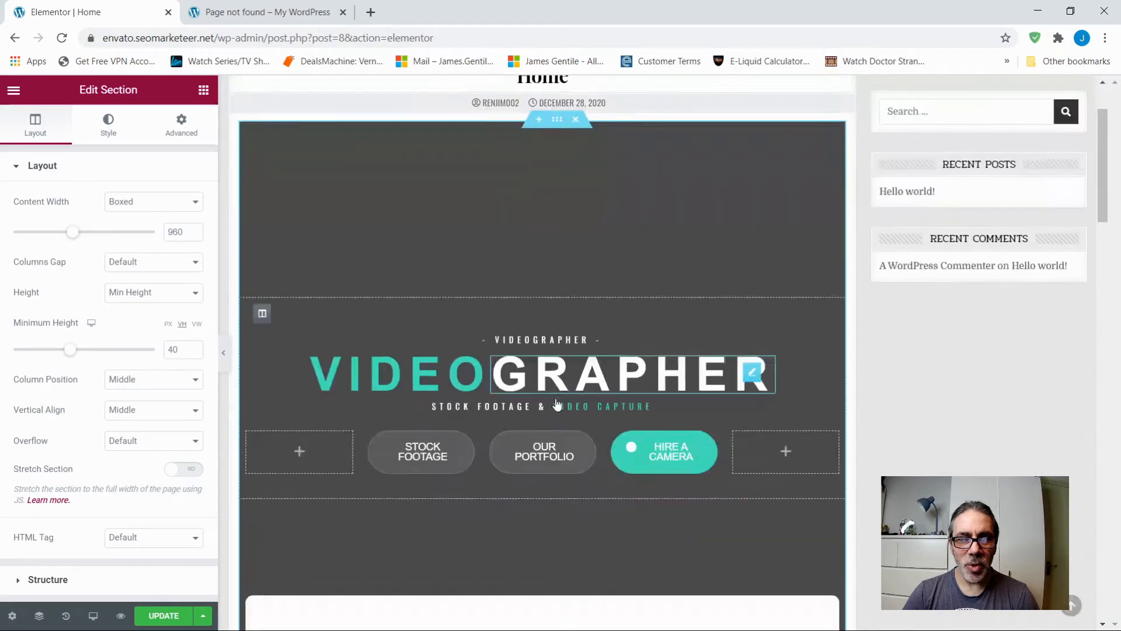
scroll(555, 413, "up", 7)
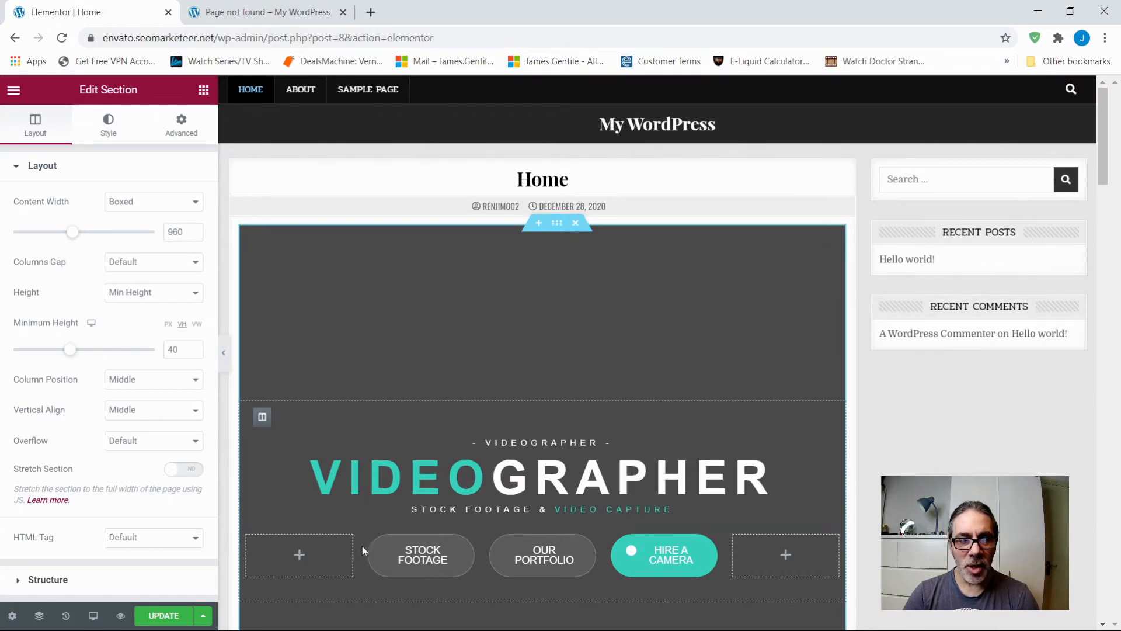
scroll(554, 400, "down", 15)
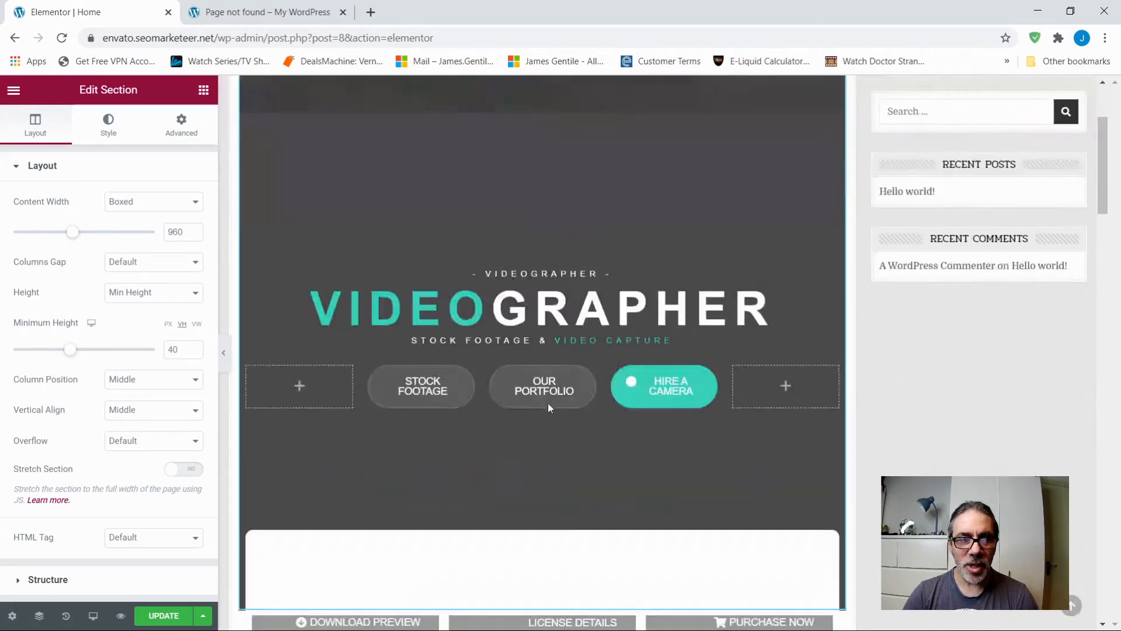
scroll(547, 408, "down", 5)
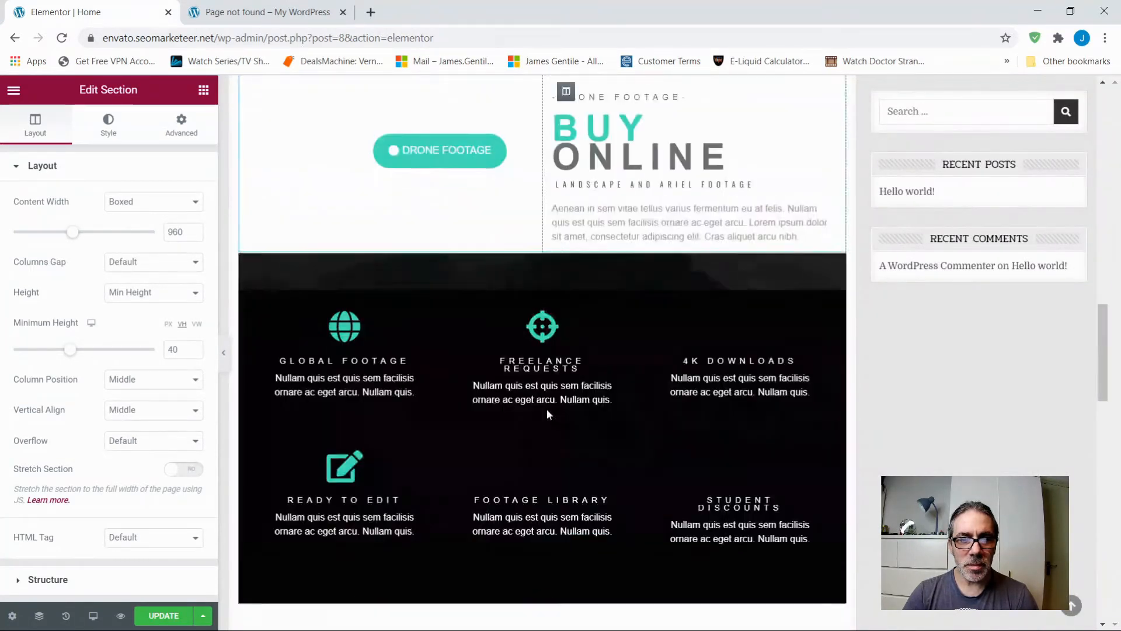
scroll(545, 409, "down", 6)
scroll(540, 407, "up", 6)
scroll(540, 407, "up", 3)
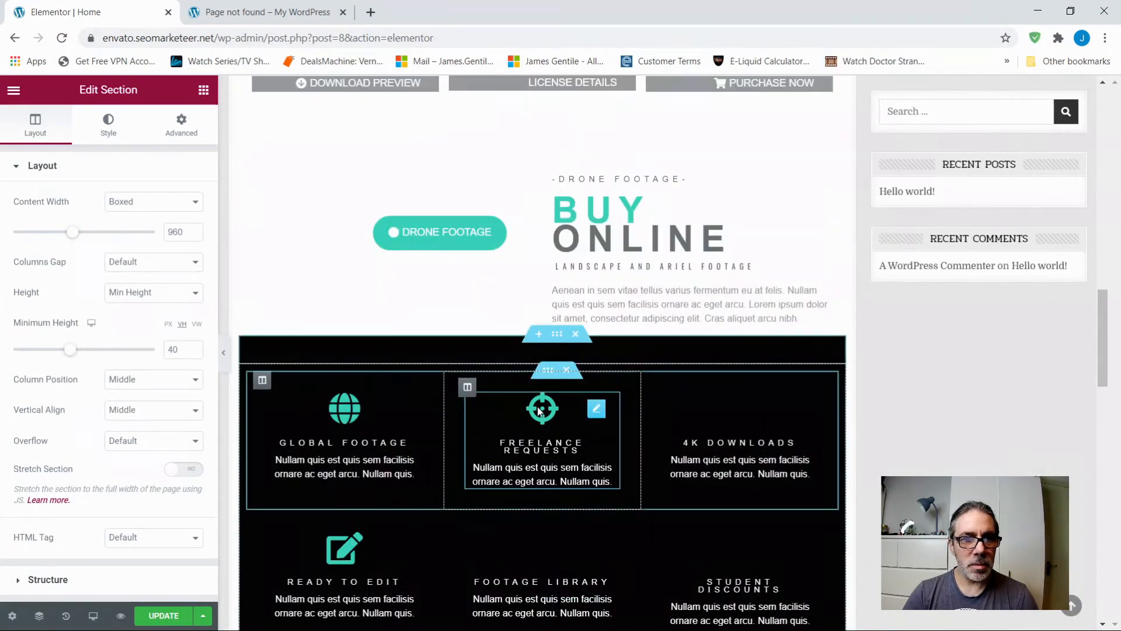
scroll(537, 406, "up", 17)
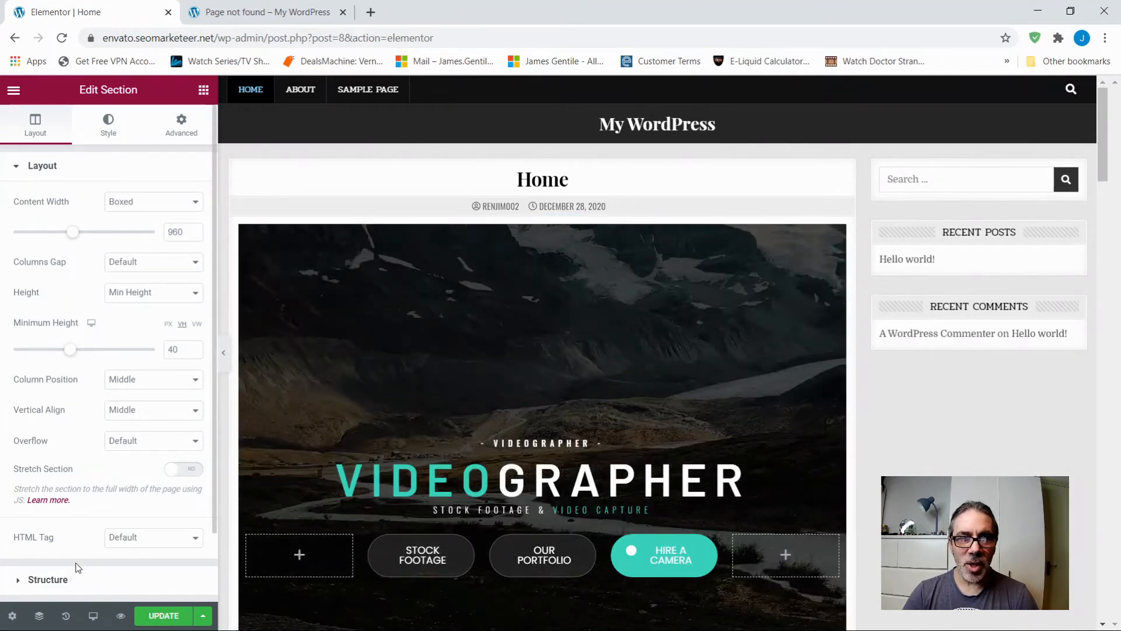
Step: Set the Home page's layout to full width with no sidebar and update the page
left_click(11, 617)
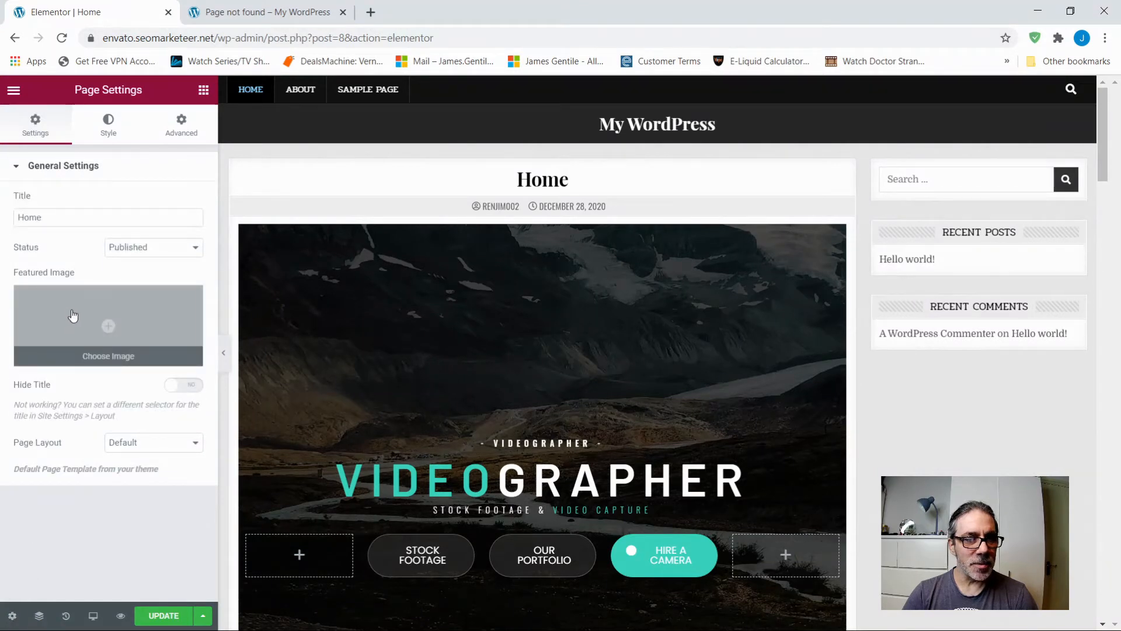
left_click(195, 445)
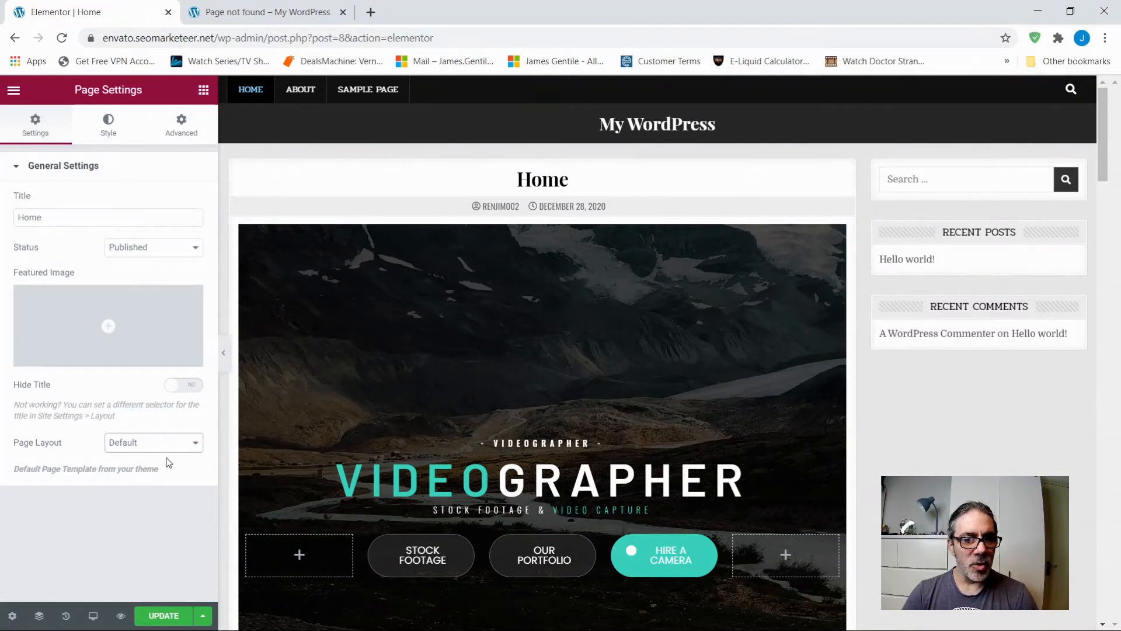
left_click(146, 506)
left_click(153, 620)
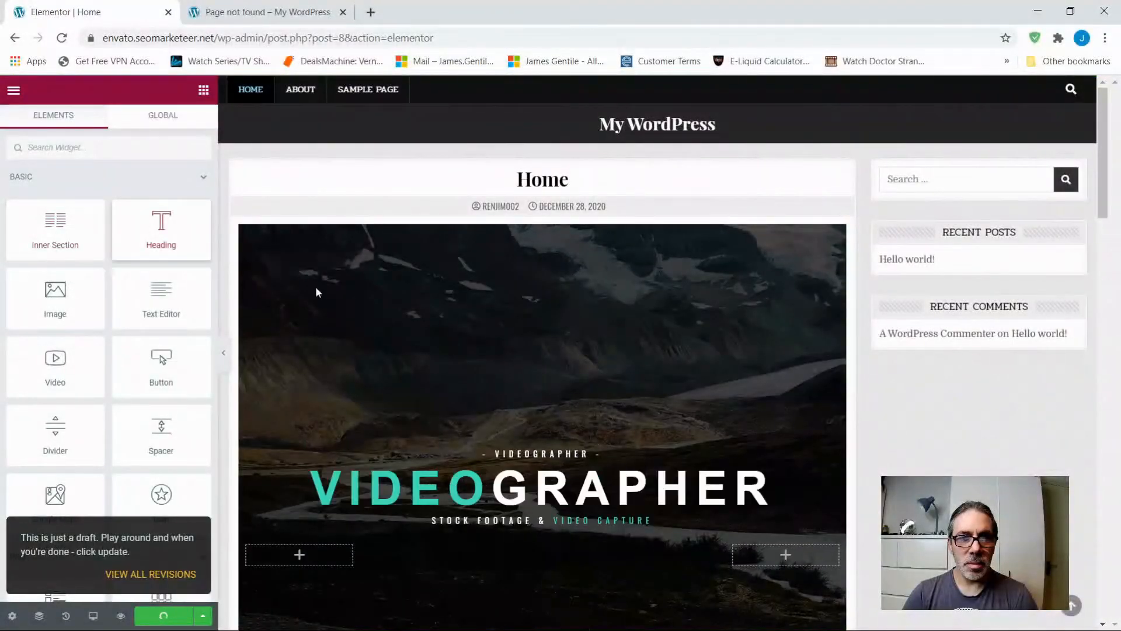
Step: Reload the live site, open its Home page, and check the editor's save before loading Home again
left_click(269, 12)
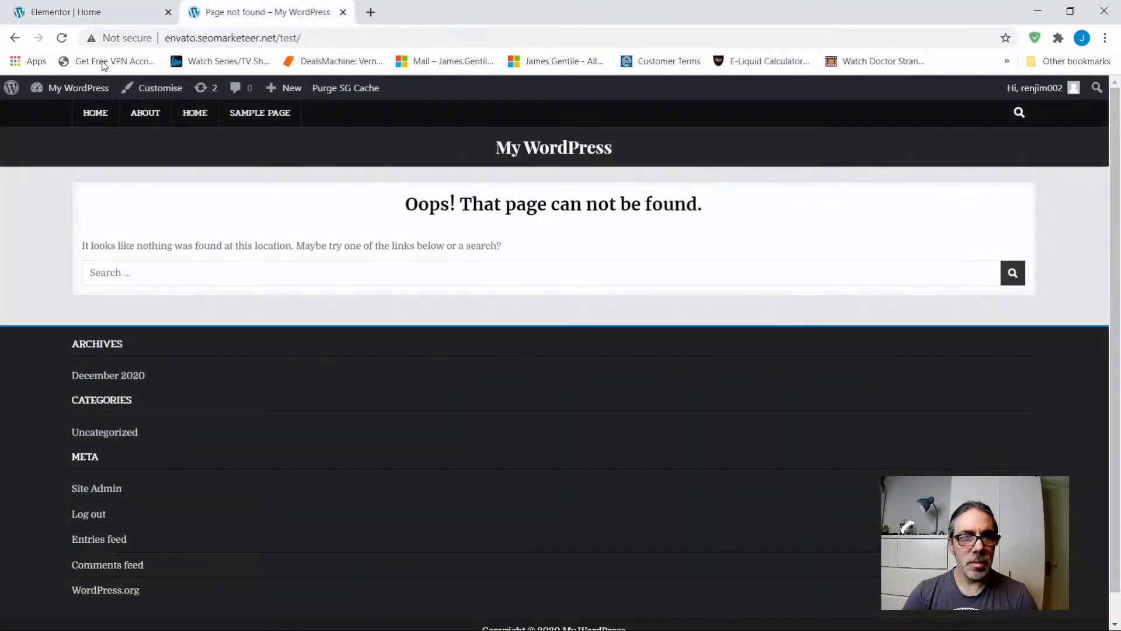
left_click(63, 37)
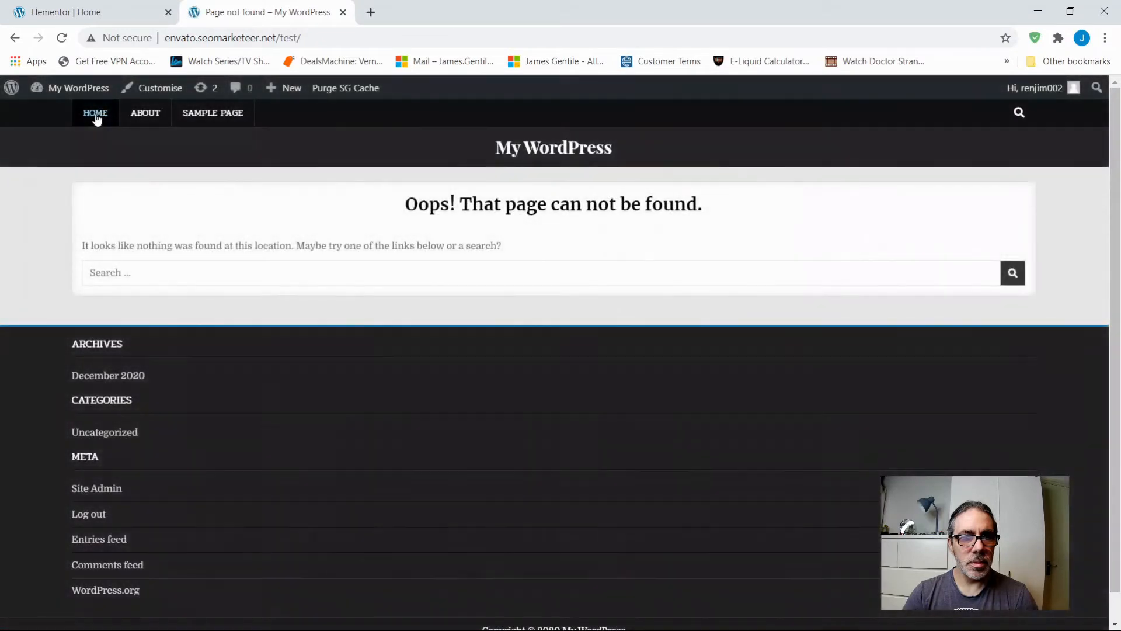
left_click(96, 116)
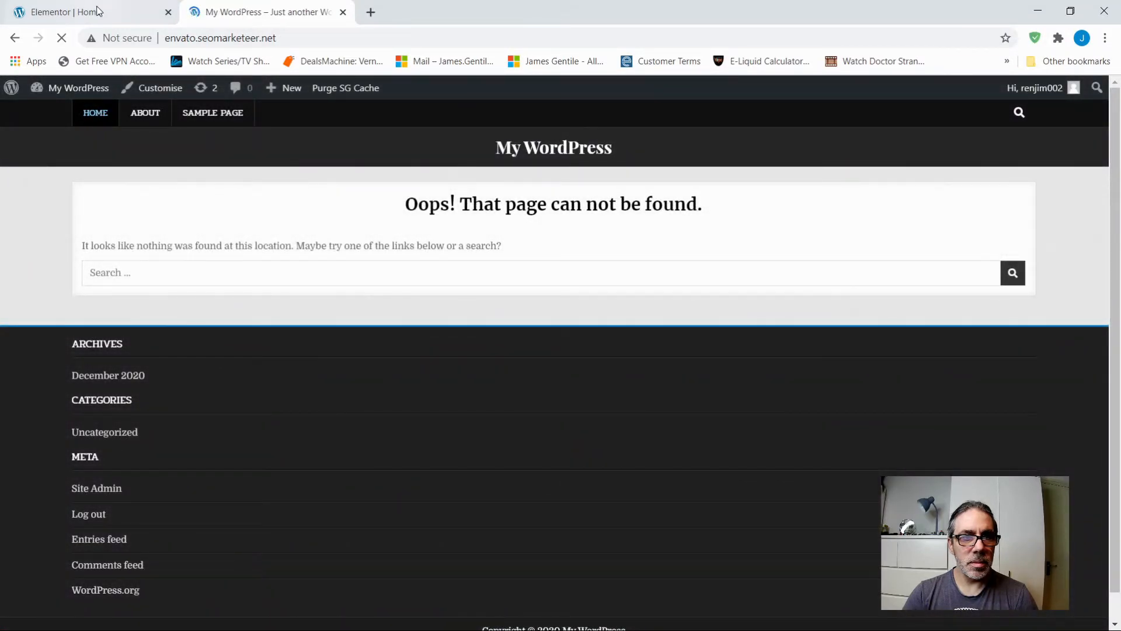
left_click(70, 11)
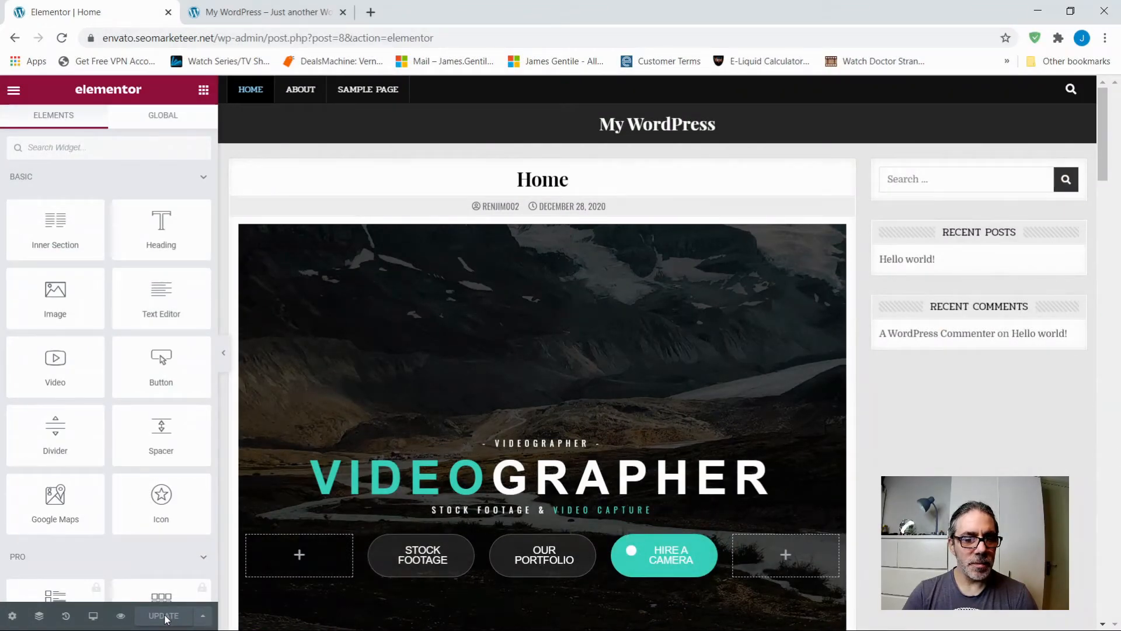
left_click(258, 10)
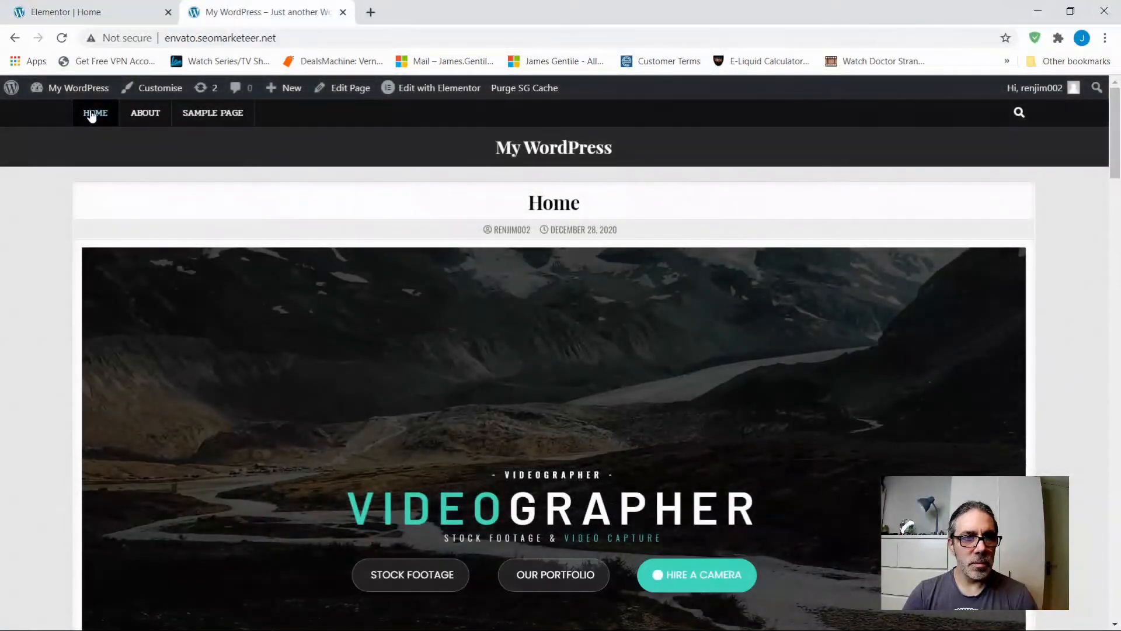
left_click(93, 112)
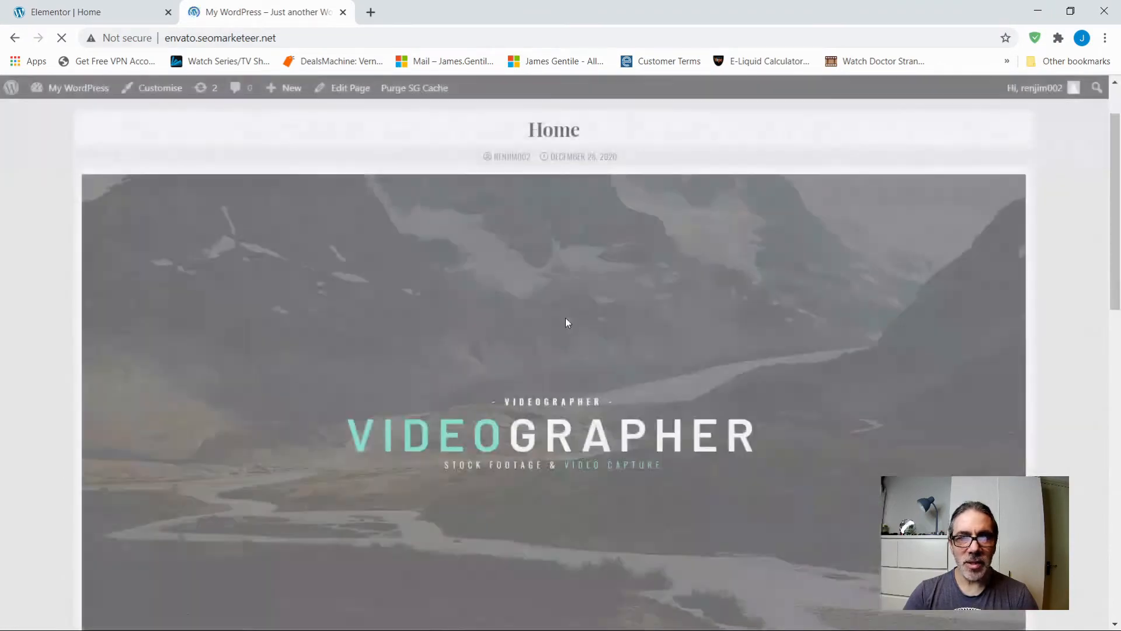
Step: Look through the live Home page's gallery, feature, filming and logo sections, and return to the hero
scroll(566, 367, "down", 15)
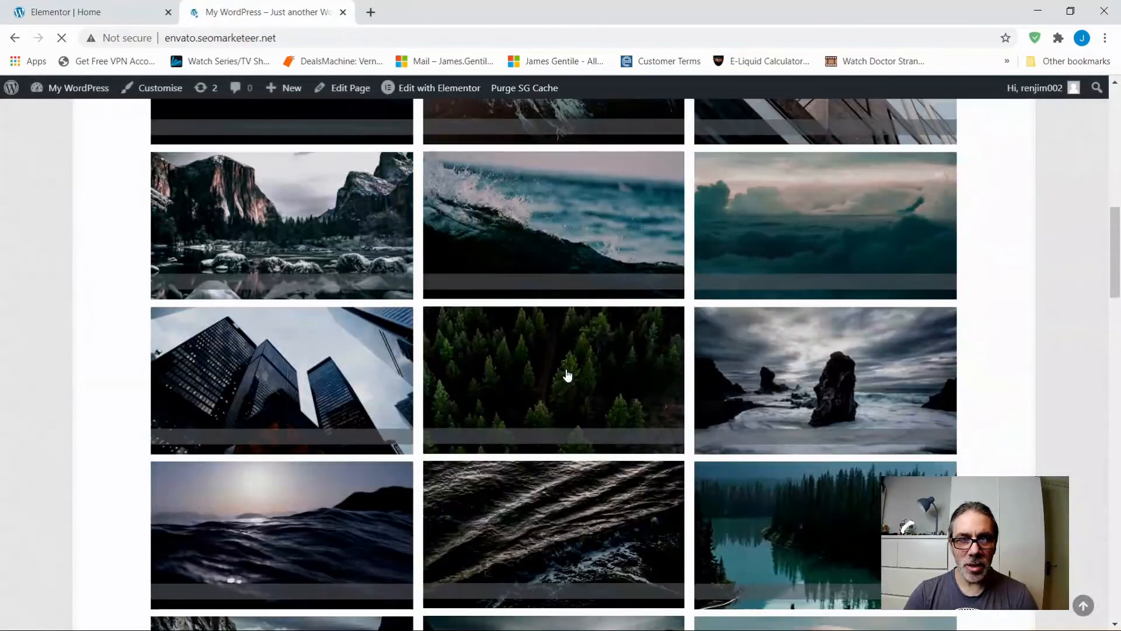
scroll(566, 372, "down", 20)
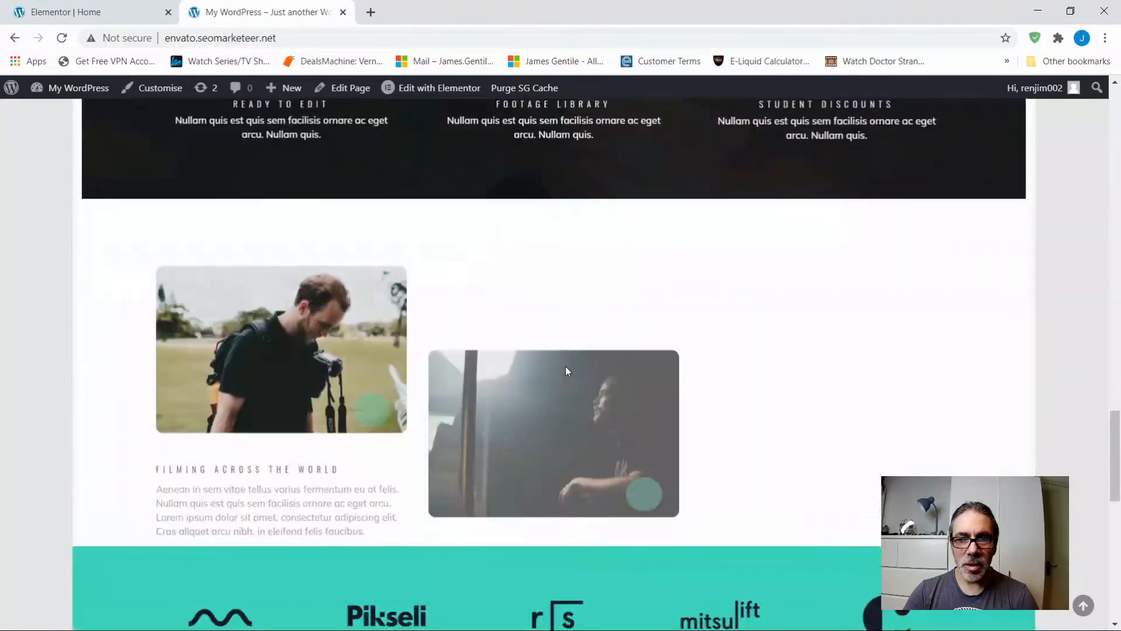
scroll(565, 367, "down", 3)
scroll(560, 362, "up", 20)
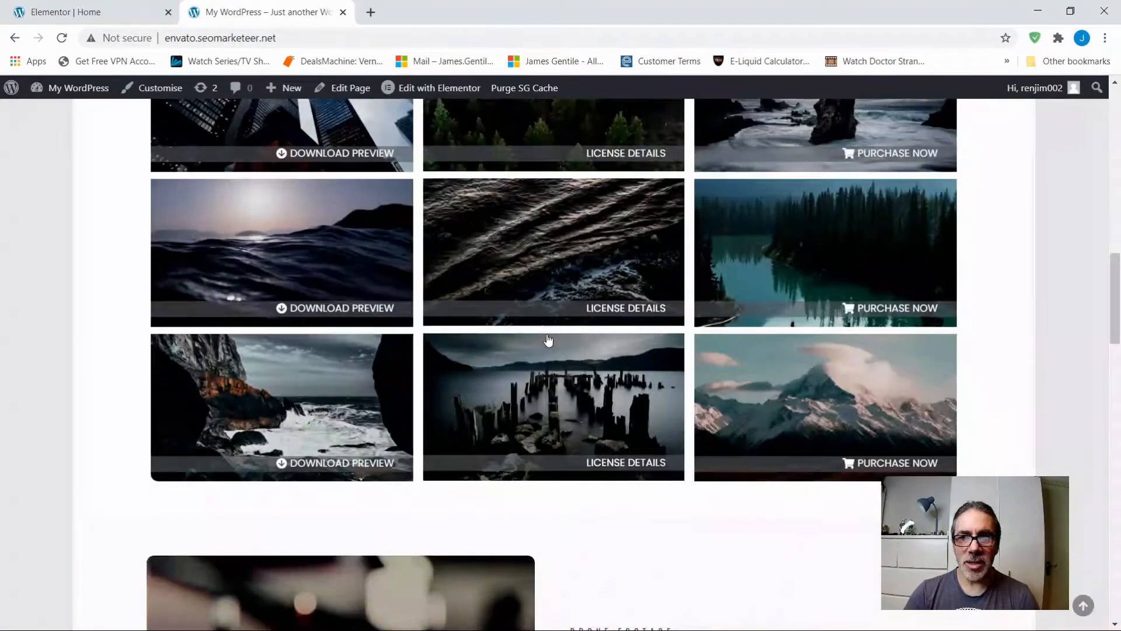
scroll(547, 338, "up", 13)
Step: Return to the Elementor editor, dismiss the editing tip, and open the hero section's background style settings
left_click(84, 12)
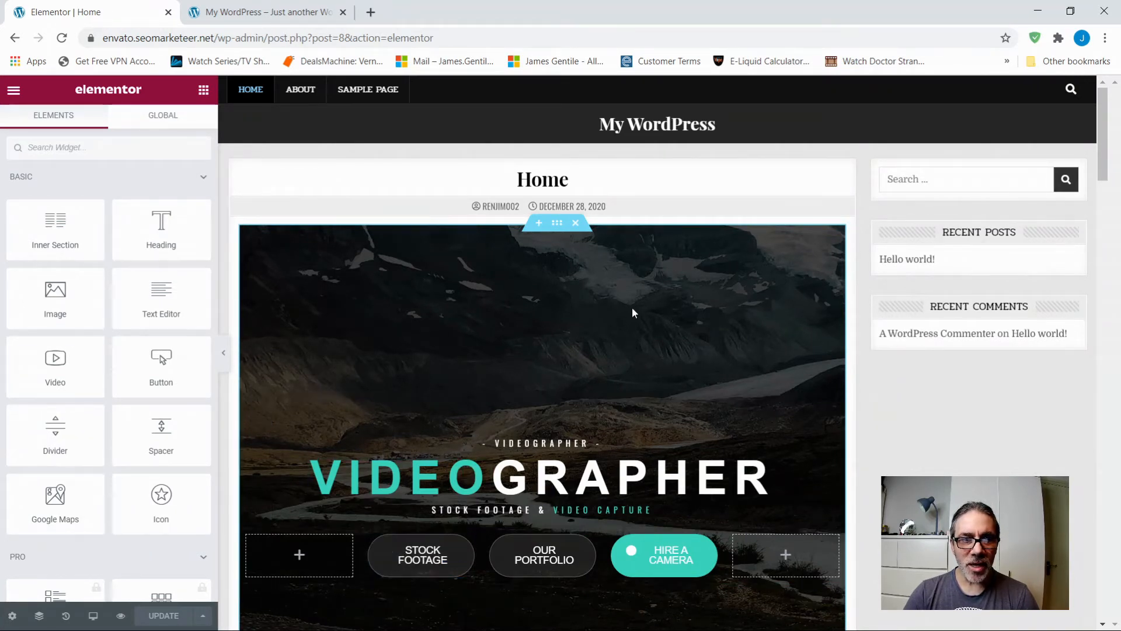
left_click(539, 228)
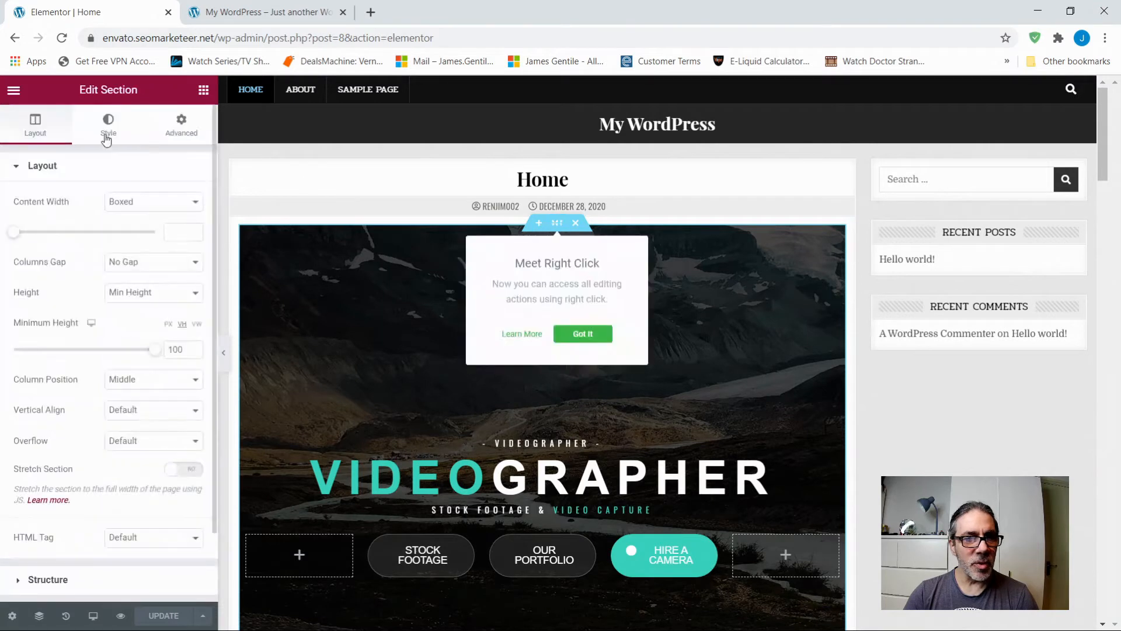
left_click(577, 338)
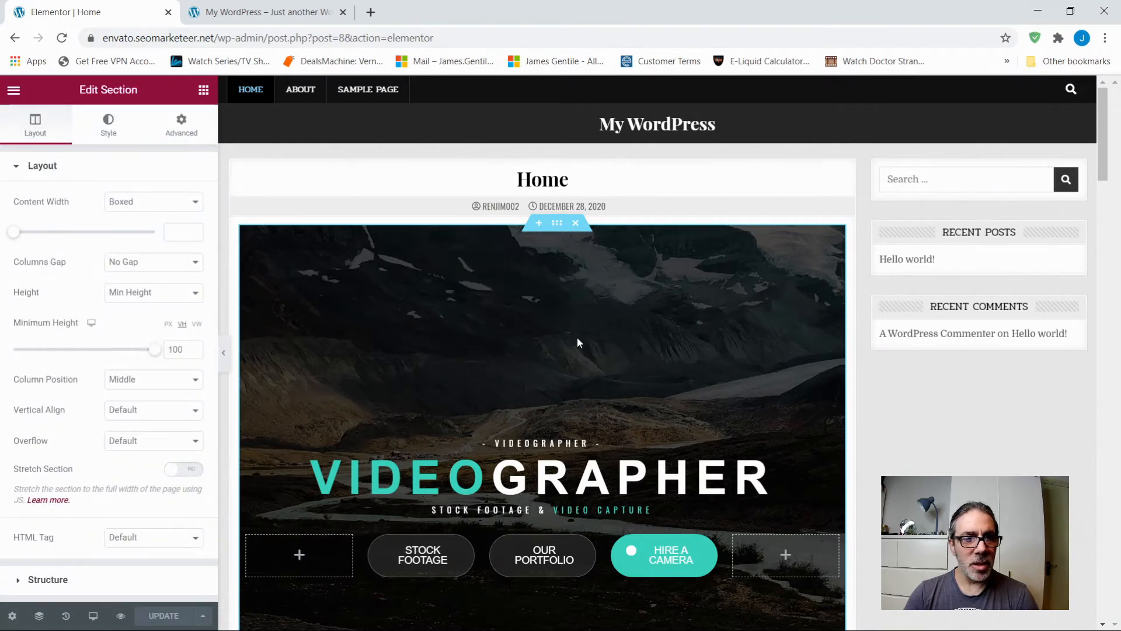
left_click(106, 124)
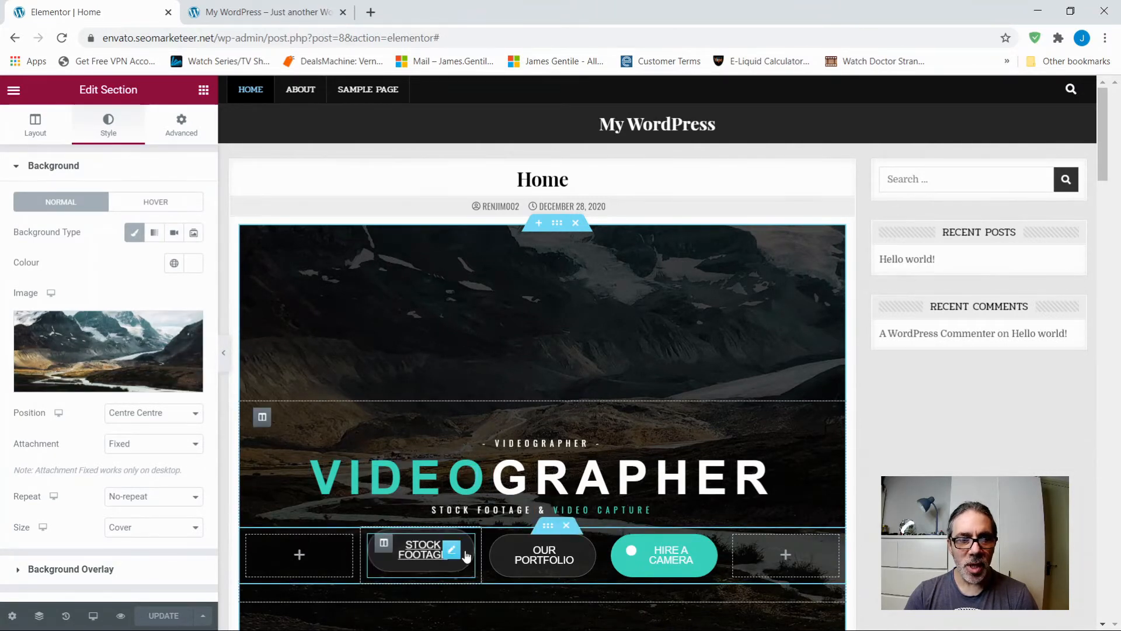
Step: Add a circled-dot icon before the hero's STOCK FOOTAGE button text and update the page
left_click(453, 551)
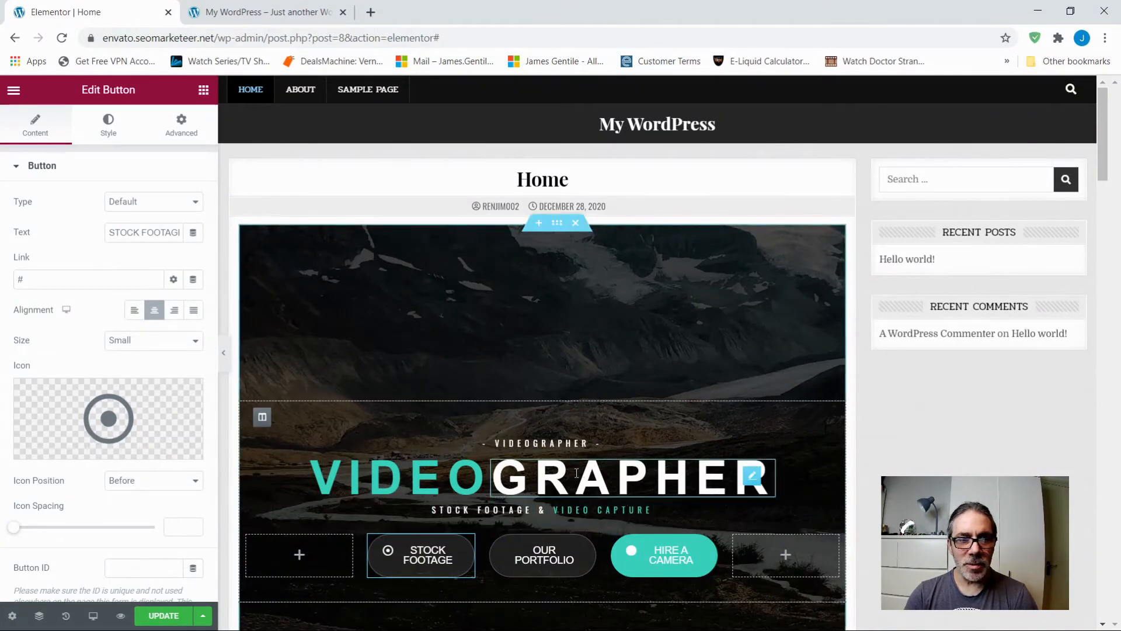
scroll(560, 495, "down", 5)
scroll(559, 495, "down", 2)
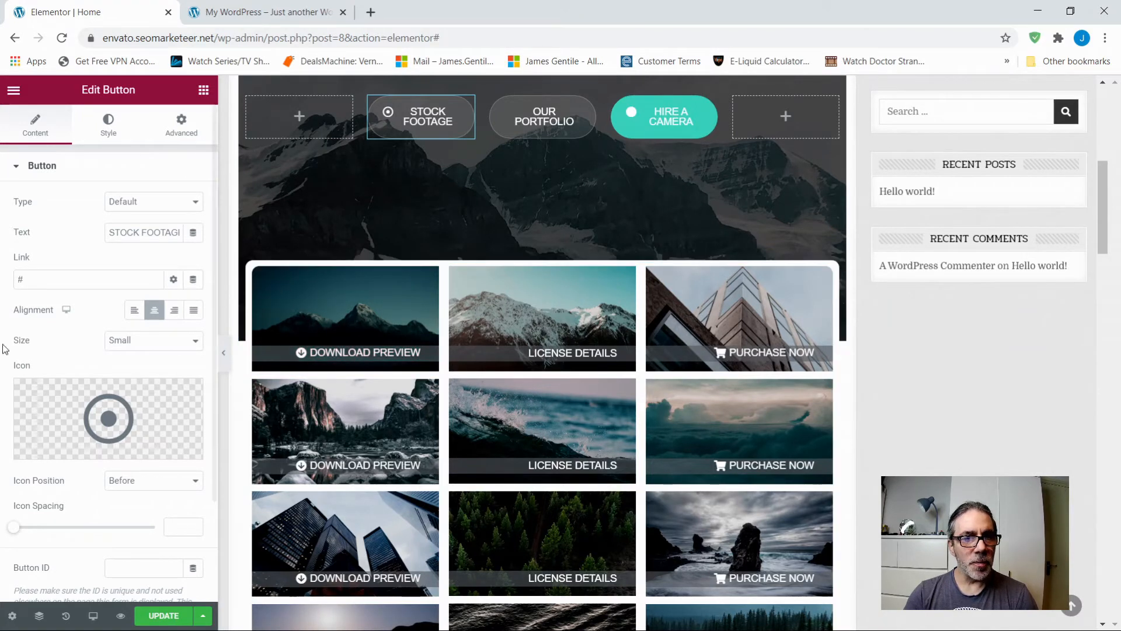
left_click(164, 621)
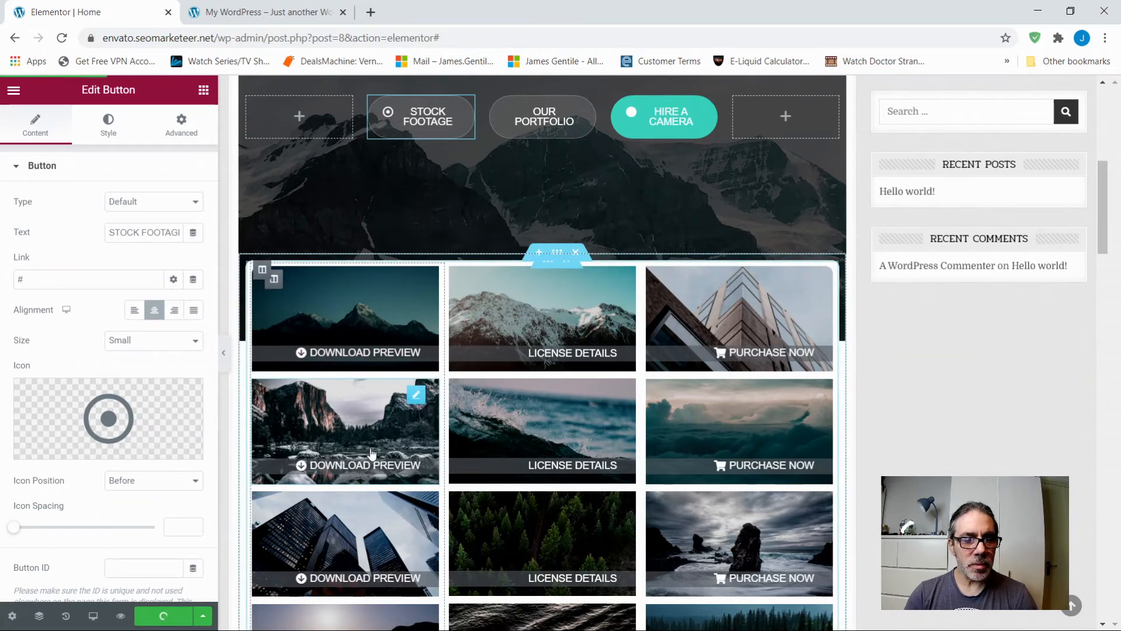
scroll(372, 454, "up", 4)
scroll(372, 453, "up", 3)
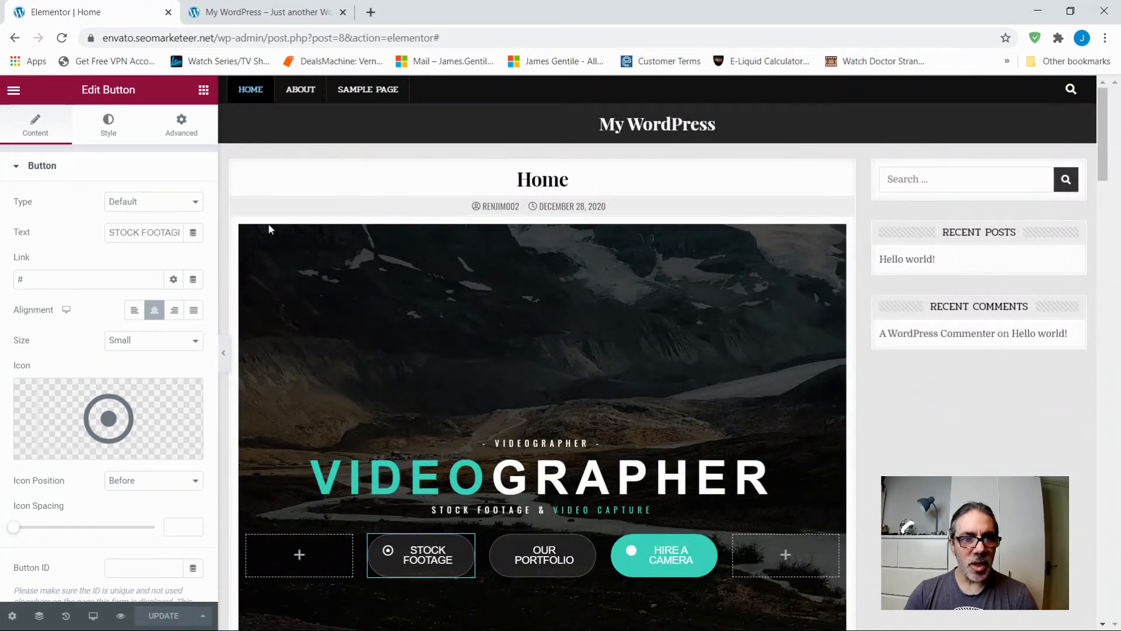
Step: Check the Home page's general settings, body style options and custom CSS options
left_click(12, 616)
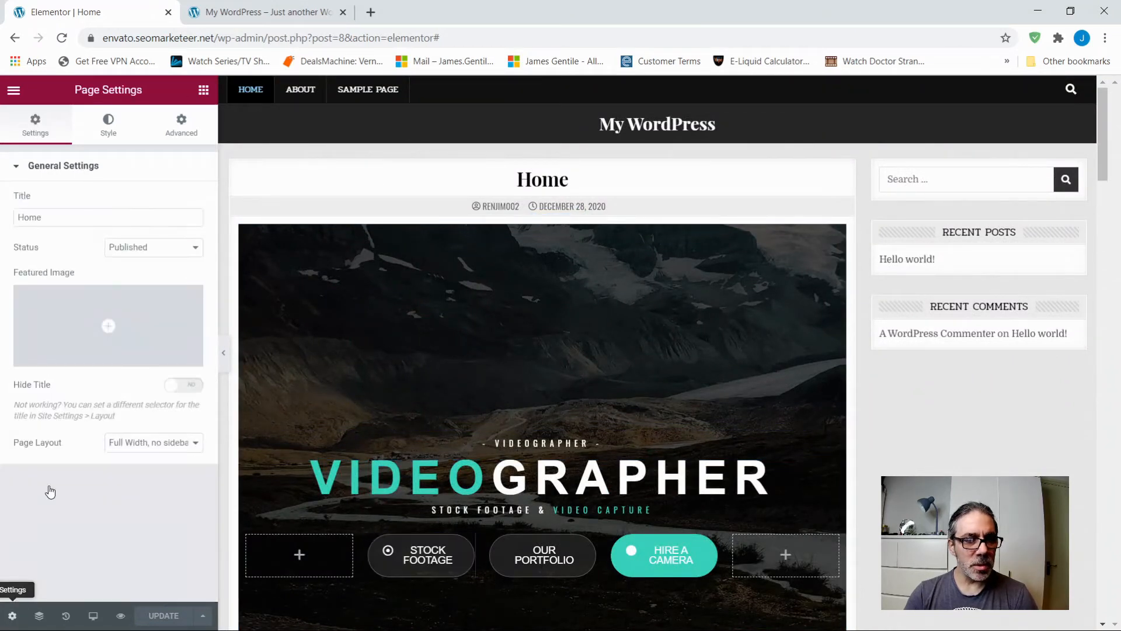
left_click(114, 130)
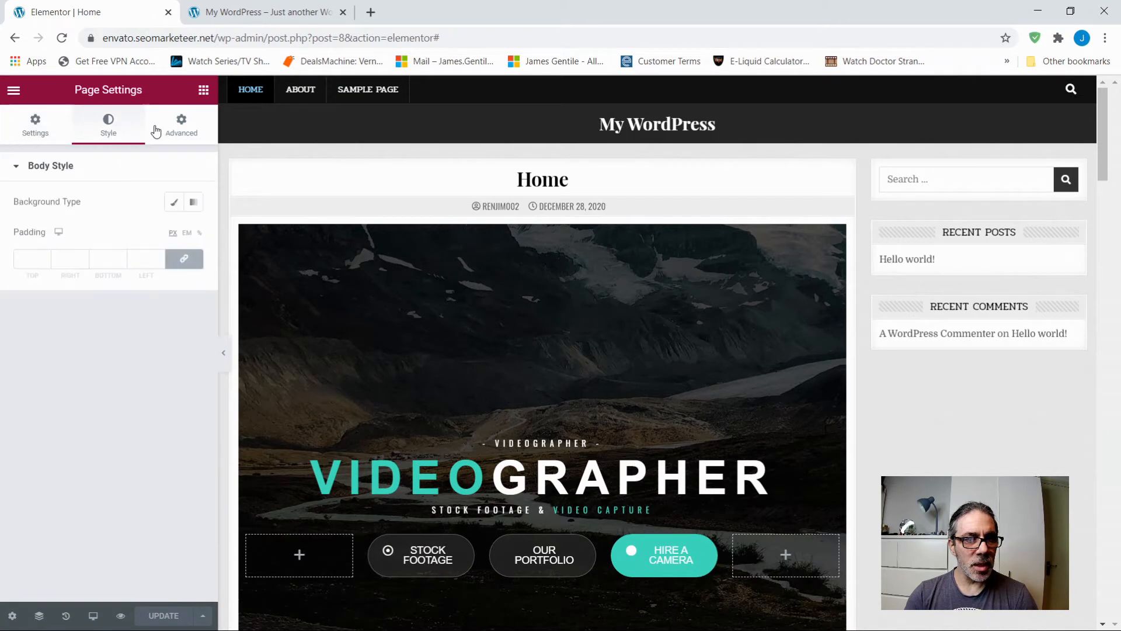
left_click(184, 132)
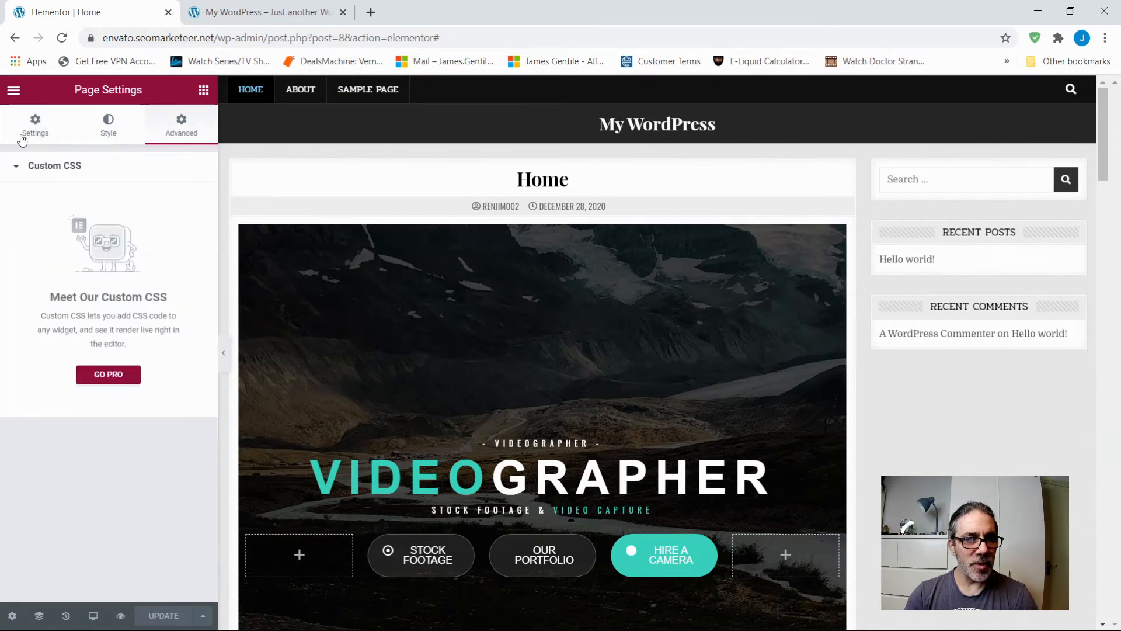
Step: Exit the Elementor editor and return to the list of all pages in the WordPress dashboard
left_click(13, 90)
left_click(87, 343)
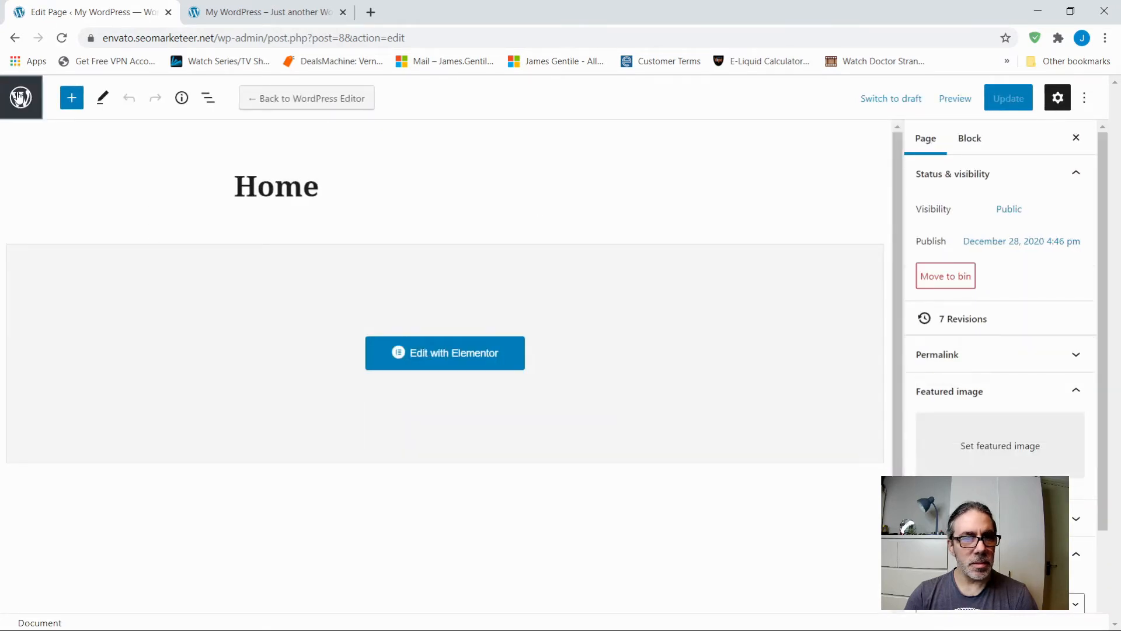
left_click(19, 97)
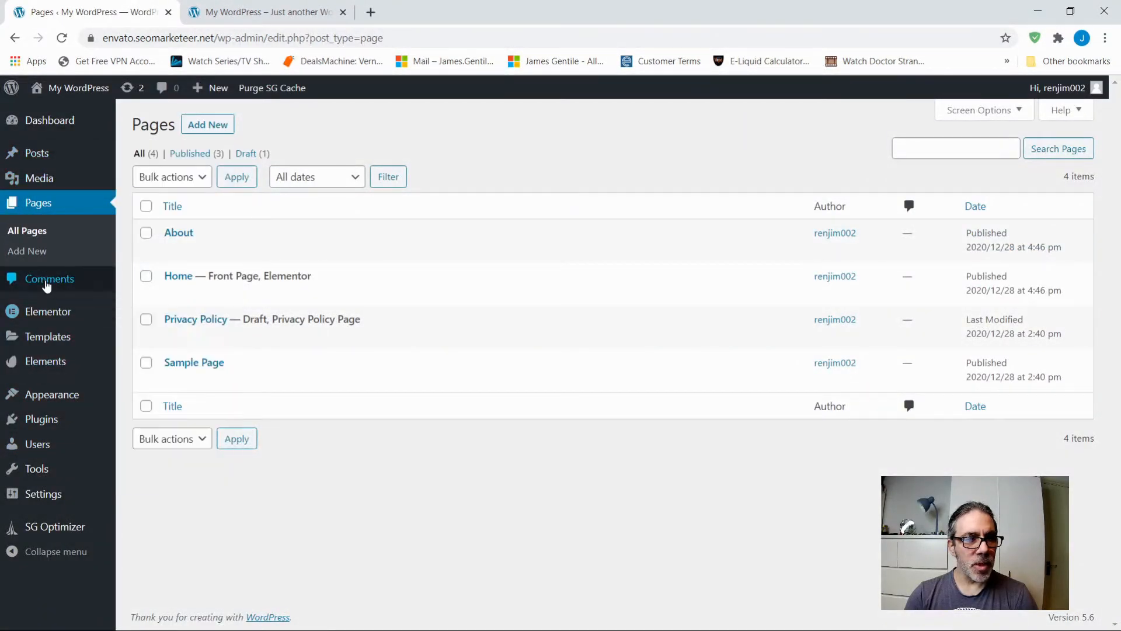
Step: Open the GridHub theme customiser and check the header options and background image settings within its theme options
mouse_move(48, 403)
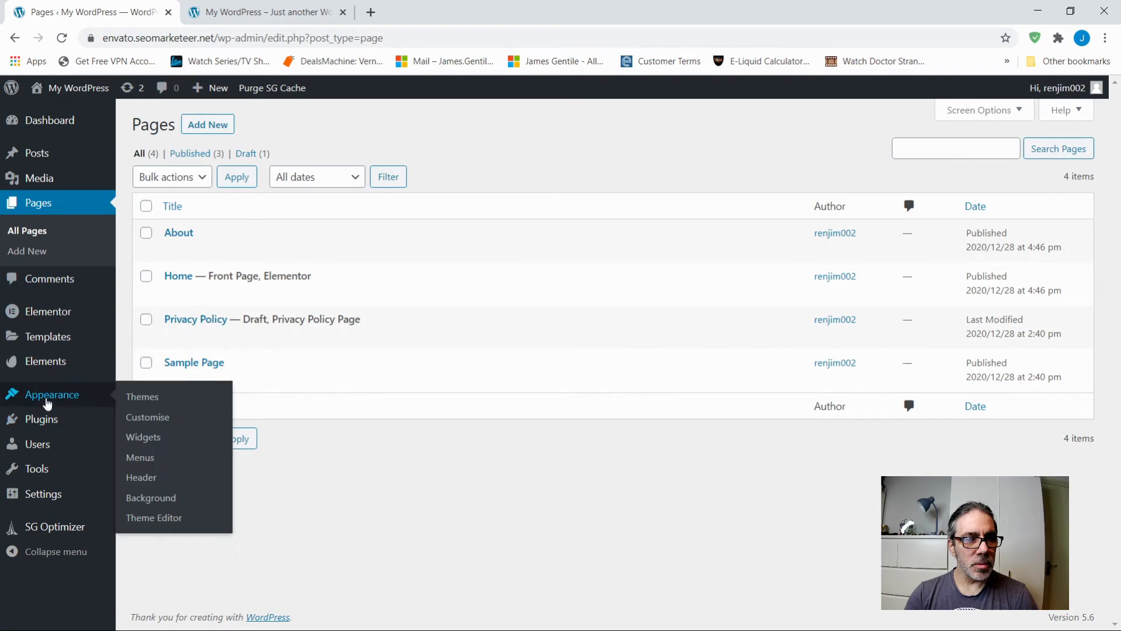
left_click(164, 420)
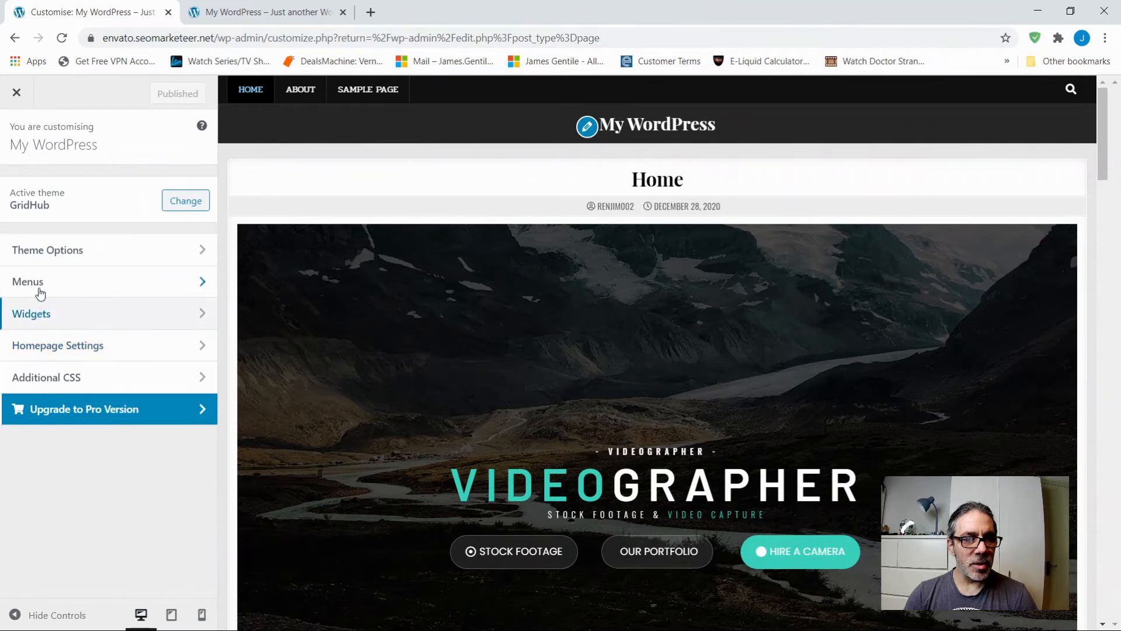
left_click(49, 252)
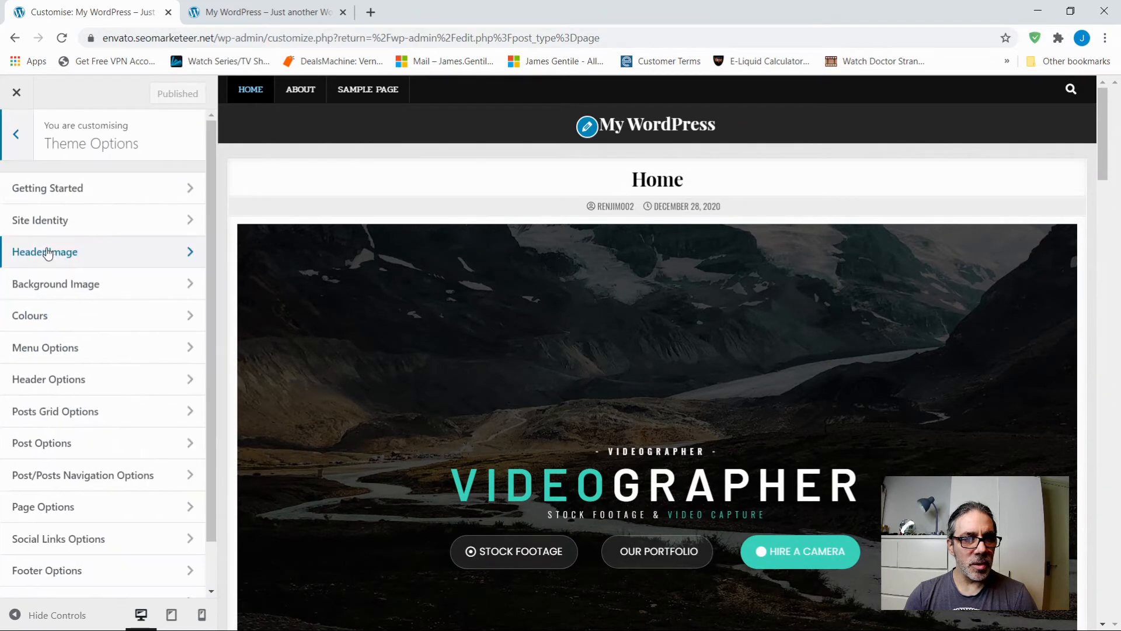
left_click(36, 381)
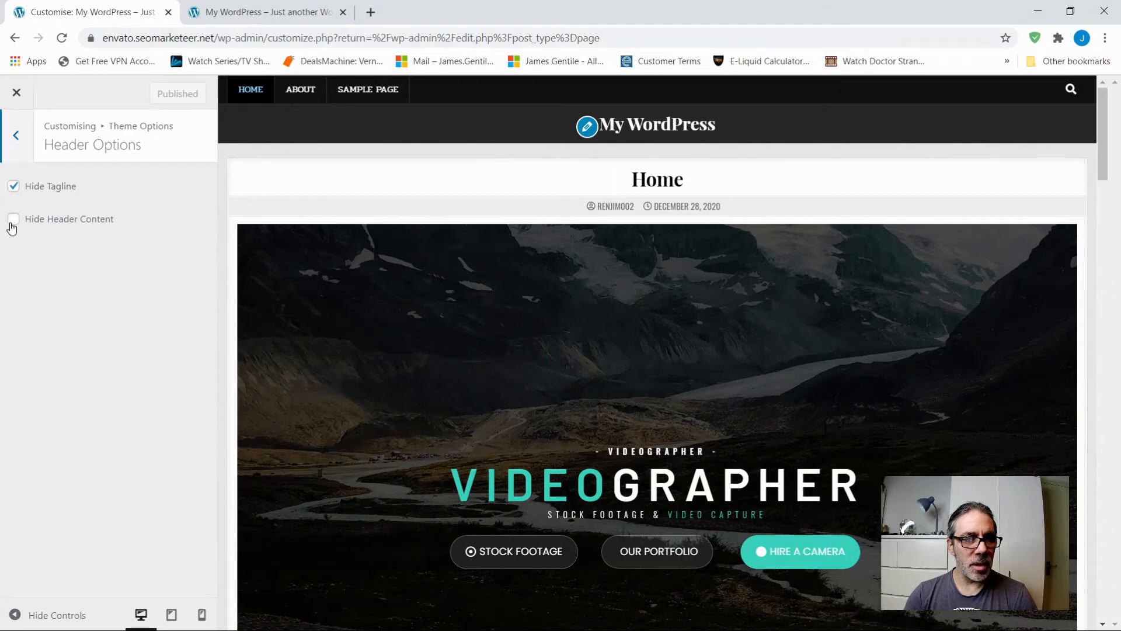
left_click(17, 137)
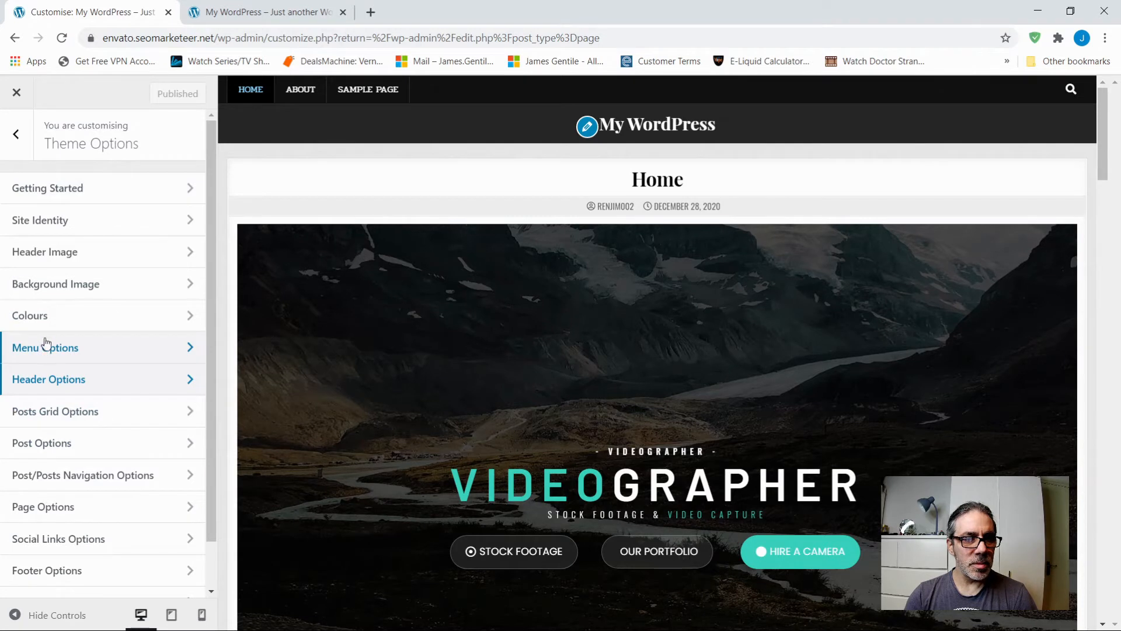
left_click(54, 284)
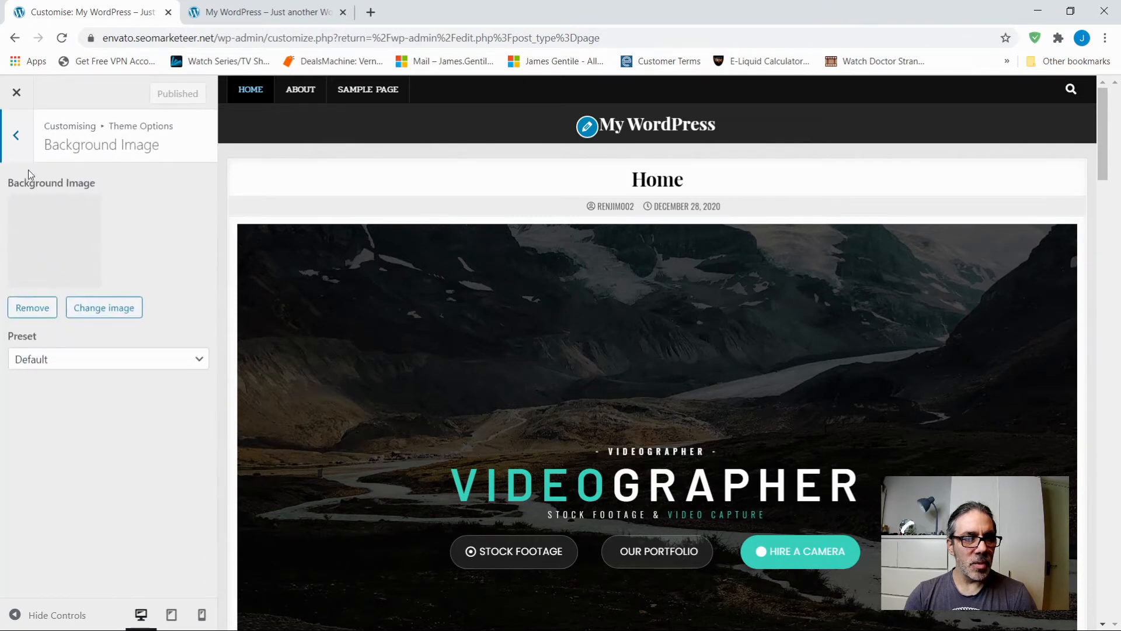
left_click(16, 138)
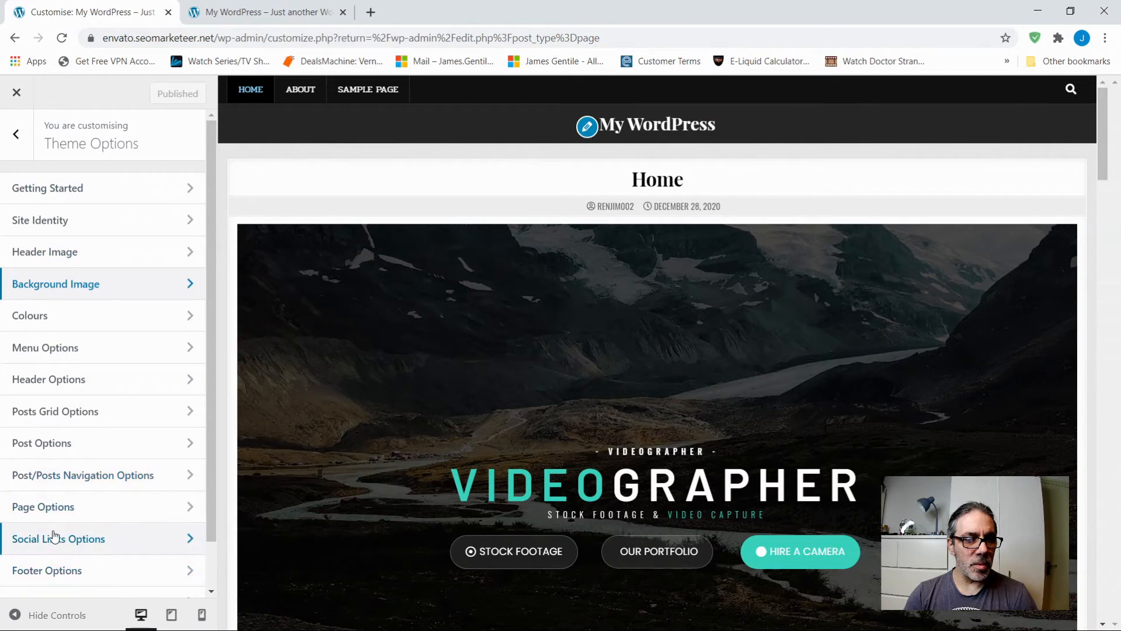
Step: Hide the page header from single pages in the theme's page options, publish the change, and leave the customiser
left_click(59, 508)
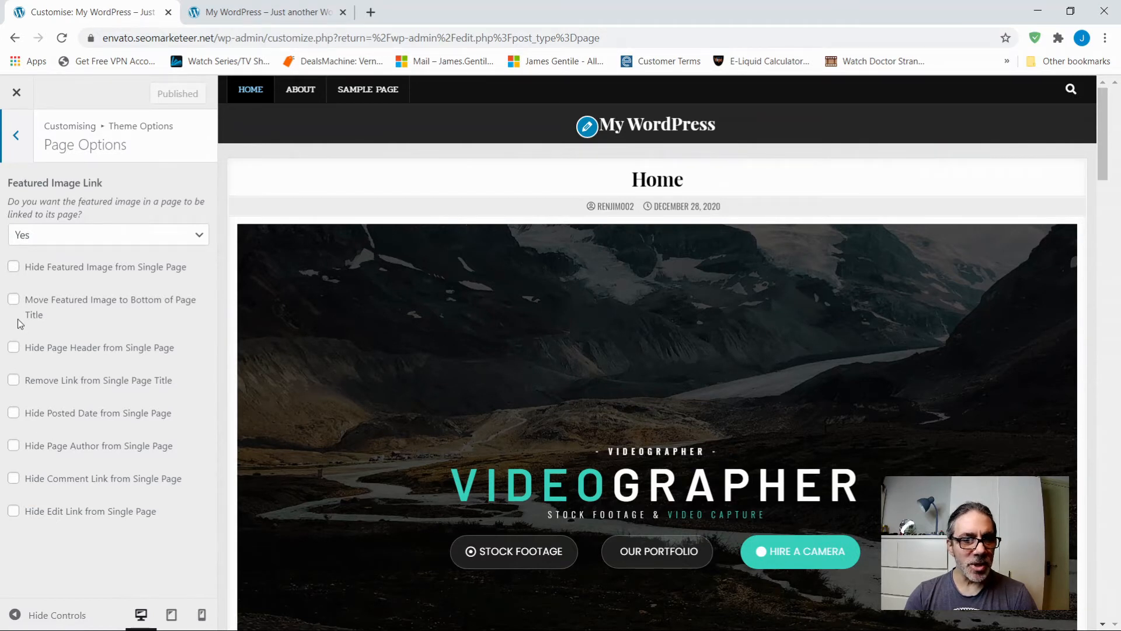
left_click(14, 349)
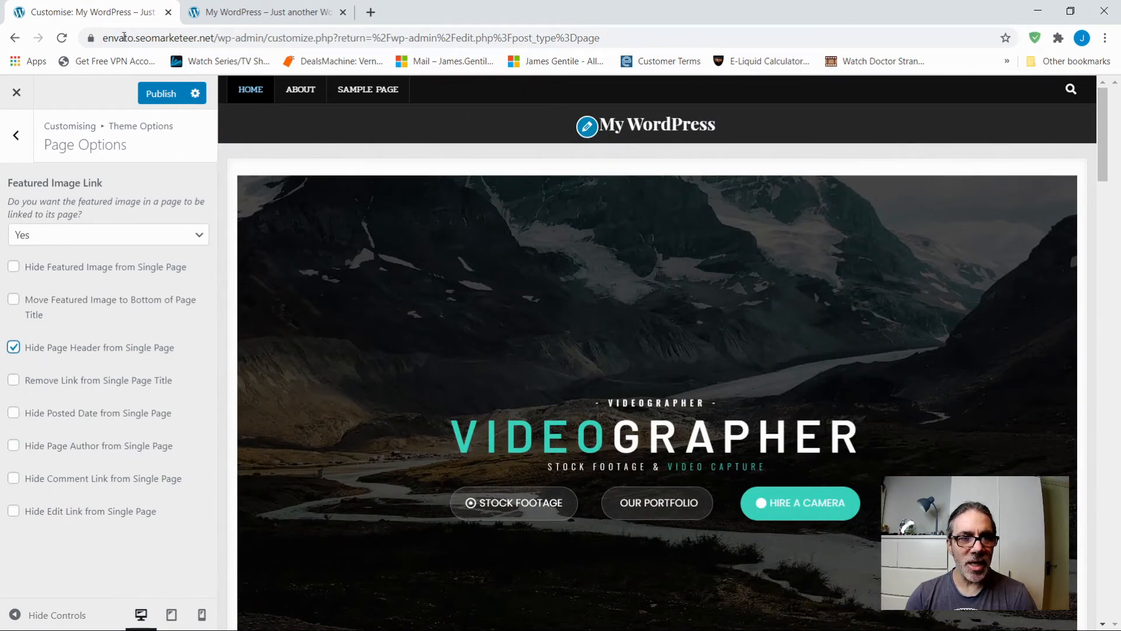
left_click(152, 88)
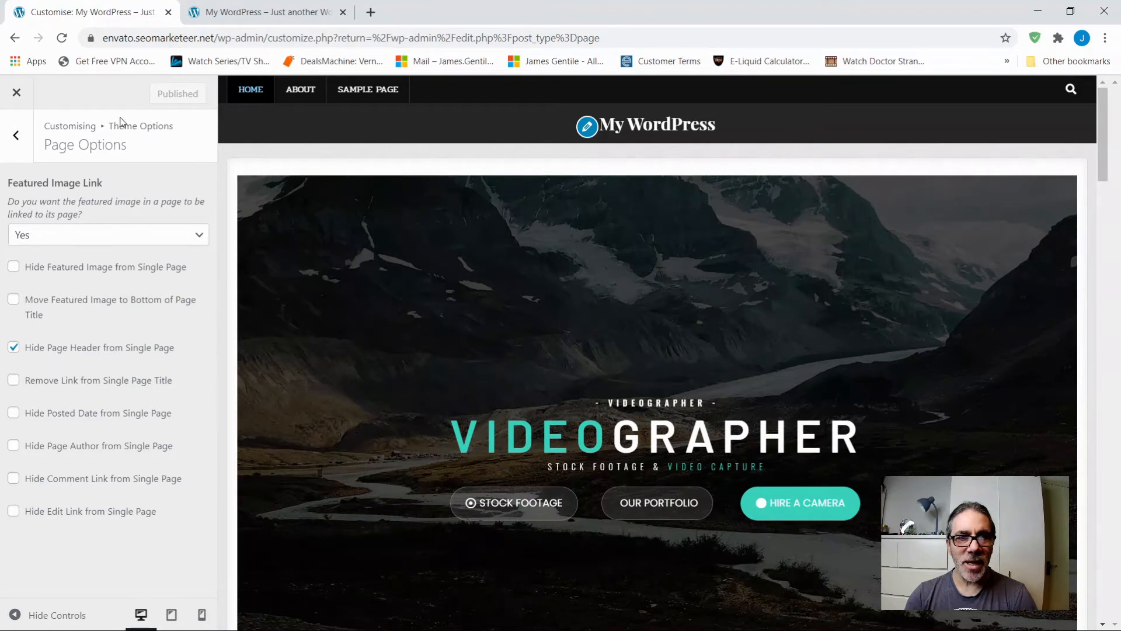
left_click(20, 133)
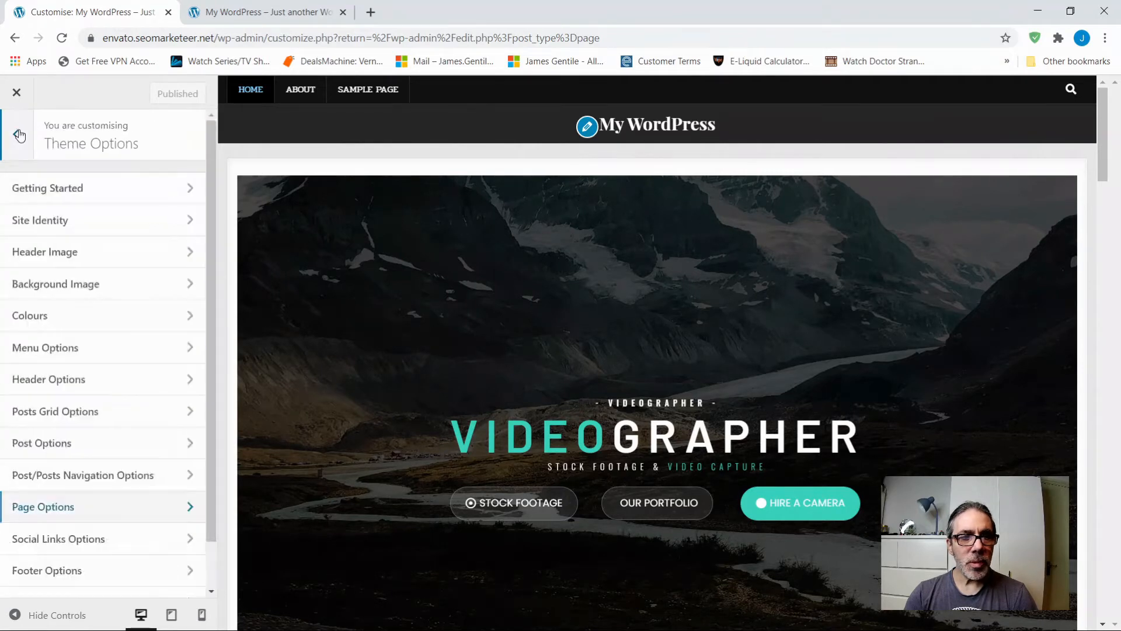
left_click(17, 93)
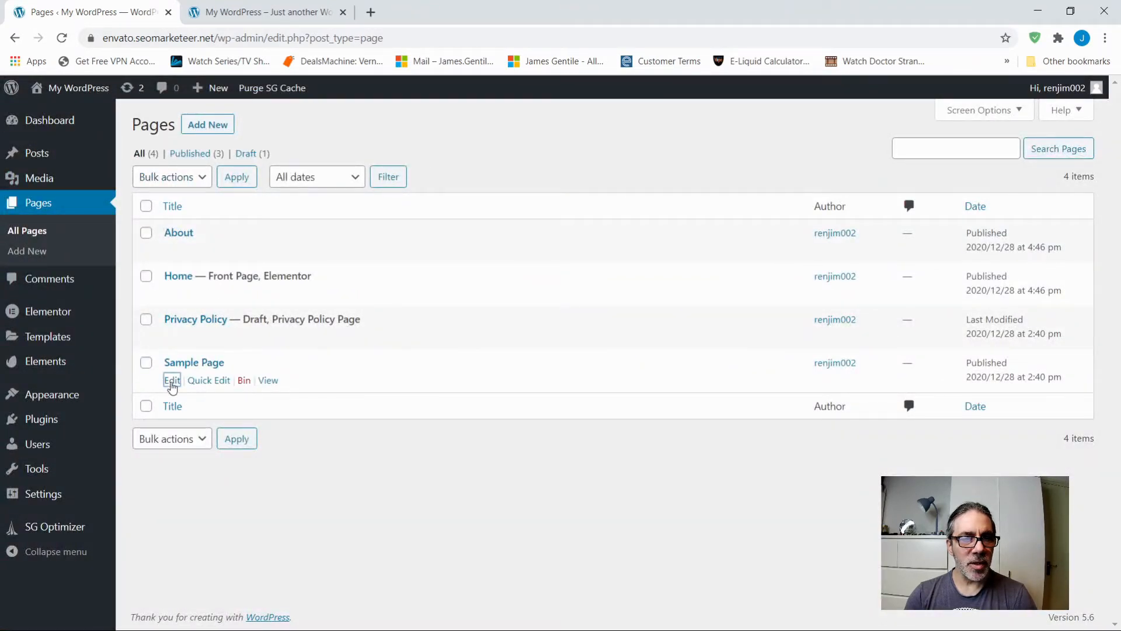
Step: Set the Sample Page's visibility to Private, publish it privately, and return to the list of pages
left_click(172, 380)
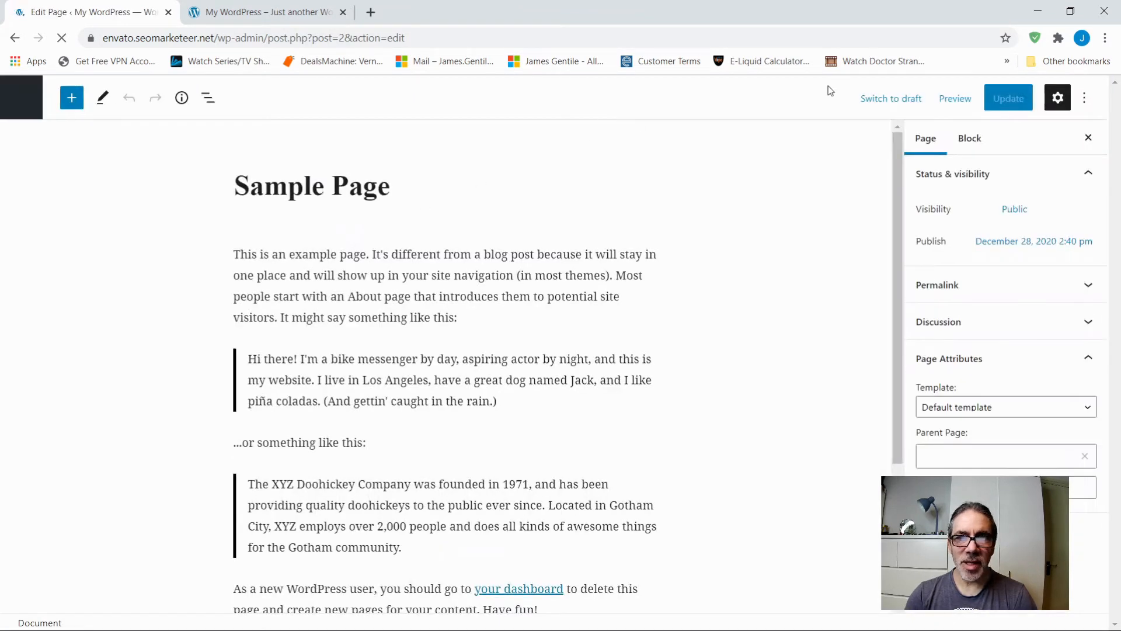
left_click(1014, 214)
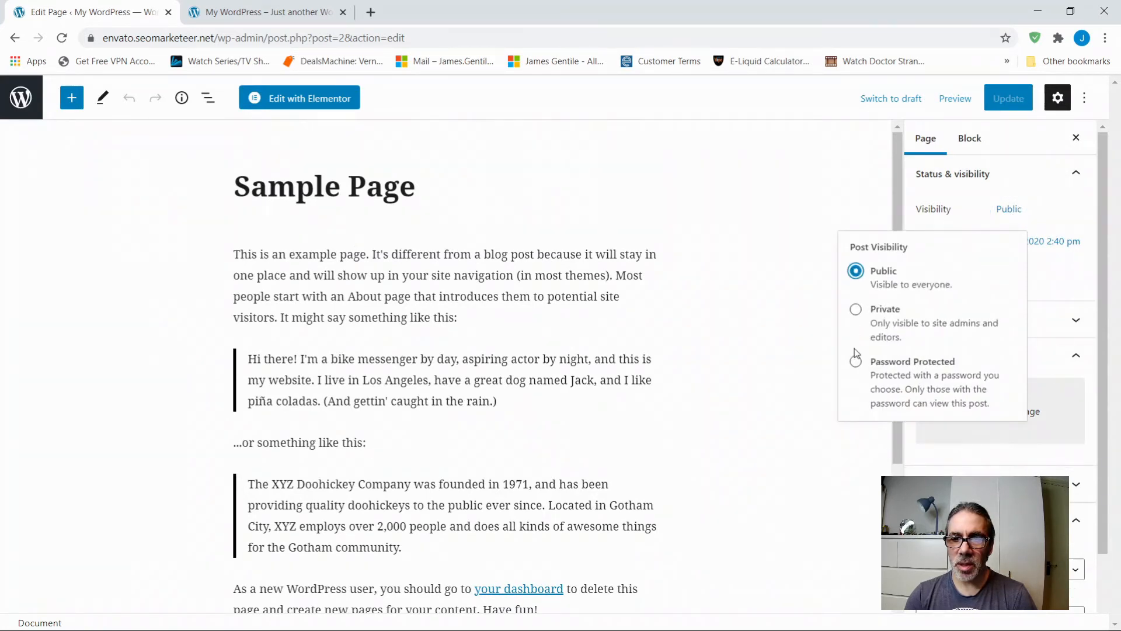
left_click(855, 309)
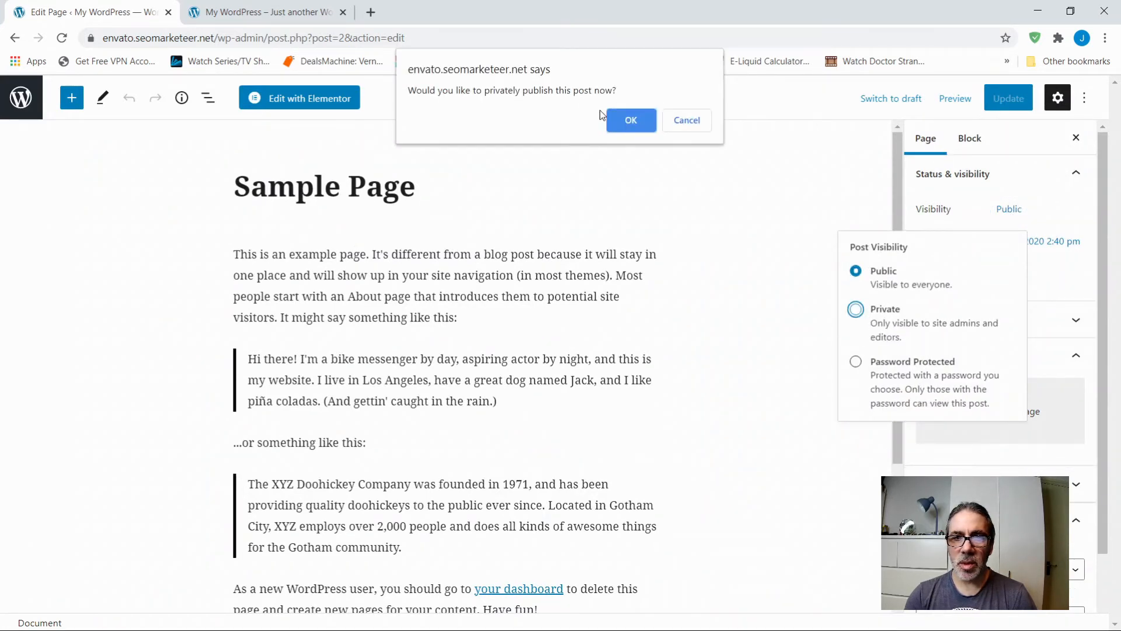
left_click(624, 120)
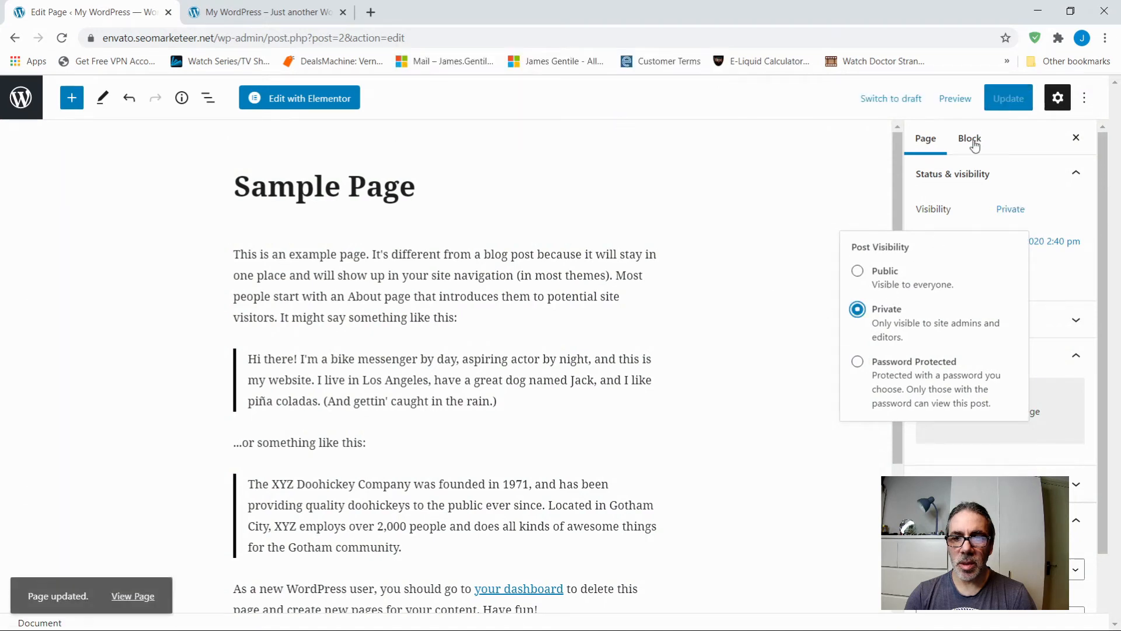
left_click(1008, 98)
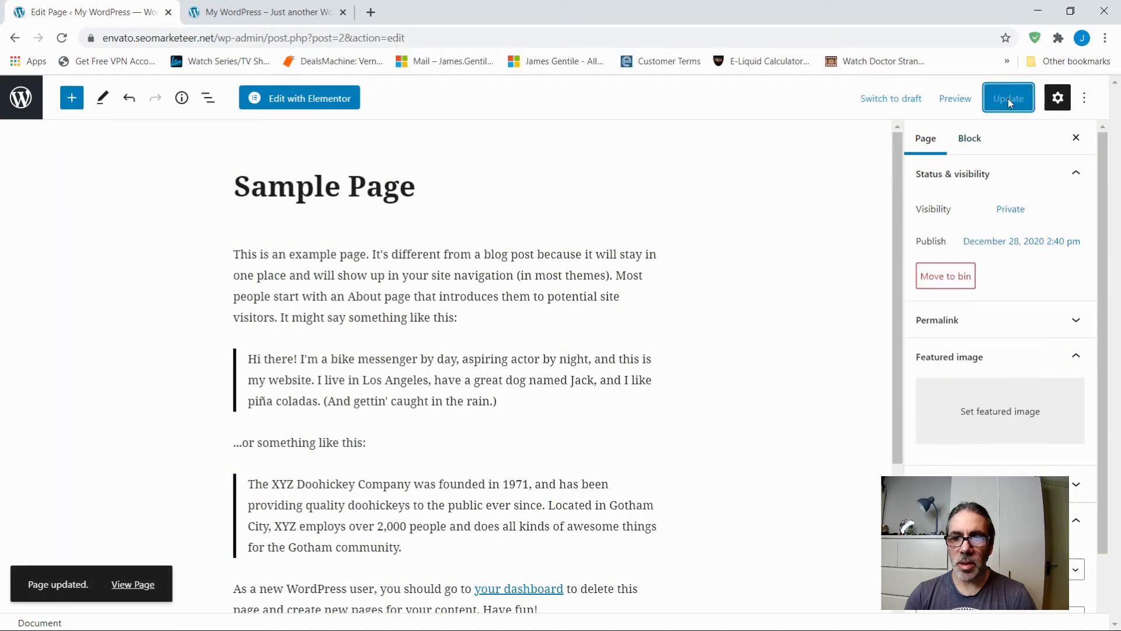
left_click(18, 98)
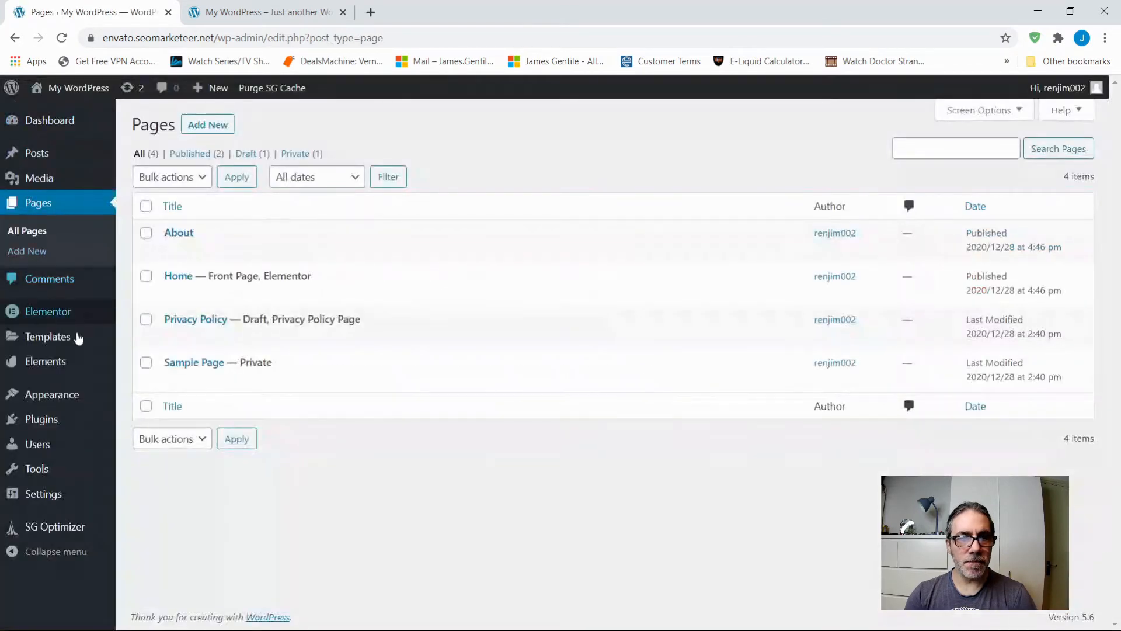
Step: Reload the live site's Home page to check its title and navigation menu, and return to the dashboard's page list
left_click(201, 21)
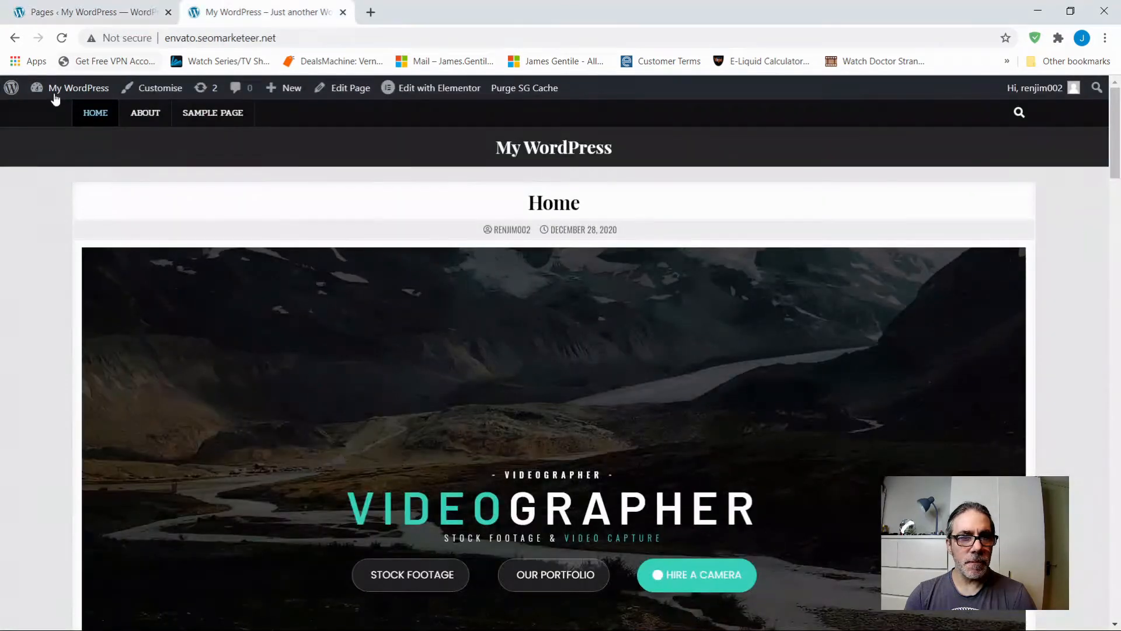
left_click(94, 113)
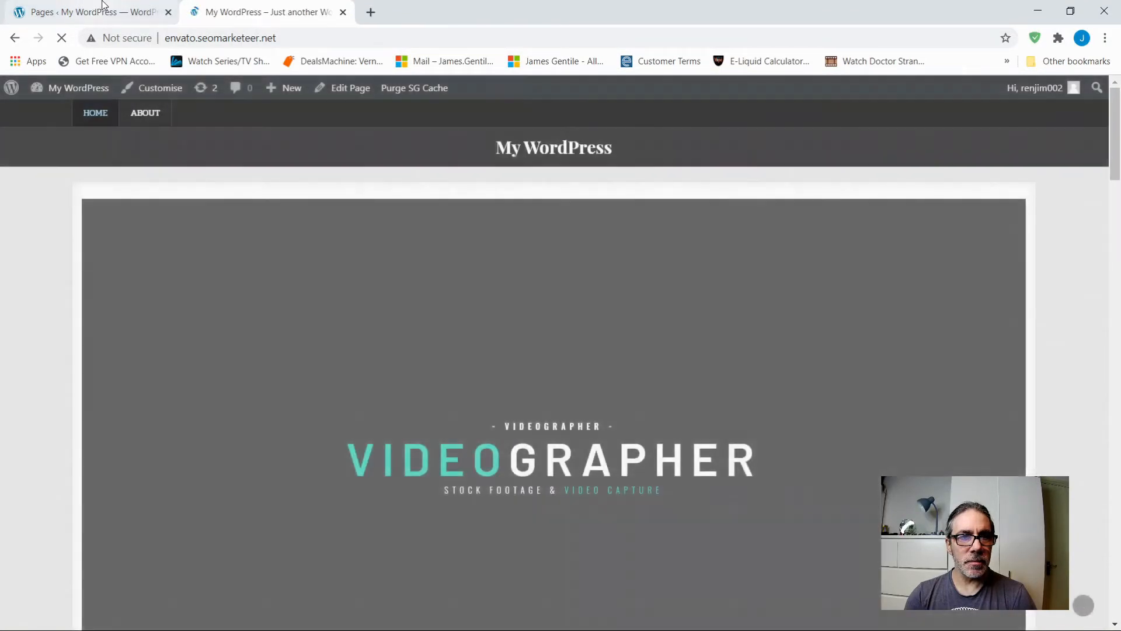
left_click(101, 3)
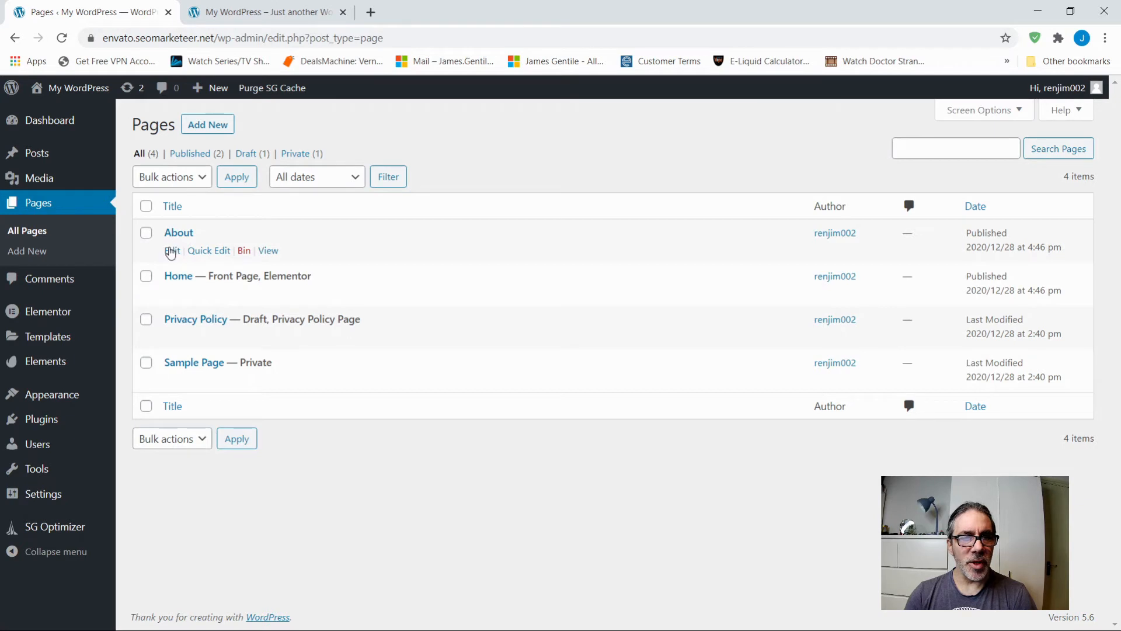
Step: Open the About page for editing with Elementor and bring up the Envato Elements template library
left_click(172, 251)
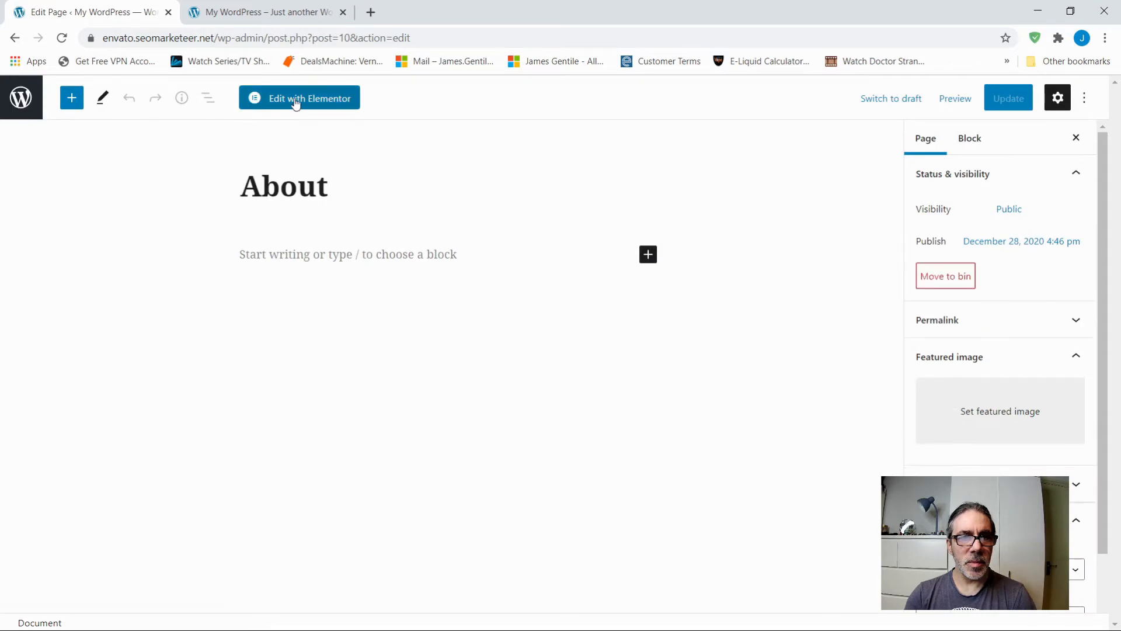
left_click(296, 103)
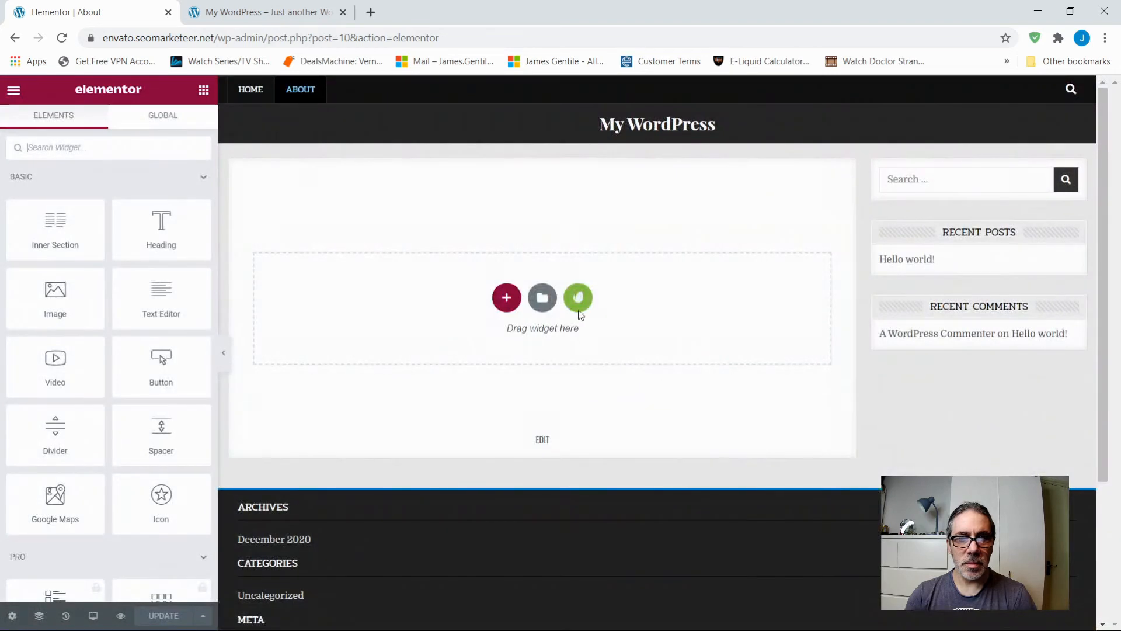
left_click(584, 298)
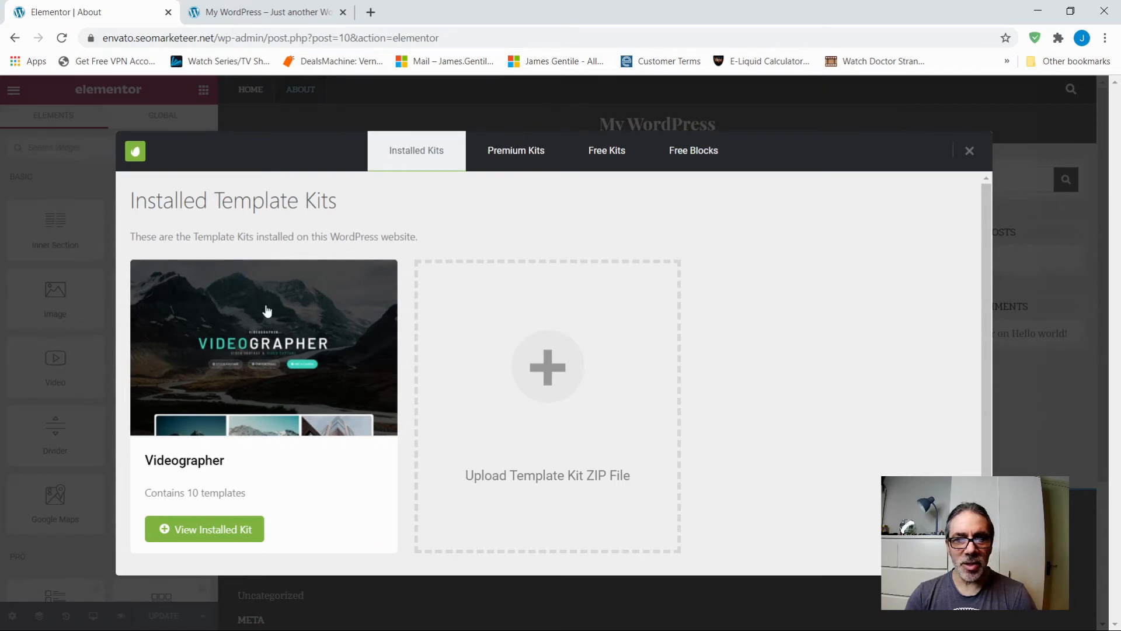
Step: Insert the About template from the installed Videographer kit into the About page and look through its sections
left_click(197, 531)
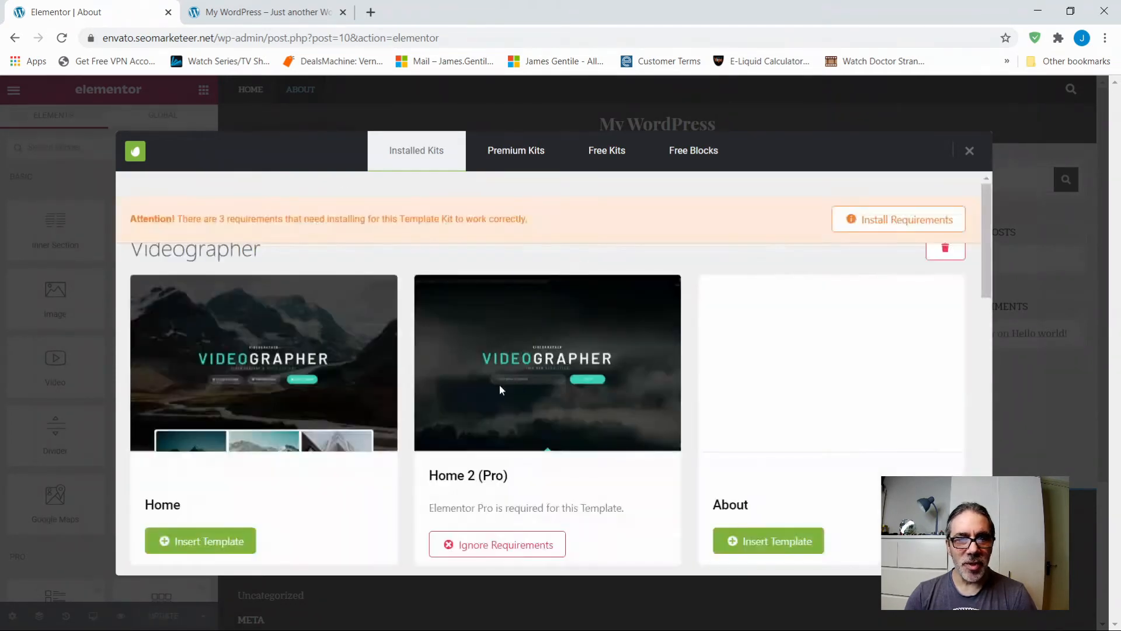
scroll(820, 480, "down", 7)
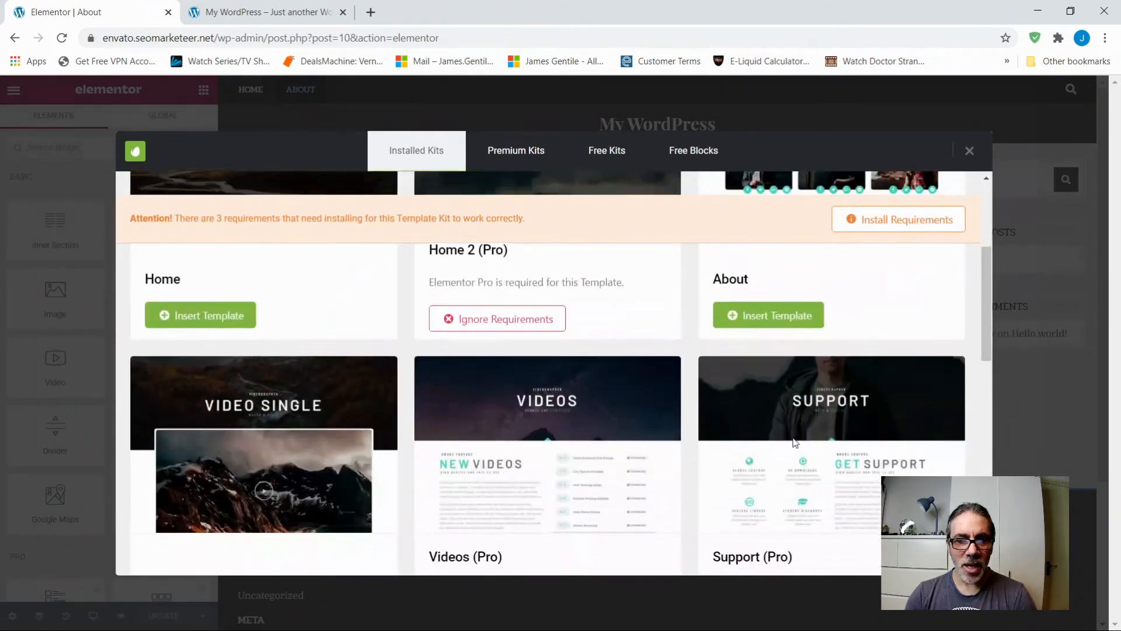
scroll(793, 446, "up", 1)
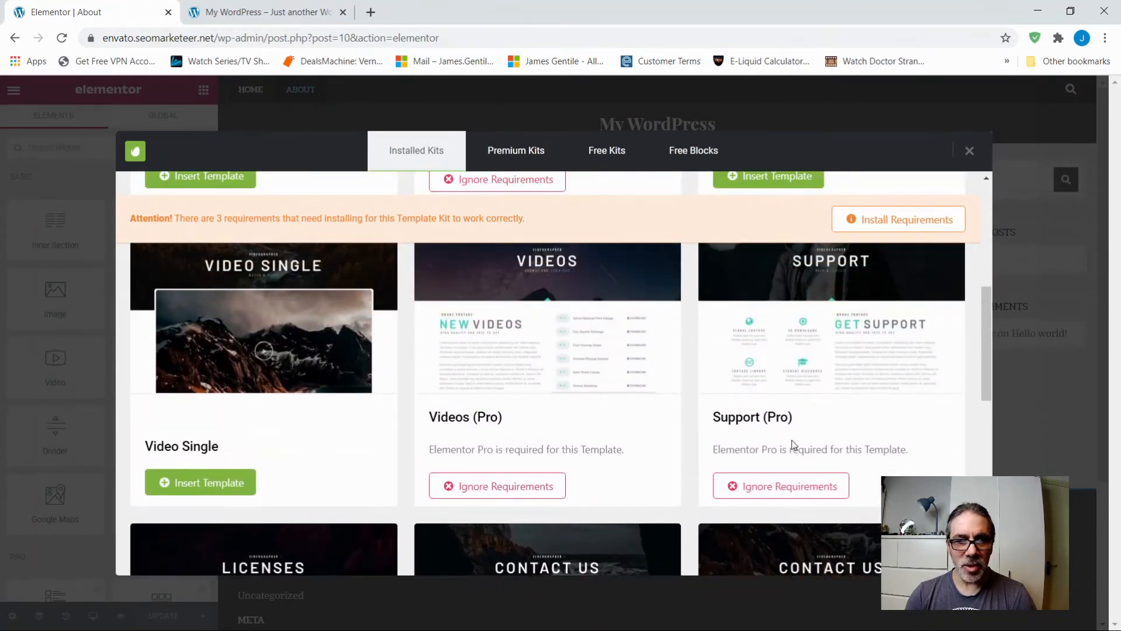
scroll(785, 433, "up", 4)
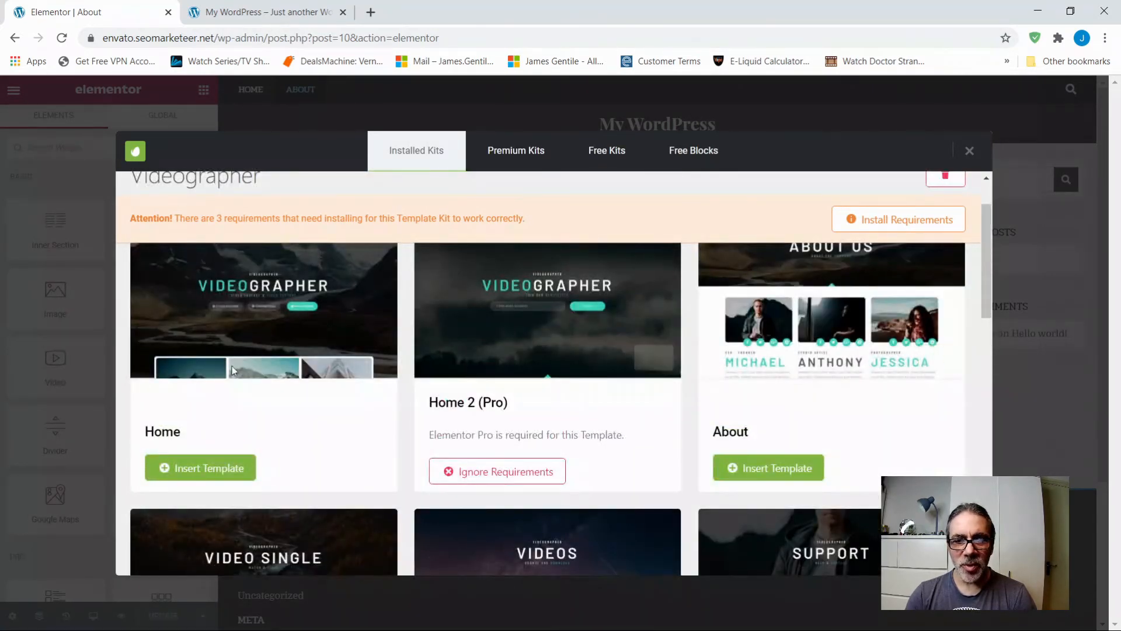
scroll(502, 461, "down", 4)
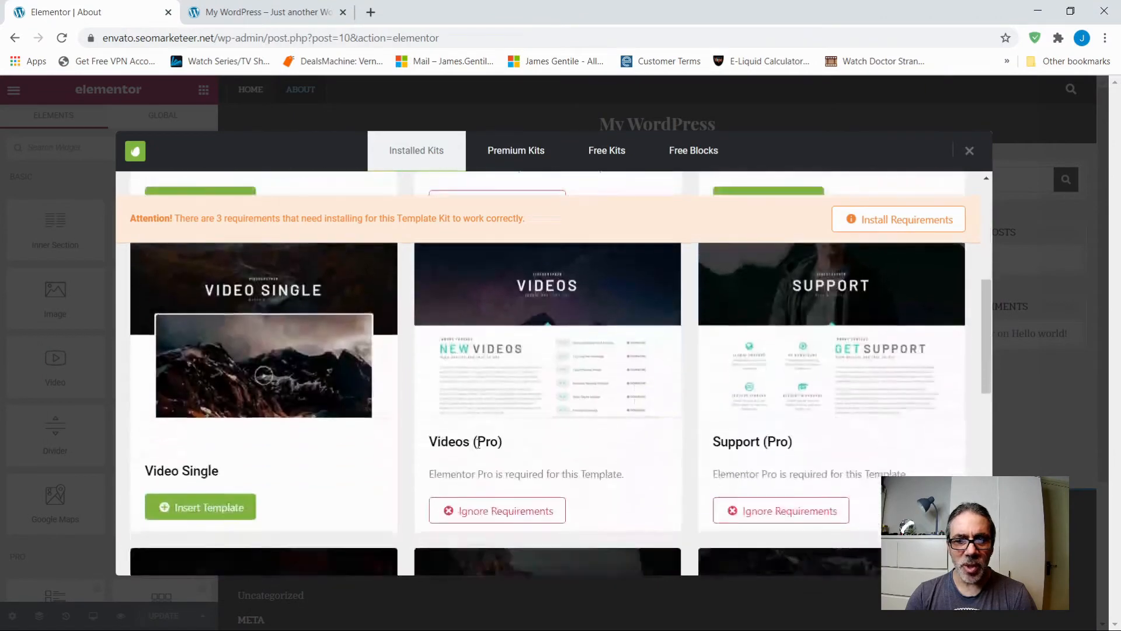
scroll(596, 450, "up", 4)
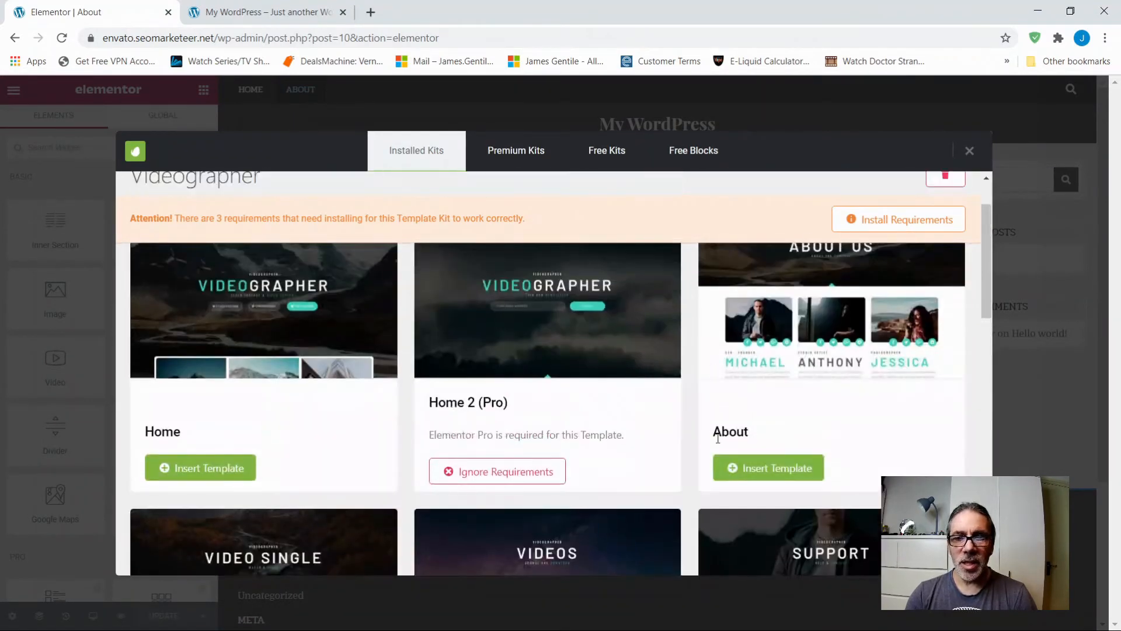
left_click(785, 465)
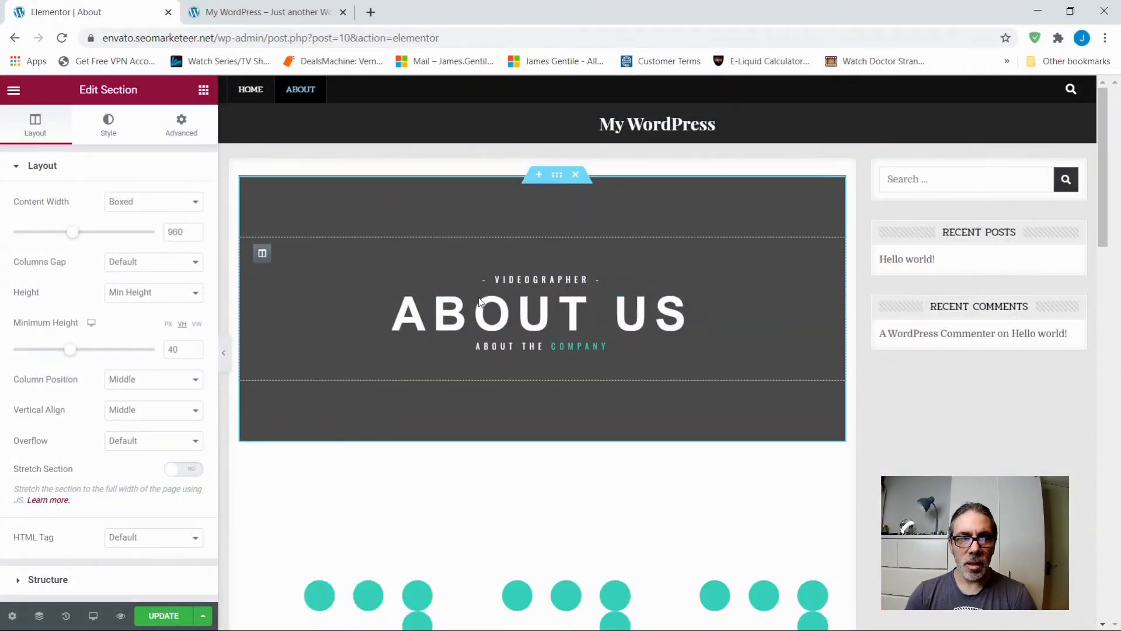
scroll(565, 390, "down", 5)
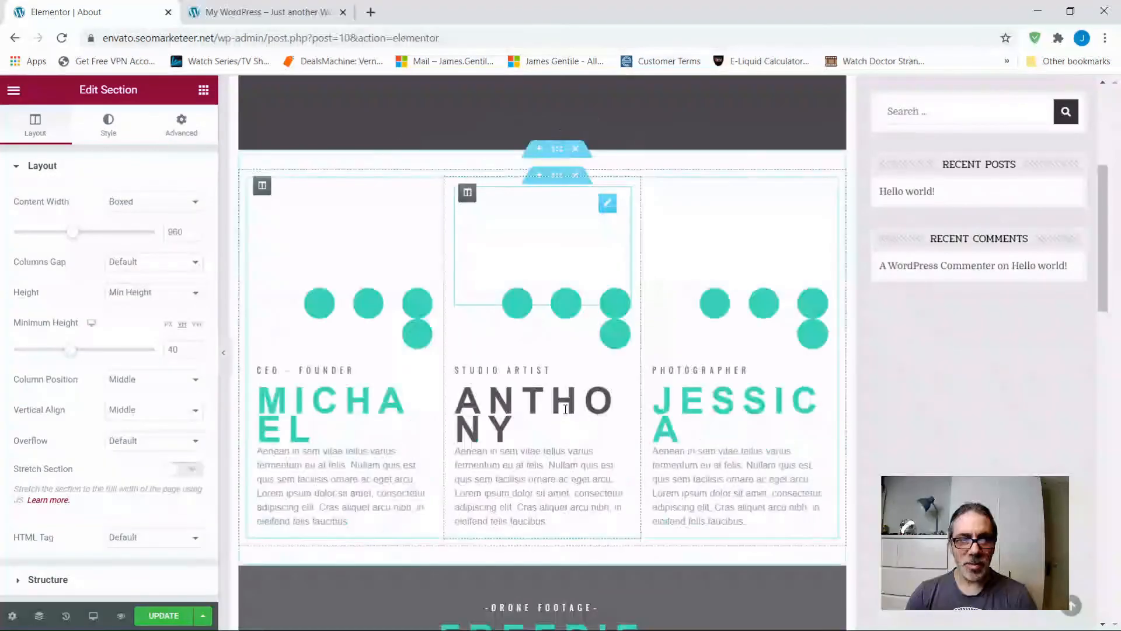
scroll(564, 414, "down", 10)
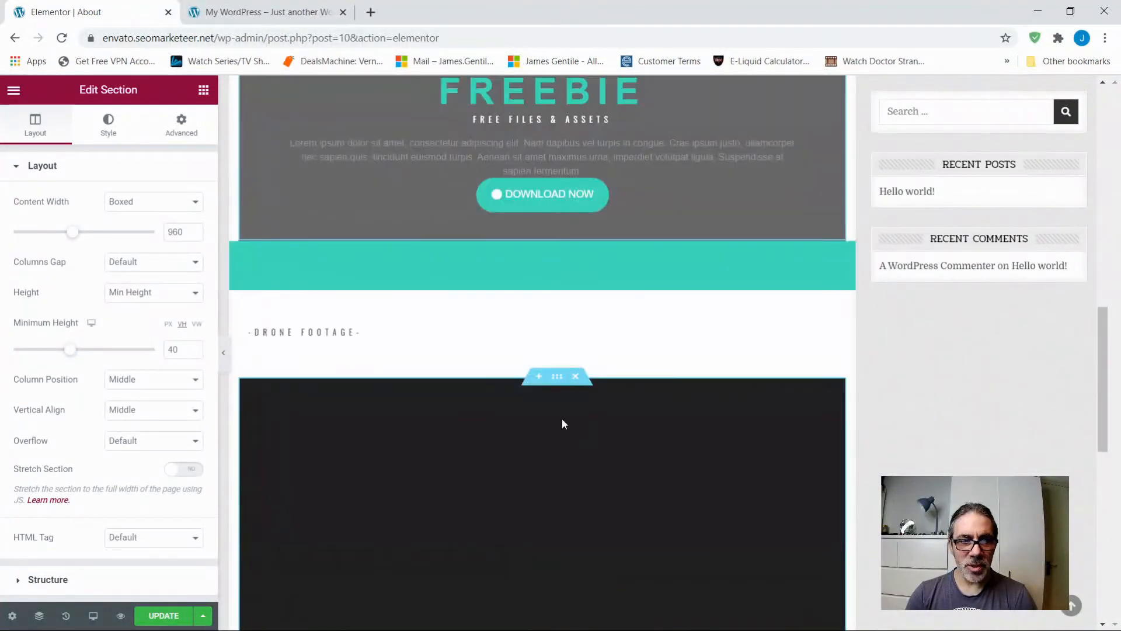
scroll(460, 447, "up", 10)
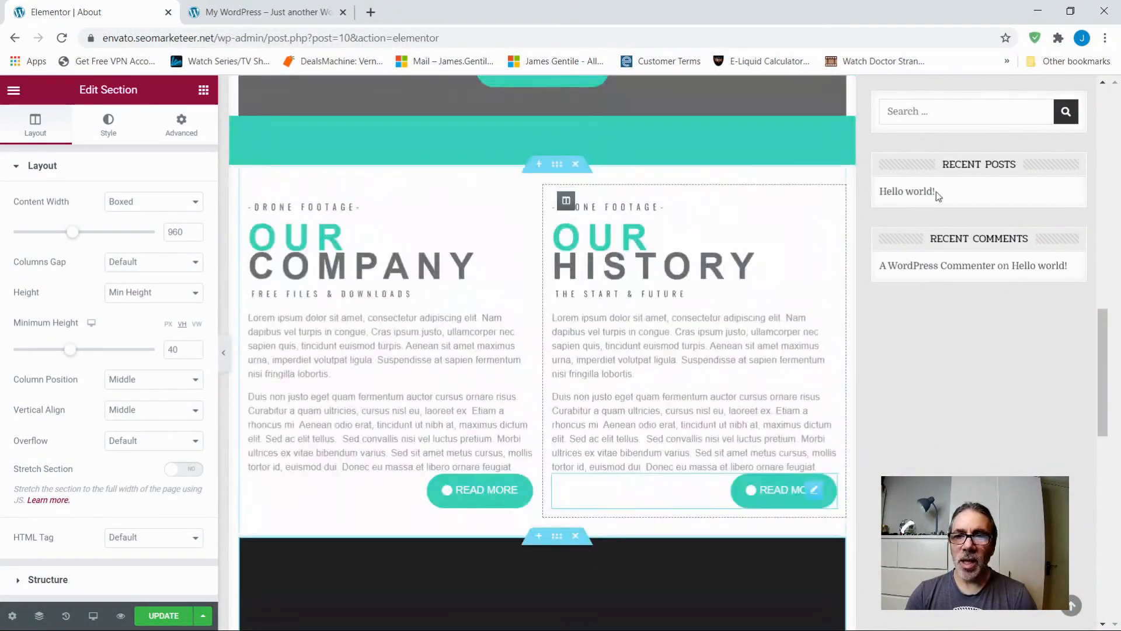
scroll(965, 255, "up", 10)
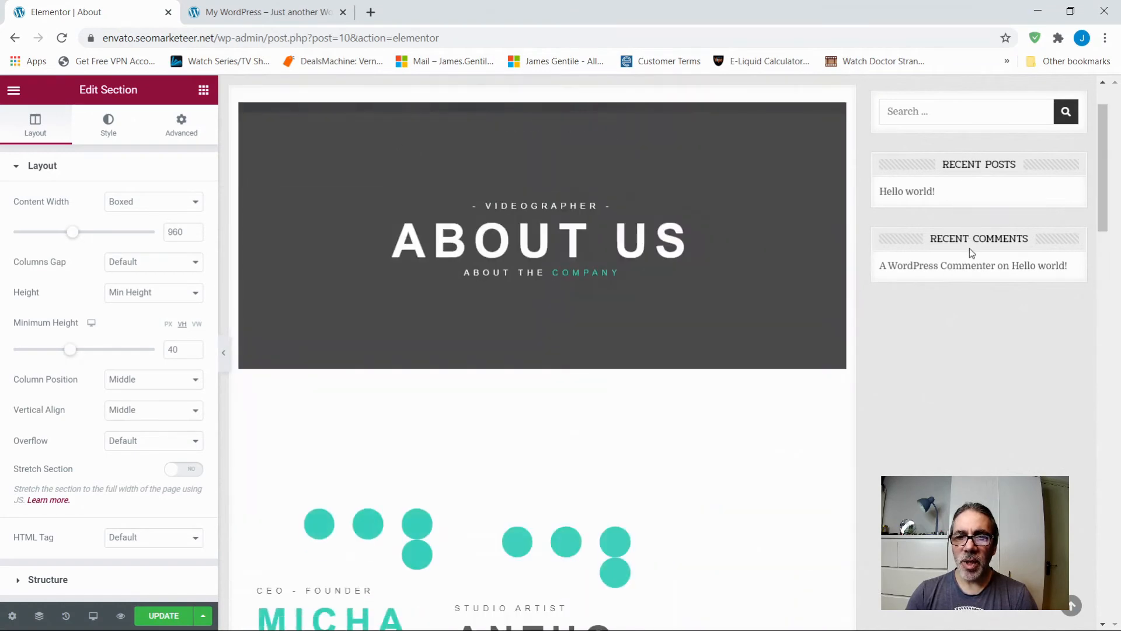
Step: Save the About page with its new template and open it on the live site to check the layout
scroll(969, 168, "up", 2)
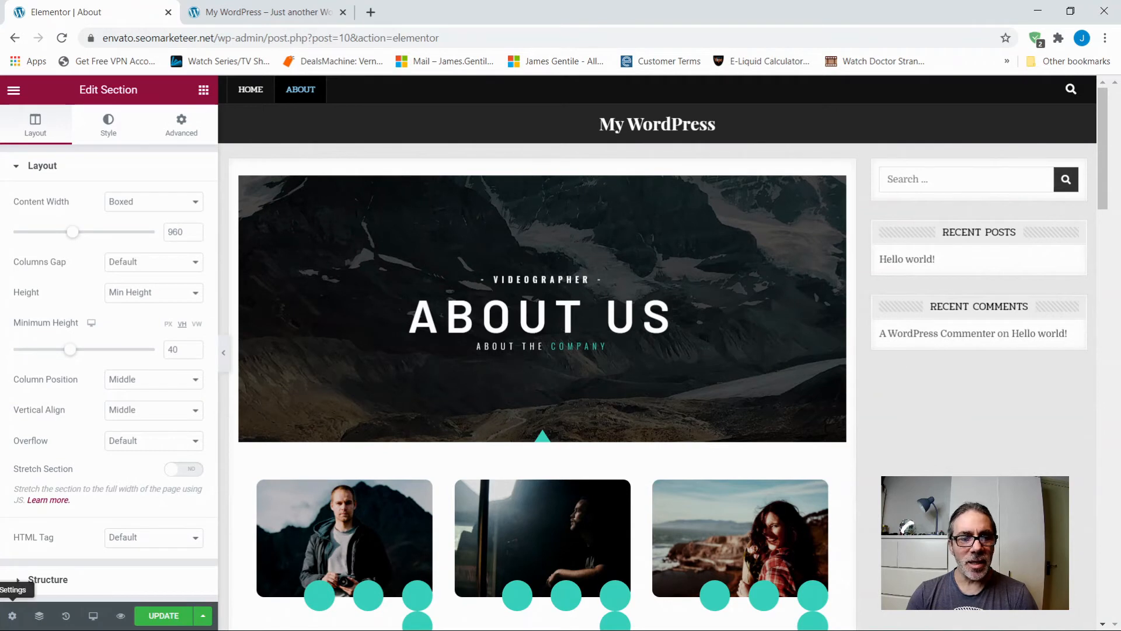
left_click(167, 615)
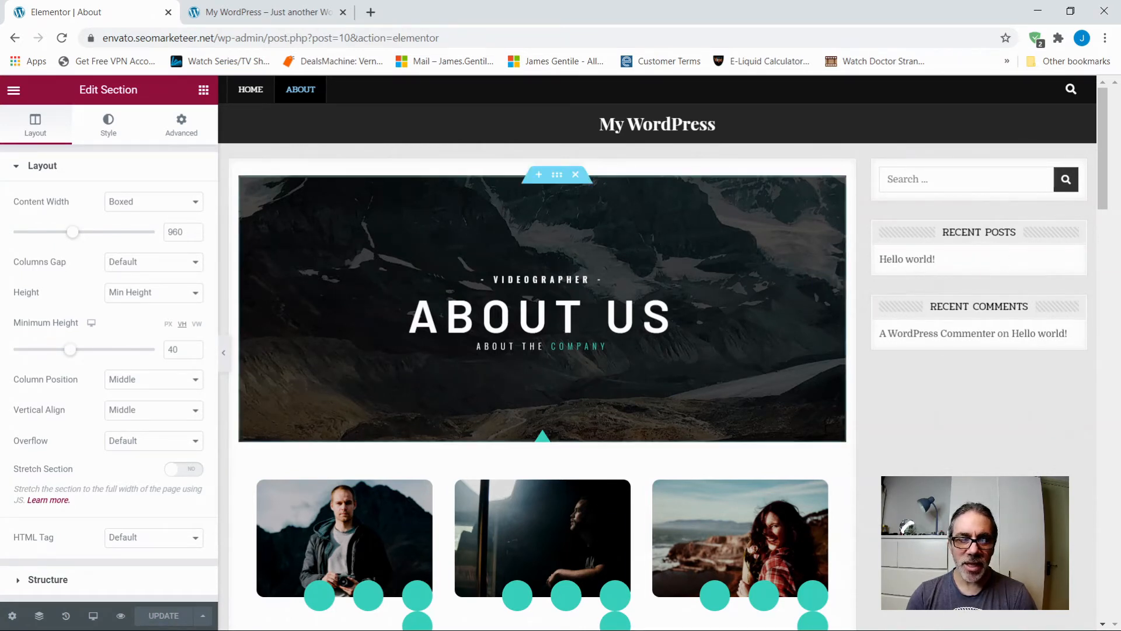
left_click(233, 12)
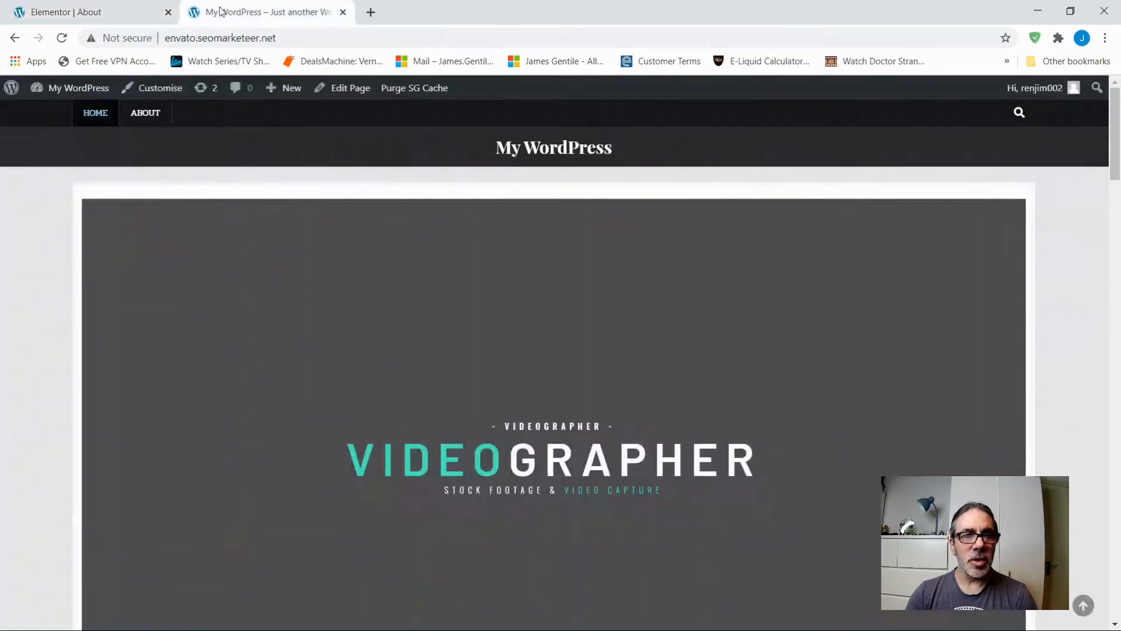
left_click(141, 113)
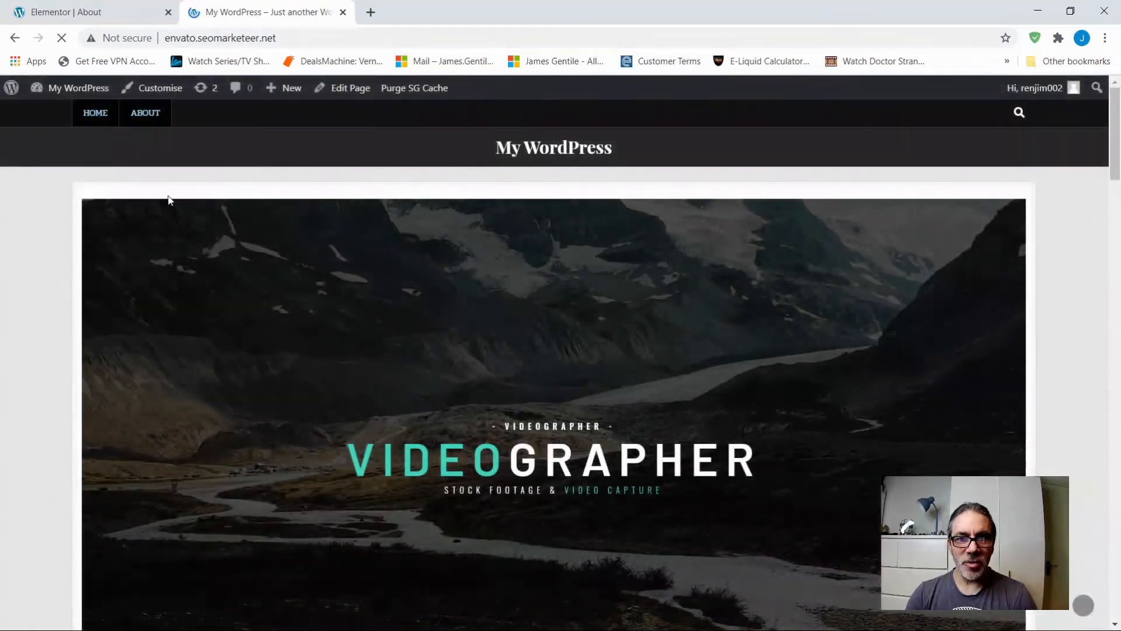
left_click(141, 115)
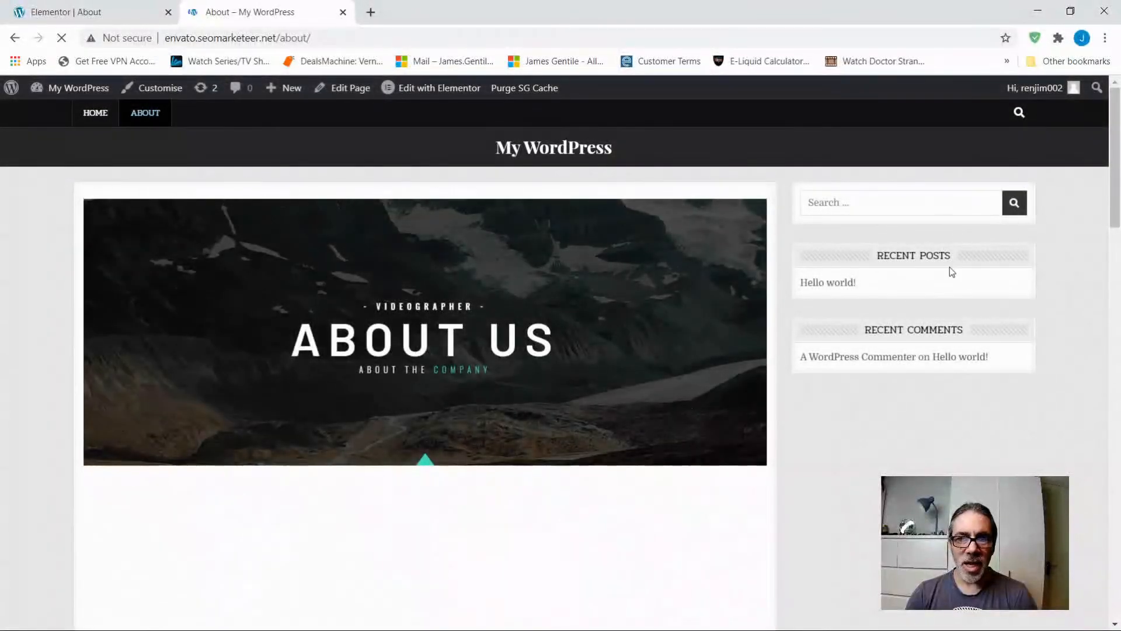
Step: Exit the Elementor editor of the About page and return to the dashboard's list of pages
left_click(70, 12)
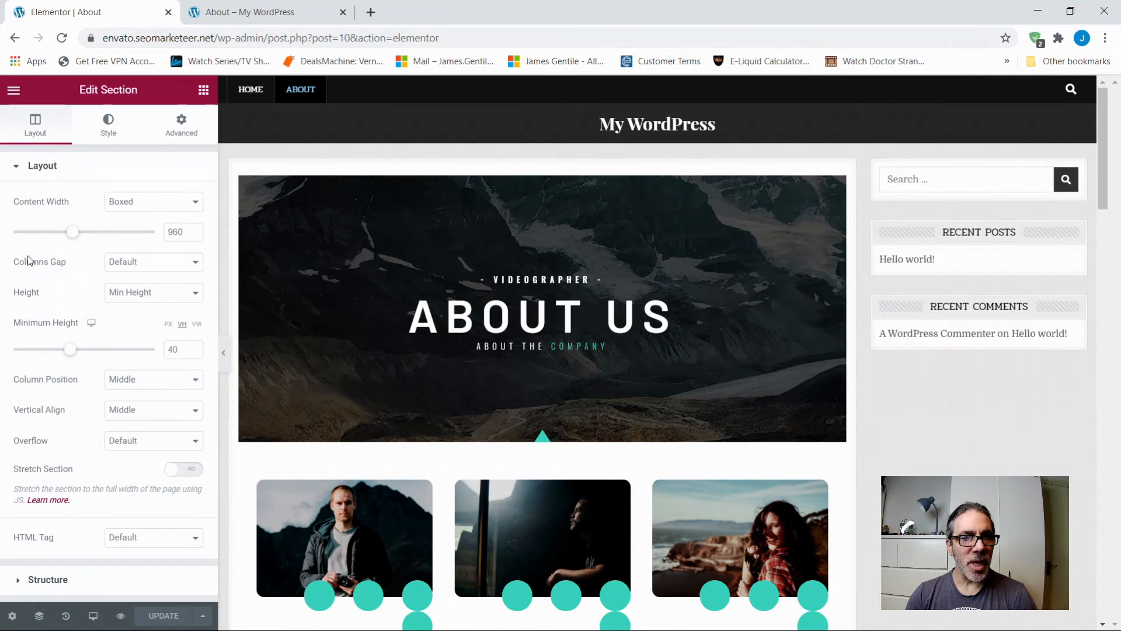
left_click(14, 90)
left_click(76, 348)
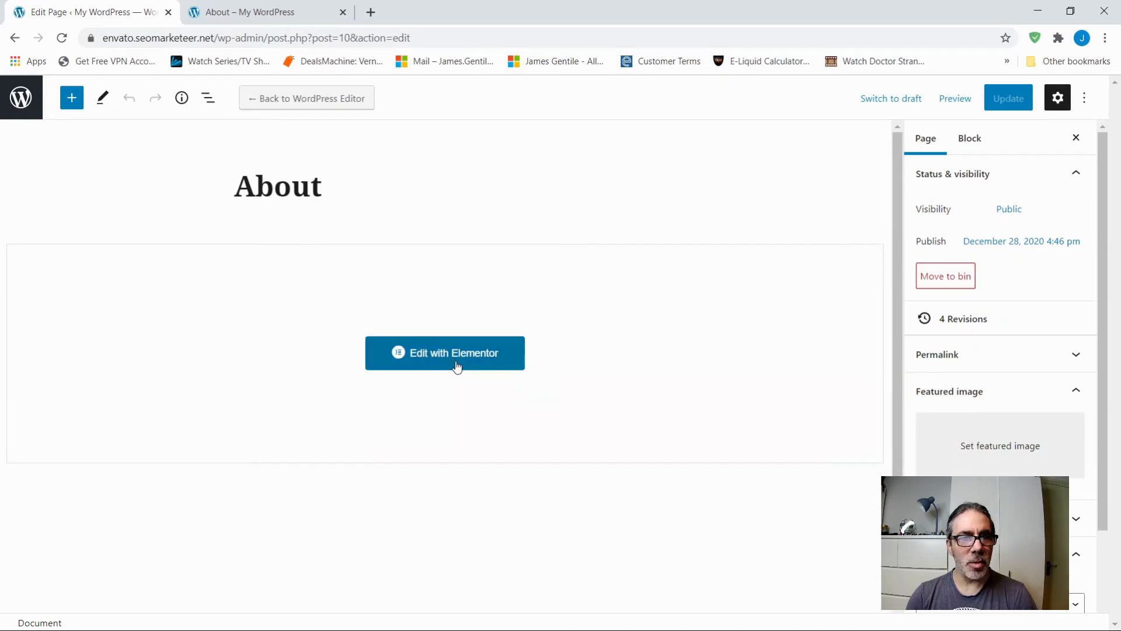
left_click(20, 98)
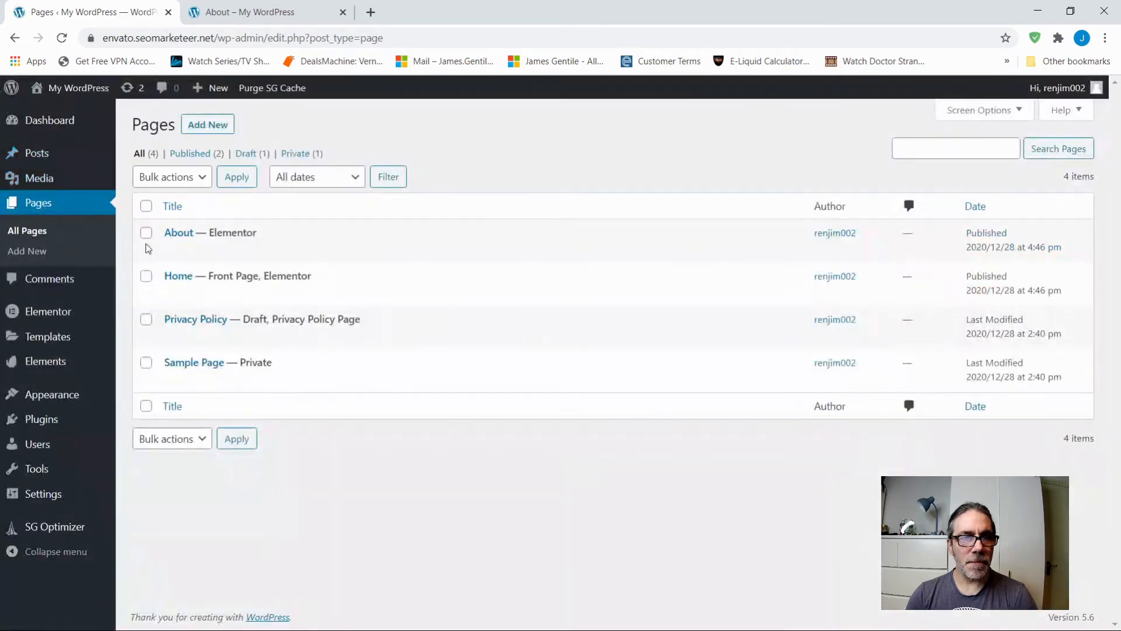
Step: Add a new page titled "Video Product" and publish it with public visibility
left_click(209, 130)
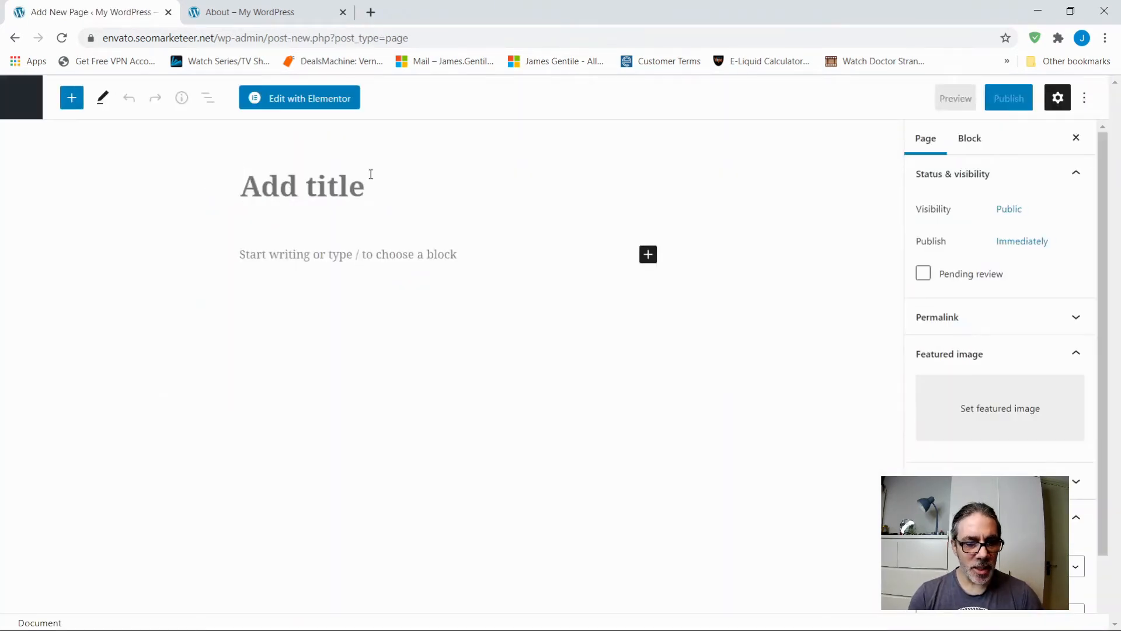
type("Video ")
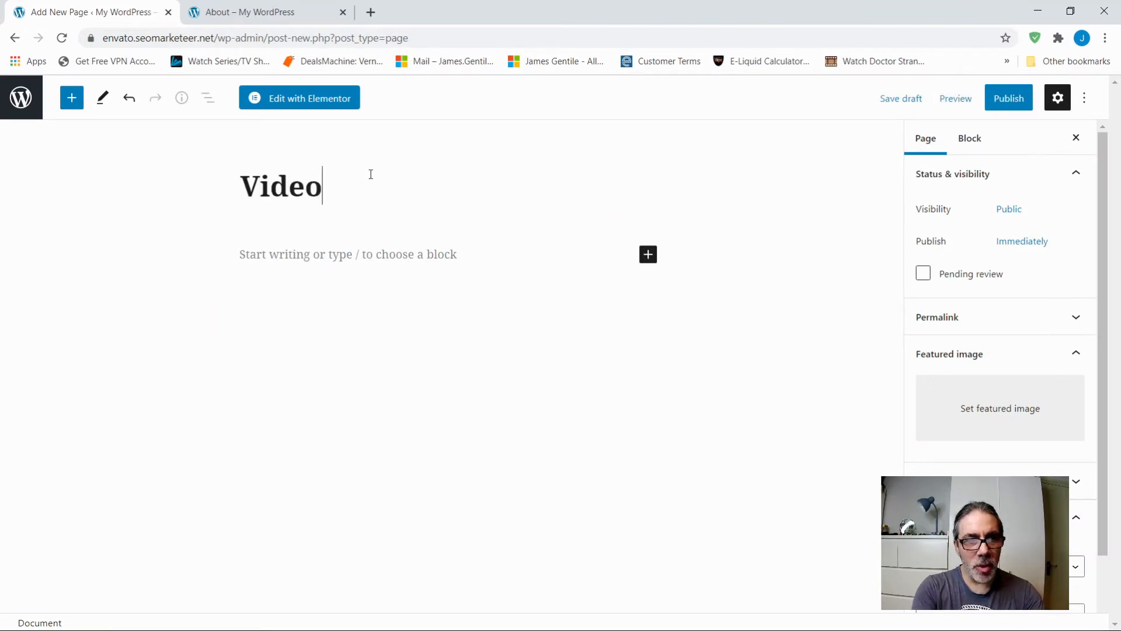
type("Proc")
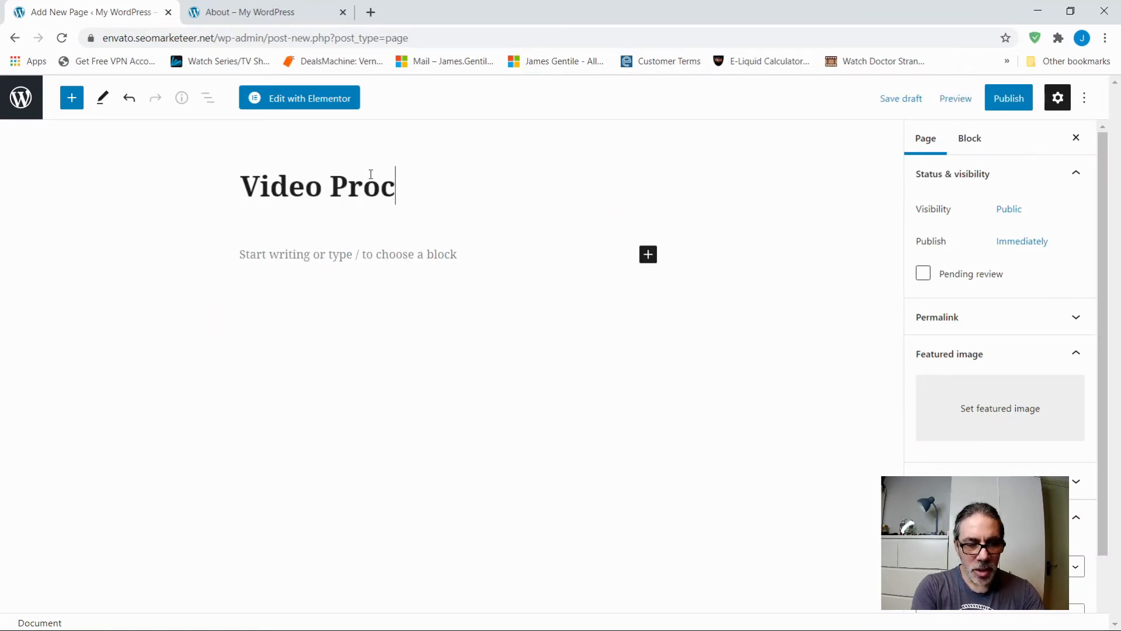
type("ut")
key("BackSpace")
key("BackSpace")
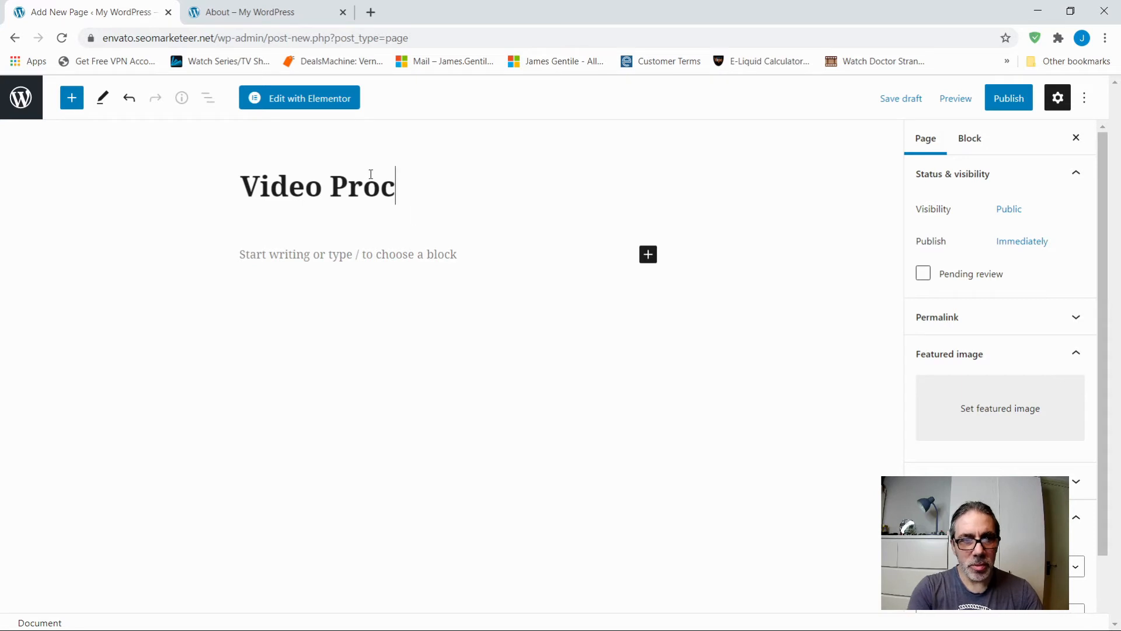
type("duct")
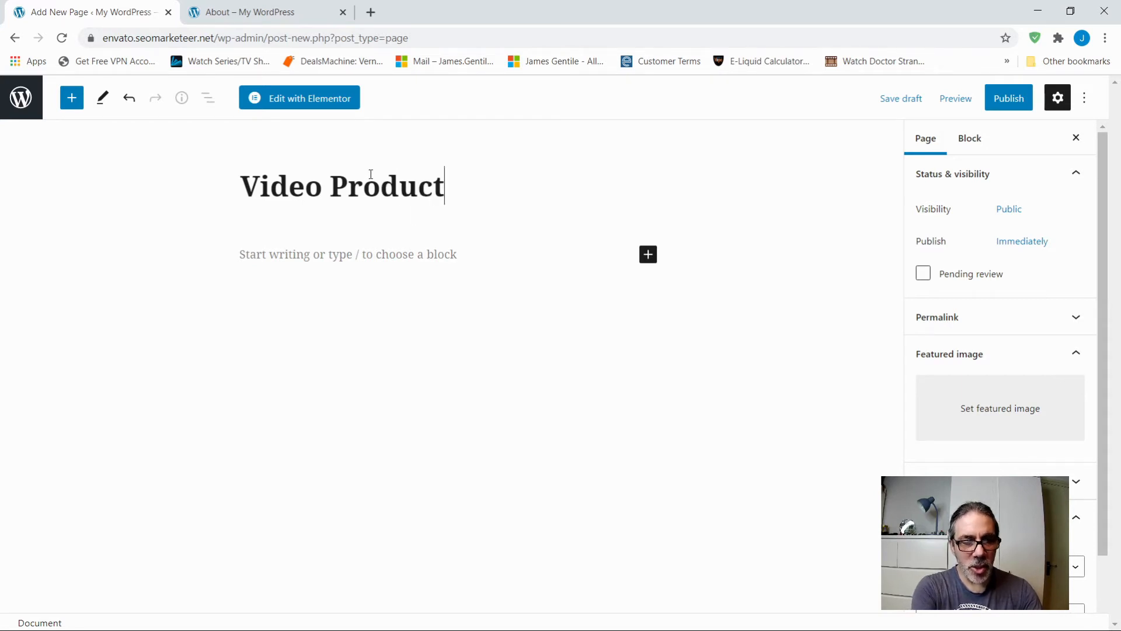
left_click(1006, 103)
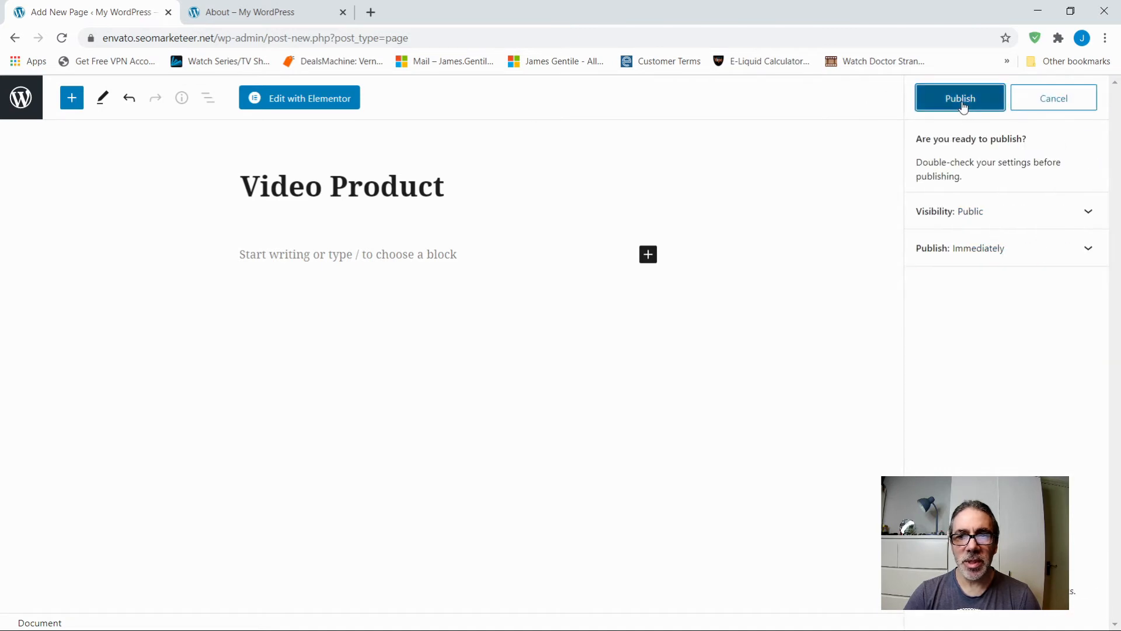
left_click(962, 104)
Step: Open the Video Product page in Elementor and bring up the installed Videographer kit's templates from Envato Elements
left_click(293, 103)
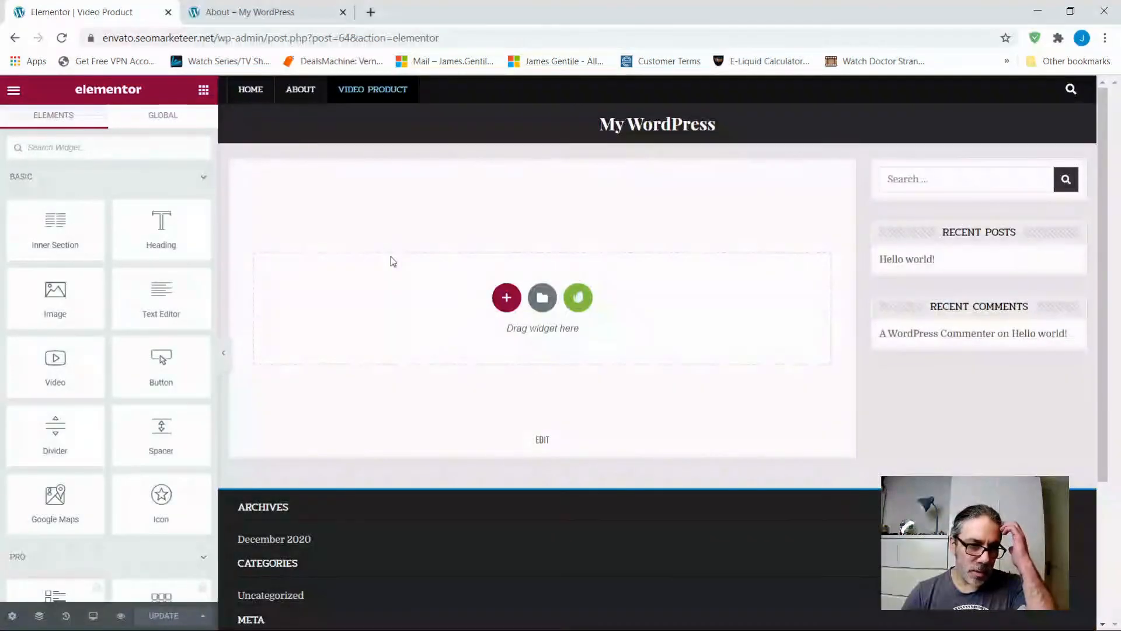
left_click(578, 297)
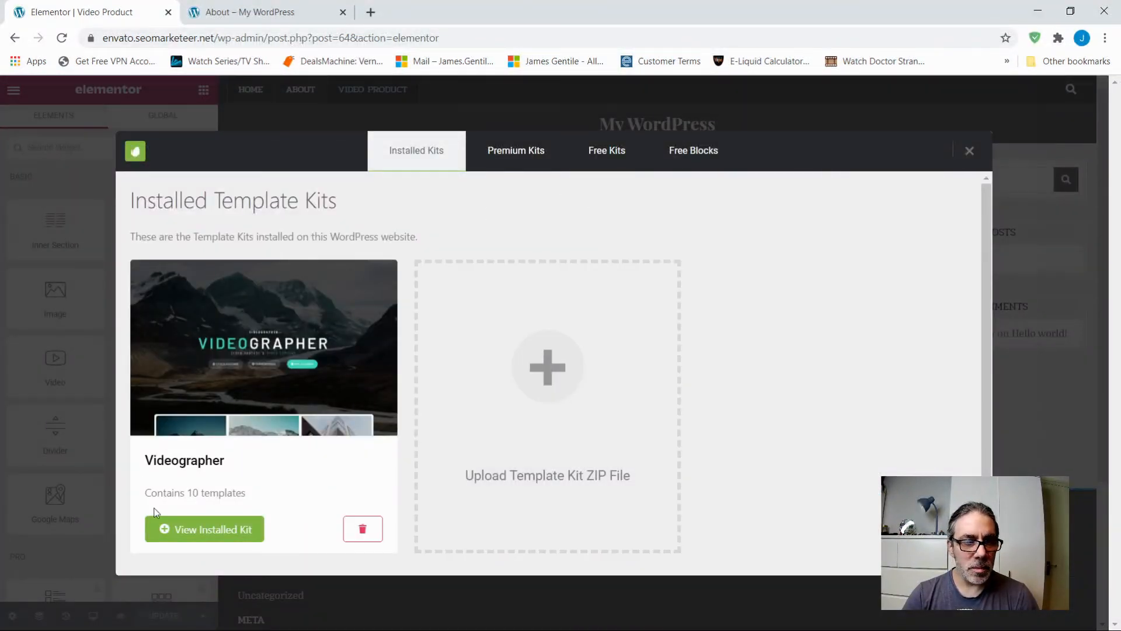
left_click(224, 538)
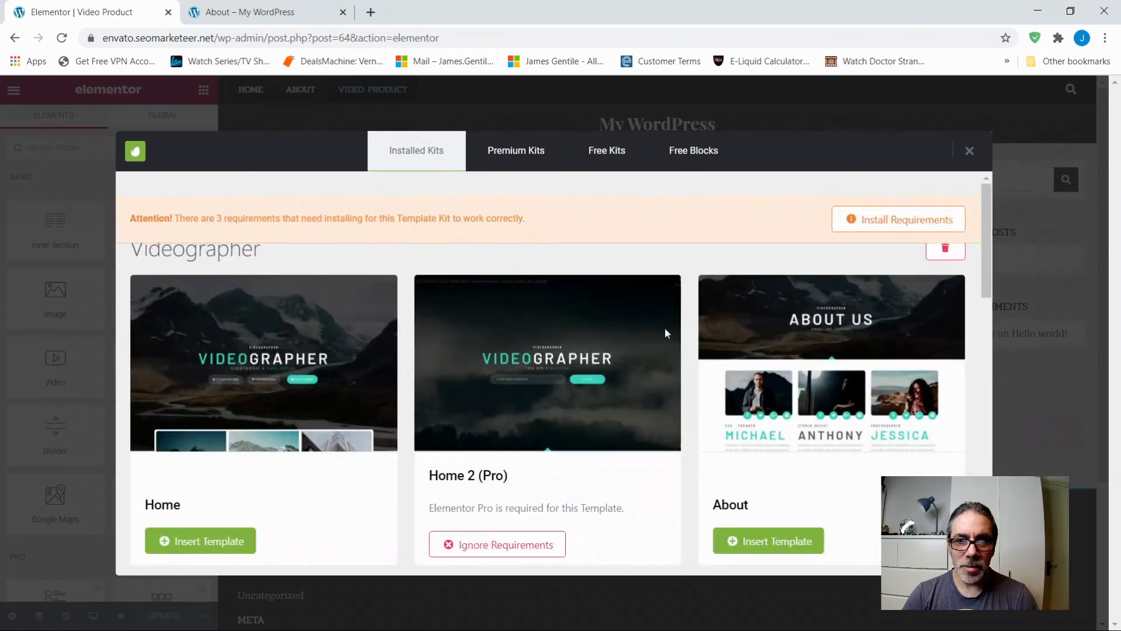
Step: Browse the Videographer kit's templates and insert the Video Single template into the Video Product page
scroll(657, 336, "down", 5)
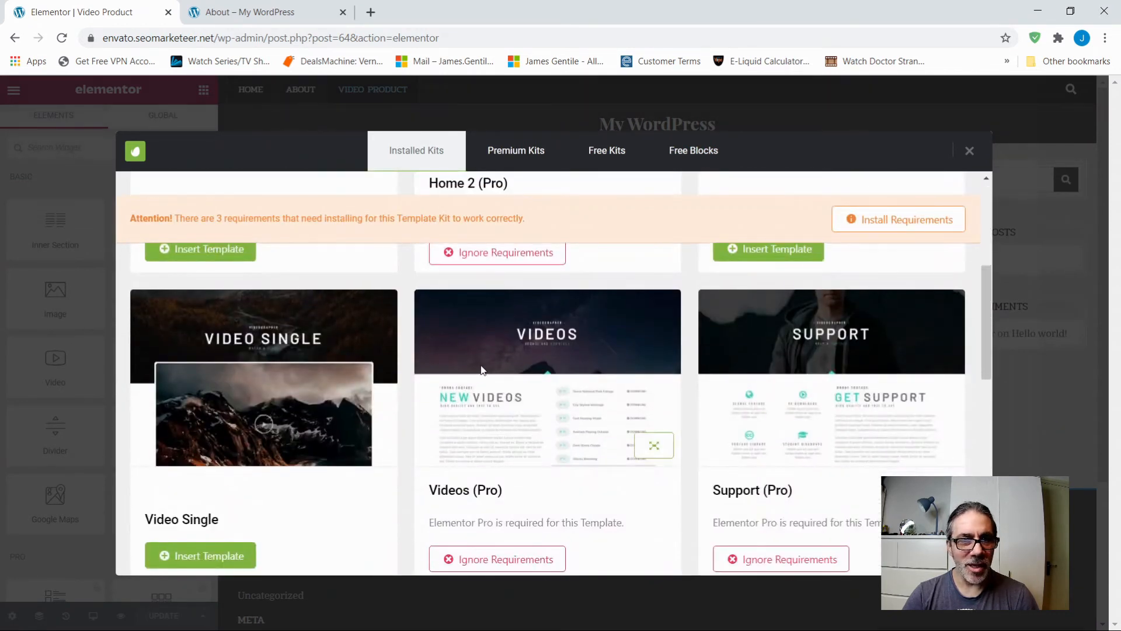
scroll(476, 370, "down", 1)
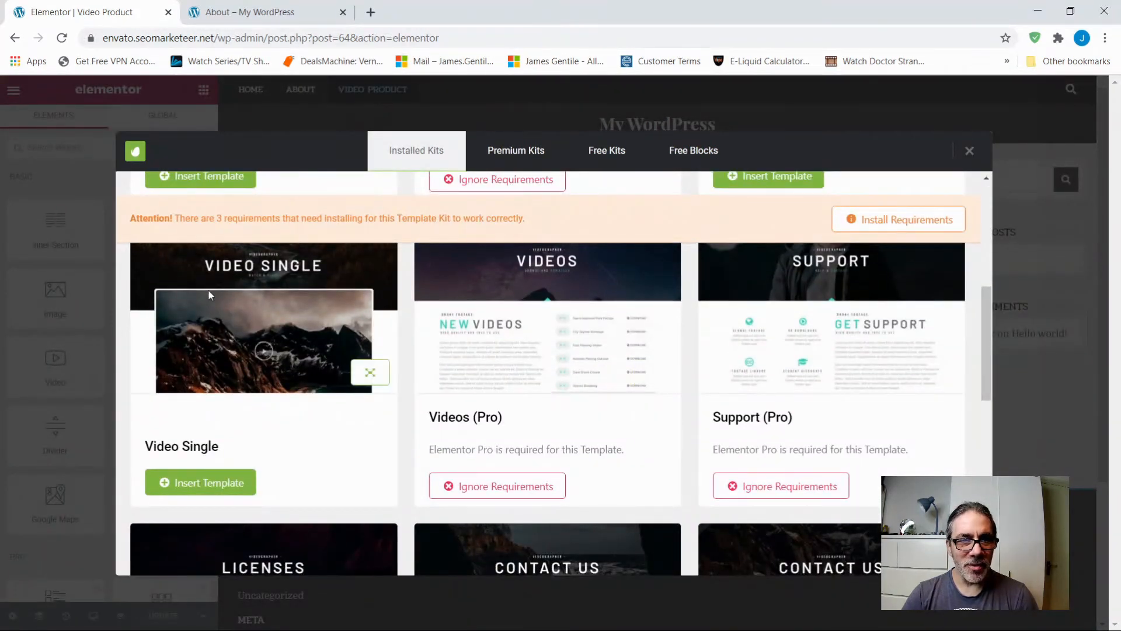
scroll(327, 373, "down", 2)
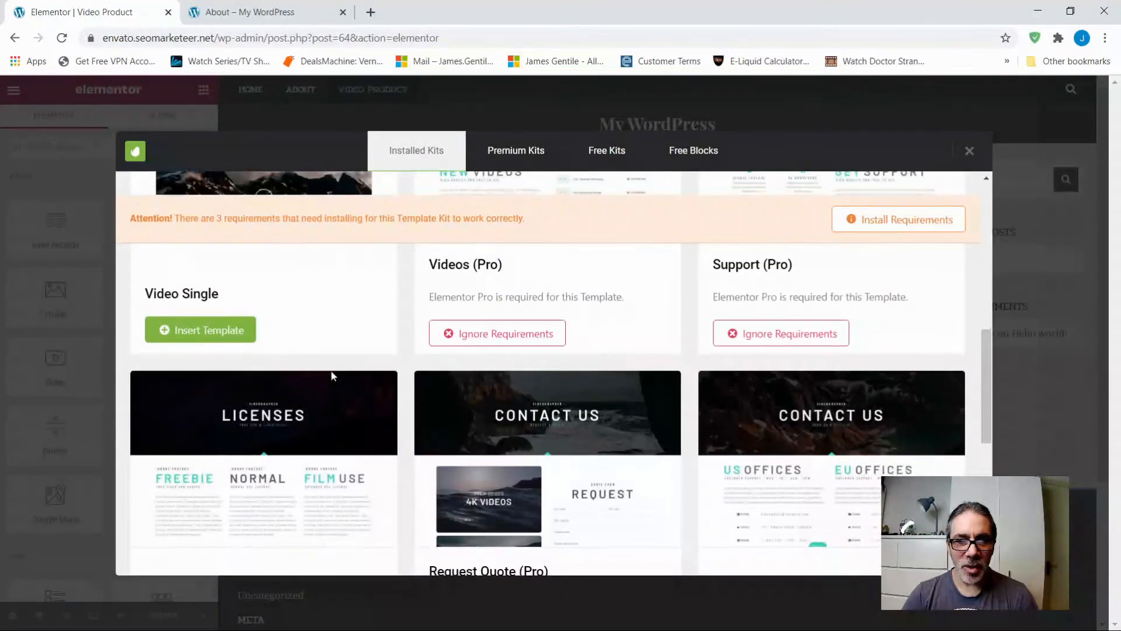
scroll(331, 376, "down", 5)
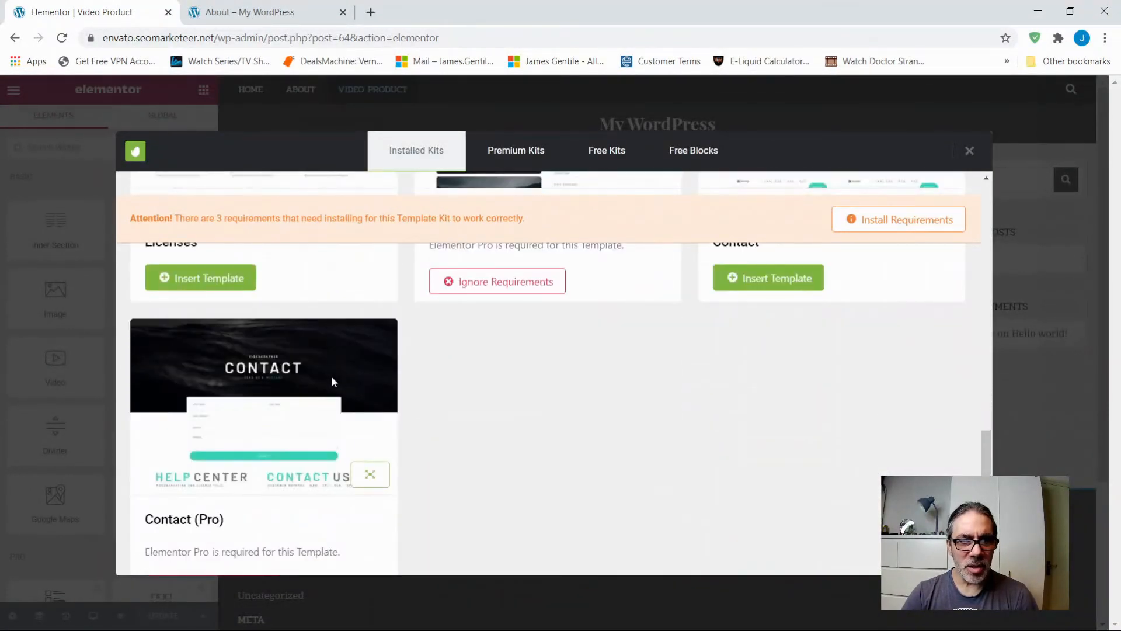
scroll(331, 376, "up", 4)
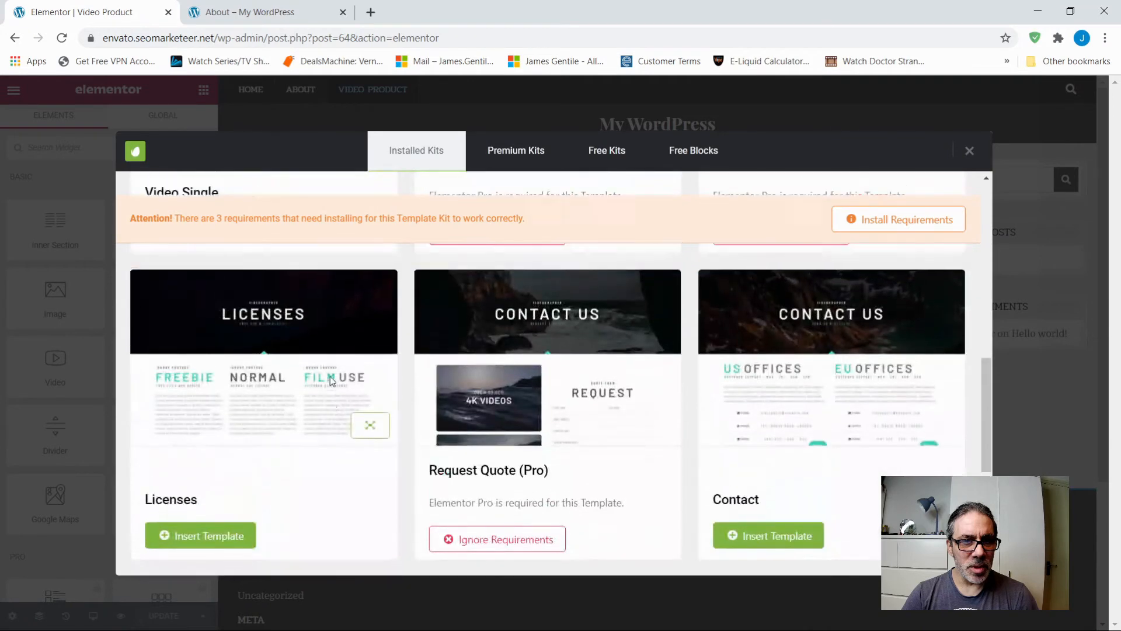
scroll(330, 379, "up", 8)
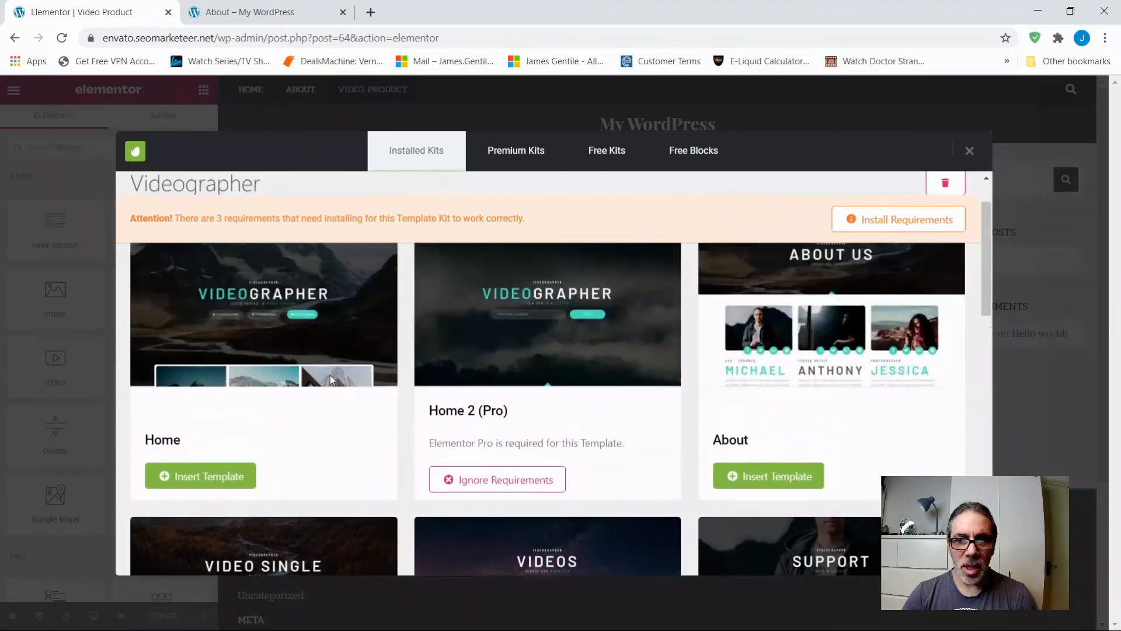
scroll(329, 372, "down", 3)
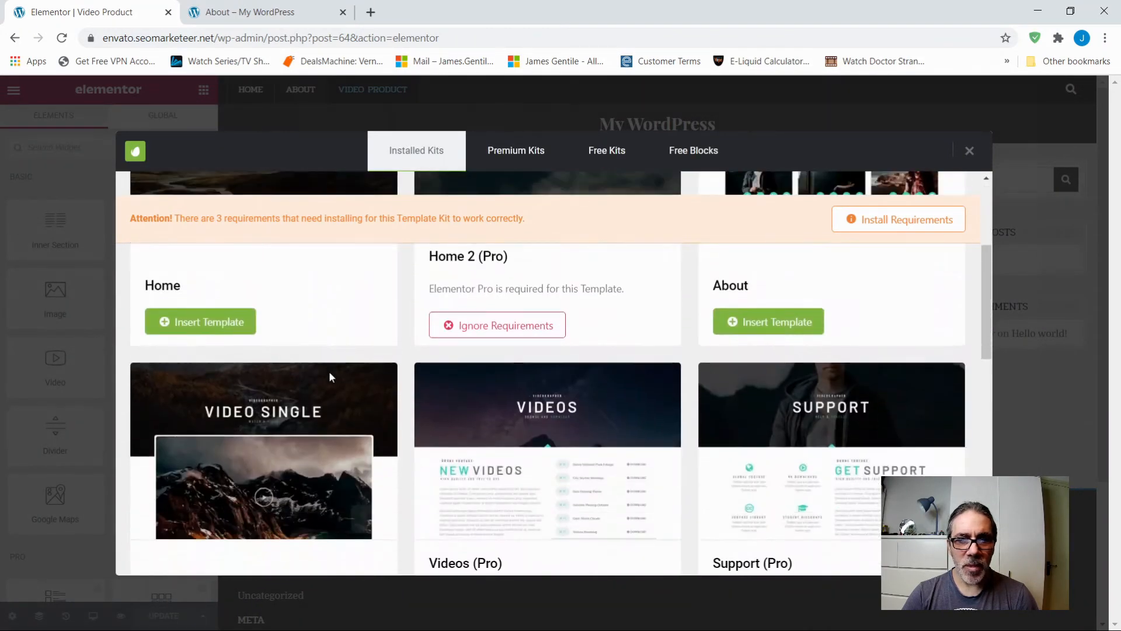
scroll(329, 375, "down", 1)
scroll(322, 371, "down", 1)
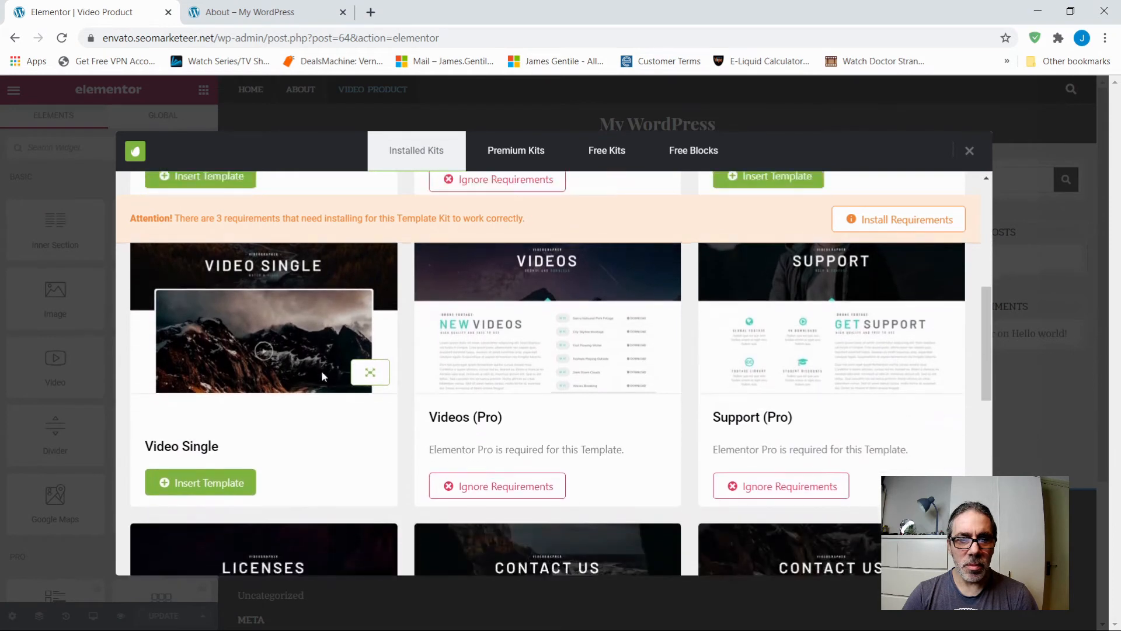
left_click(198, 484)
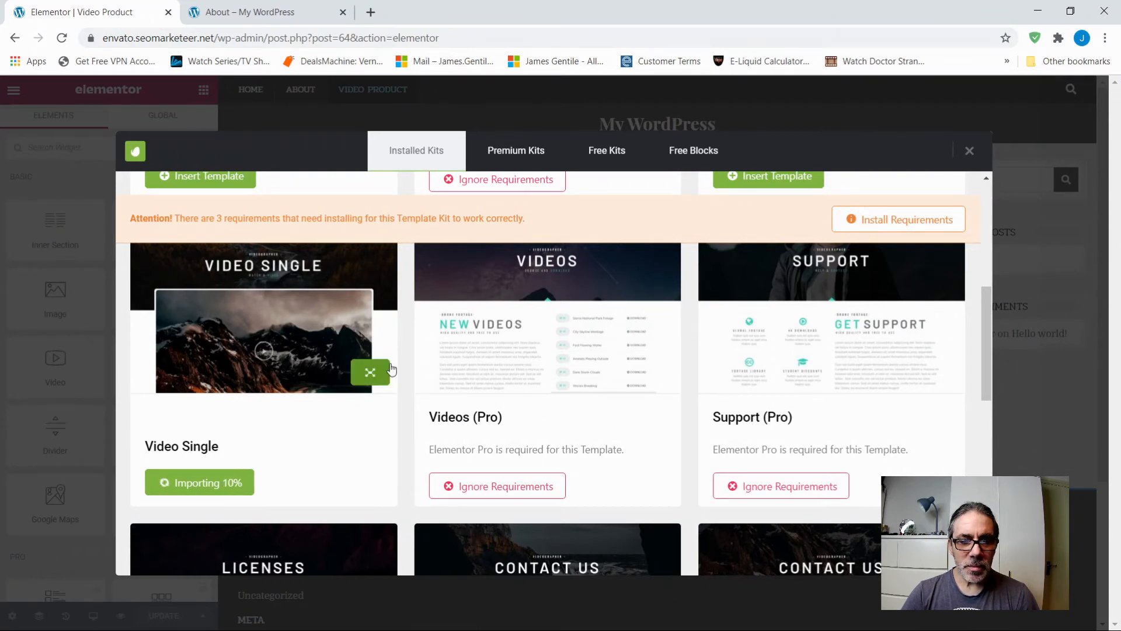
scroll(701, 374, "down", 1)
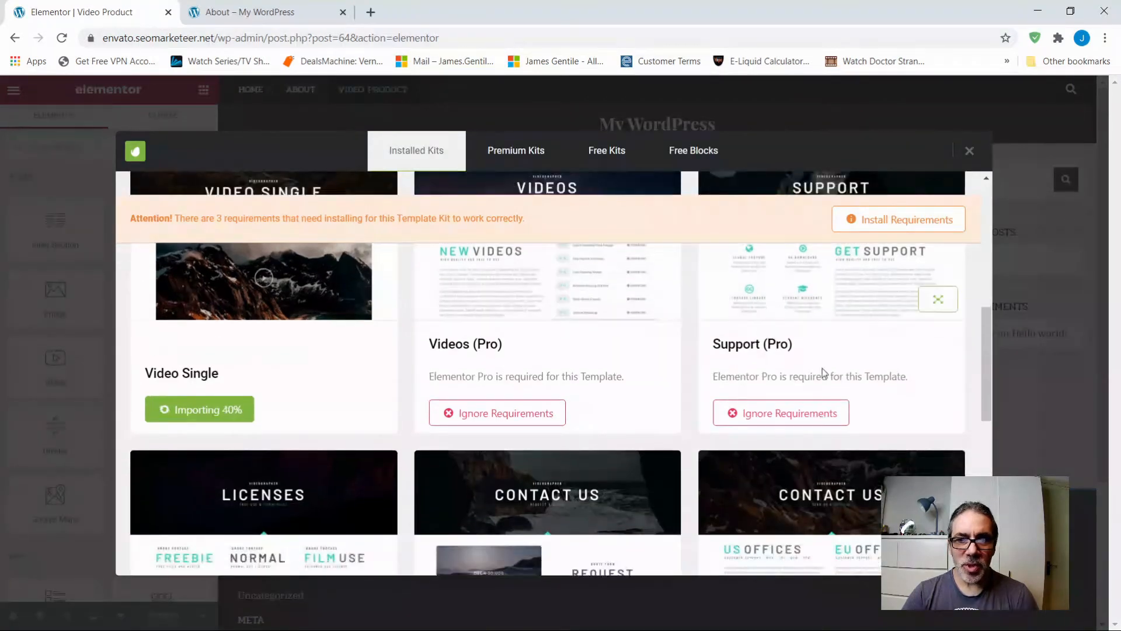
scroll(721, 485, "down", 2)
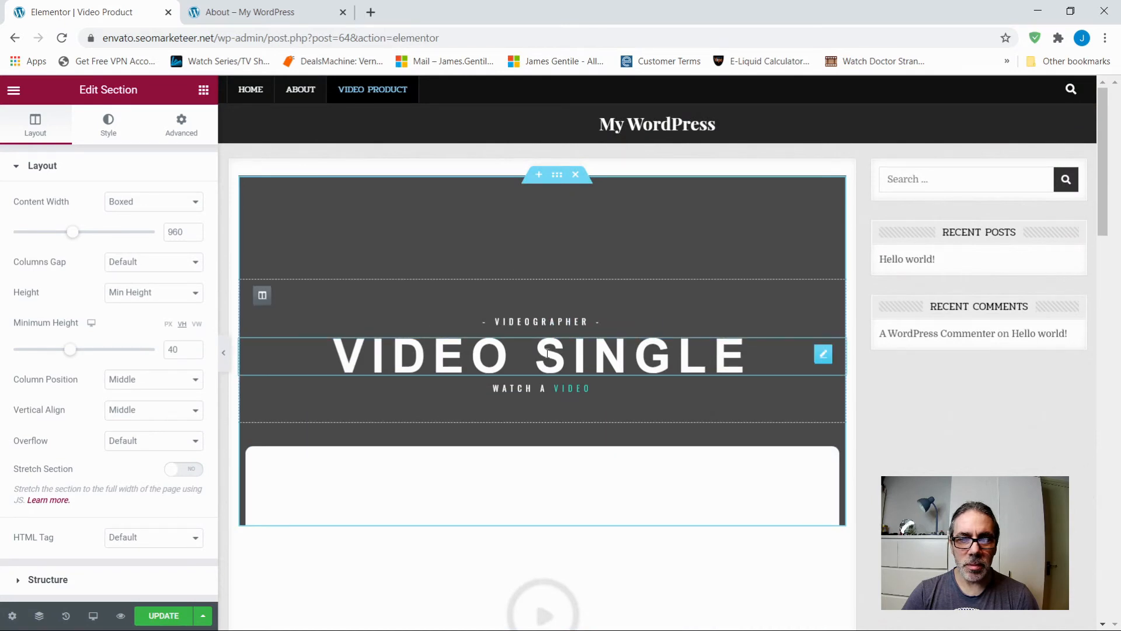
Step: Change the banner's main heading to "video product" and look through the page's video, Buy Online and videographer sections
left_click(824, 357)
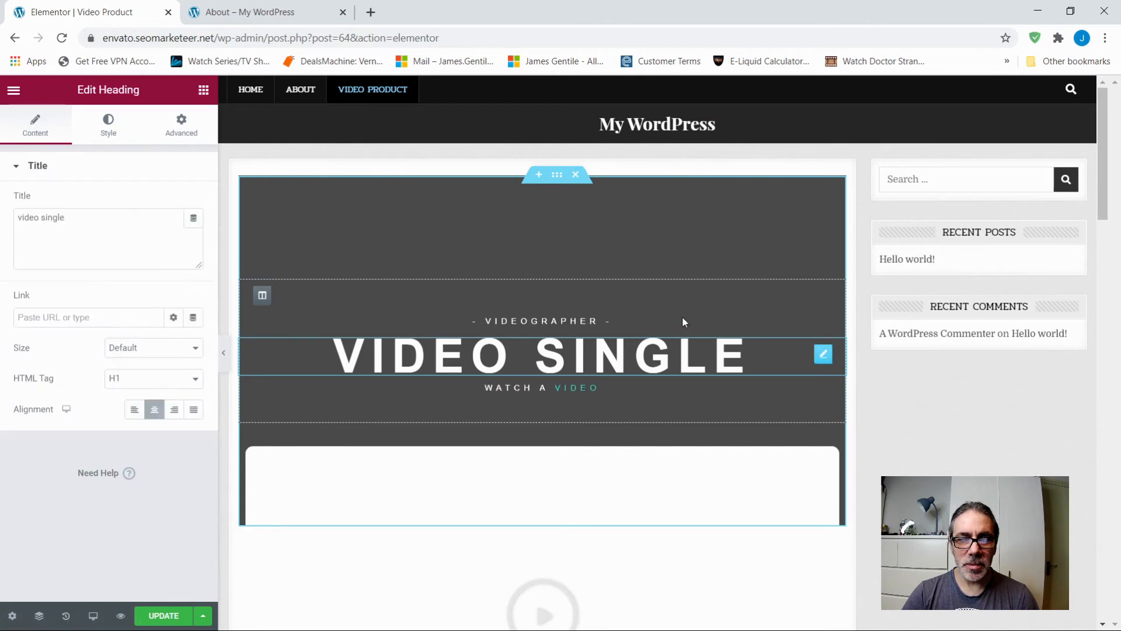
double_click(45, 220)
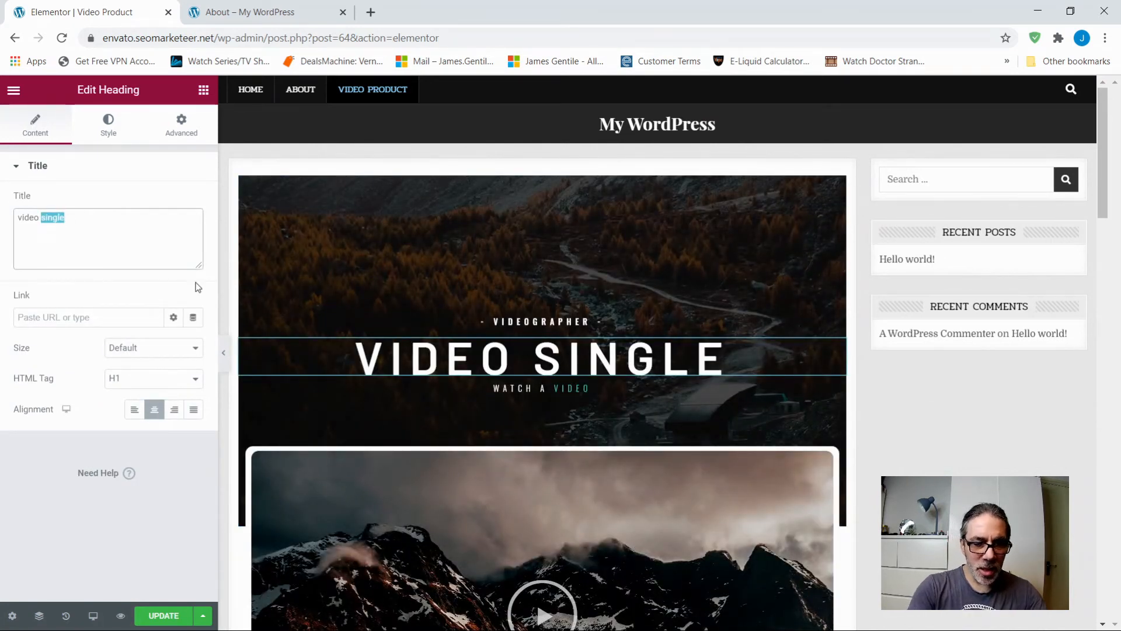
type("product")
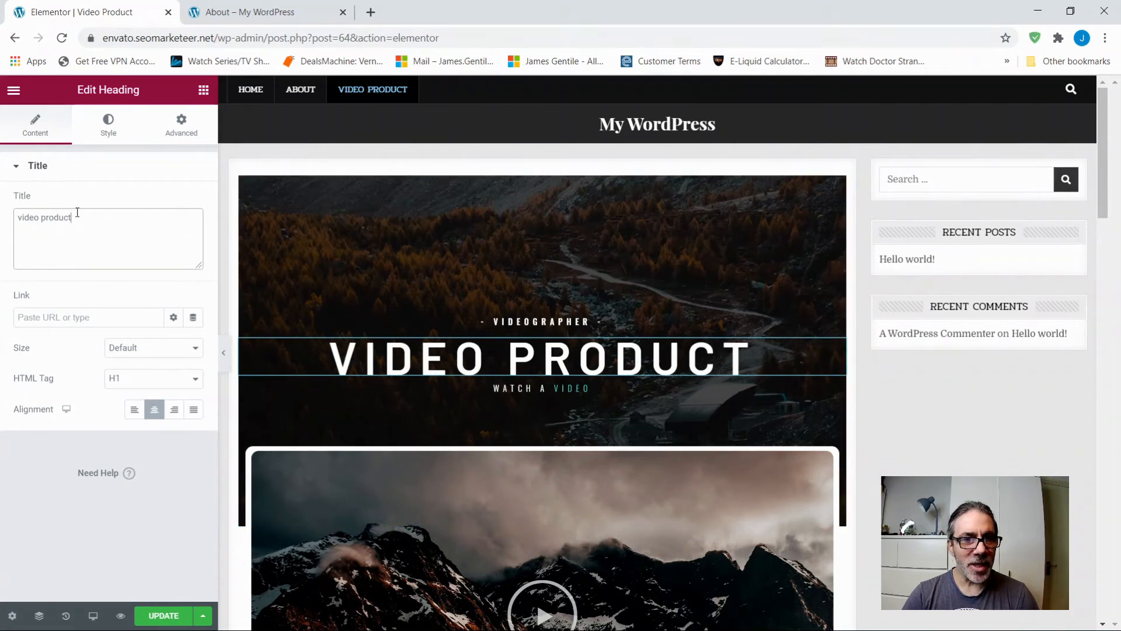
scroll(637, 437, "down", 6)
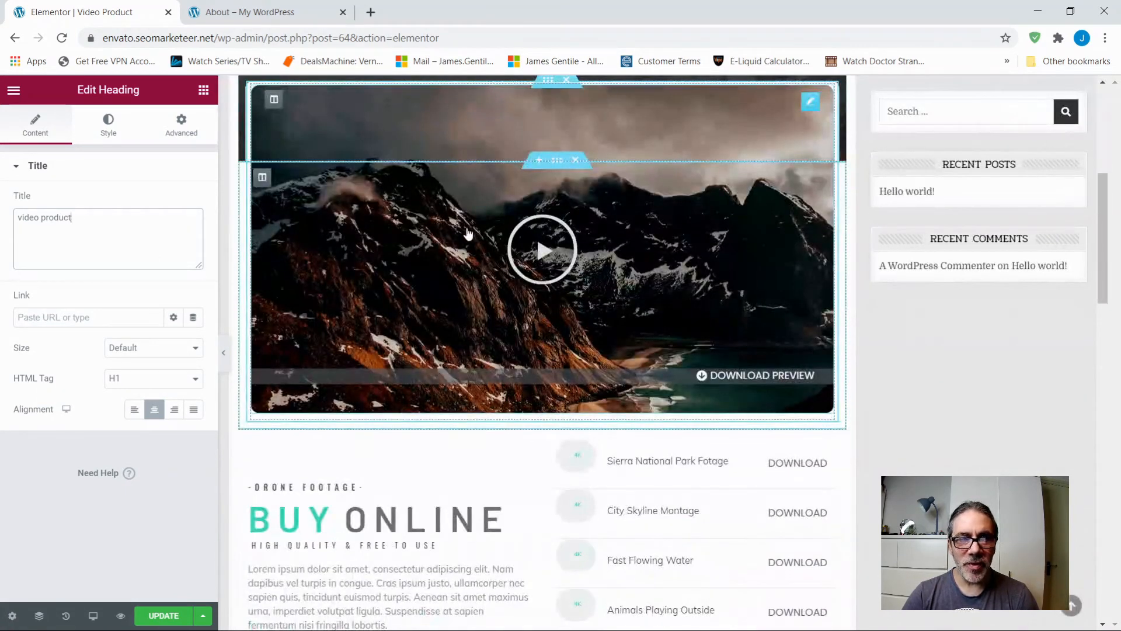
scroll(424, 365, "down", 3)
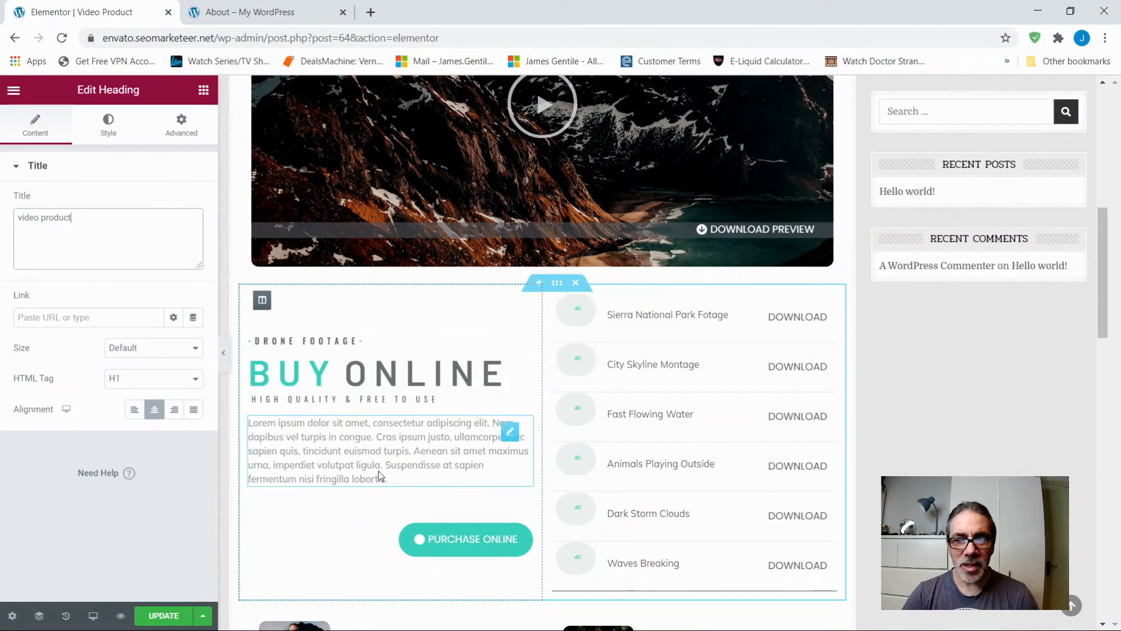
scroll(378, 470, "down", 5)
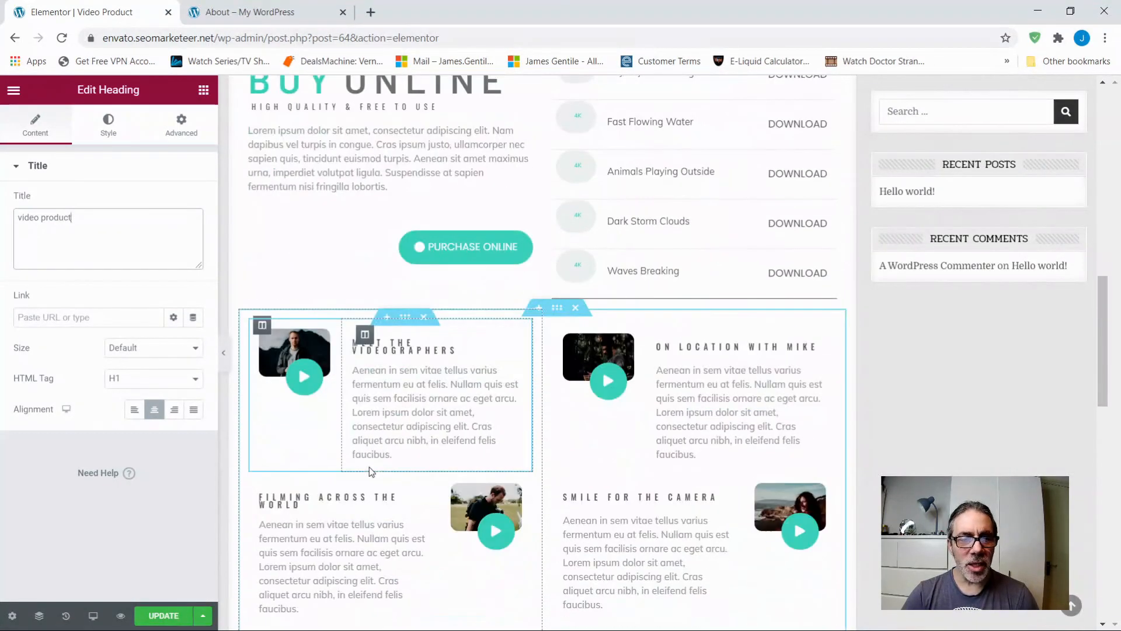
scroll(369, 471, "down", 1)
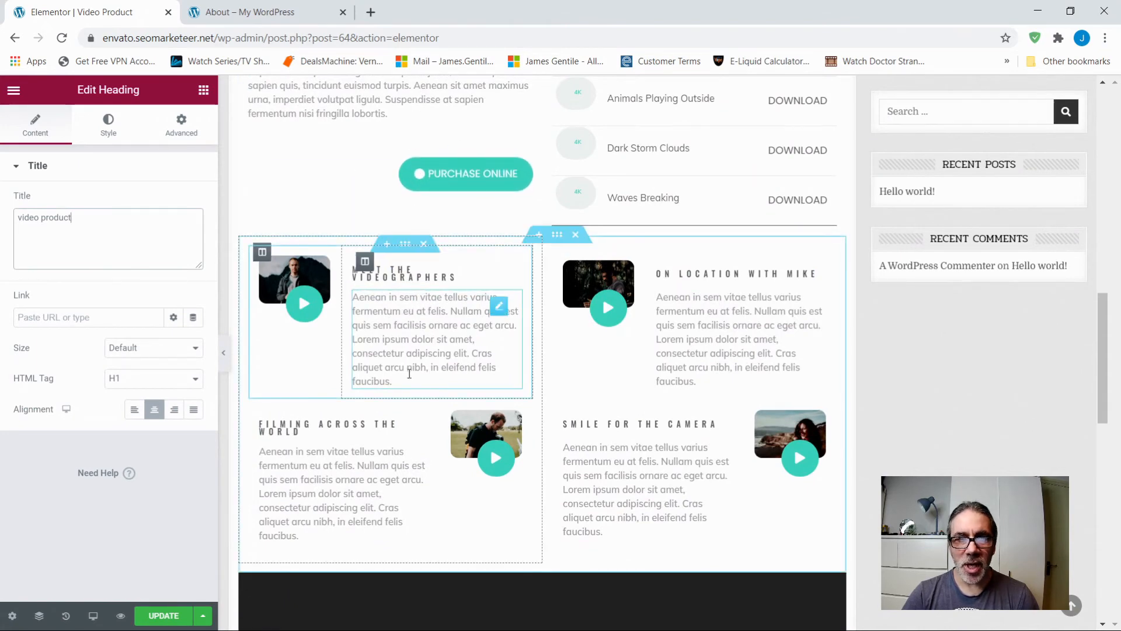
Step: Save the Video Product page, review its sections down to Licenses, and exit Elementor to the dashboard
scroll(325, 410, "up", 1)
scroll(325, 409, "up", 6)
key("ctrl+s")
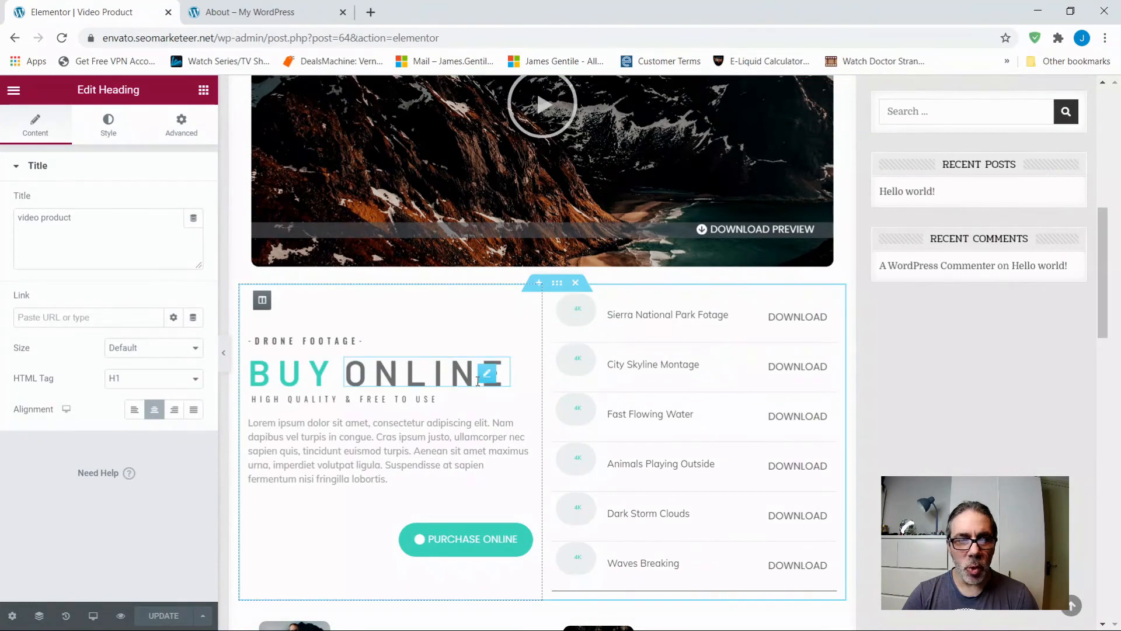
scroll(475, 379, "down", 5)
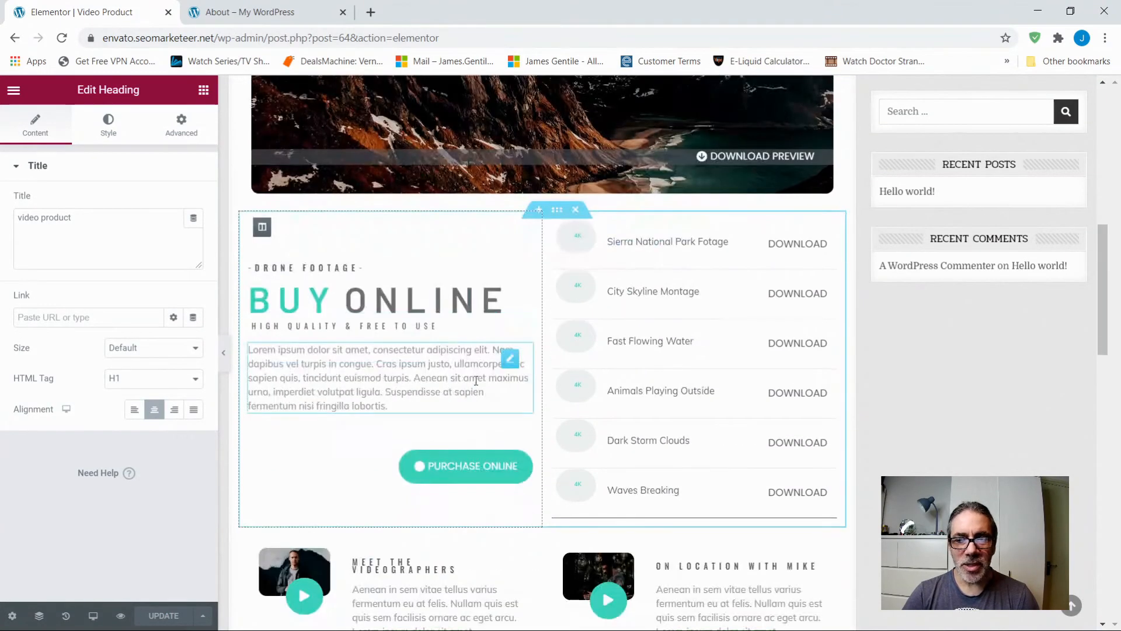
scroll(475, 380, "down", 7)
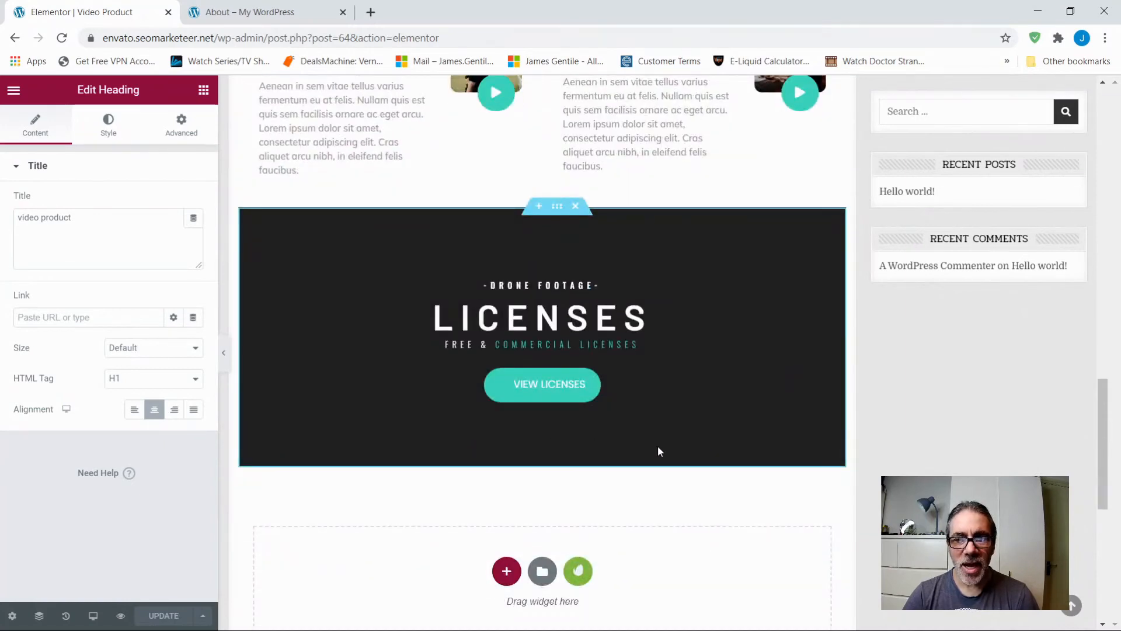
scroll(685, 419, "up", 15)
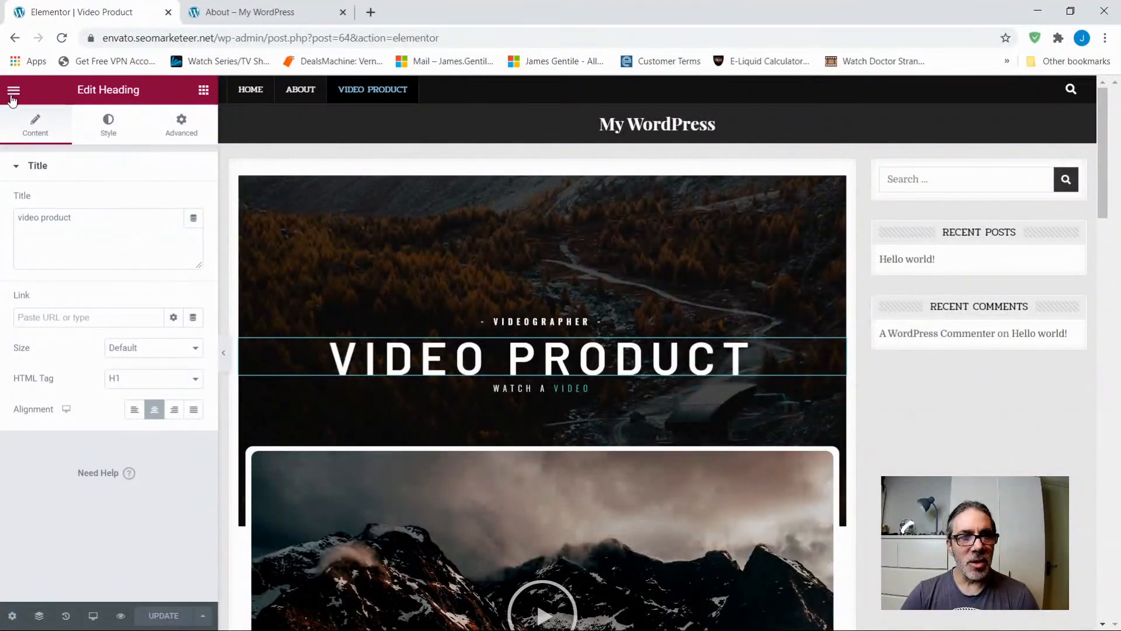
left_click(13, 91)
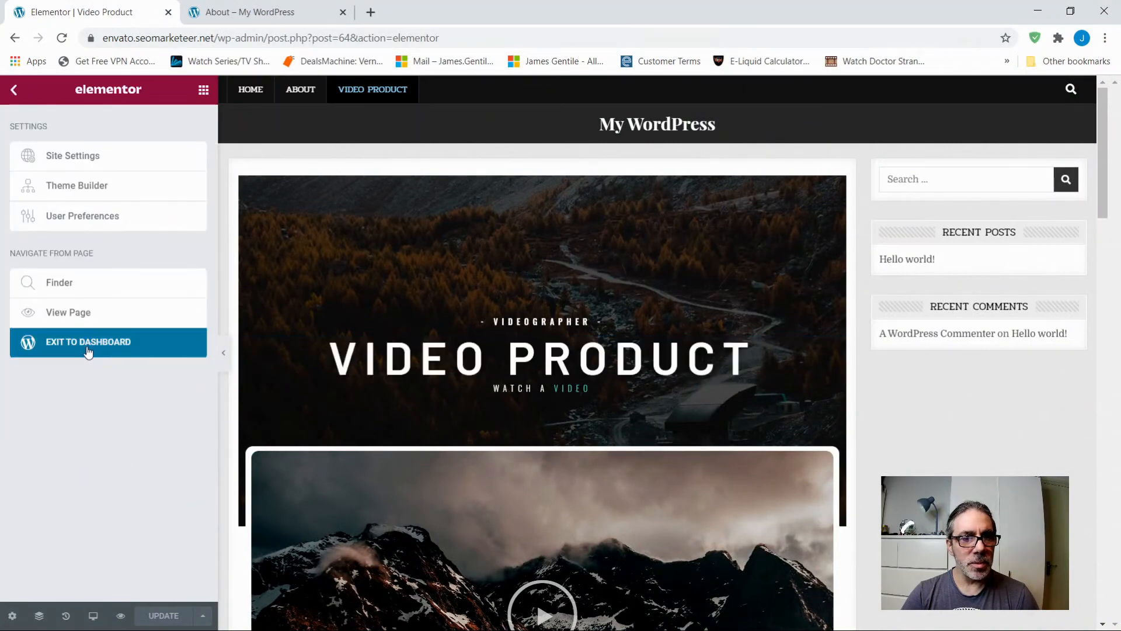
Step: Open the Video Product page on the live site and look through it from the banner to the footer
left_click(249, 13)
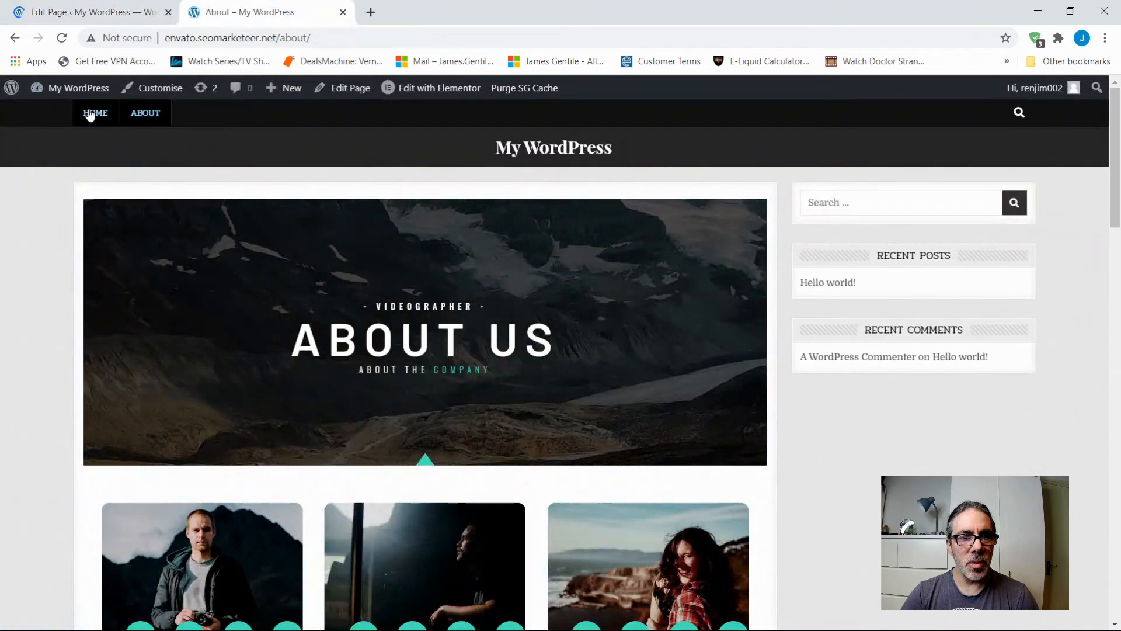
left_click(89, 115)
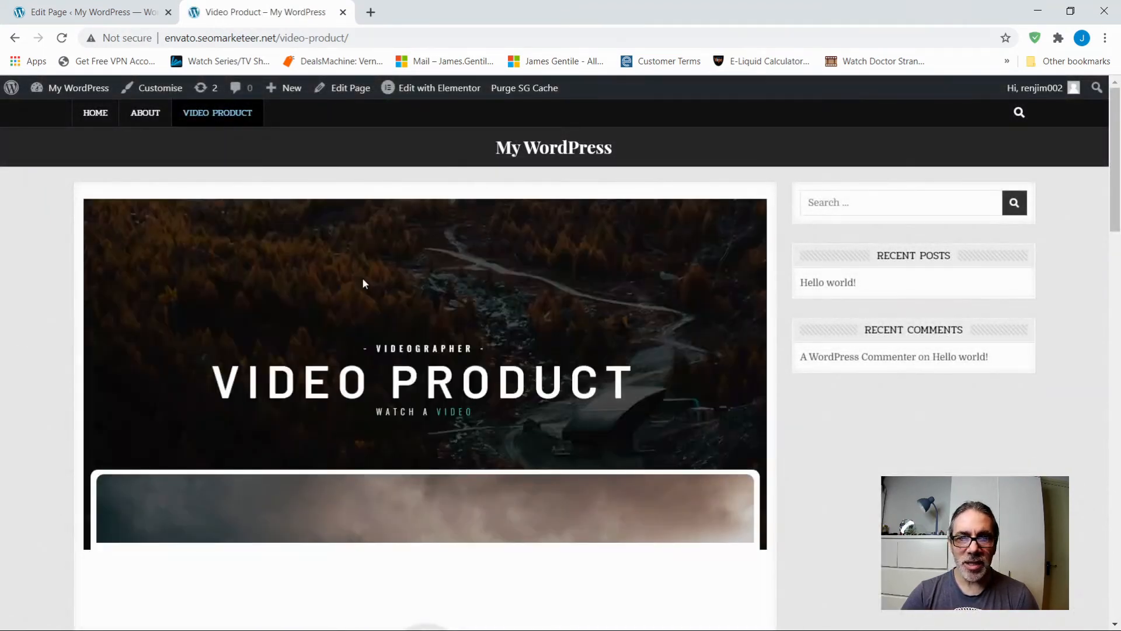
scroll(434, 379, "down", 15)
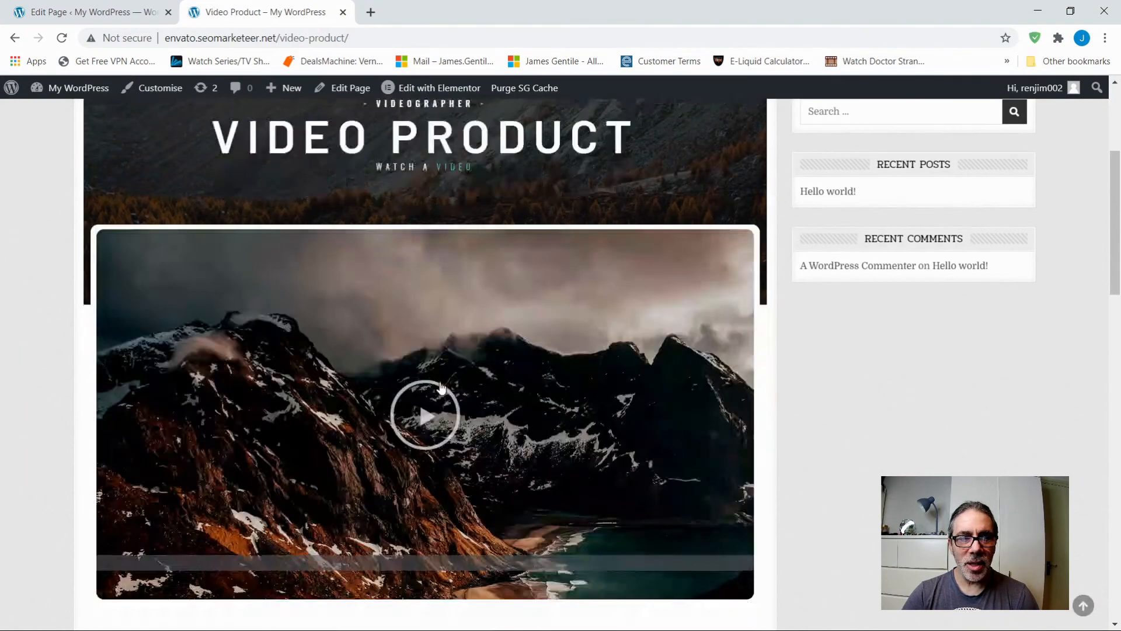
scroll(442, 385, "down", 6)
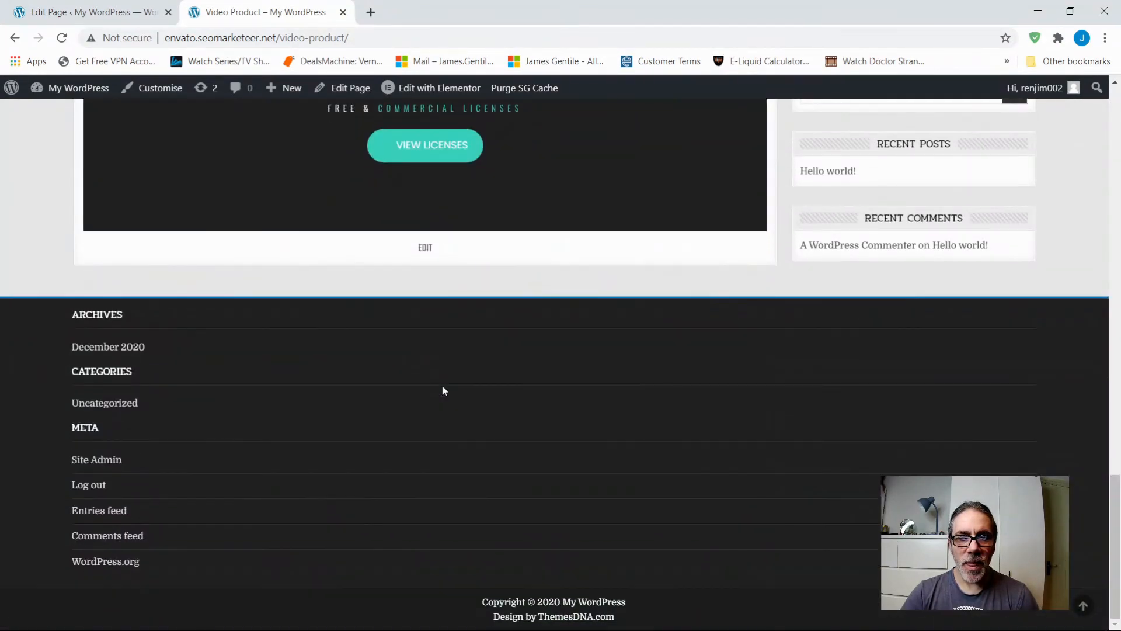
scroll(442, 384, "up", 5)
scroll(426, 386, "up", 16)
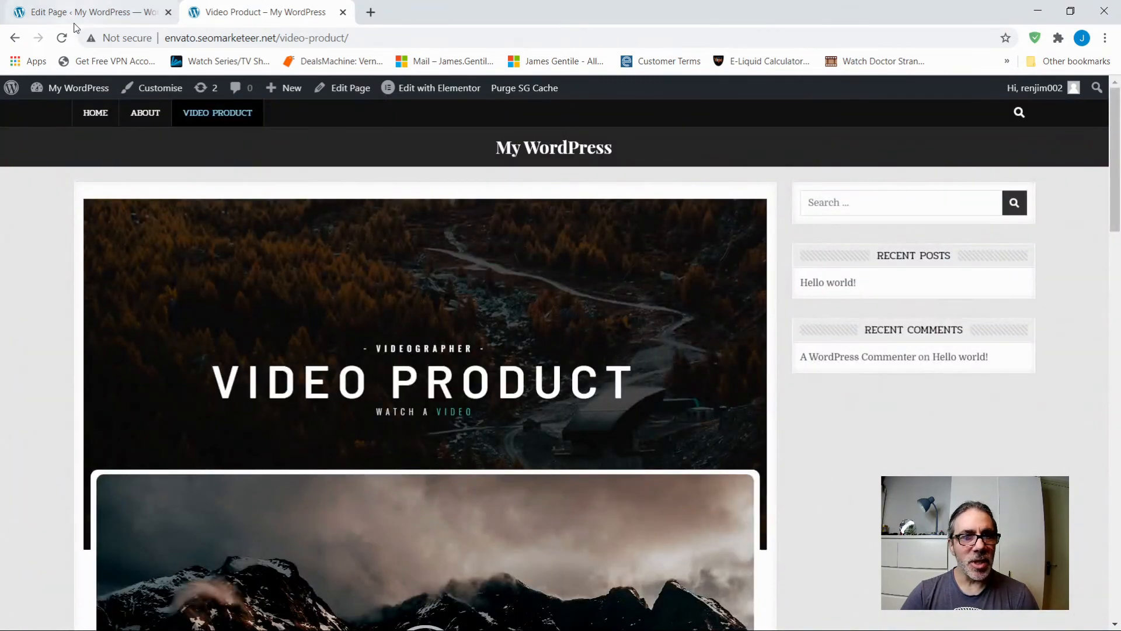
Step: Return to the WordPress page list and reopen the Video Product page in Elementor
left_click(57, 15)
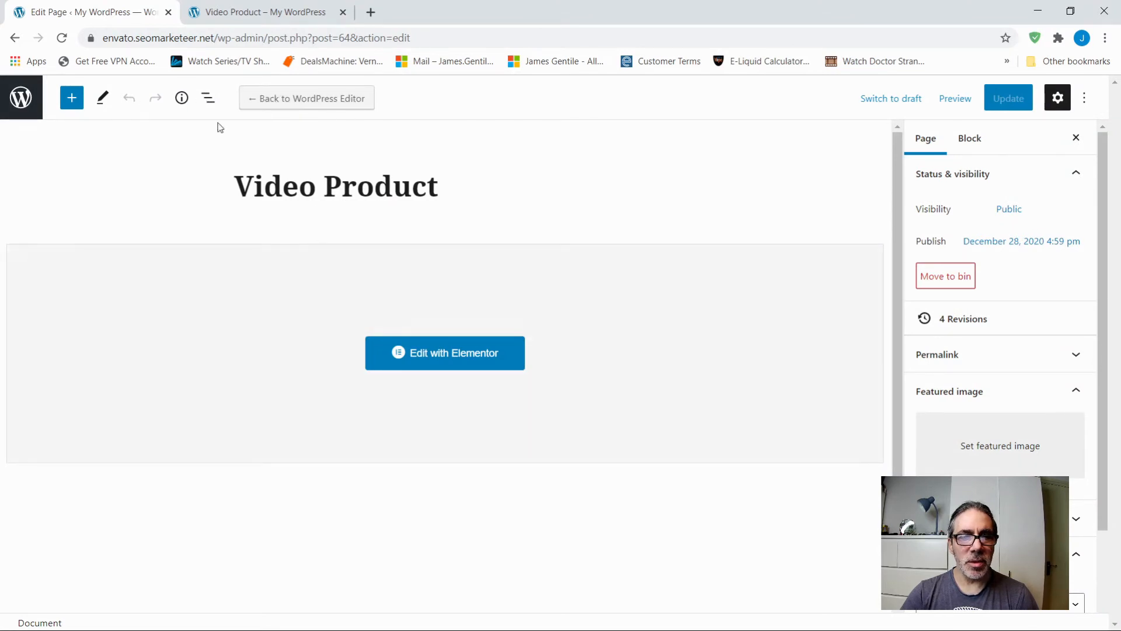
left_click(20, 103)
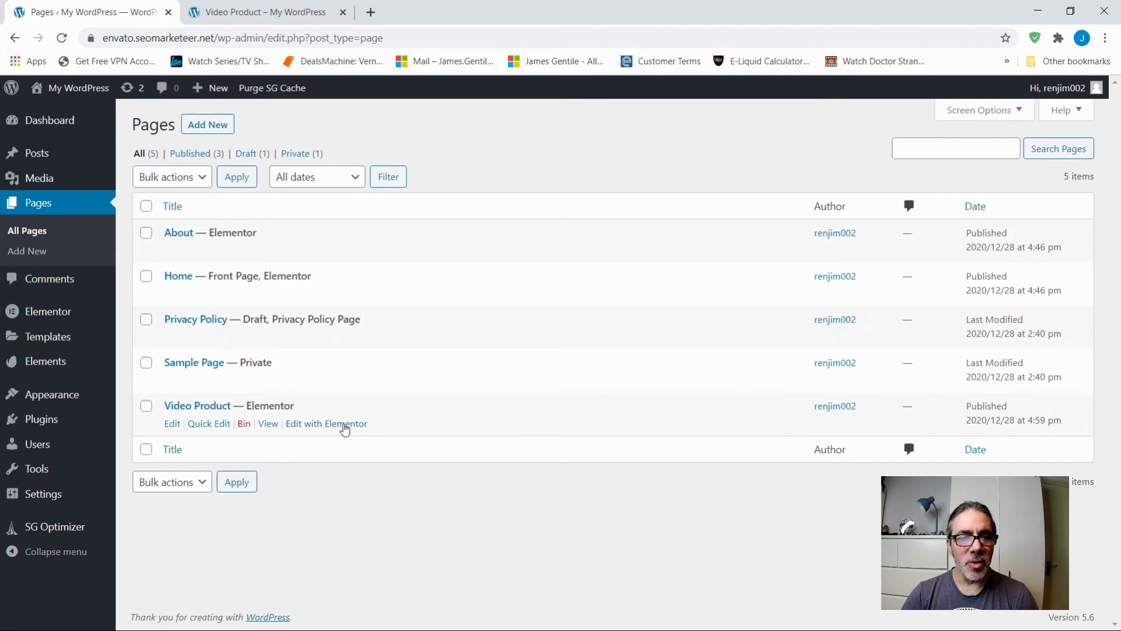
left_click(343, 425)
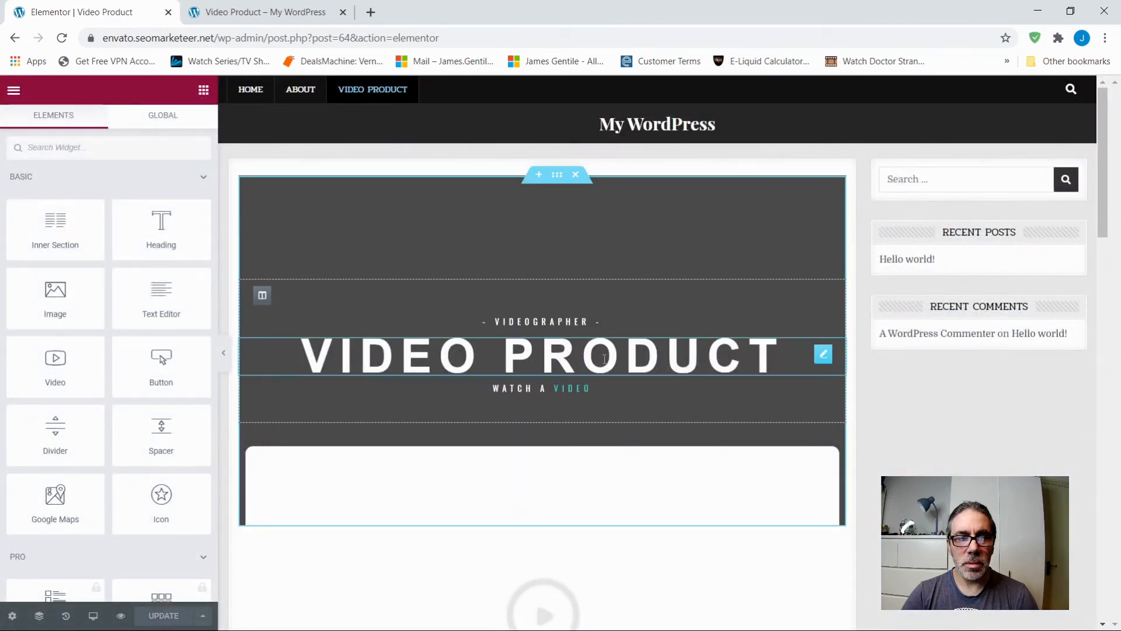
Step: Examine the Video Product page's banner, video and Buy Online sections in the editor
scroll(607, 353, "down", 2)
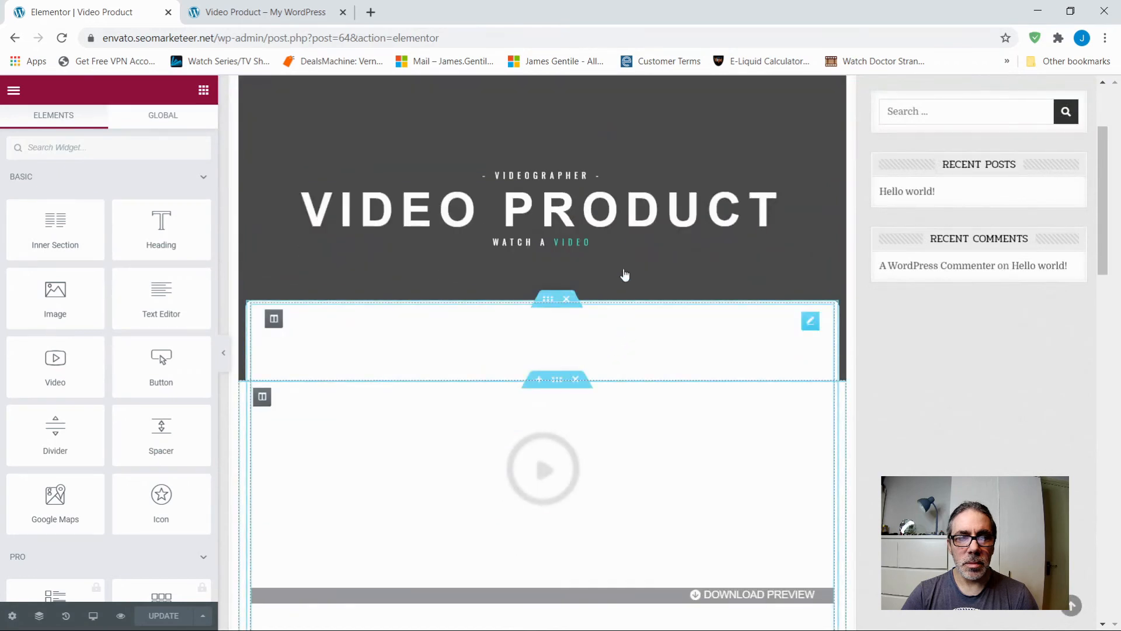
scroll(607, 346, "down", 5)
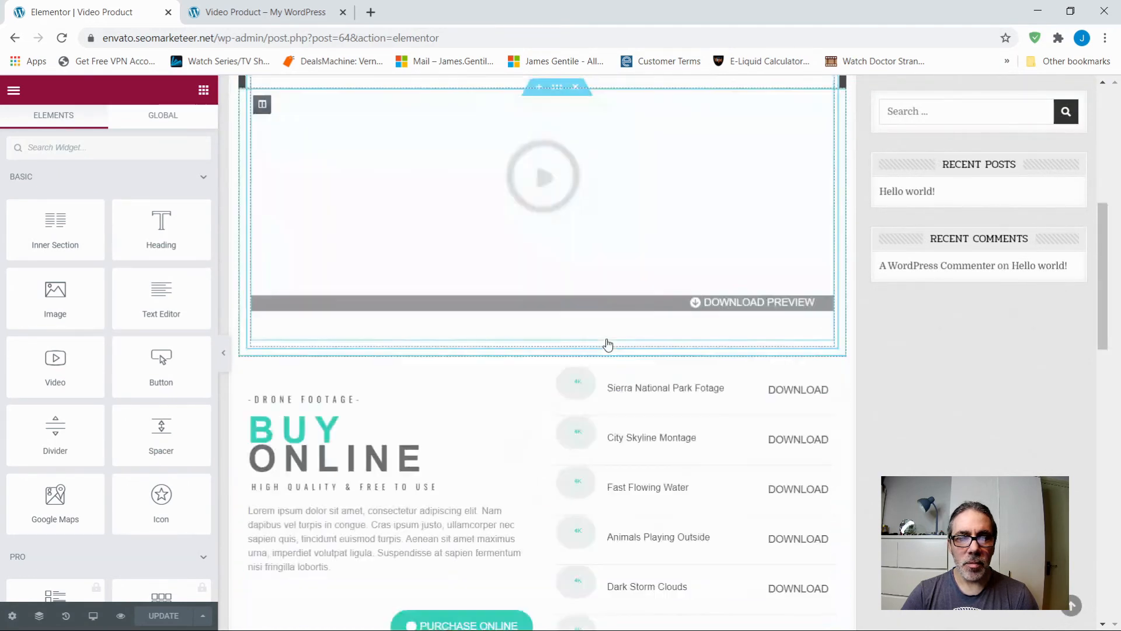
scroll(607, 344, "down", 7)
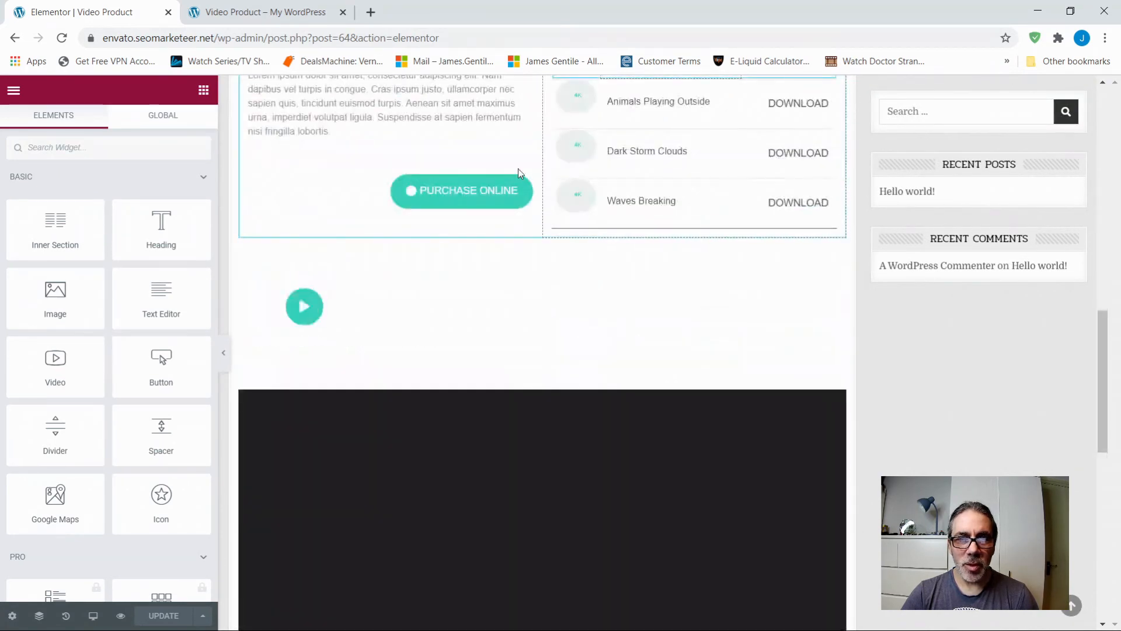
scroll(513, 292, "up", 6)
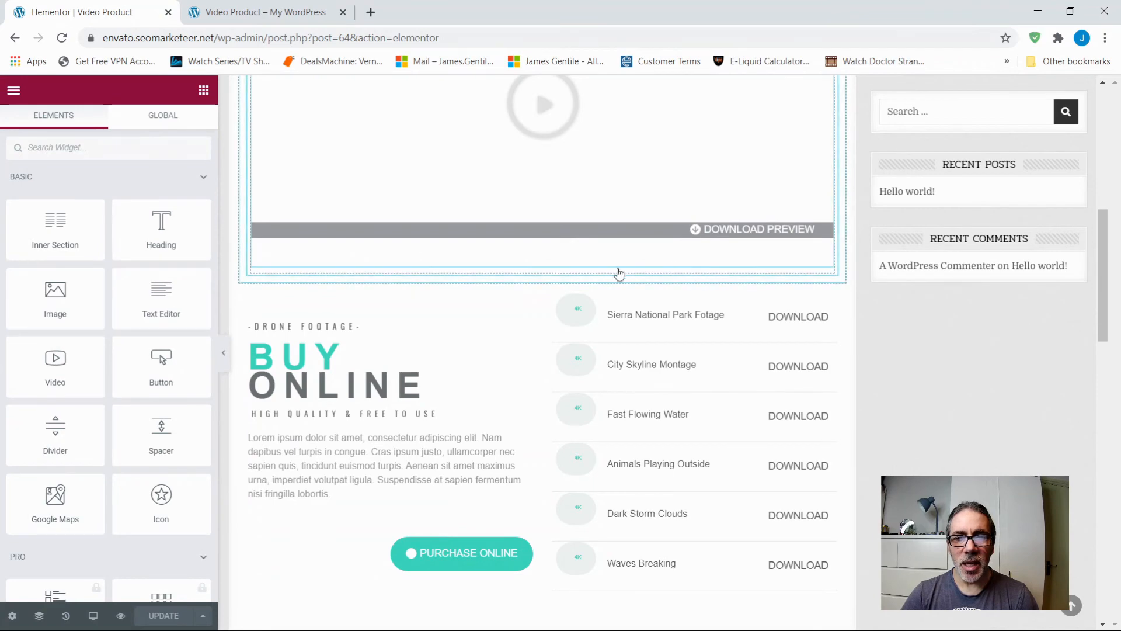
scroll(541, 292, "up", 9)
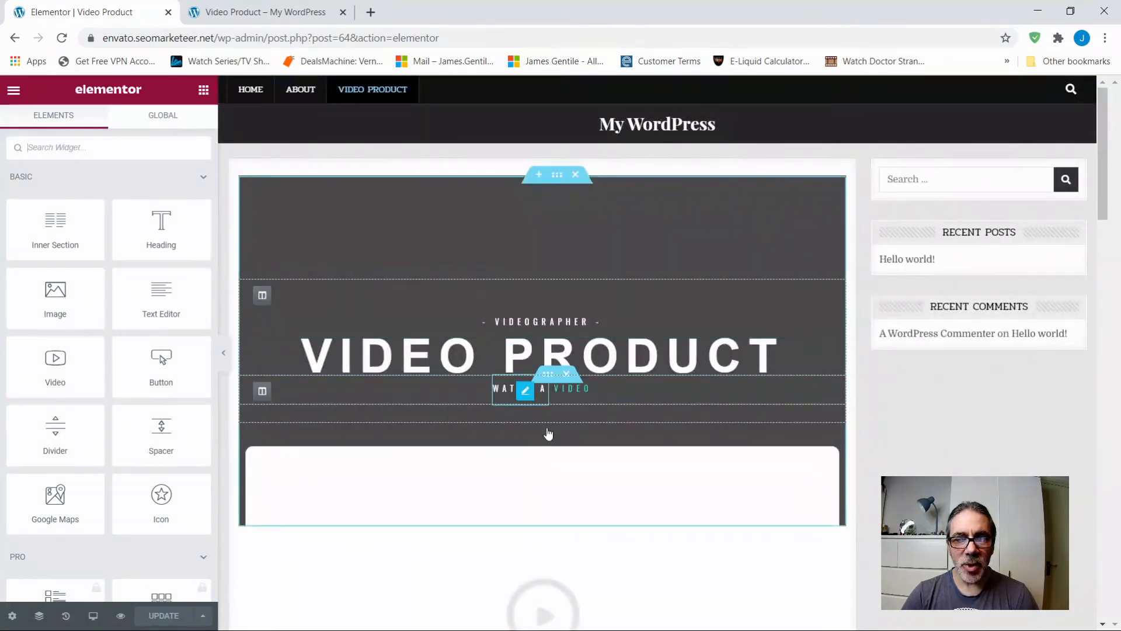
scroll(547, 420, "down", 4)
scroll(546, 412, "down", 2)
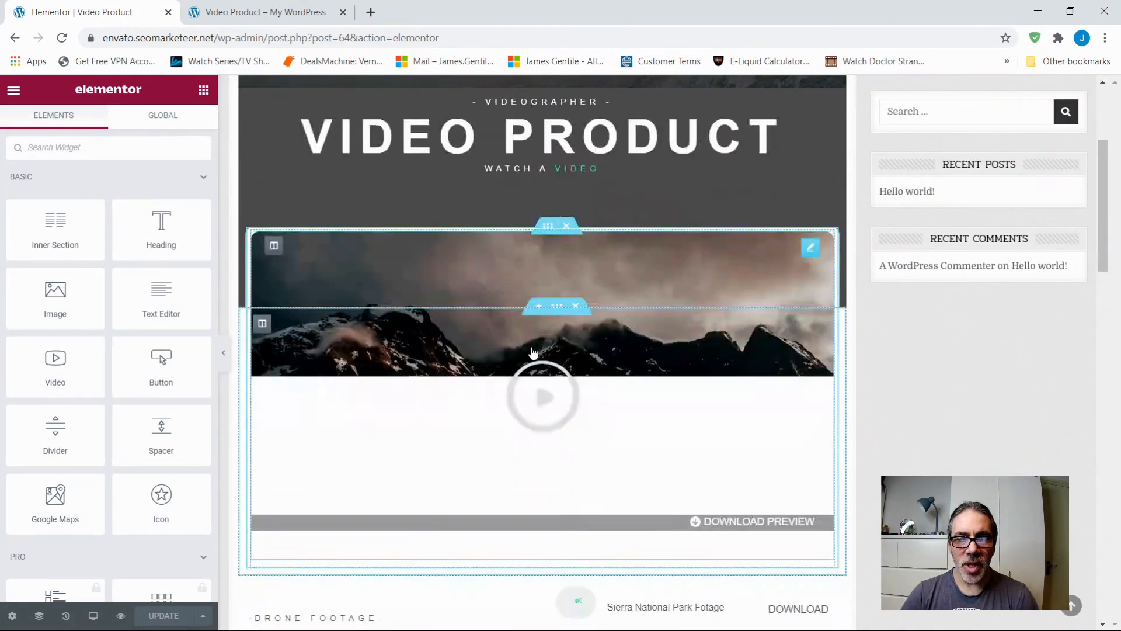
scroll(543, 360, "down", 3)
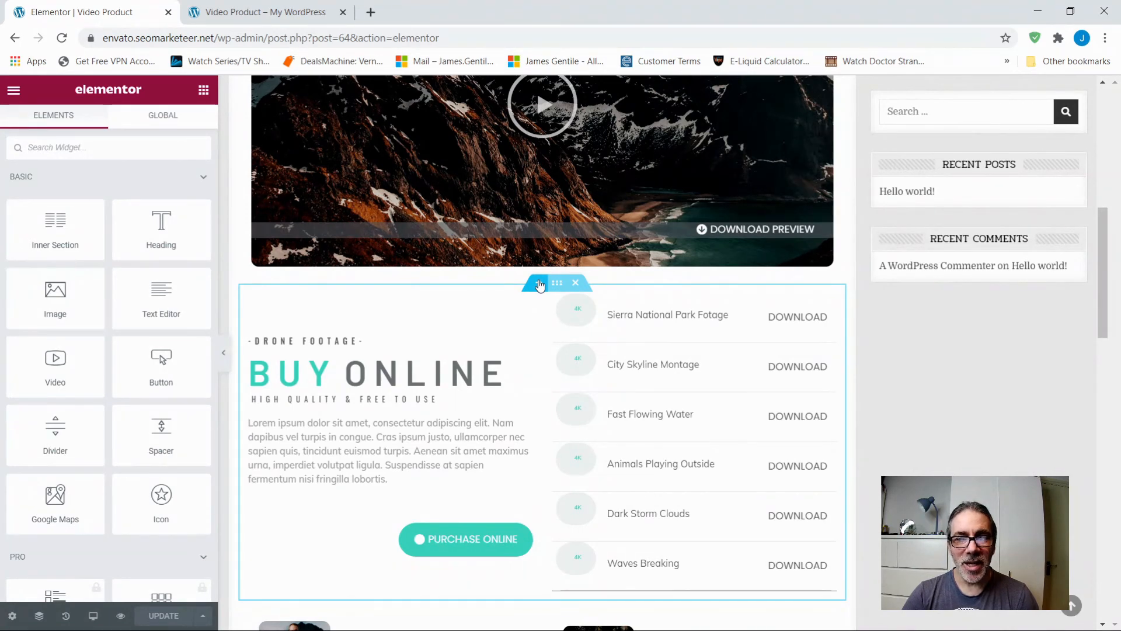
Step: Insert an empty single-column section above the Buy Online section and delete it again
left_click(538, 284)
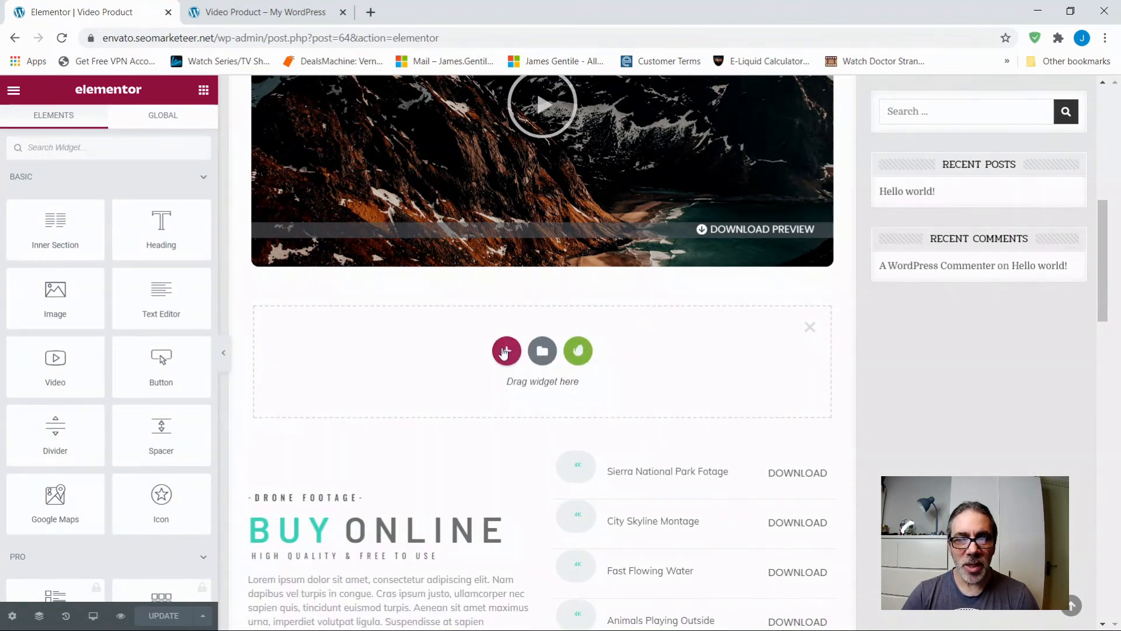
left_click(505, 352)
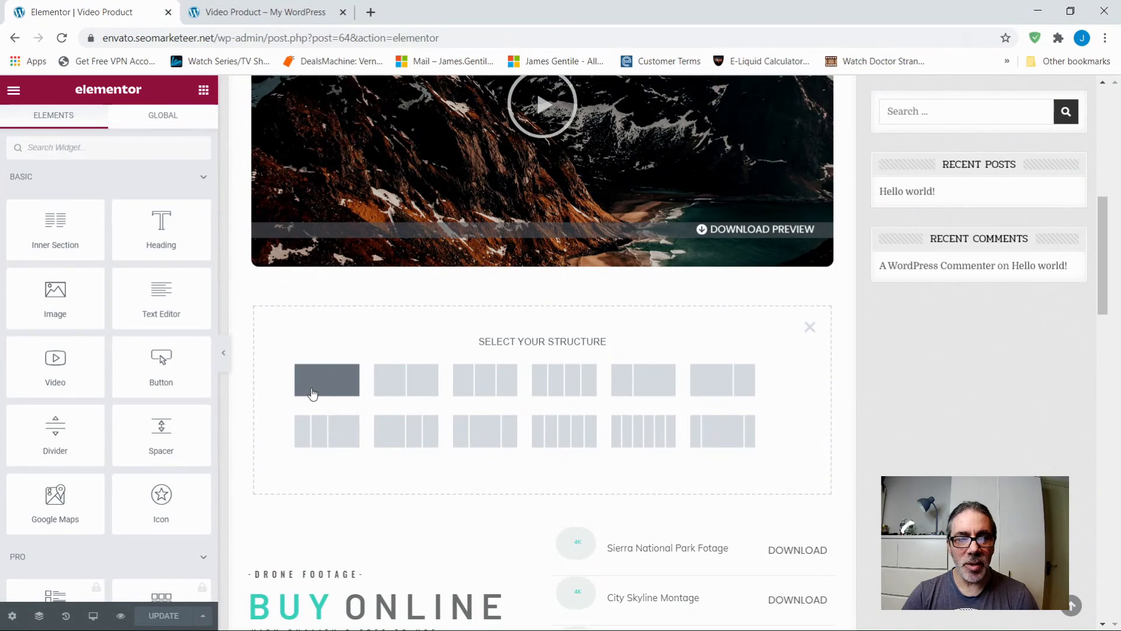
left_click(327, 380)
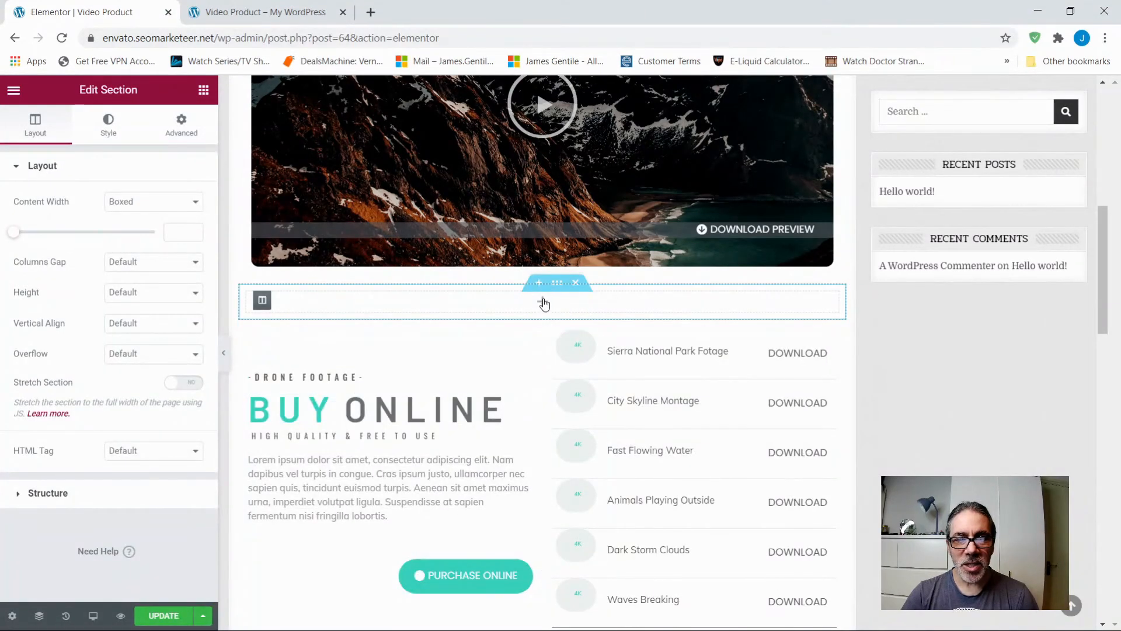
left_click(540, 303)
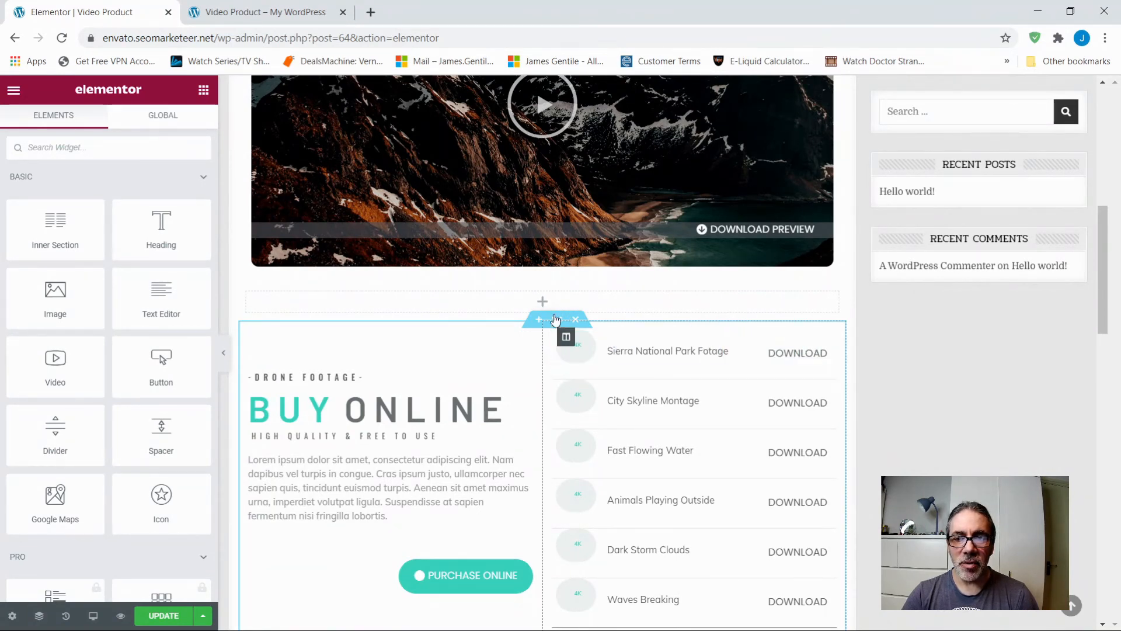
left_click(575, 283)
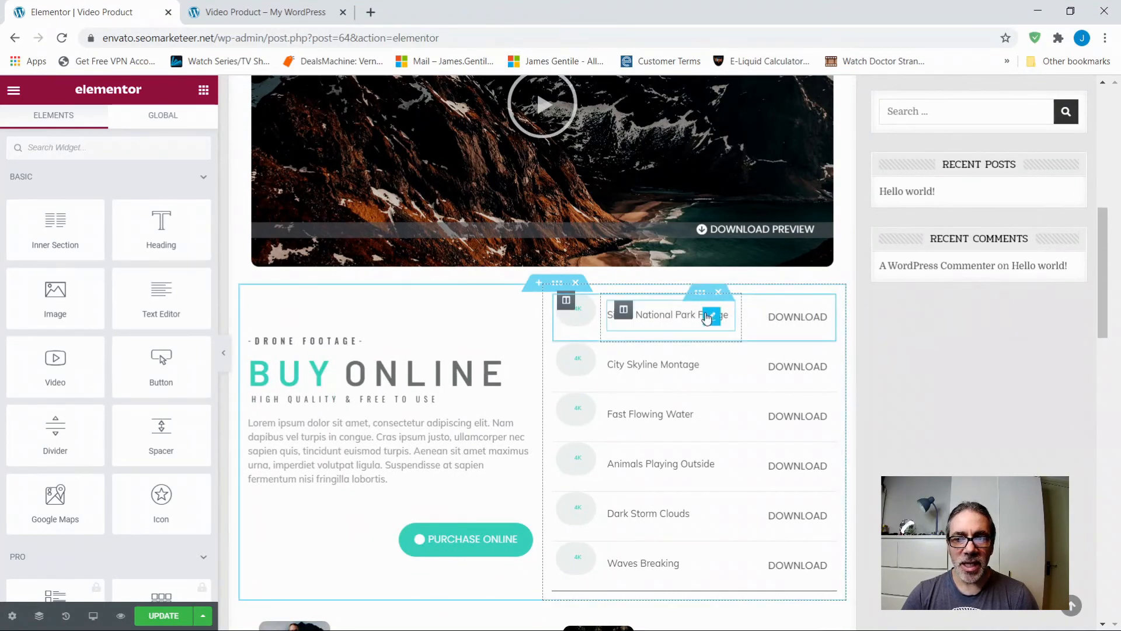
Step: Inspect the content and style settings of the Sierra National Park heading and the content settings of its Download button
left_click(708, 317)
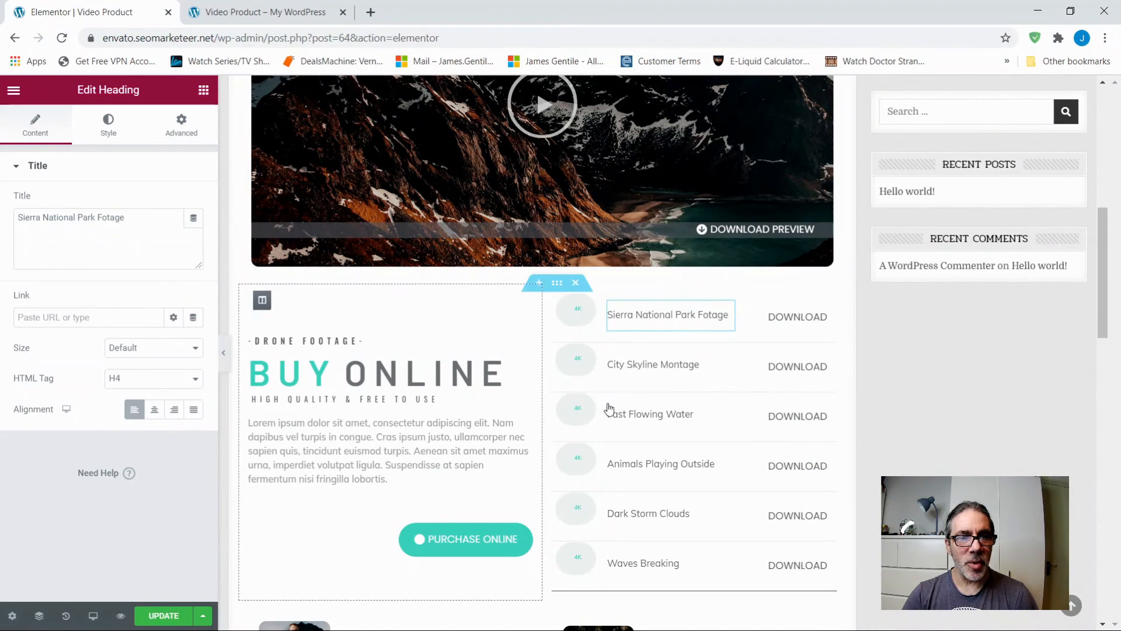
left_click(110, 129)
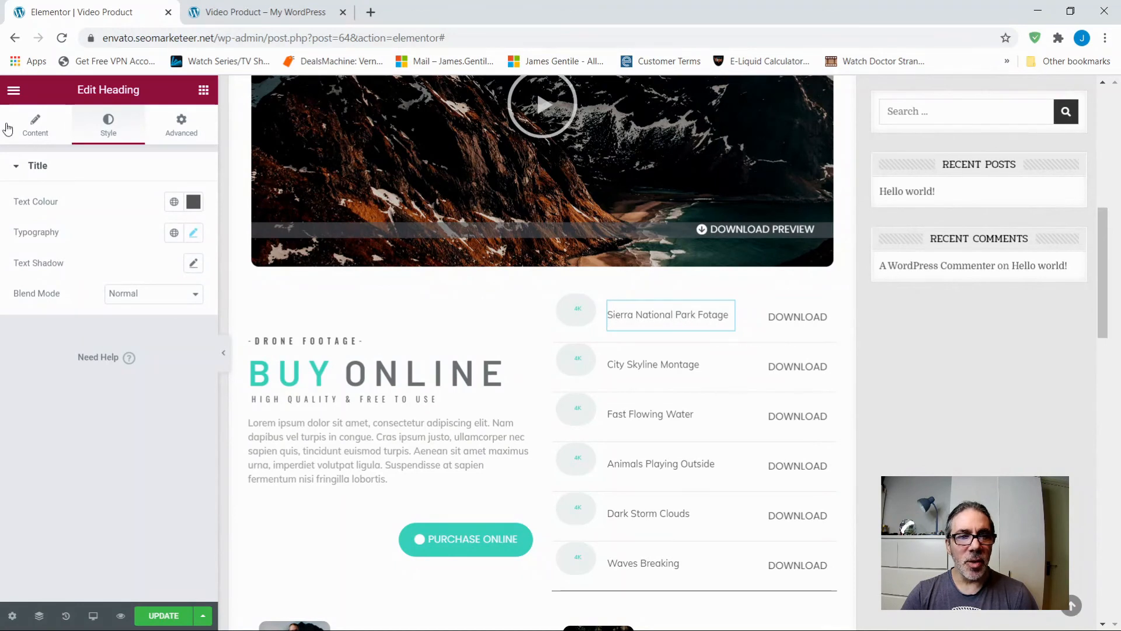
left_click(30, 134)
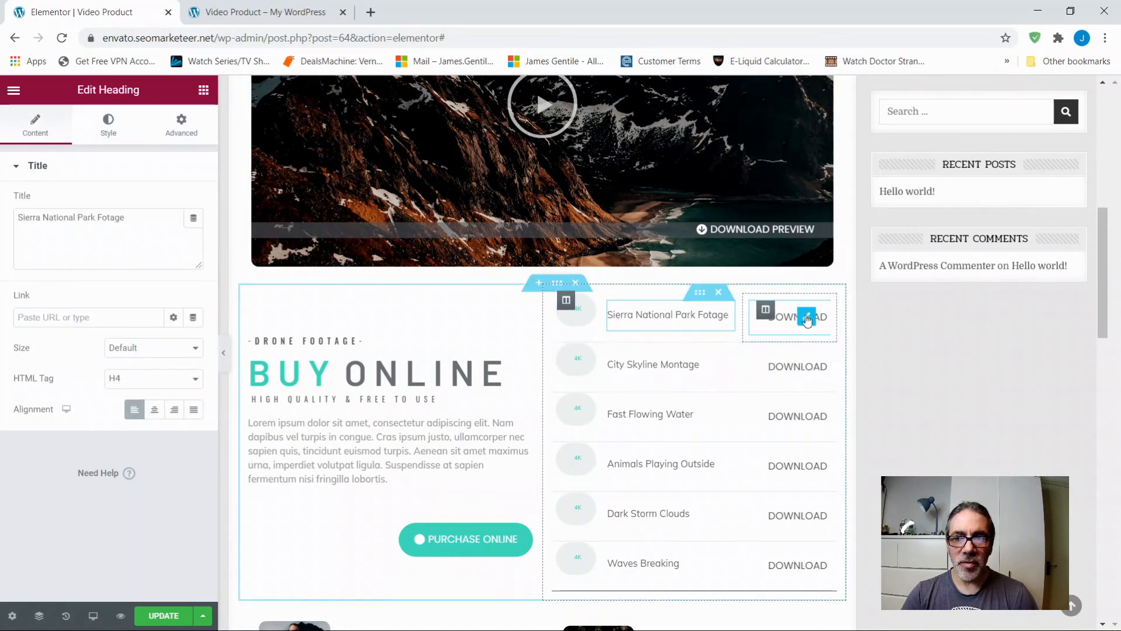
left_click(812, 319)
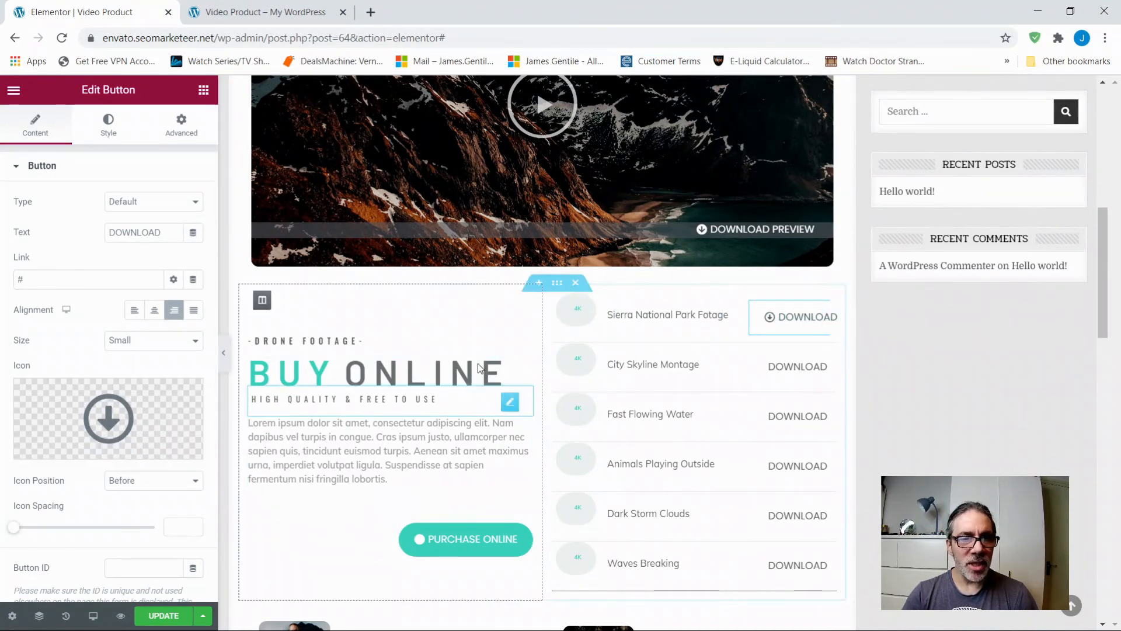
Step: Open the settings of the video below the banner, preview it in the editor and close the player
scroll(545, 146, "up", 4)
scroll(542, 132, "up", 4)
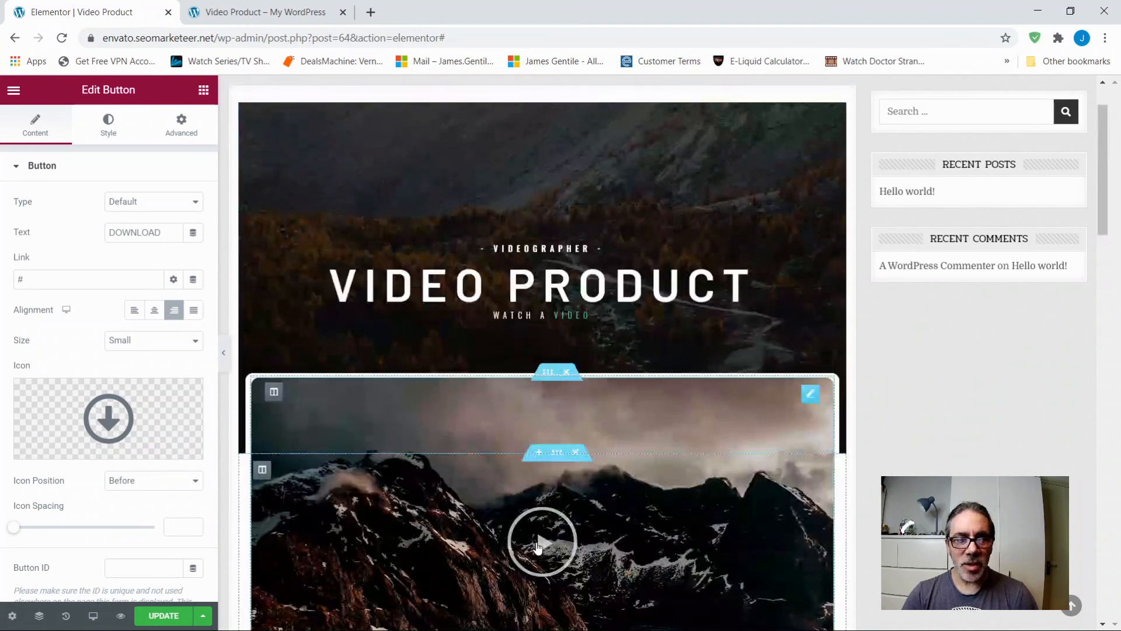
left_click(542, 544)
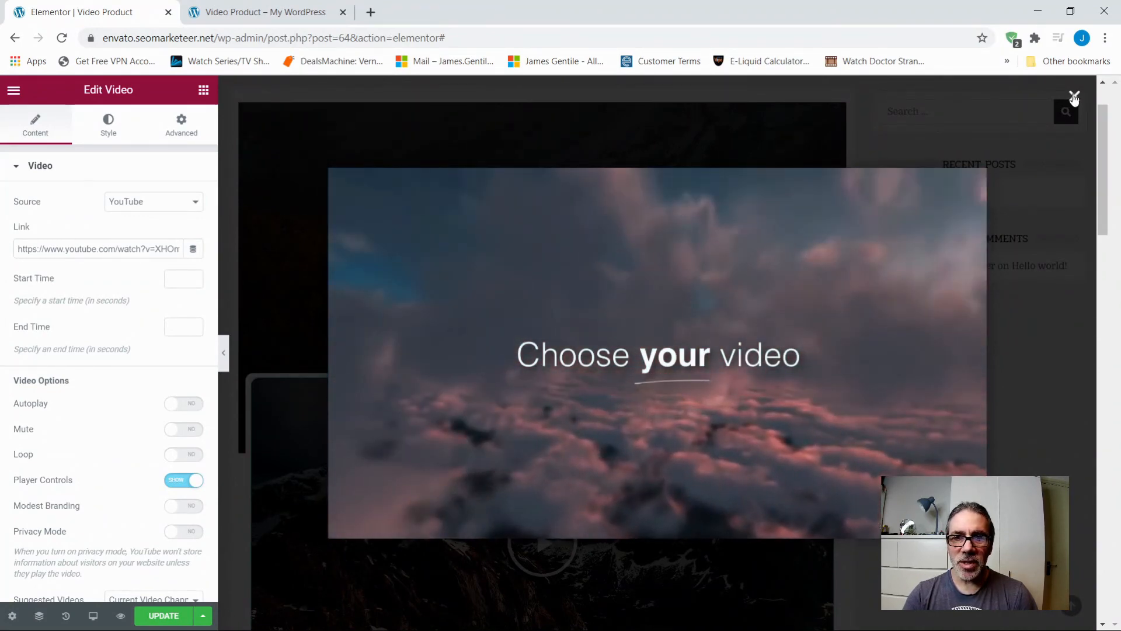
left_click(1073, 97)
Step: Switch to the live Video Product page and play the video below its banner
left_click(245, 14)
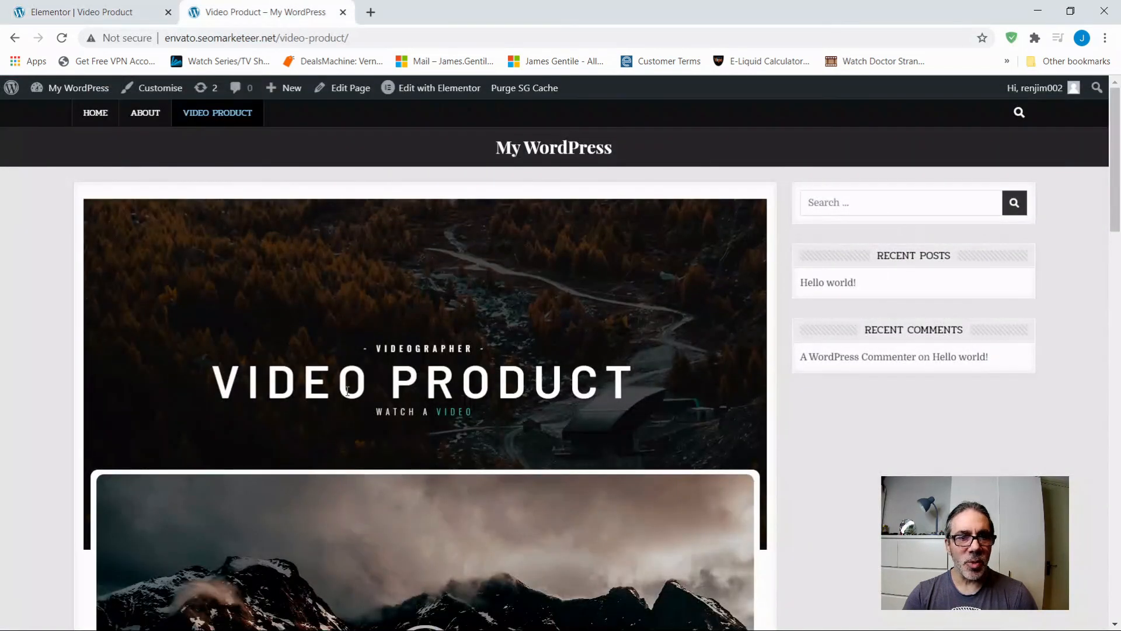
scroll(348, 391, "down", 8)
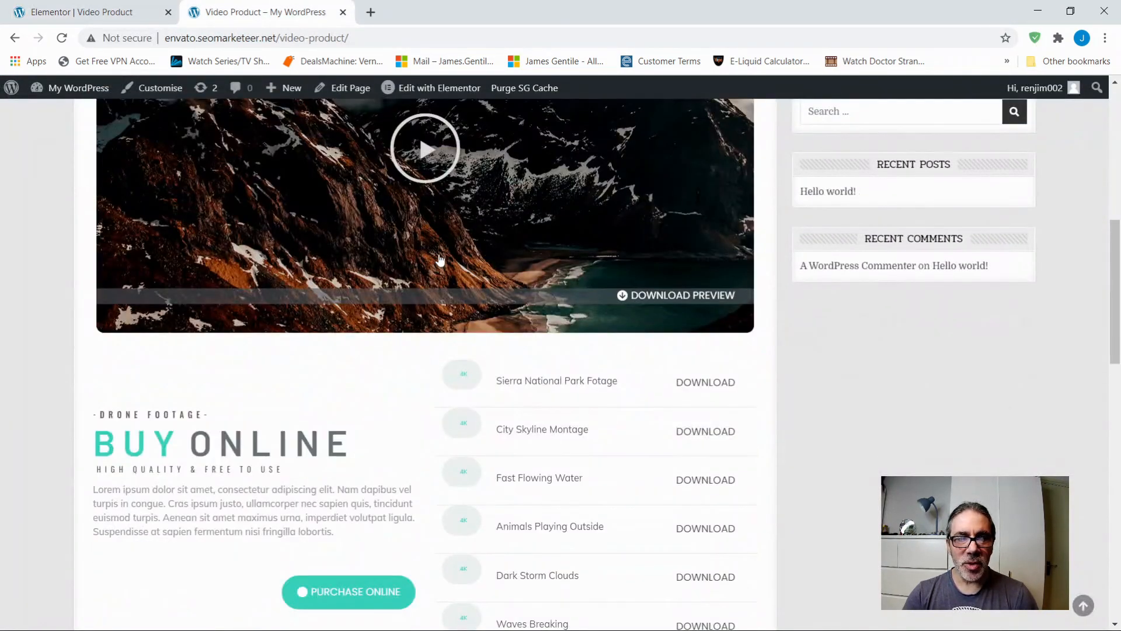
scroll(440, 259, "up", 3)
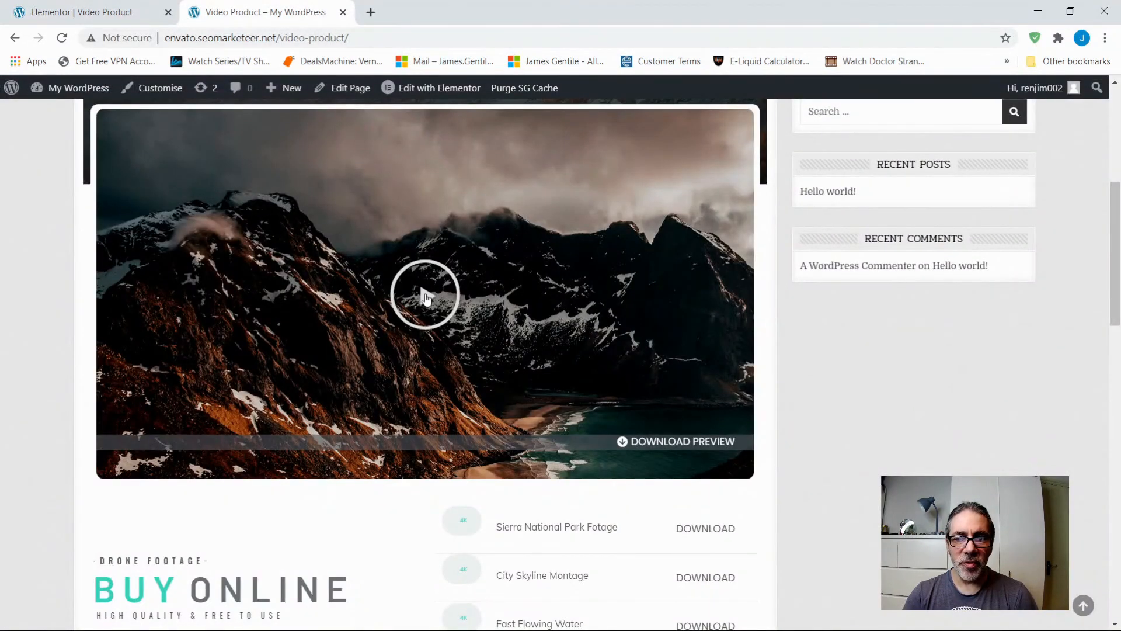
left_click(426, 295)
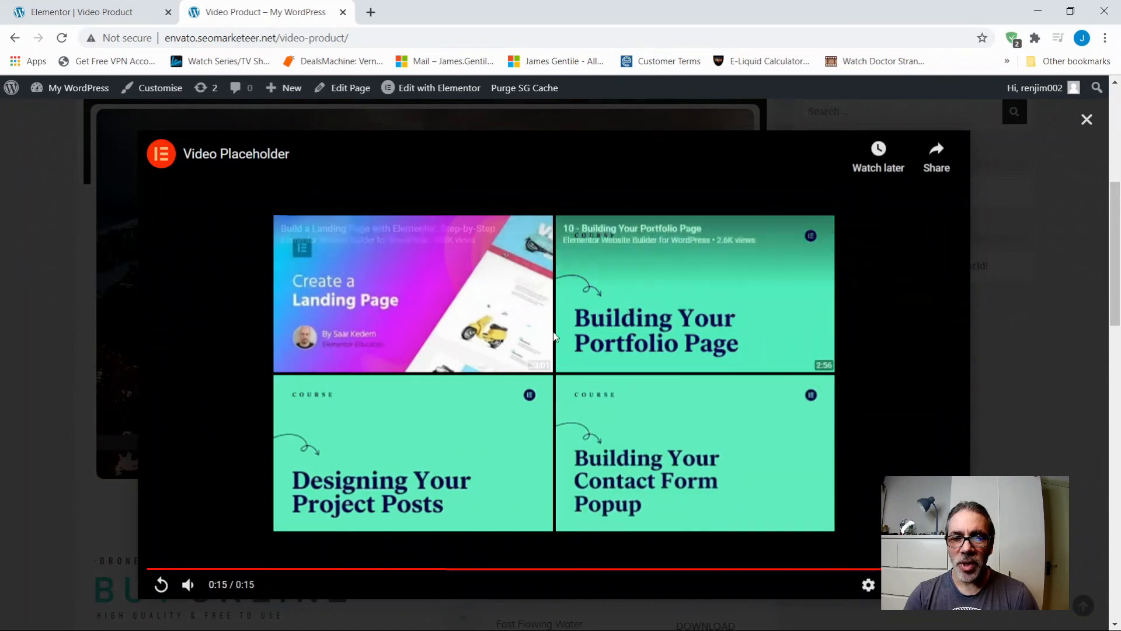
Step: Close the playing video, look over the lower sections of the live Video Product page and return to the Elementor editor
left_click(1085, 121)
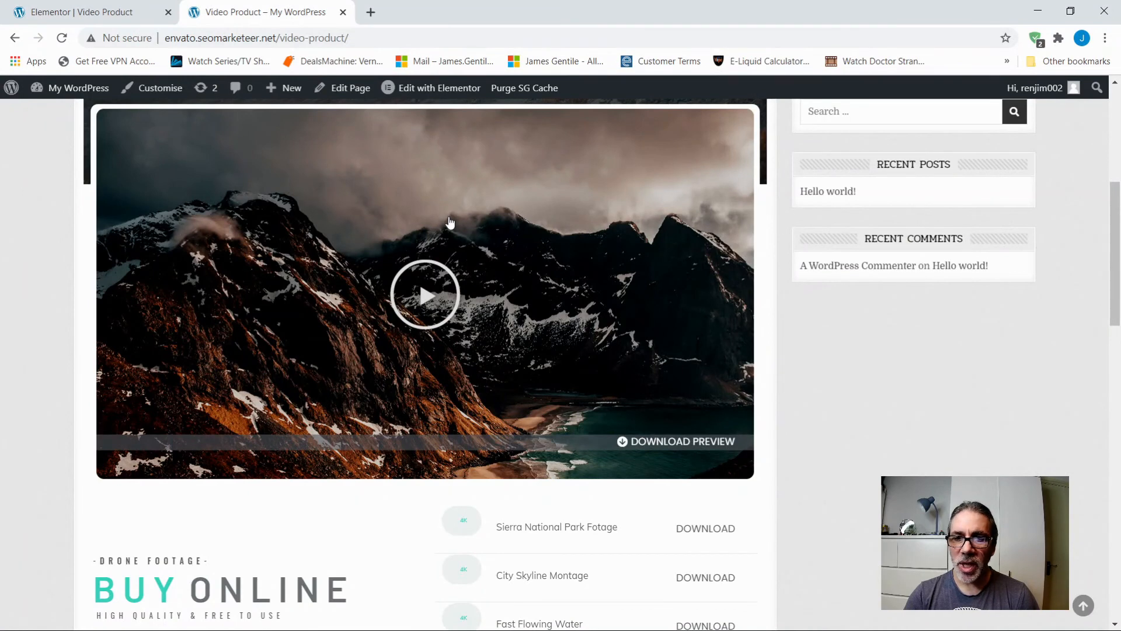
scroll(423, 319, "down", 8)
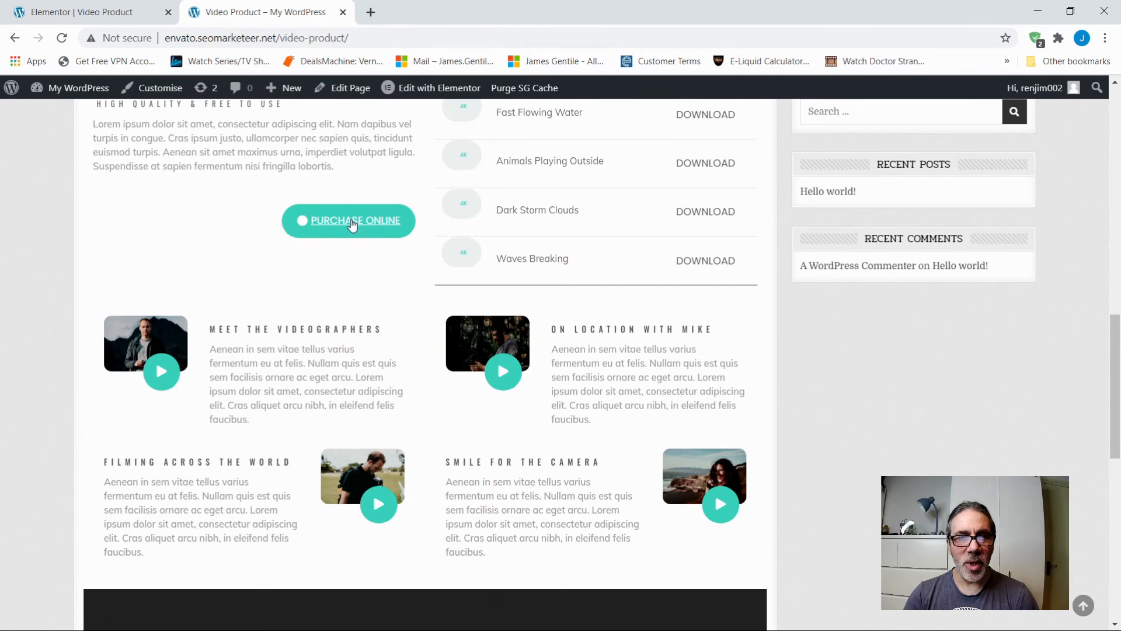
left_click(70, 12)
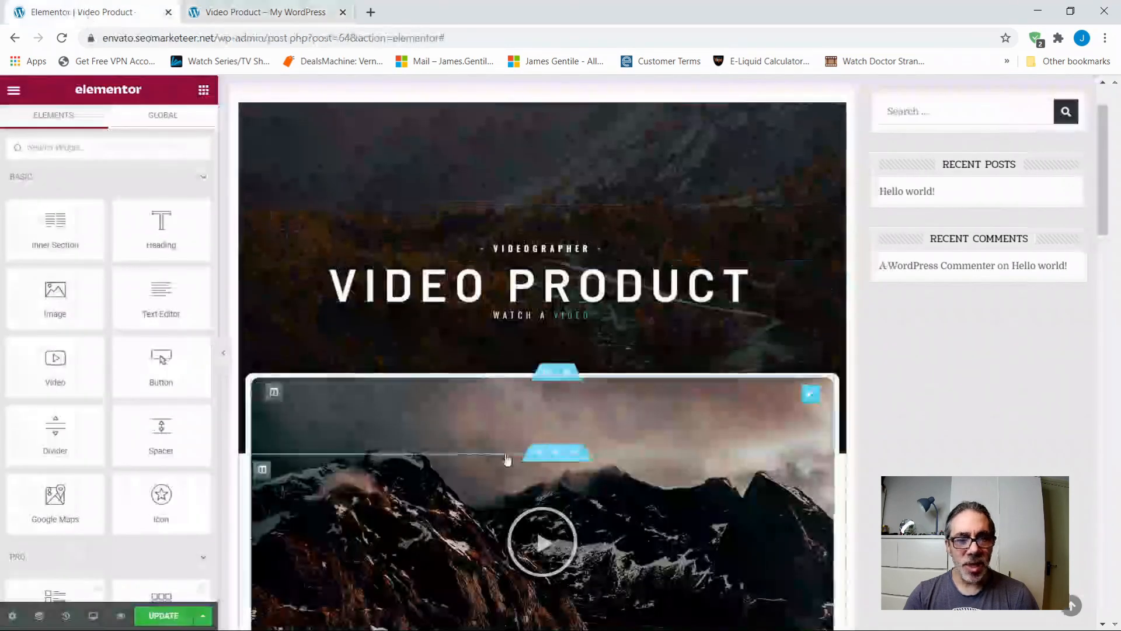
Step: Inspect the content settings of the Purchase Online button and of the image beside Meet the Videographers
scroll(508, 459, "down", 10)
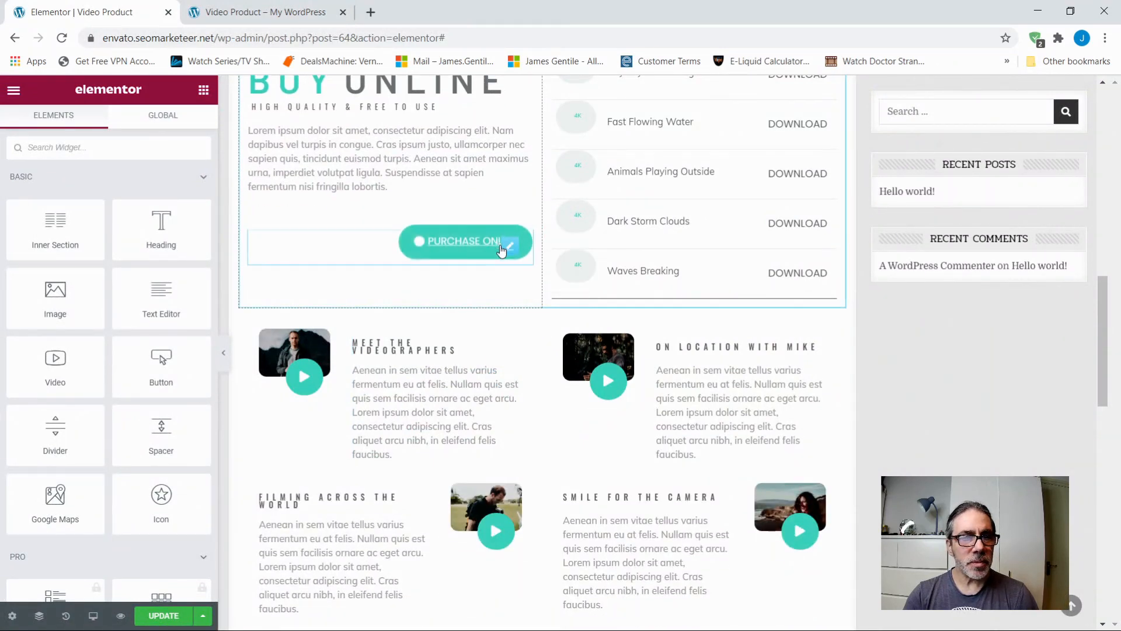
left_click(421, 231)
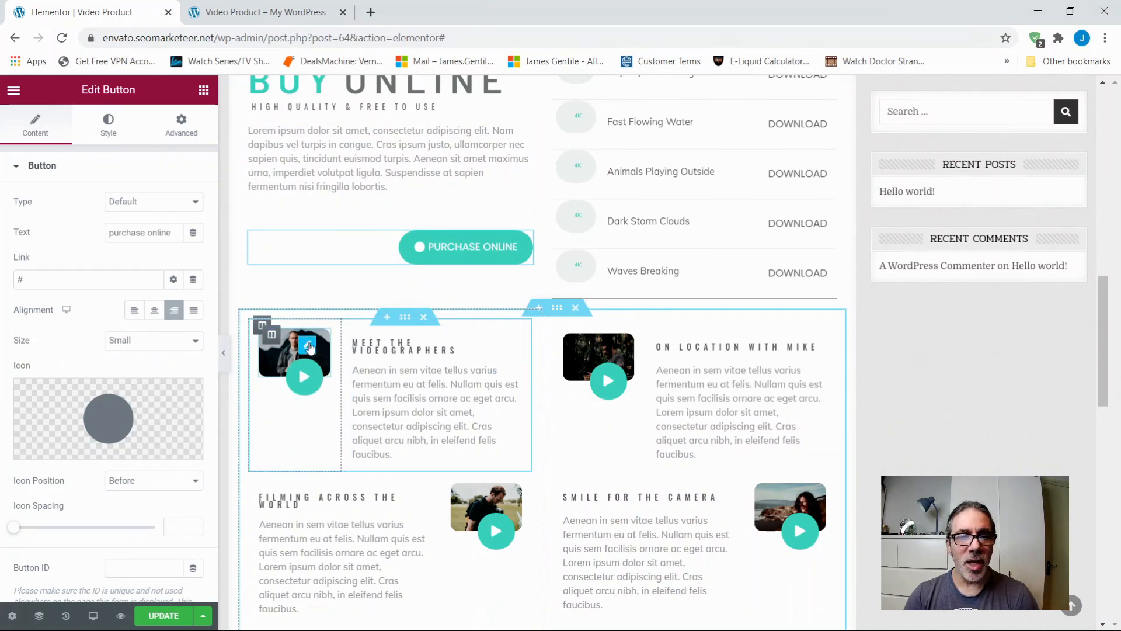
left_click(308, 345)
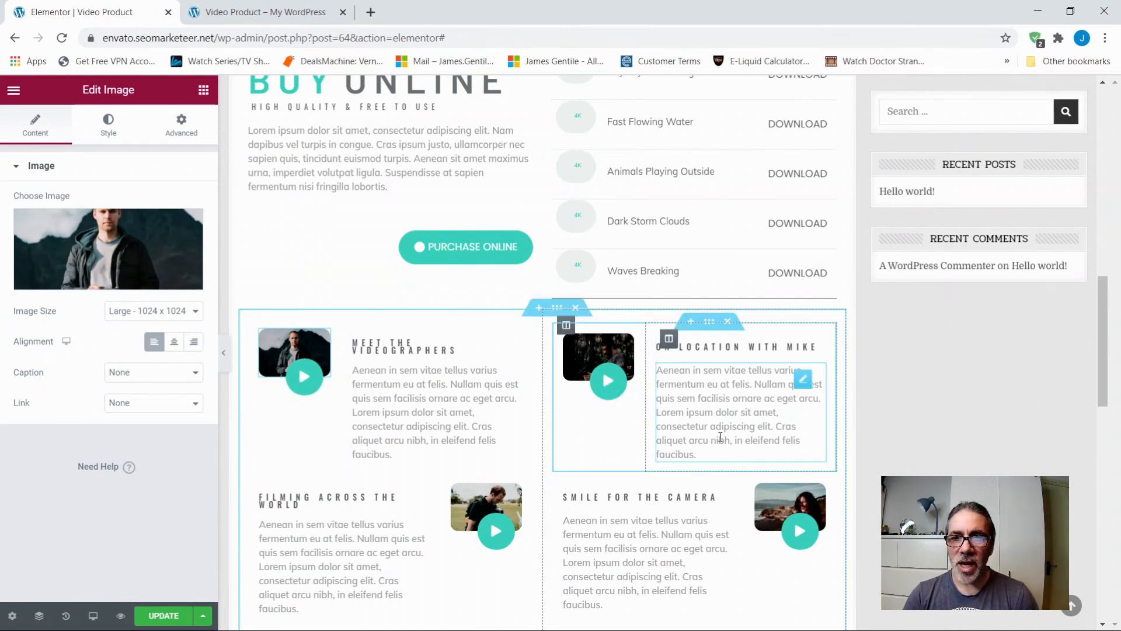
scroll(719, 437, "up", 10)
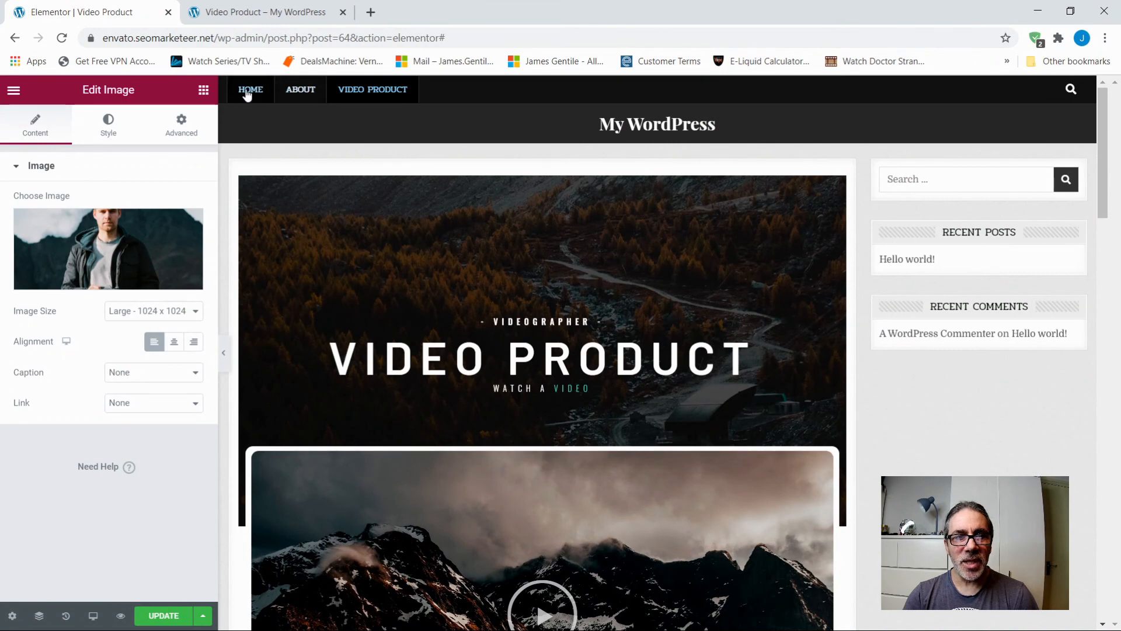
left_click(293, 97)
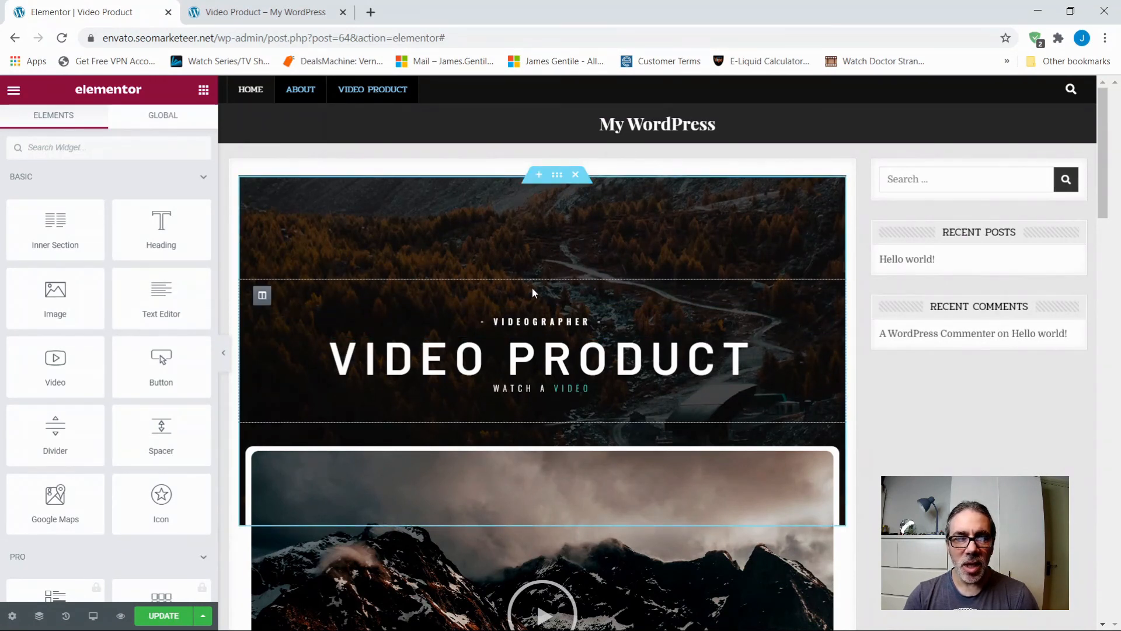
Step: Insert an empty new-section placeholder directly above the Licenses section and remove it again
scroll(533, 292, "down", 8)
scroll(536, 299, "down", 17)
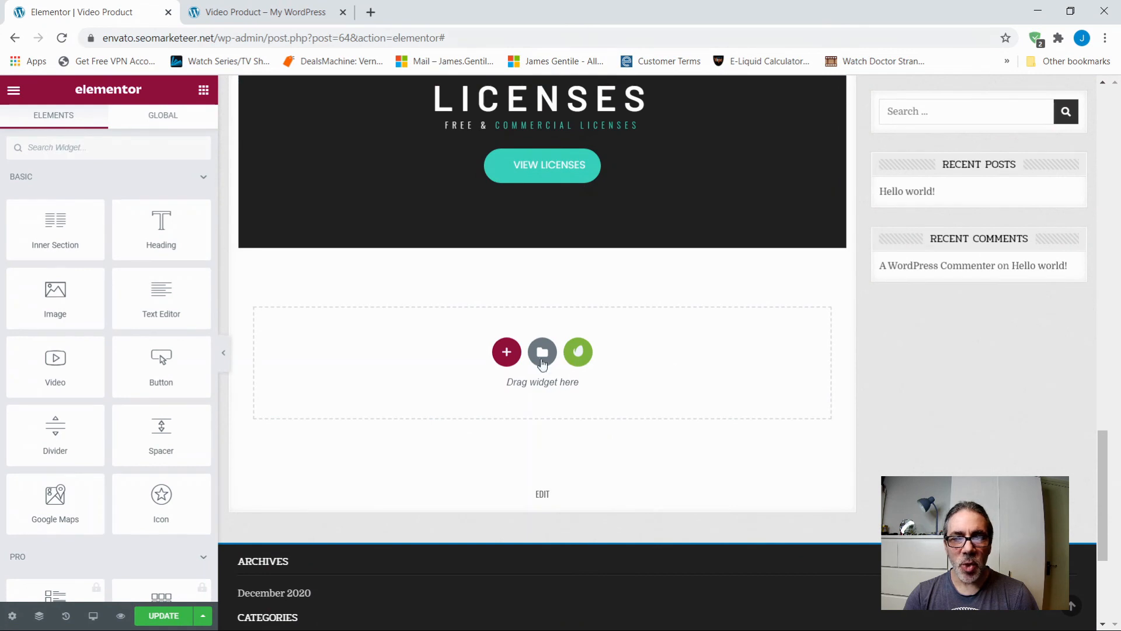
scroll(604, 350, "up", 5)
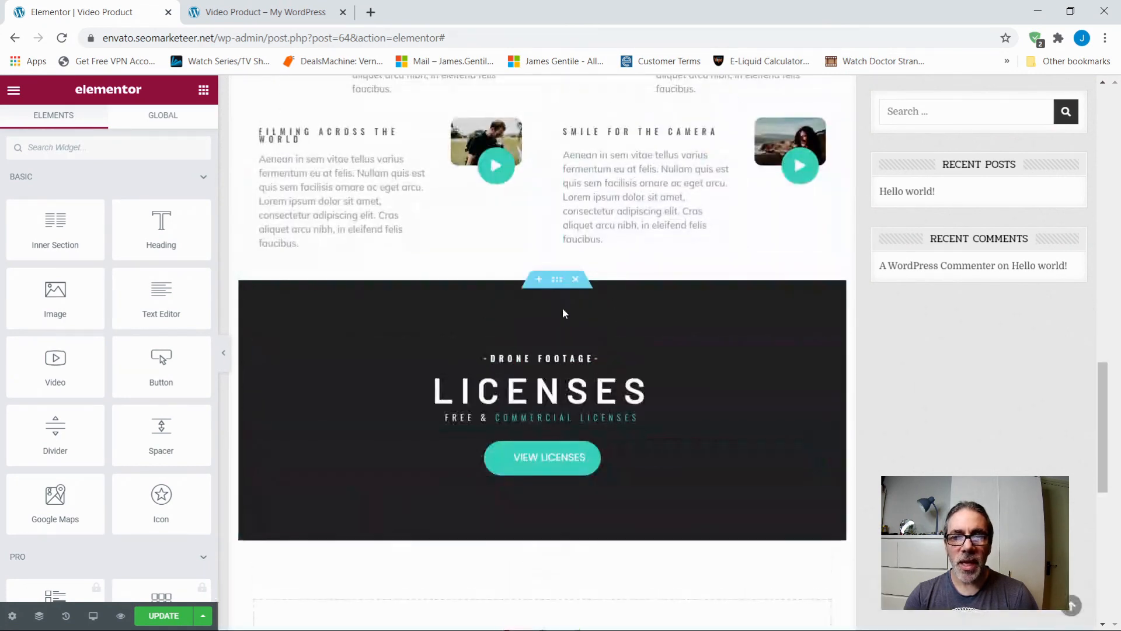
left_click(537, 280)
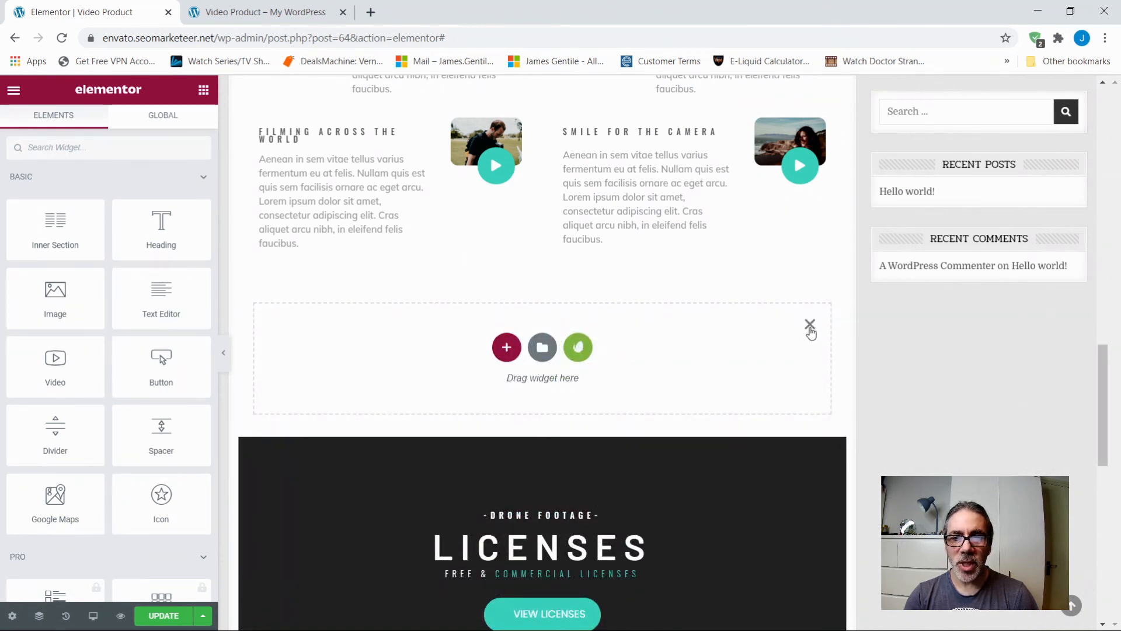
left_click(809, 326)
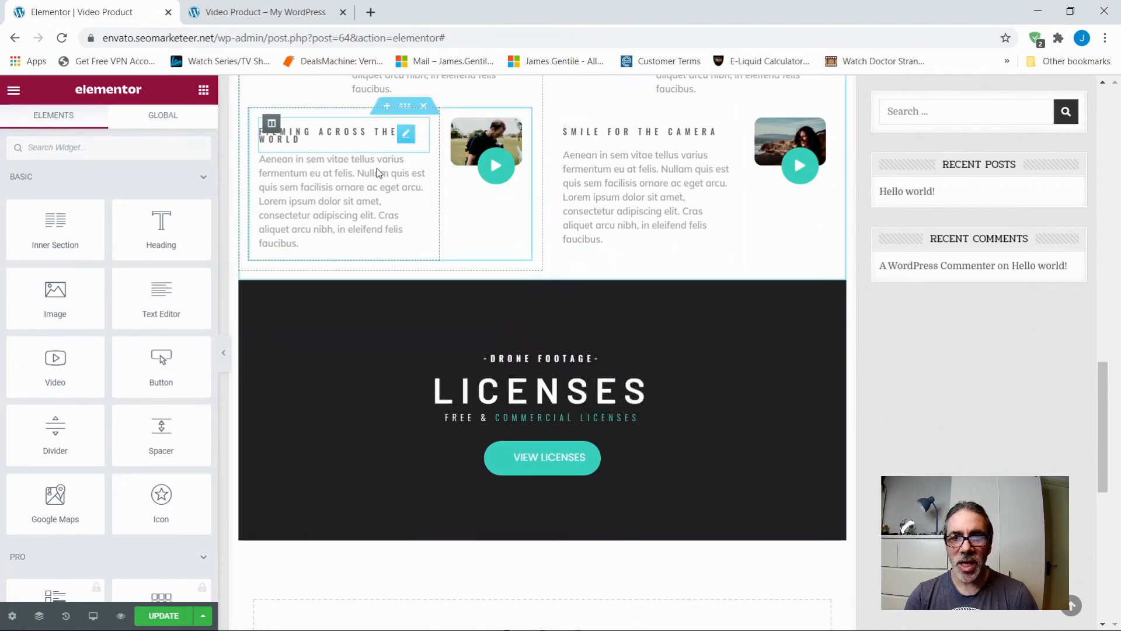
Step: Switch from the Elementor editor to the live site and open its Home page
scroll(645, 326, "up", 1)
scroll(645, 325, "up", 5)
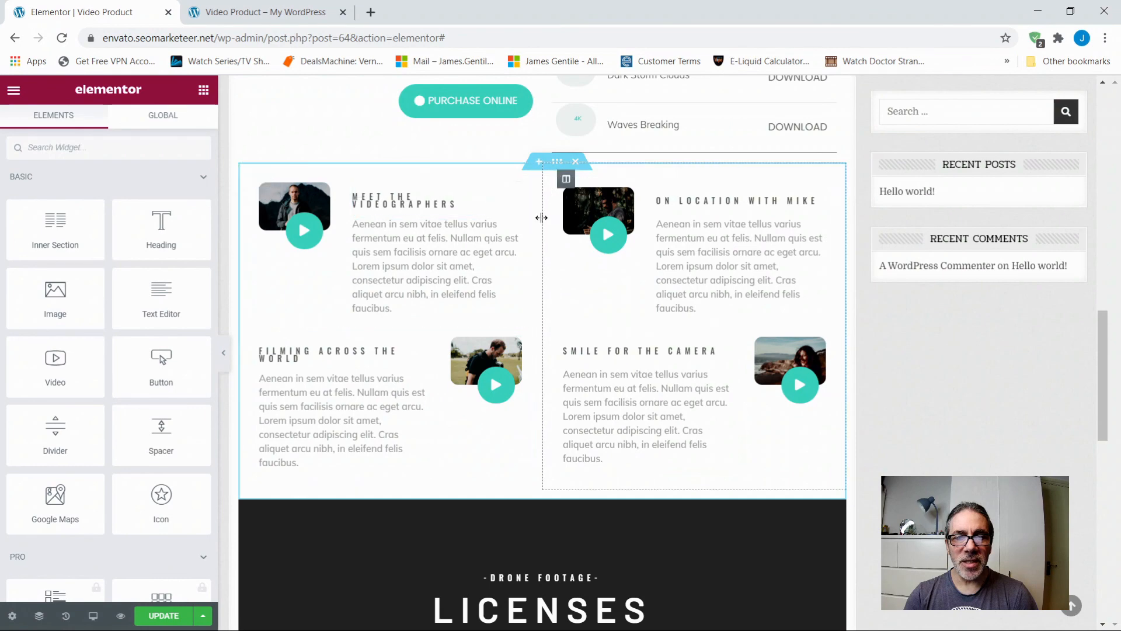
scroll(672, 330, "up", 10)
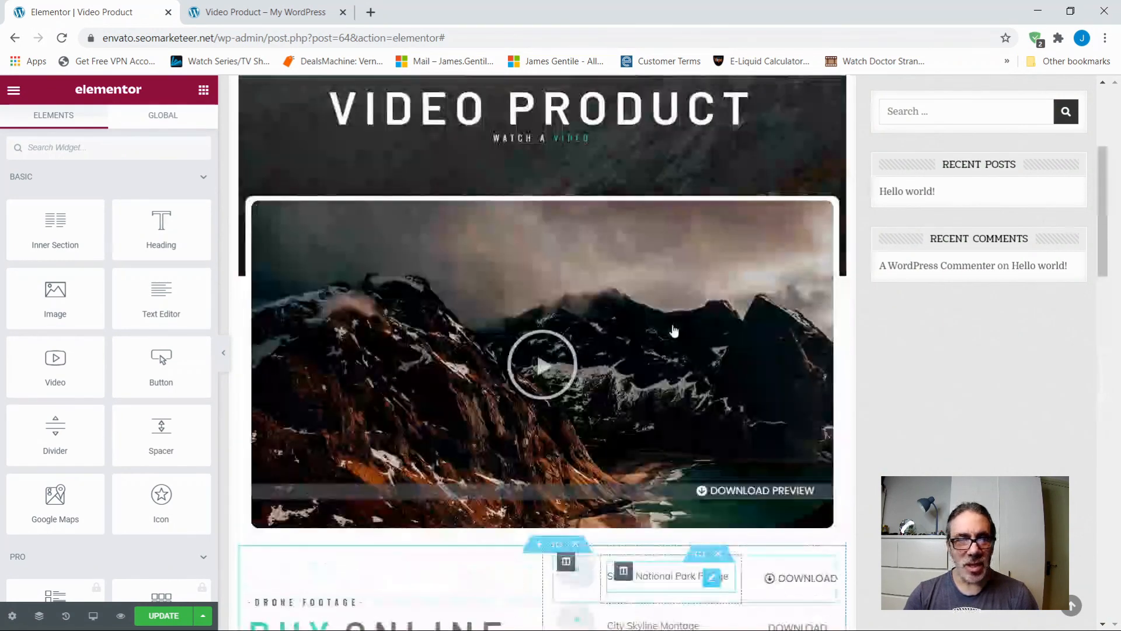
scroll(674, 330, "up", 4)
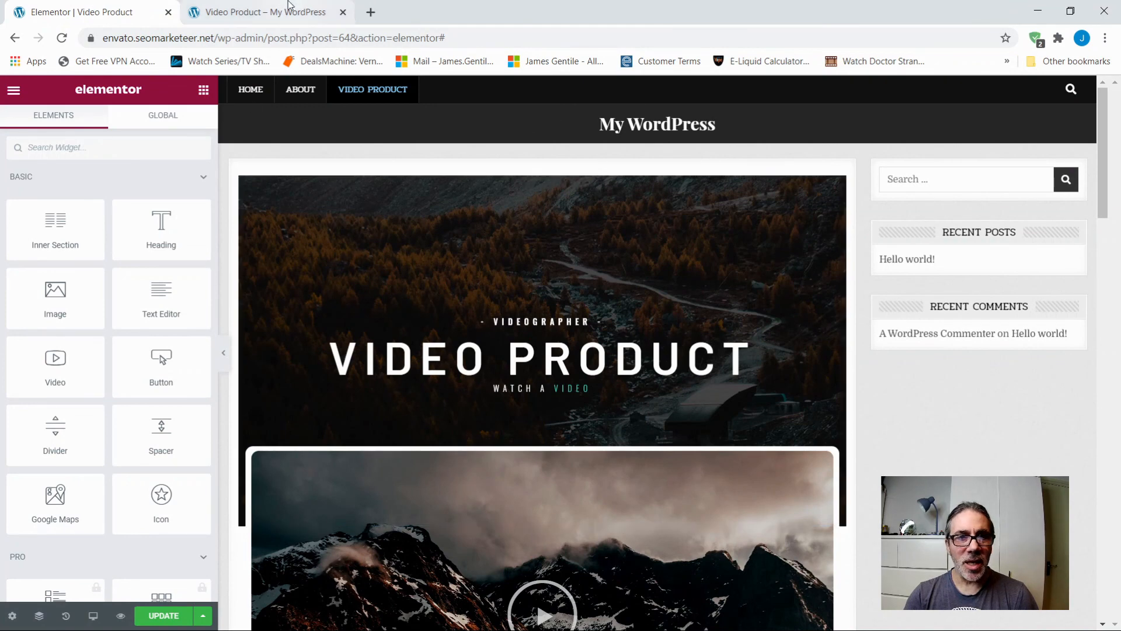
left_click(262, 13)
scroll(198, 215, "up", 10)
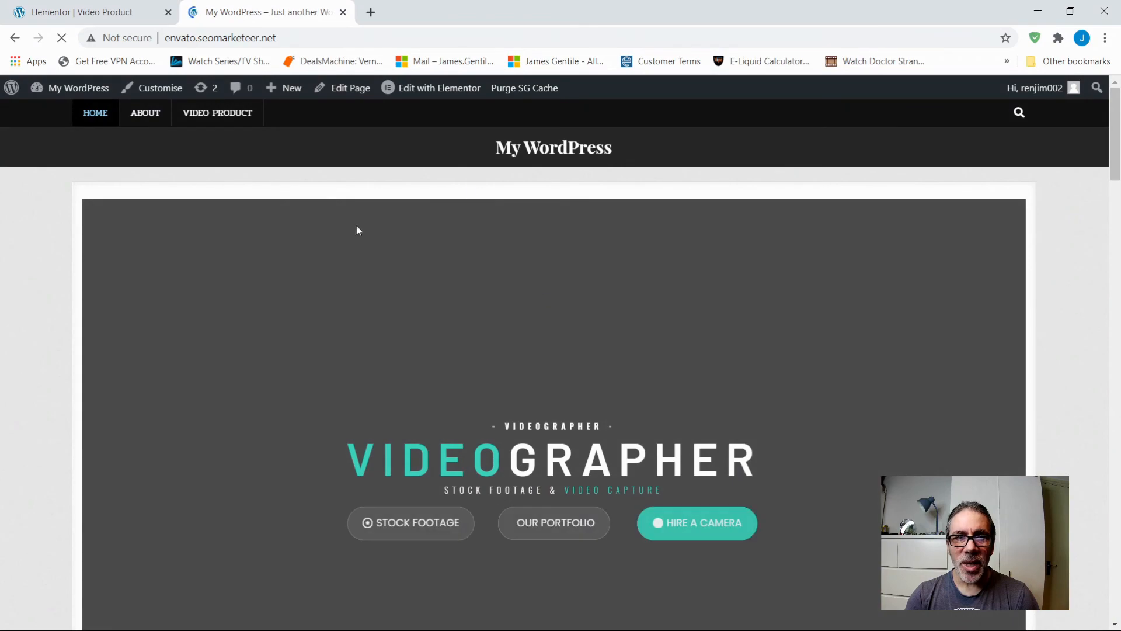
Step: Look over the footage gallery on the live Home page and try a Download Preview link
scroll(545, 368, "down", 1)
scroll(549, 366, "down", 15)
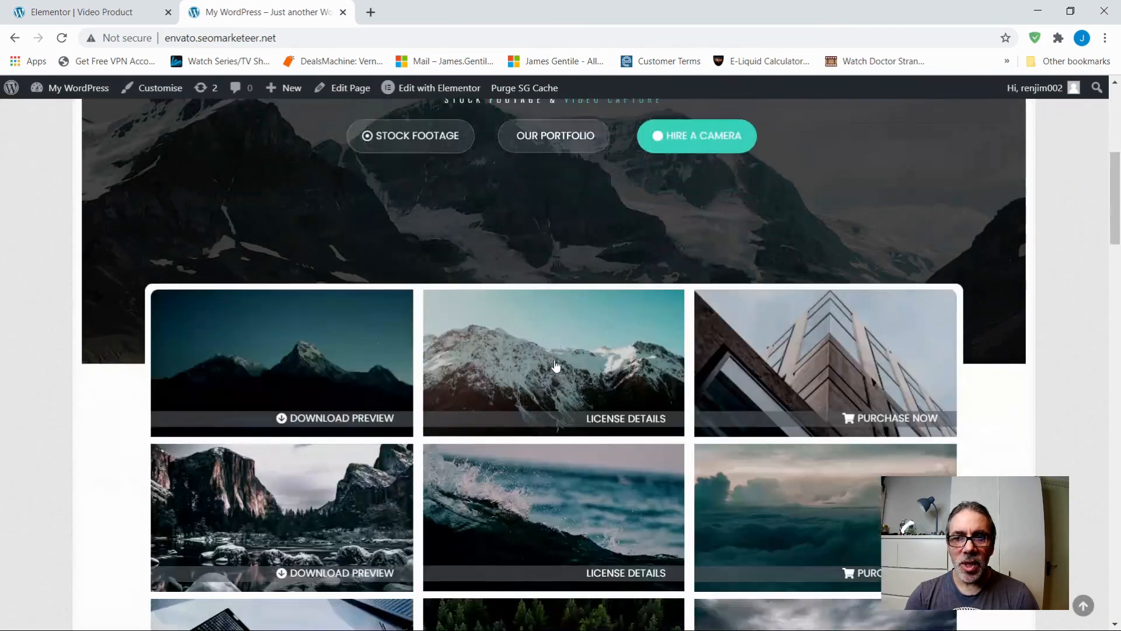
scroll(557, 361, "down", 5)
scroll(556, 353, "up", 10)
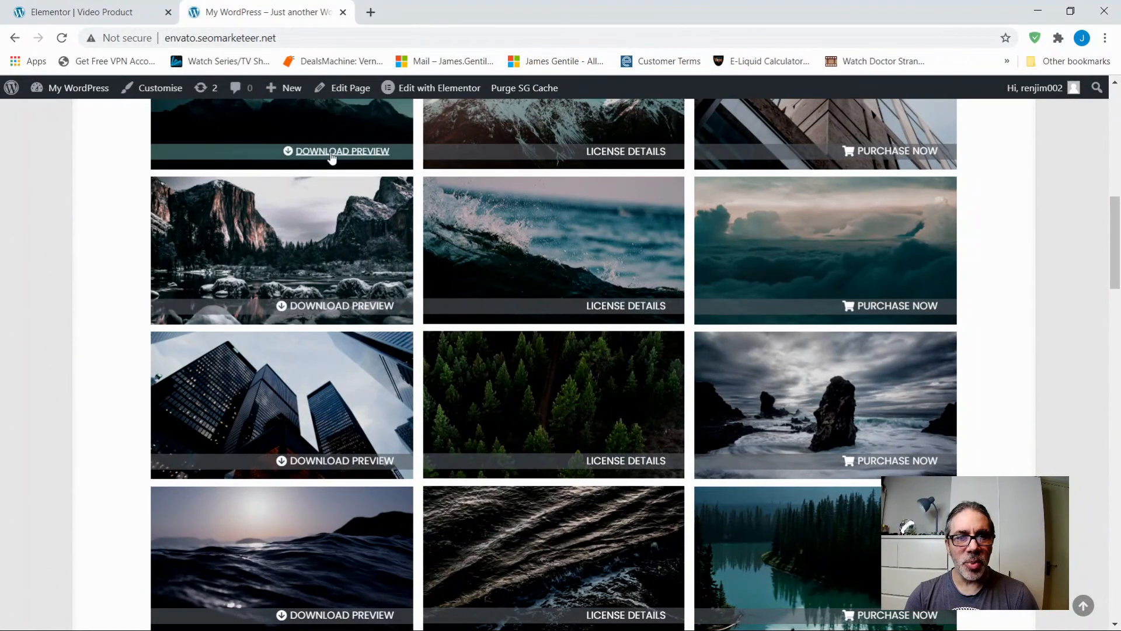
left_click(331, 303)
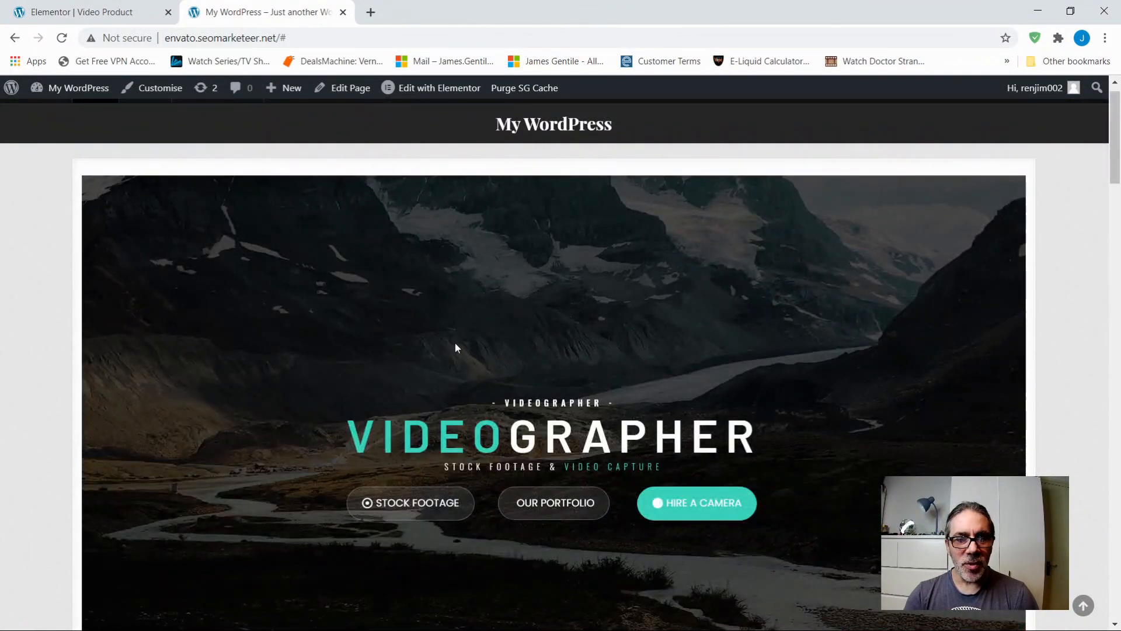
Step: Play the drone video beside the Buy Online heading, close the player and view the features section below
scroll(455, 347, "down", 5)
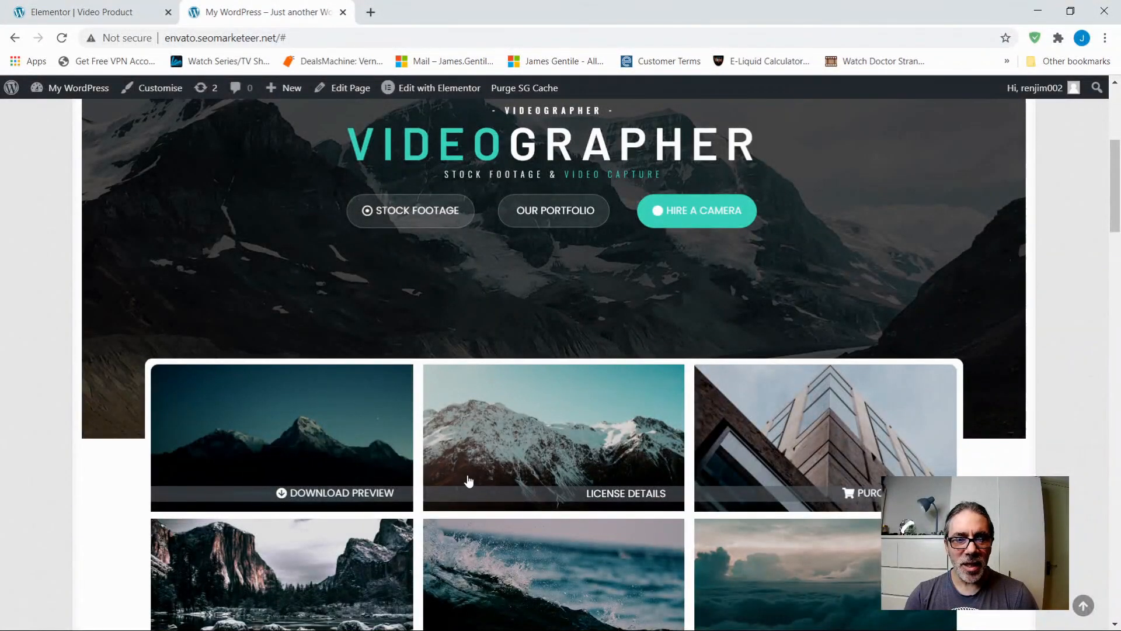
scroll(468, 480, "down", 10)
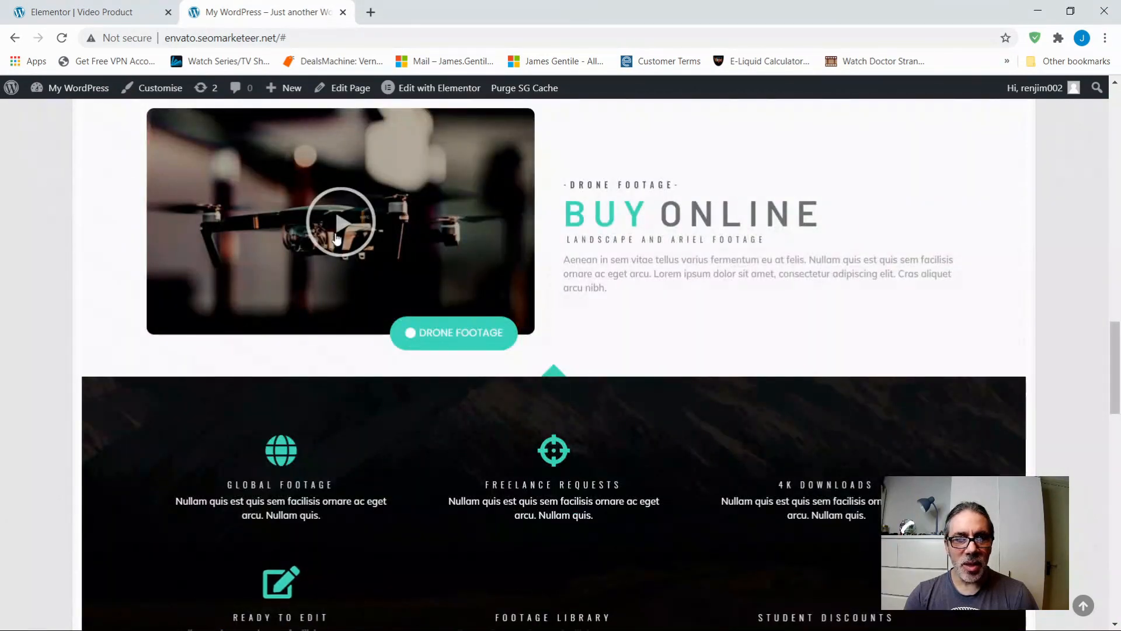
left_click(342, 224)
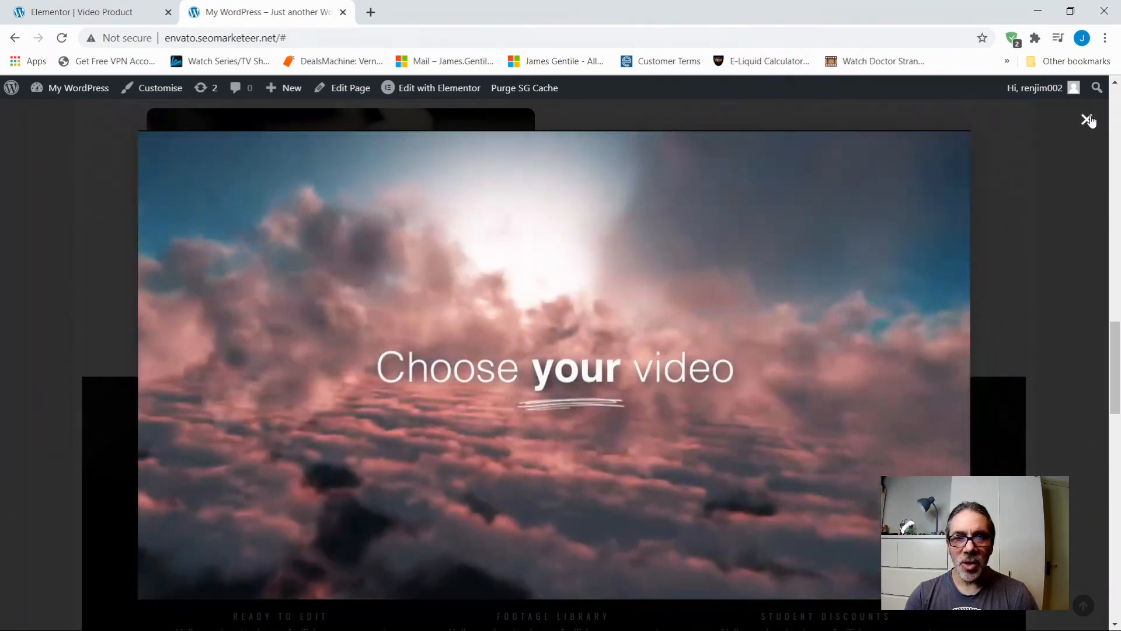
left_click(1088, 120)
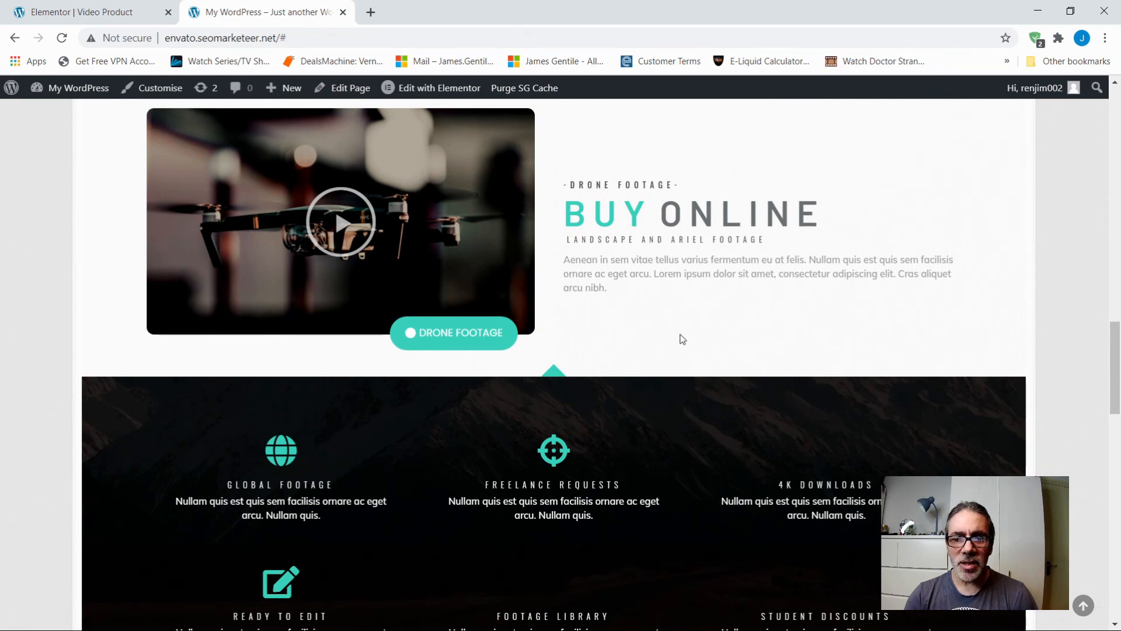
scroll(678, 352, "down", 5)
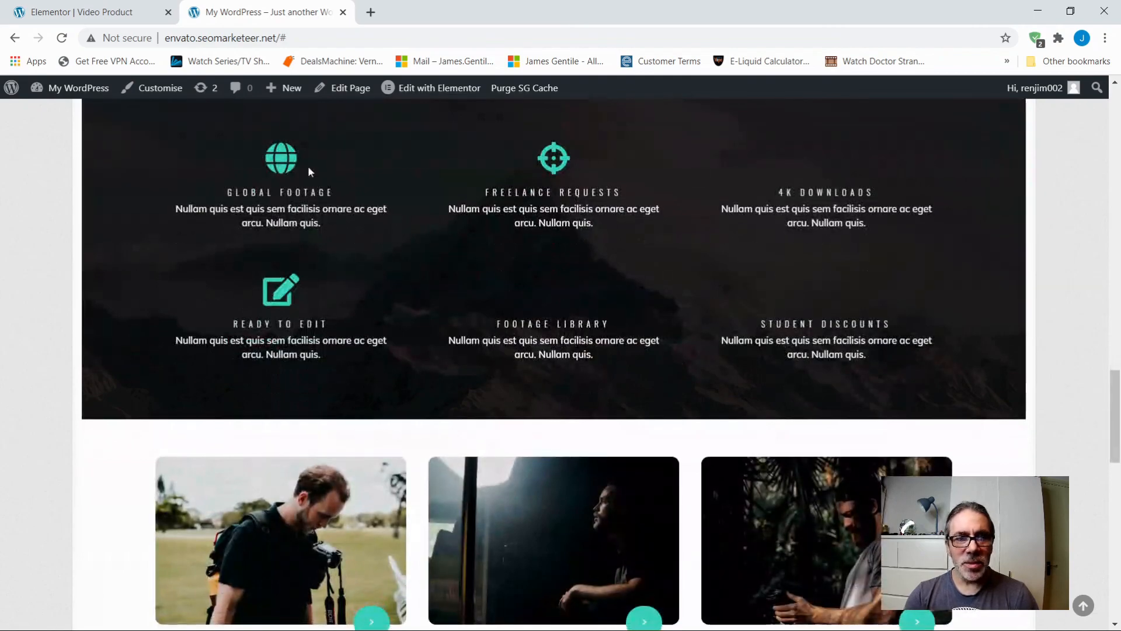